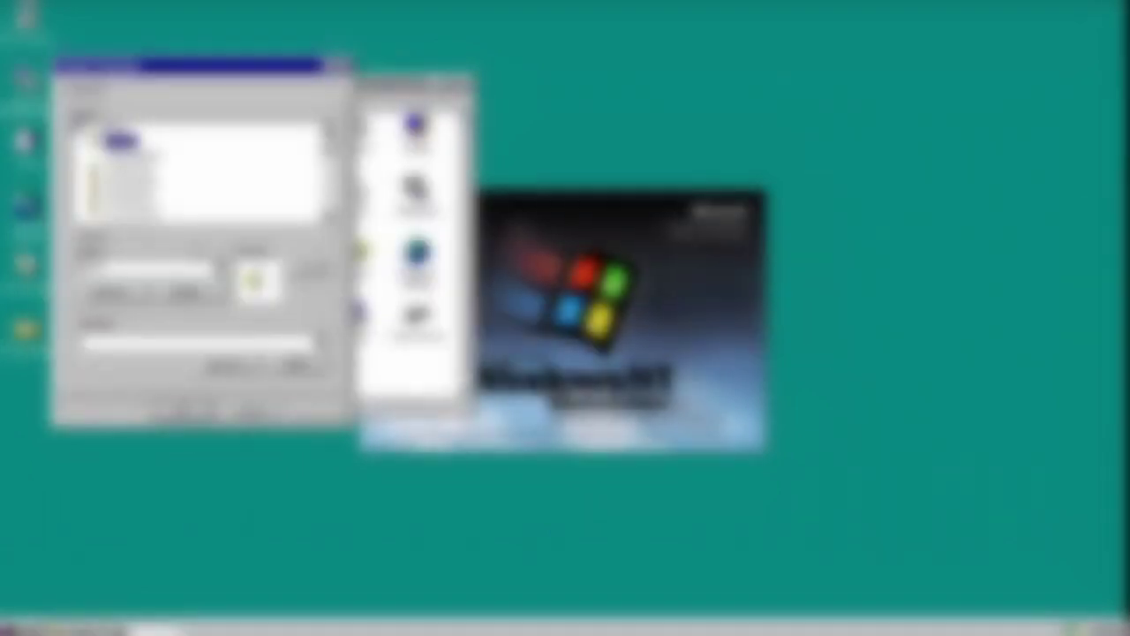
# Open the Multimedia properties from the Control Panel and look through the video and MIDI settings.
pyautogui.click(346, 66)
pyautogui.doubleClick(417, 189)
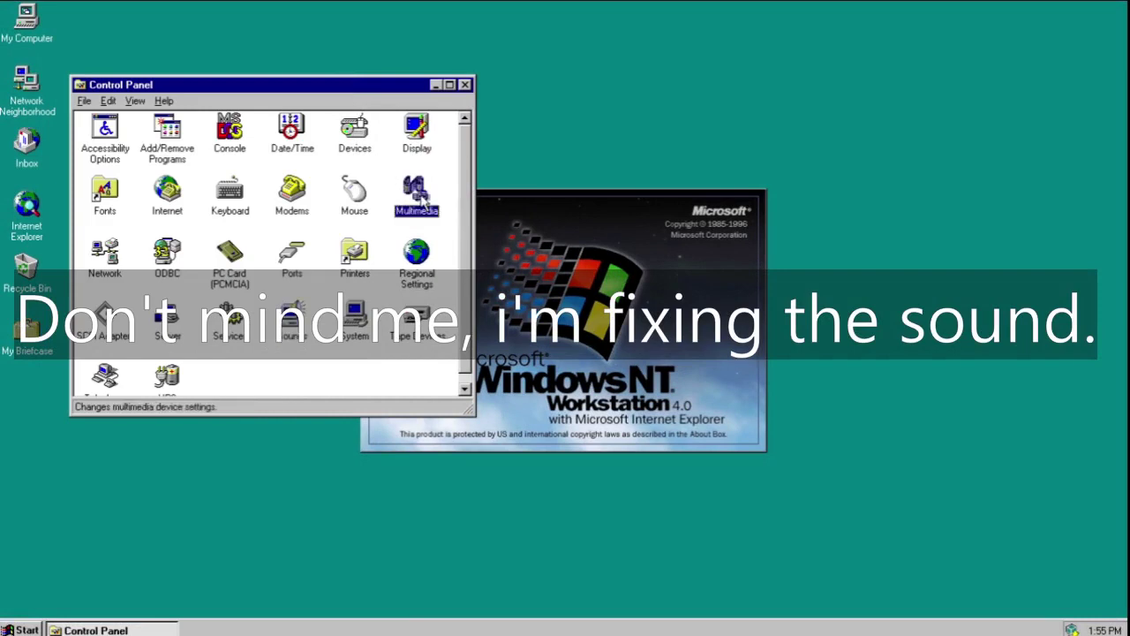
pyautogui.click(178, 107)
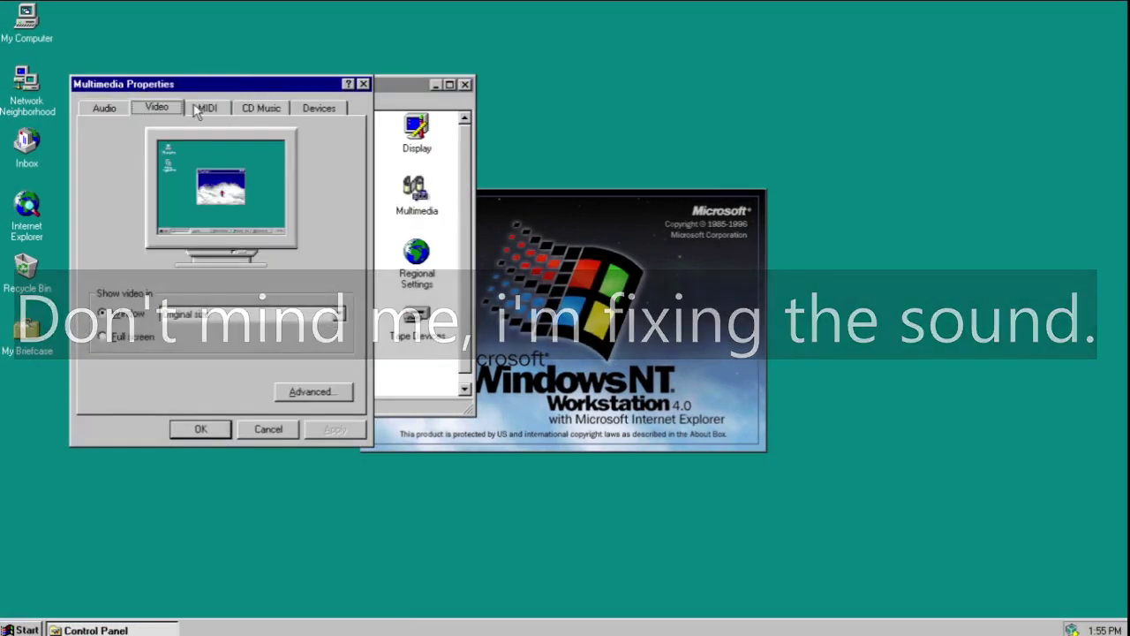
pyautogui.click(205, 108)
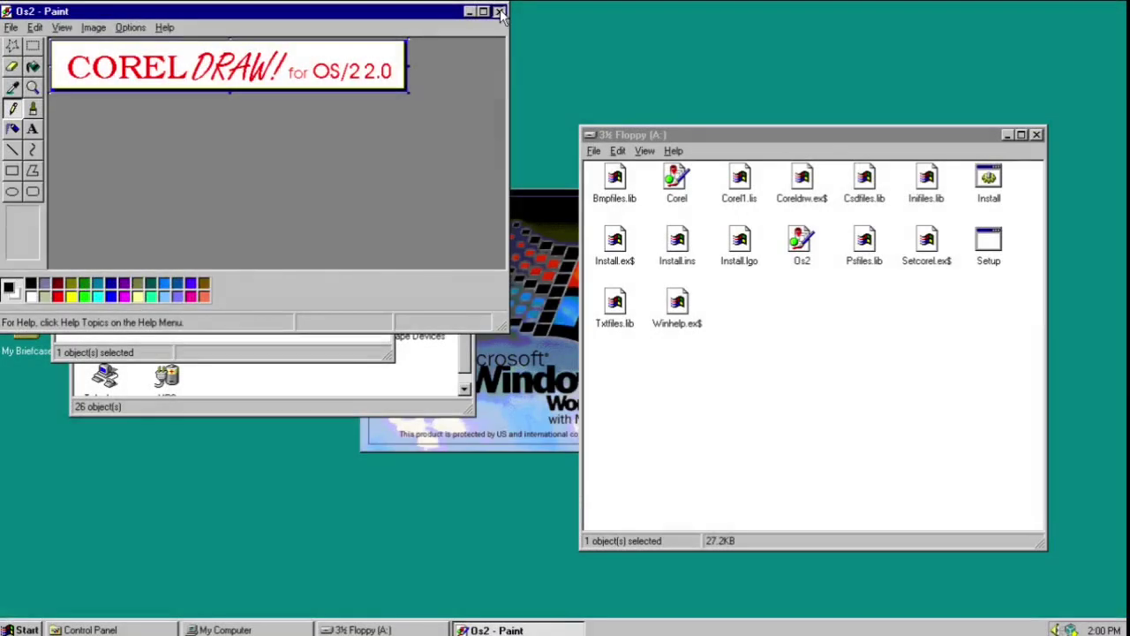
# Close the Os2 image and run the Install program from the floppy that contains 123g.
pyautogui.click(496, 8)
pyautogui.click(987, 237)
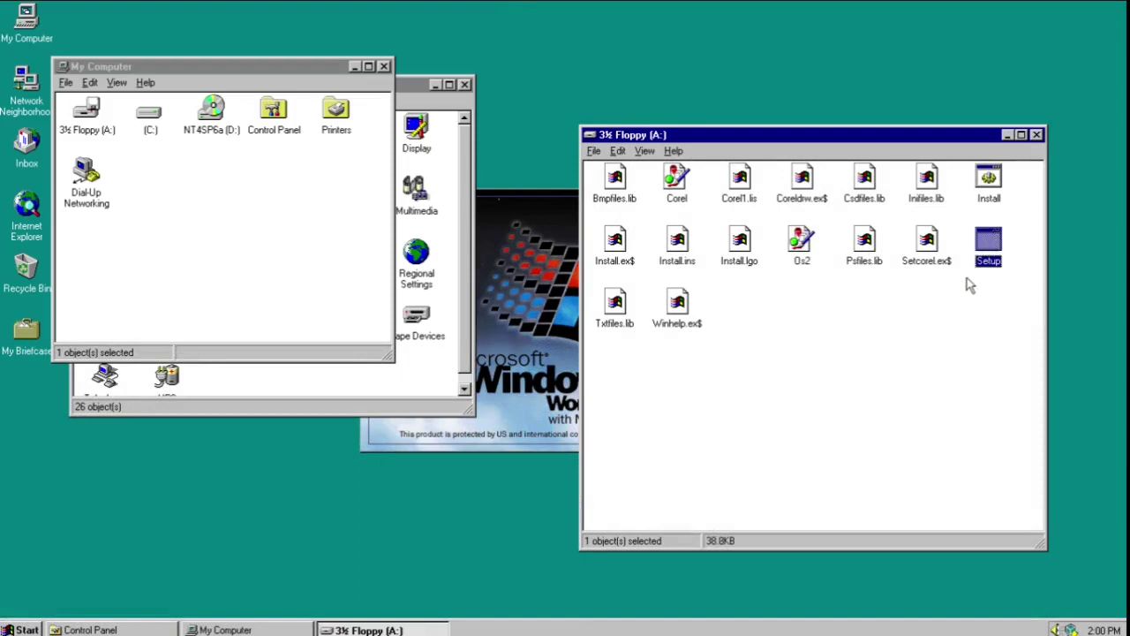
pyautogui.moveTo(817, 137); pyautogui.dragTo(721, 126)
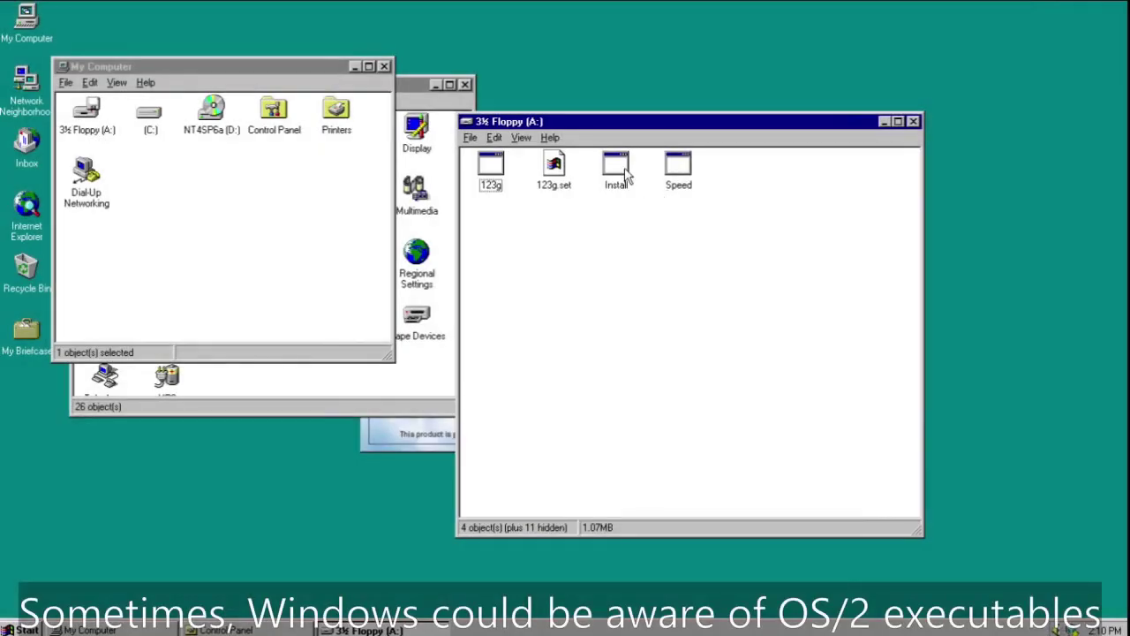
pyautogui.doubleClick(618, 169)
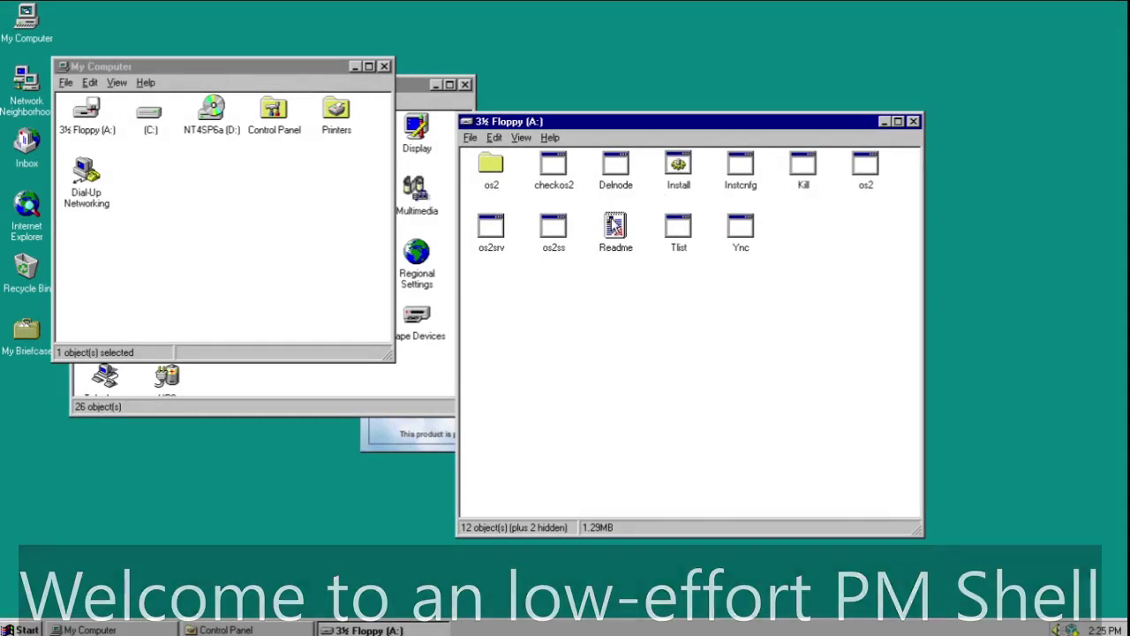
# Open the Readme on the PM Subsystem floppy, read through its release notes, and close it.
pyautogui.click(616, 225)
pyautogui.doubleClick(615, 225)
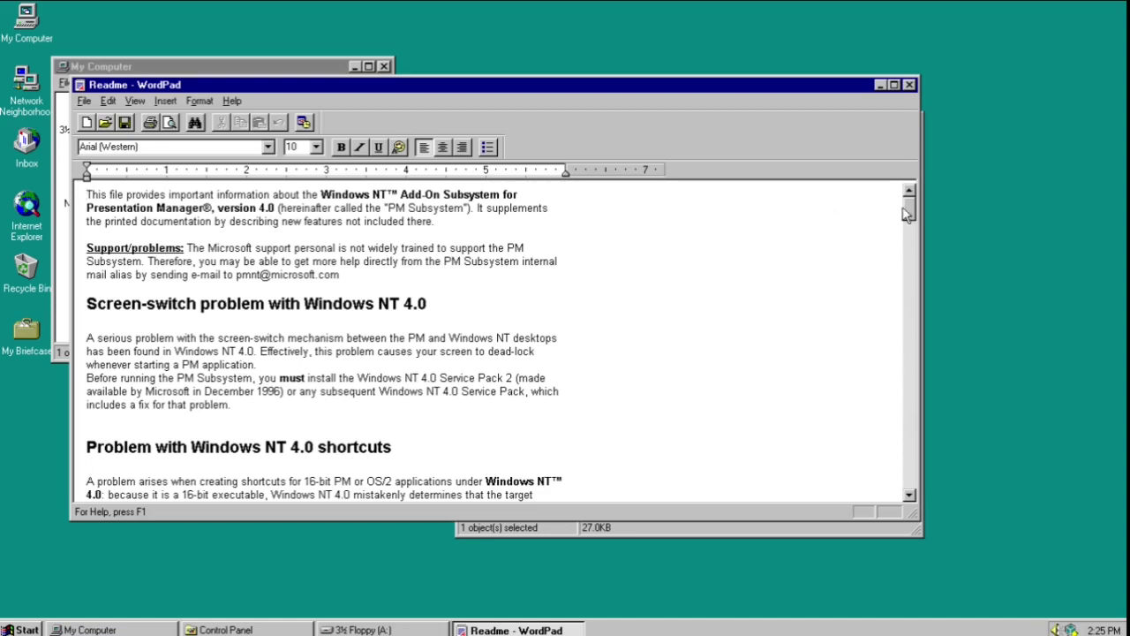
pyautogui.moveTo(907, 210); pyautogui.dragTo(909, 453)
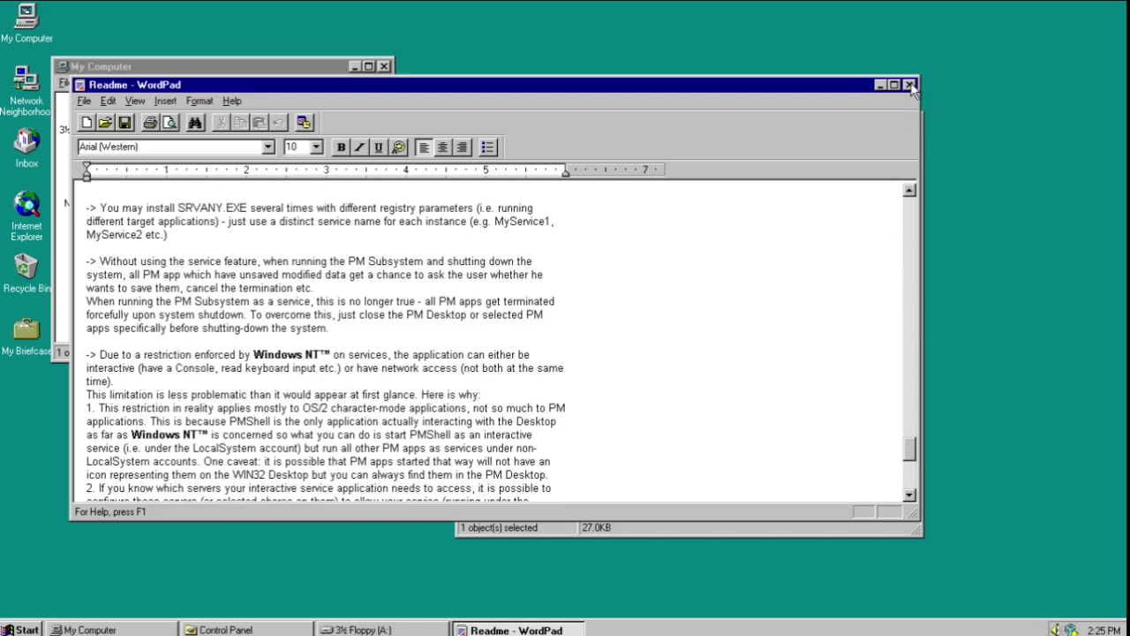
pyautogui.moveTo(909, 446); pyautogui.dragTo(909, 328)
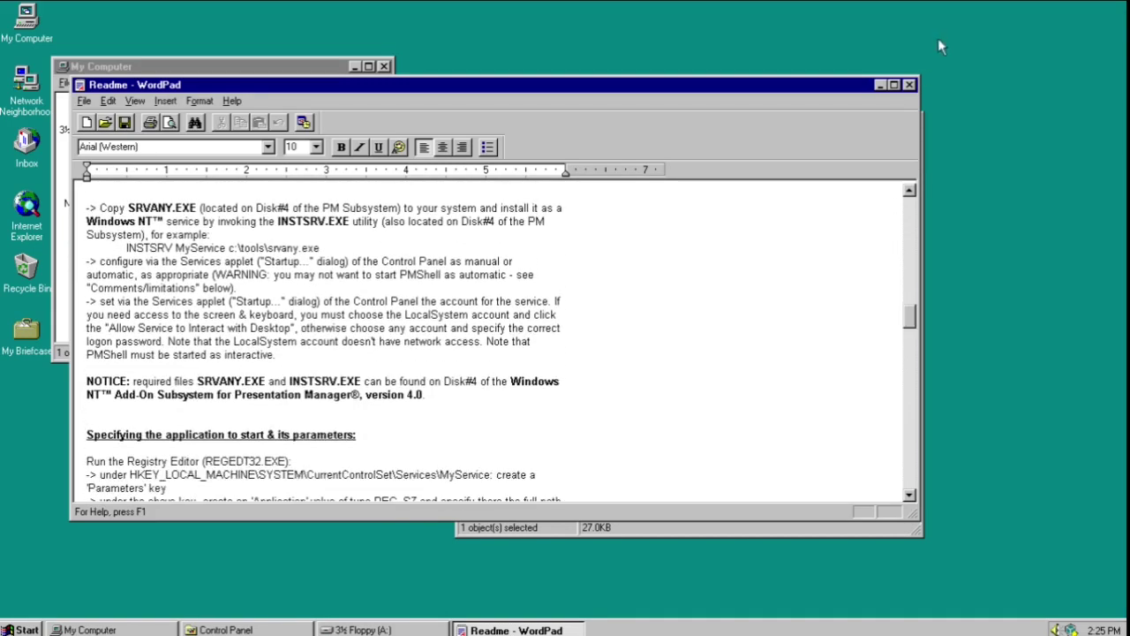
pyautogui.click(909, 85)
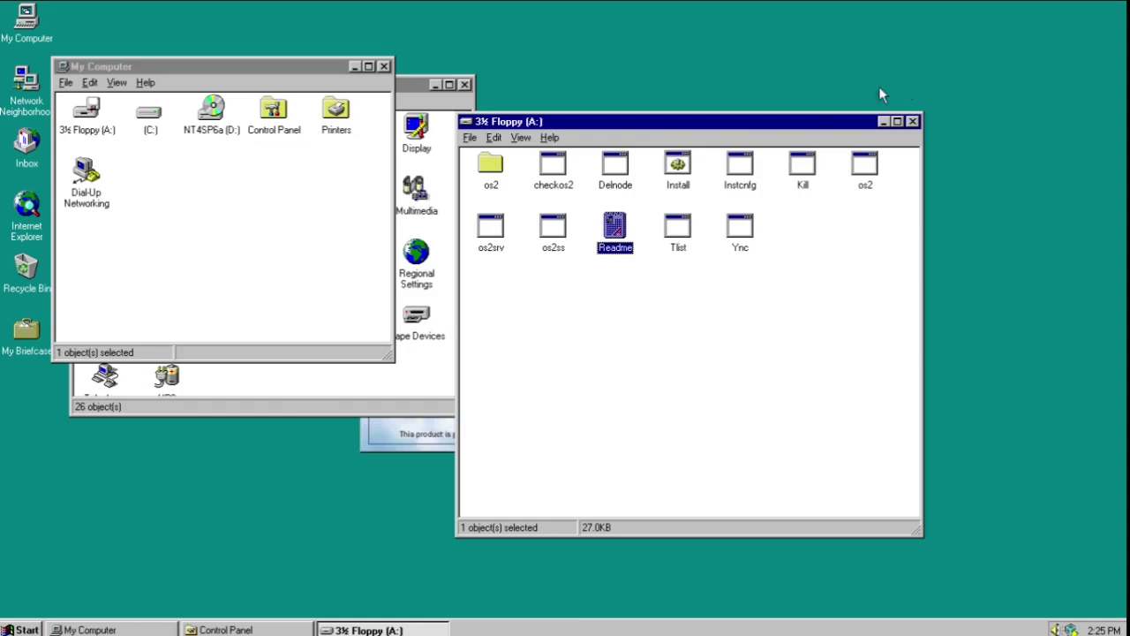
# Run Install from the floppy and agree to proceed with the PM Subsystem installation.
pyautogui.click(671, 183)
pyautogui.doubleClick(671, 184)
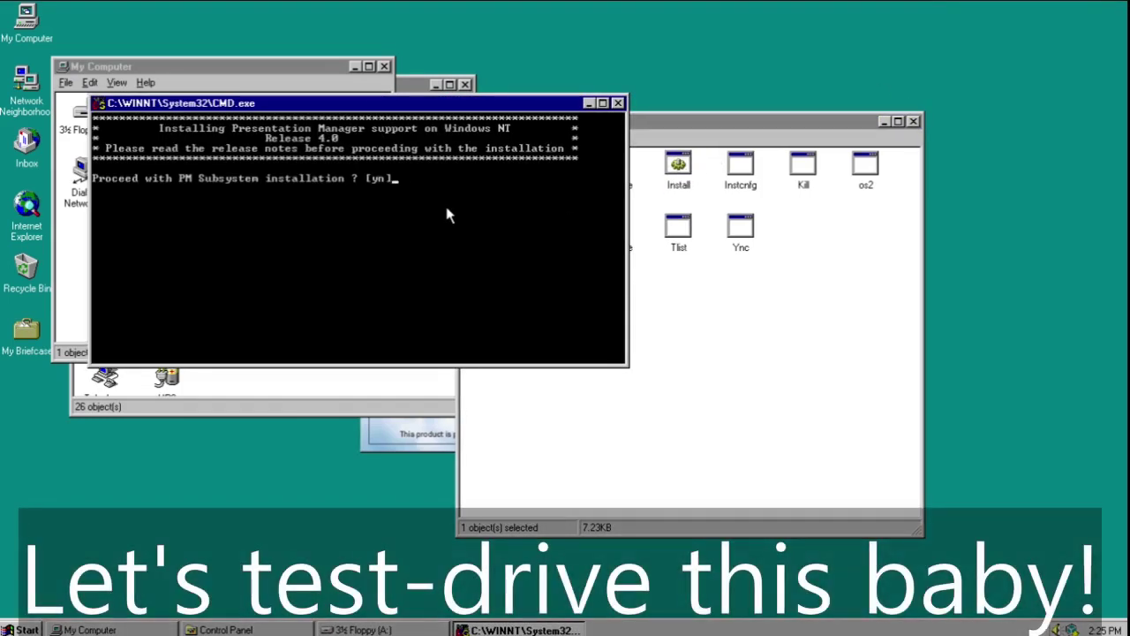
pyautogui.write('y')
pyautogui.press('Return')
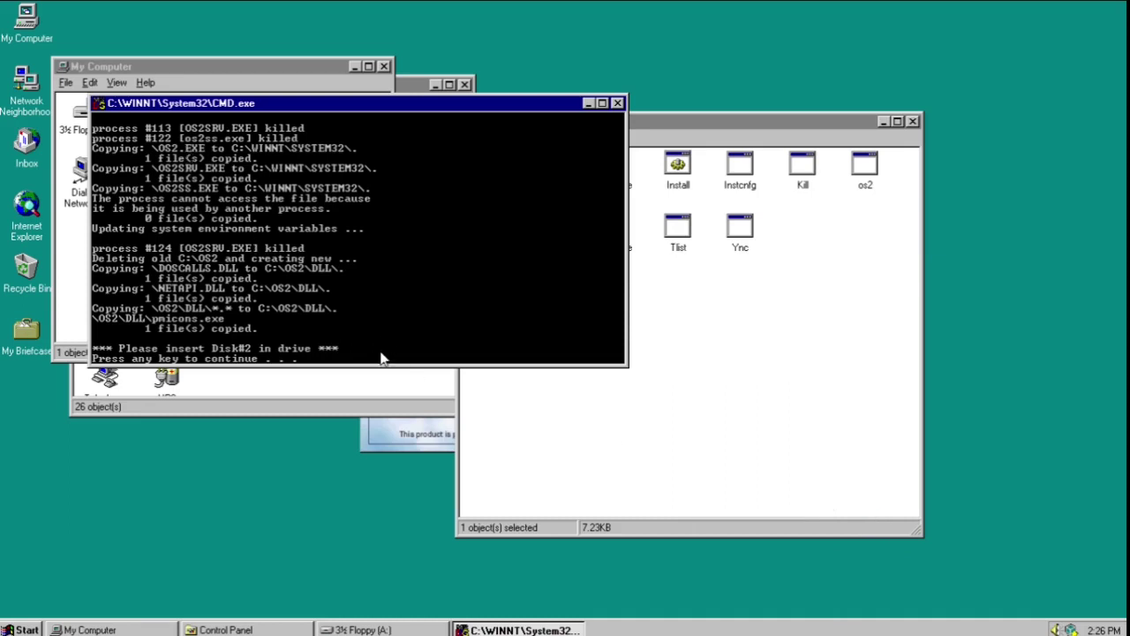
# Continue the installation through Disk#2, Disk#3 and Disk#4, accept creating a PM Subsystem group, and close the floppy window.
pyautogui.press('Return')
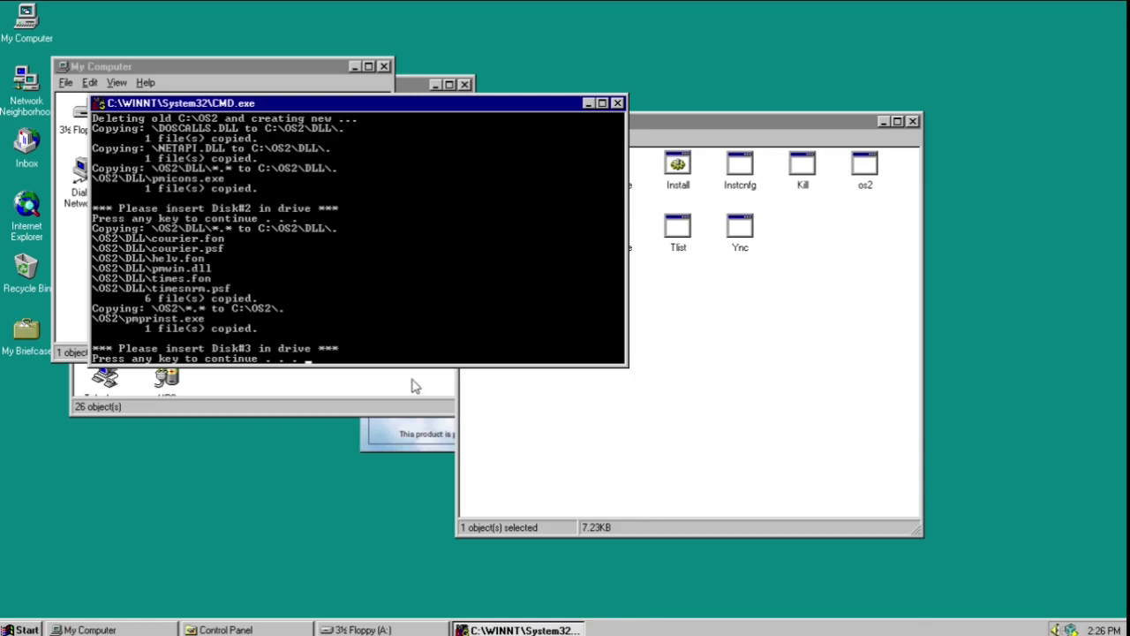
pyautogui.press('Return')
pyautogui.press('Return')
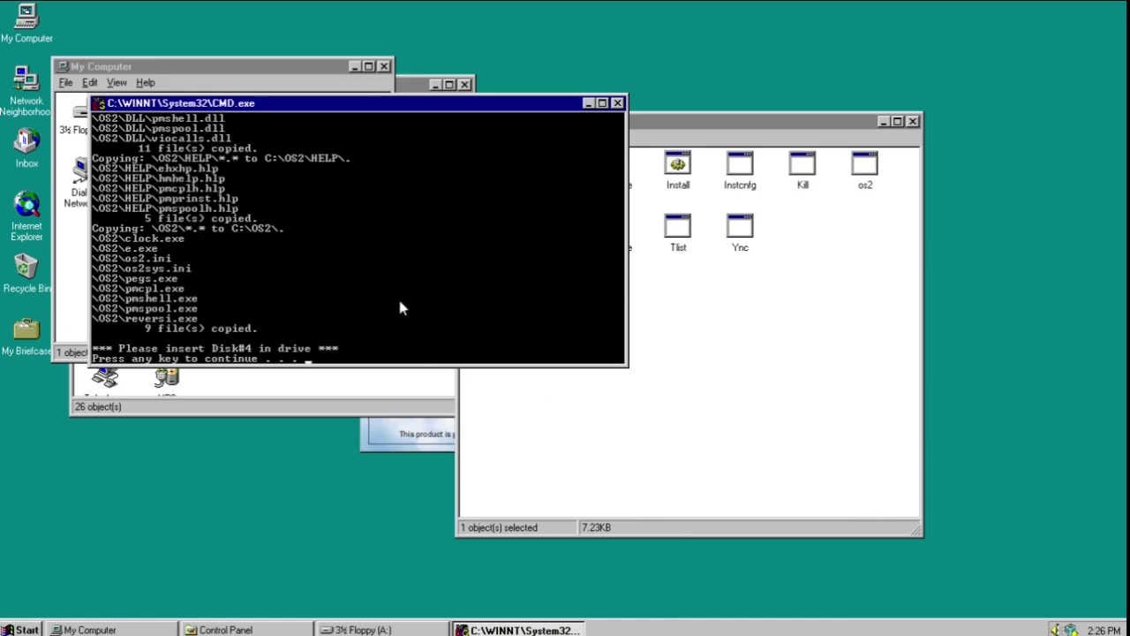
pyautogui.press('Return')
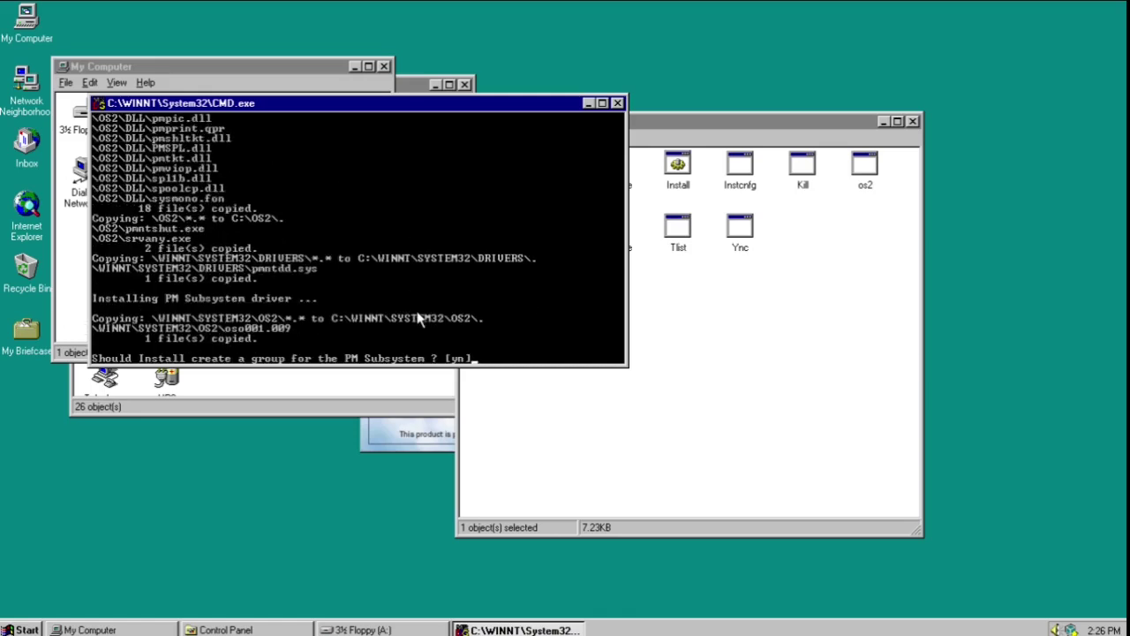
pyautogui.write('y')
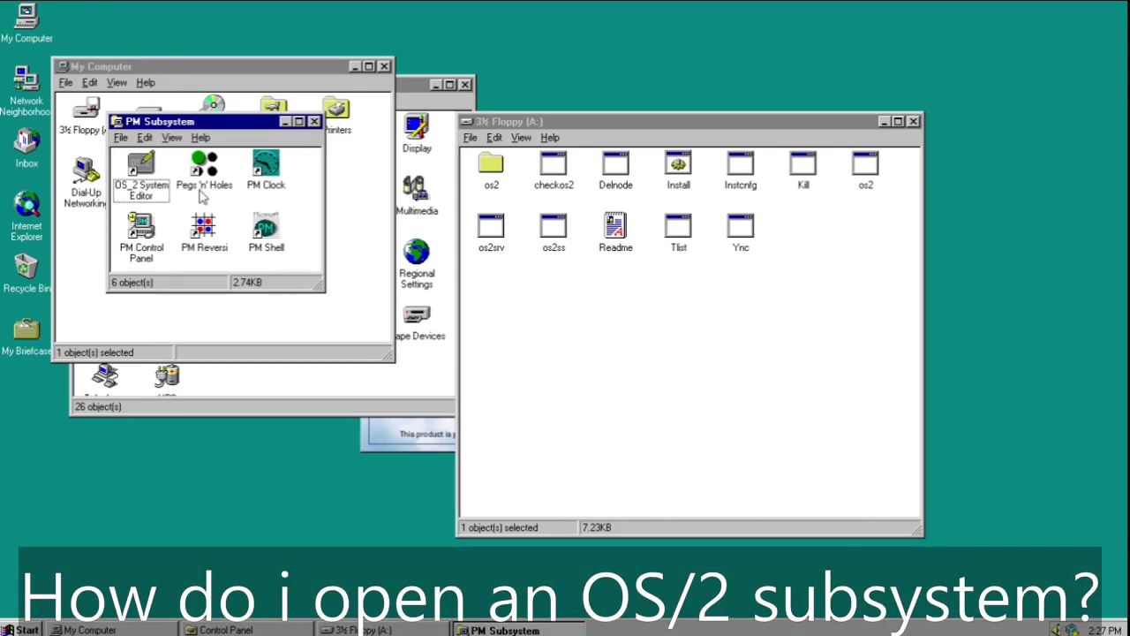
pyautogui.click(914, 122)
pyautogui.click(93, 130)
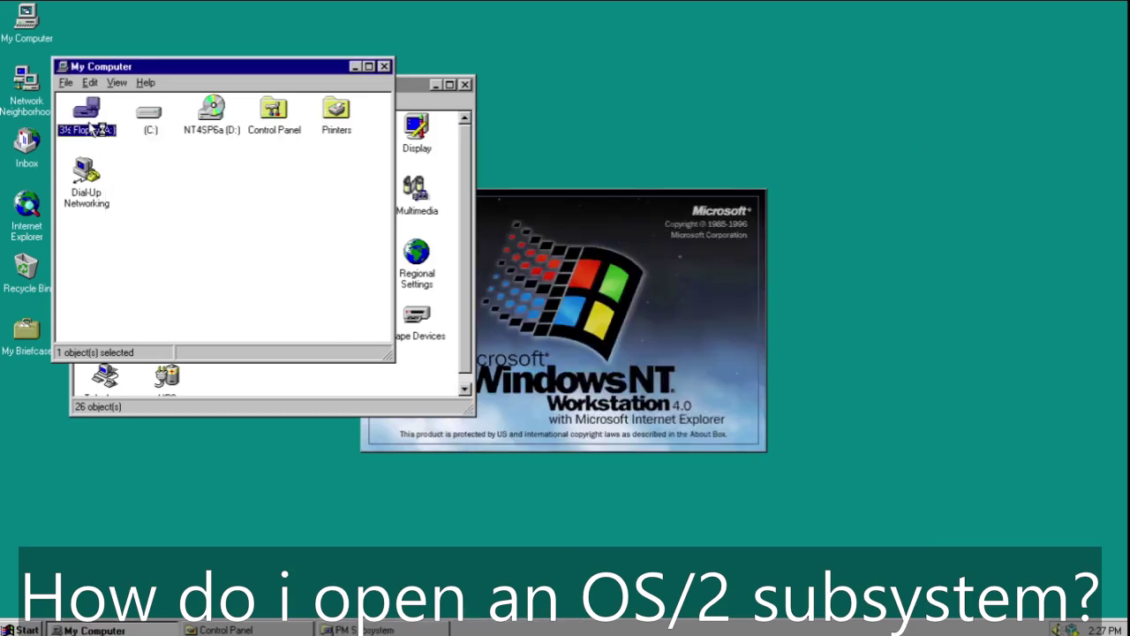
pyautogui.doubleClick(93, 130)
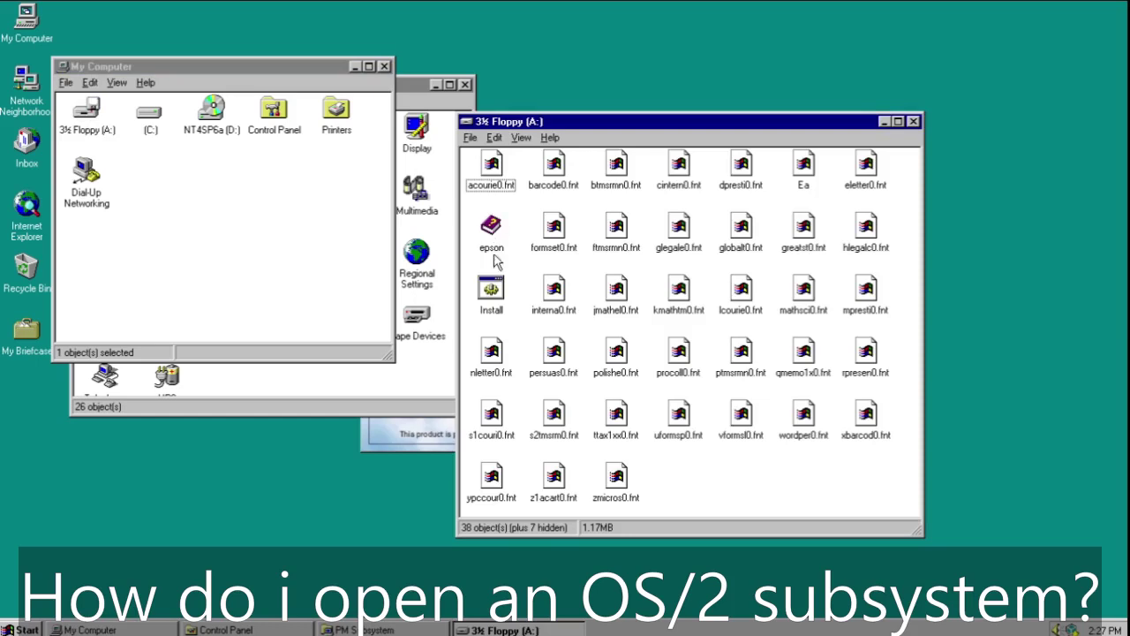
pyautogui.doubleClick(492, 295)
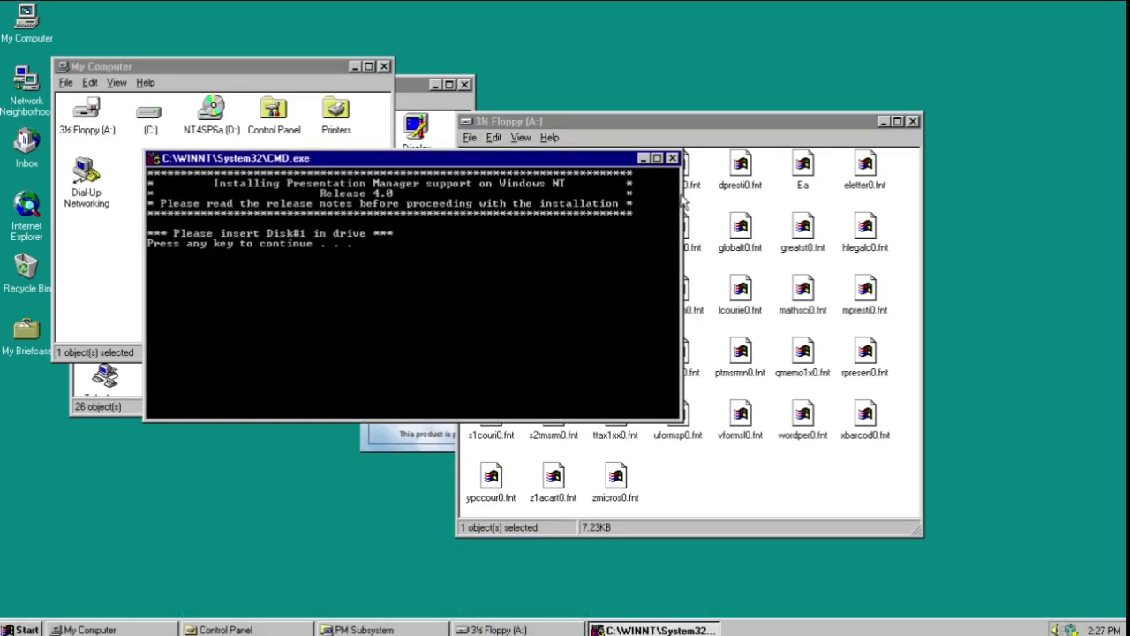
pyautogui.click(673, 158)
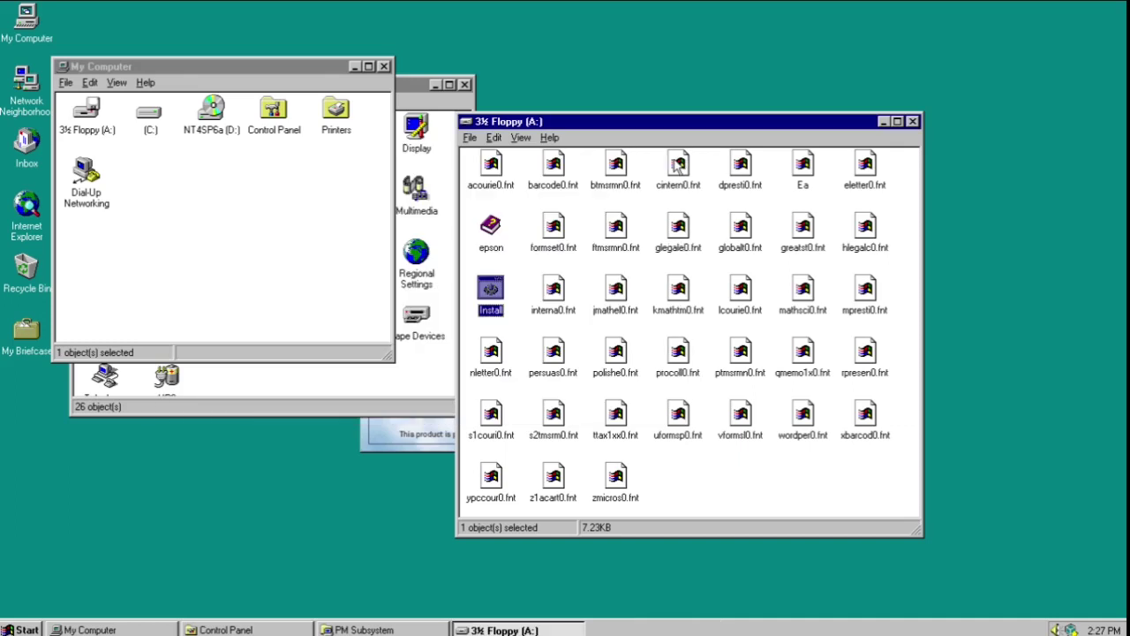
pyautogui.click(912, 122)
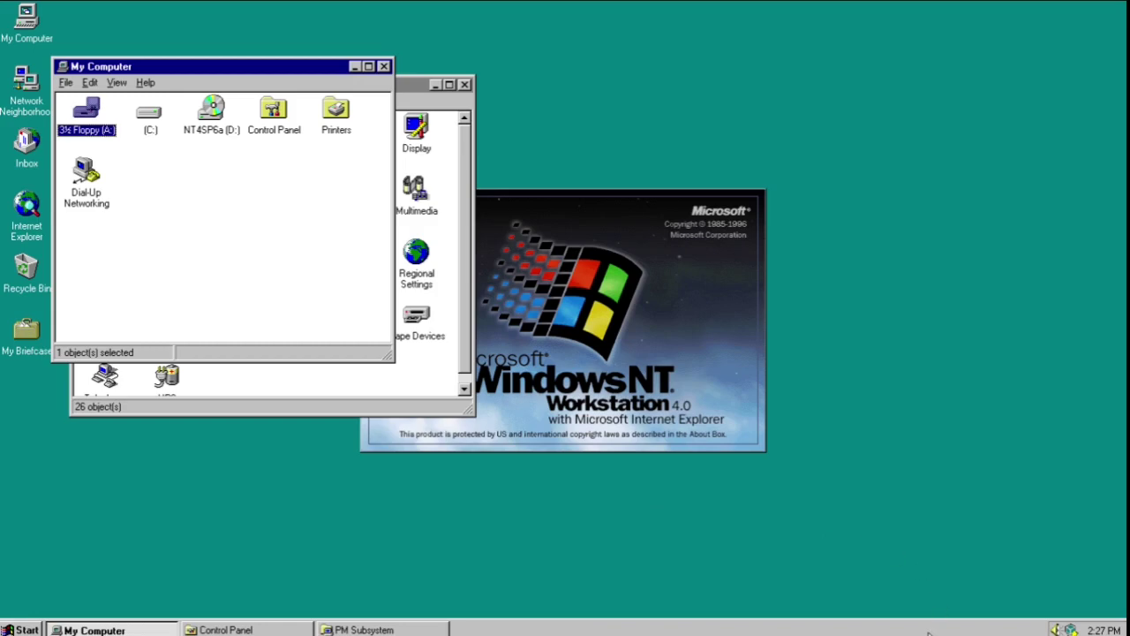
# Move the My Computer window aside and place the PM Subsystem window clear of the Control Panel window.
pyautogui.moveTo(252, 67); pyautogui.dragTo(512, 111)
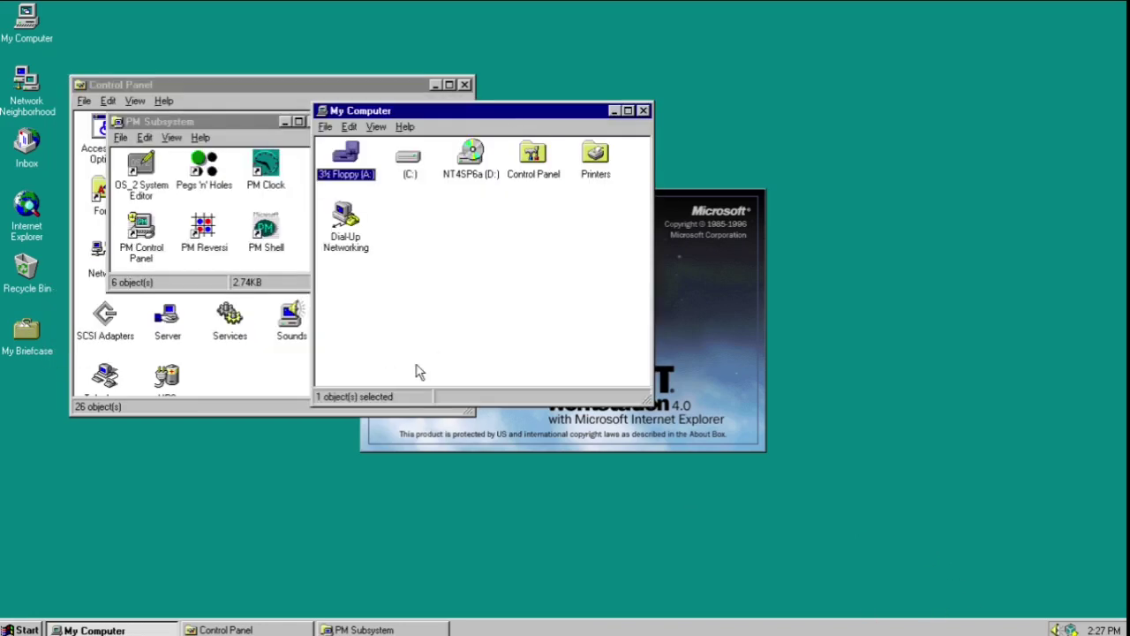
pyautogui.click(363, 627)
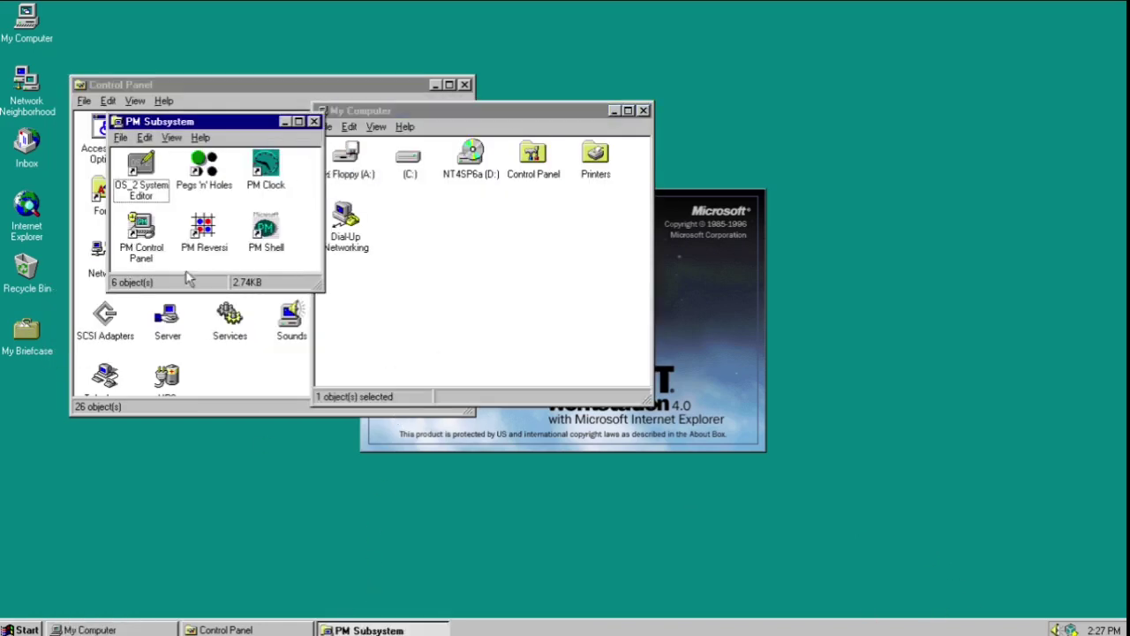
pyautogui.click(260, 174)
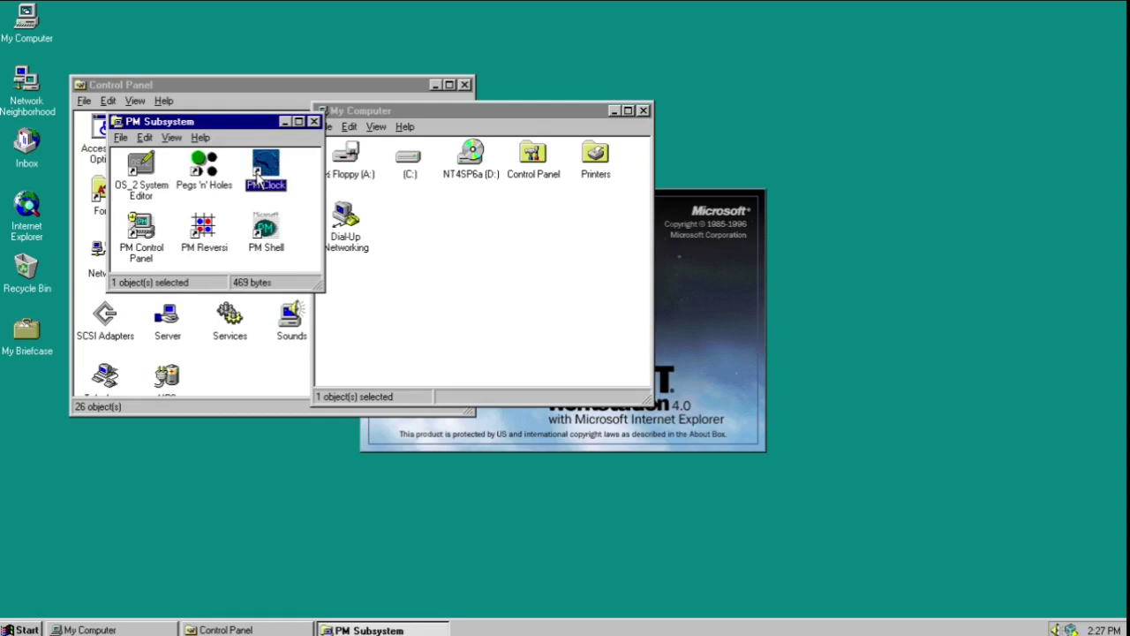
pyautogui.click(200, 233)
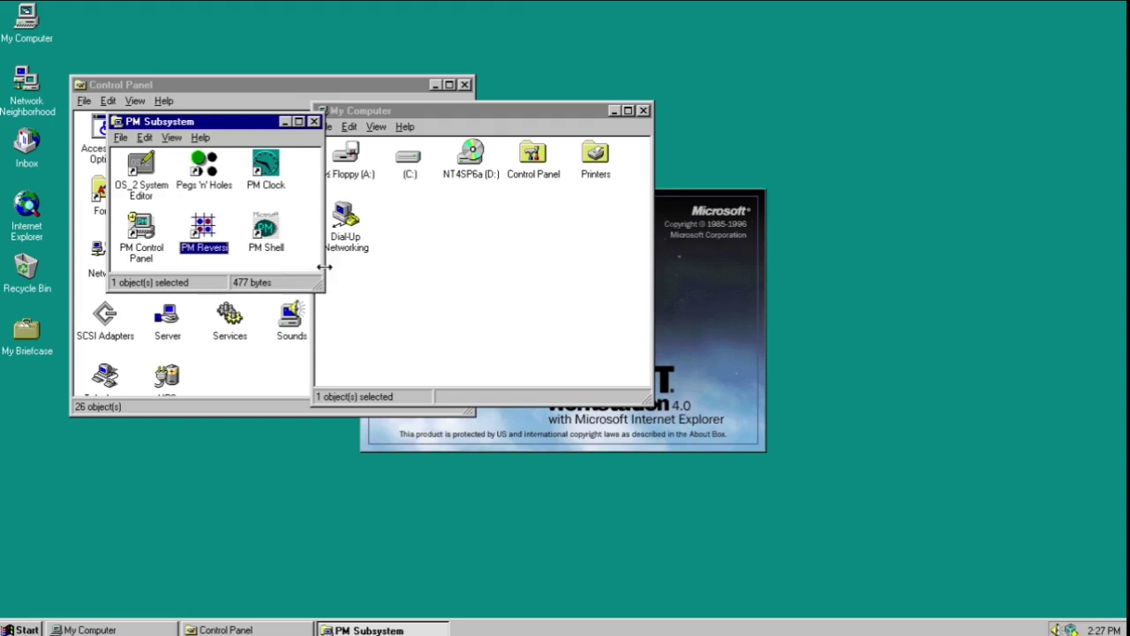
pyautogui.moveTo(241, 125); pyautogui.dragTo(754, 172)
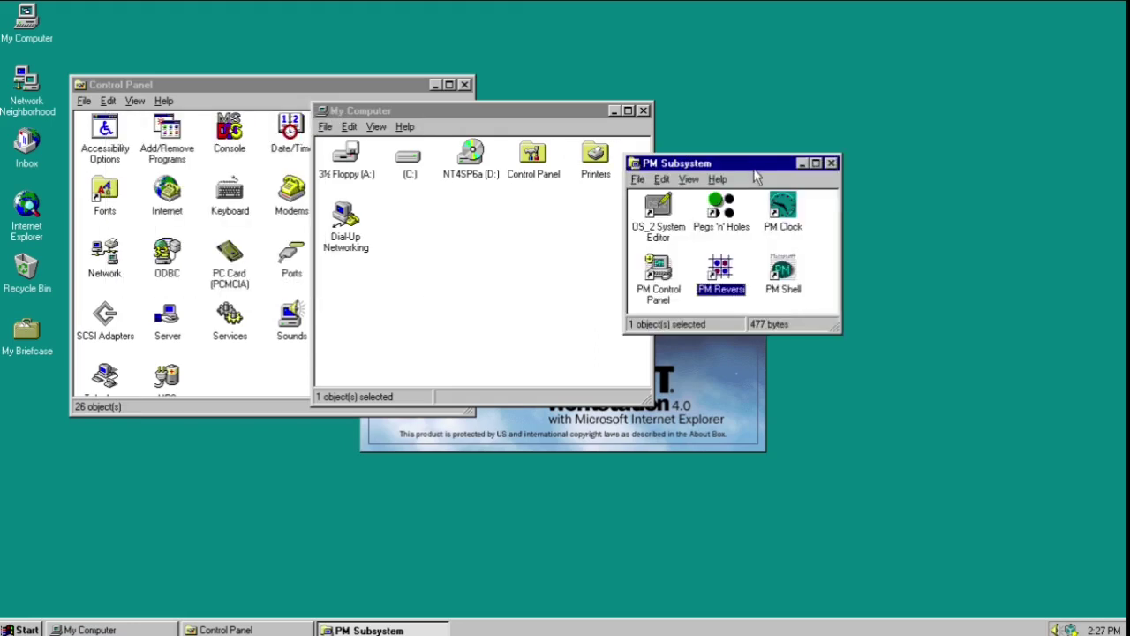
pyautogui.click(664, 273)
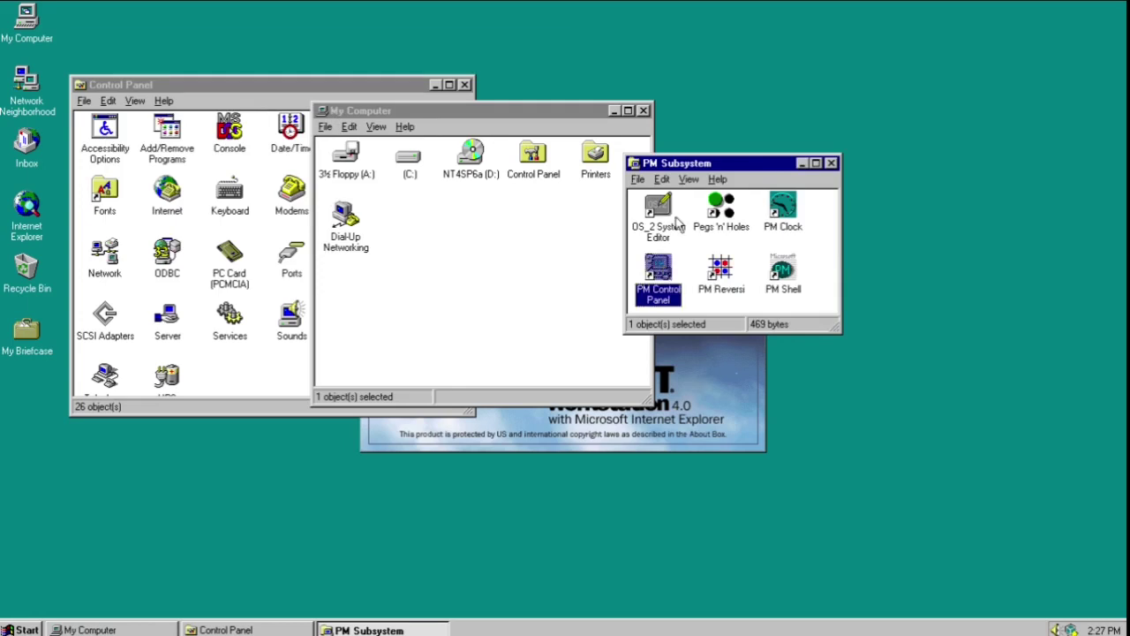
pyautogui.click(774, 266)
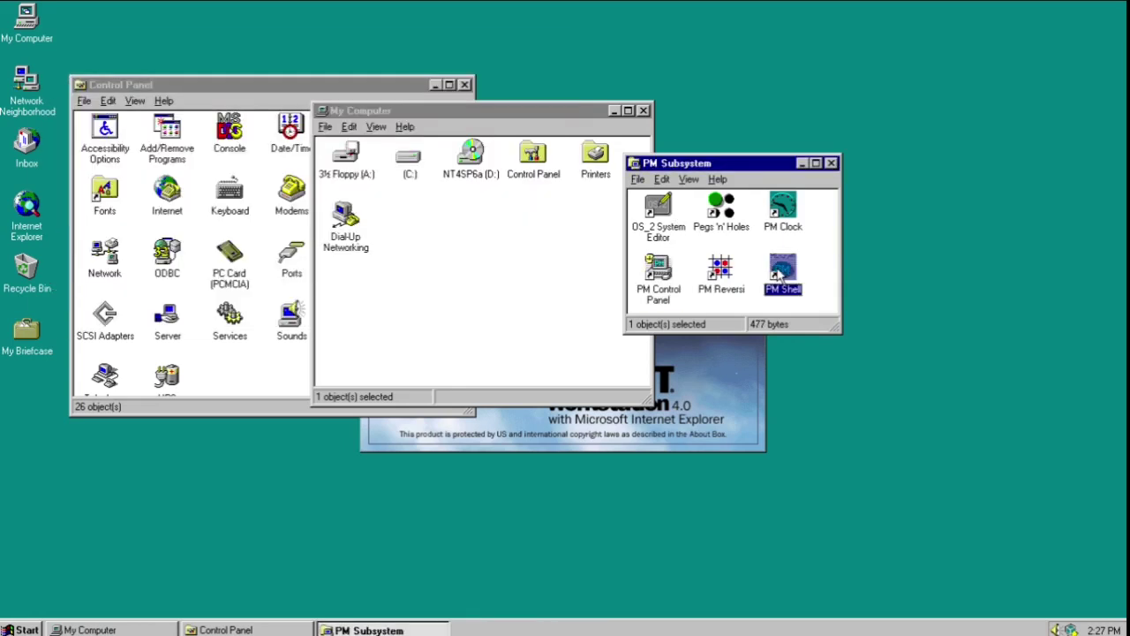
pyautogui.click(659, 226)
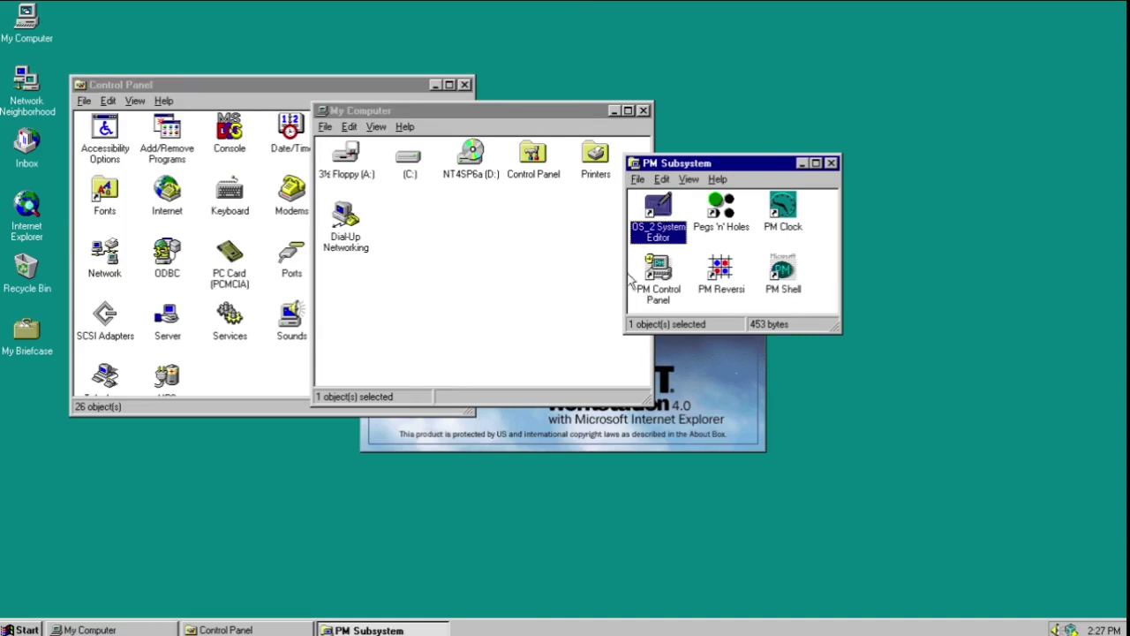
# Close the My Computer and Control Panel windows and move the PM Subsystem window off the Windows NT logo.
pyautogui.moveTo(663, 165); pyautogui.dragTo(547, 312)
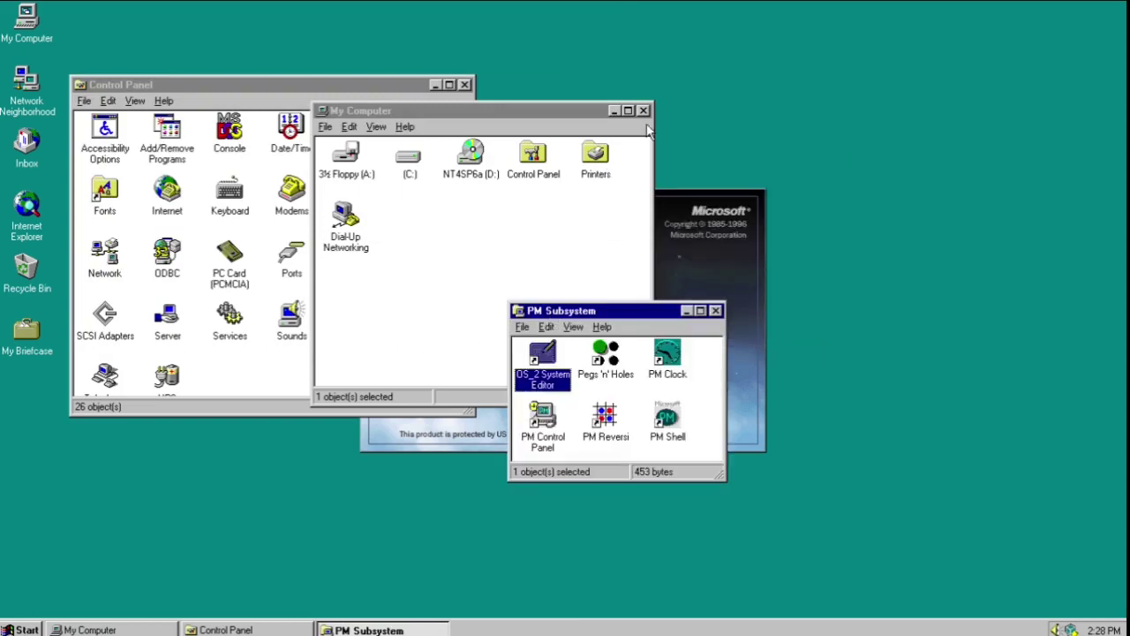
pyautogui.click(645, 111)
pyautogui.click(465, 84)
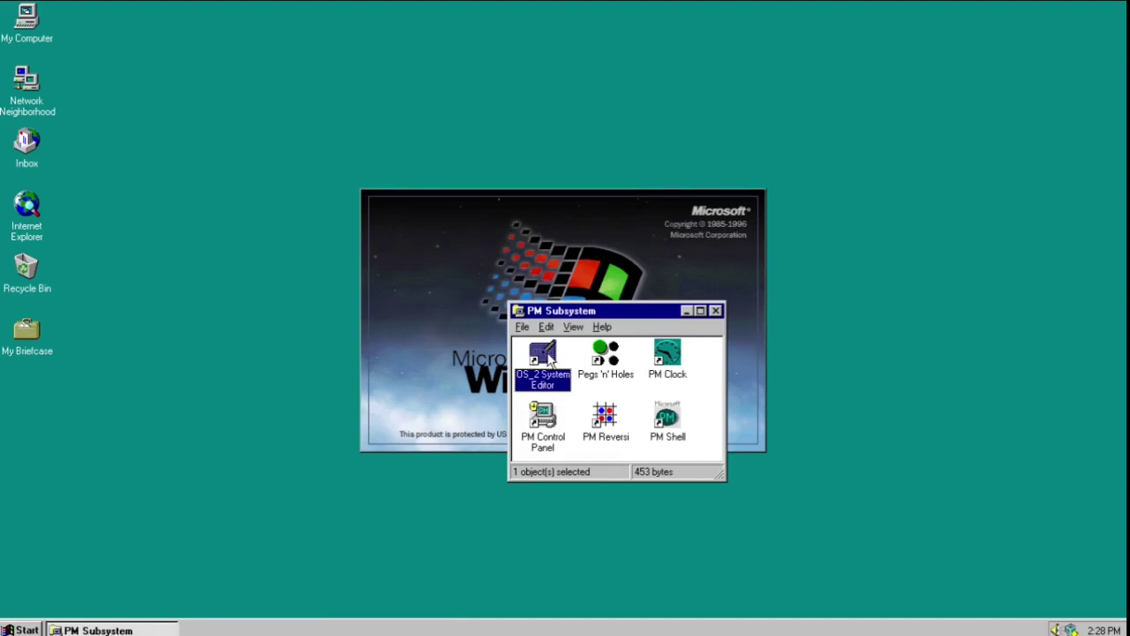
pyautogui.click(602, 364)
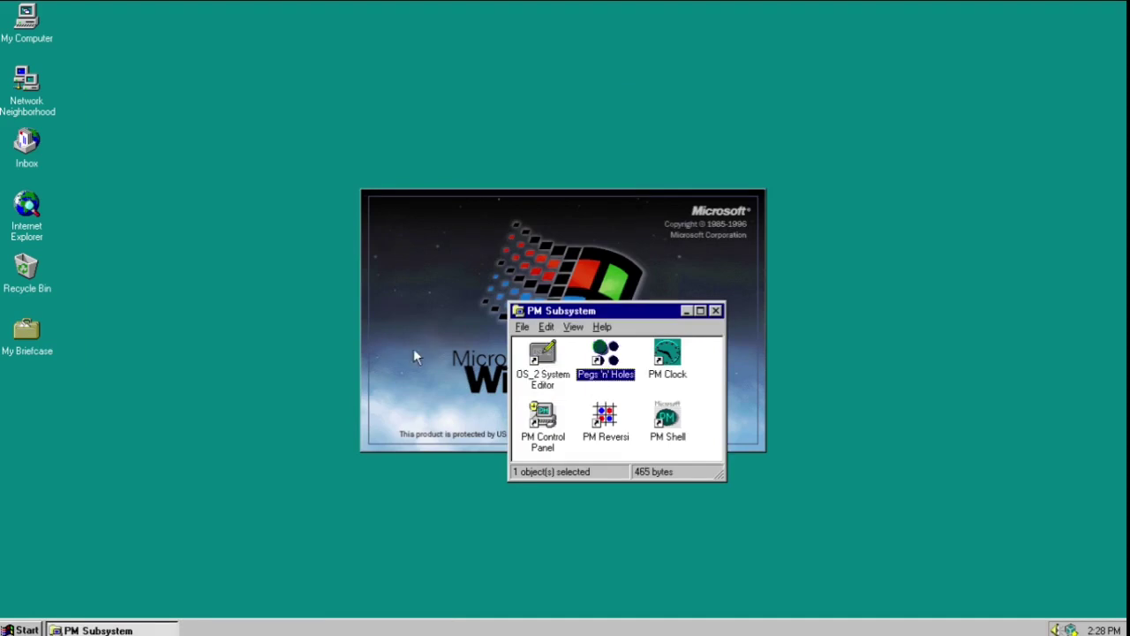
pyautogui.moveTo(596, 310); pyautogui.dragTo(258, 230)
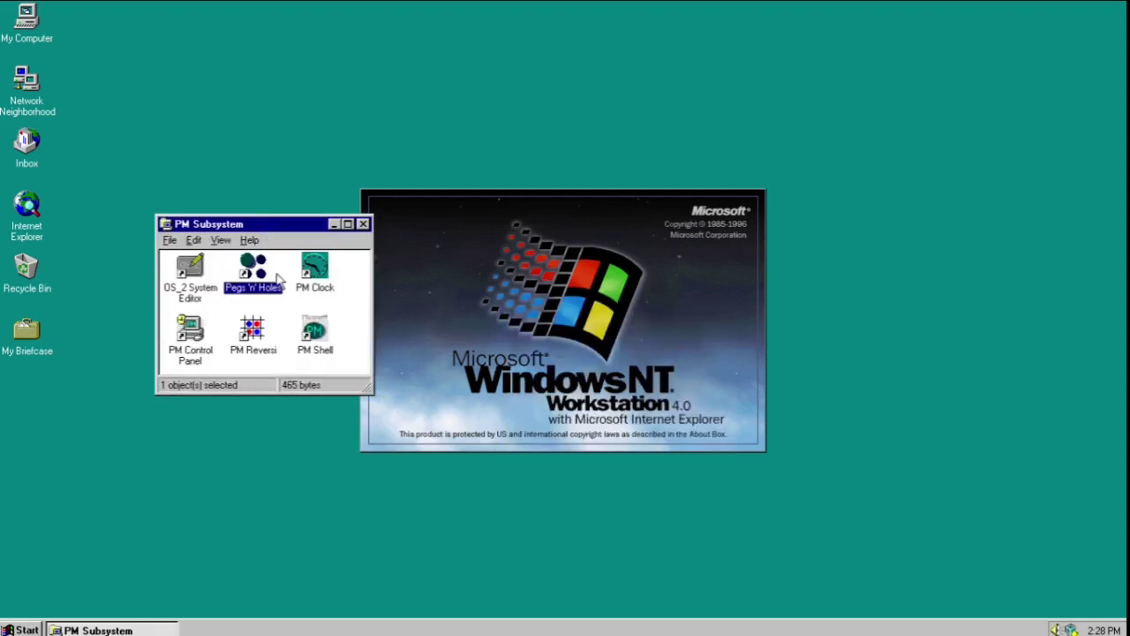
# Try to launch PM Reversi from the PM Subsystem group.
pyautogui.doubleClick(252, 328)
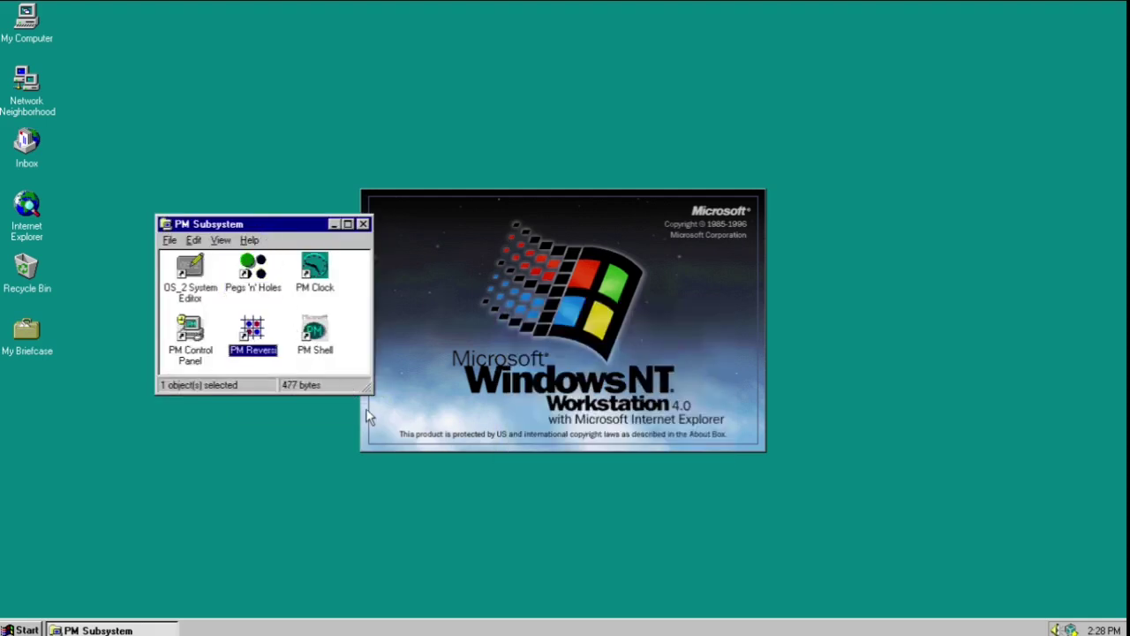
# Set the desktop area to 800 by 600 pixels in the display properties, apply it without testing, and dismiss the virtual machine's color depth notice.
pyautogui.rightClick(356, 435)
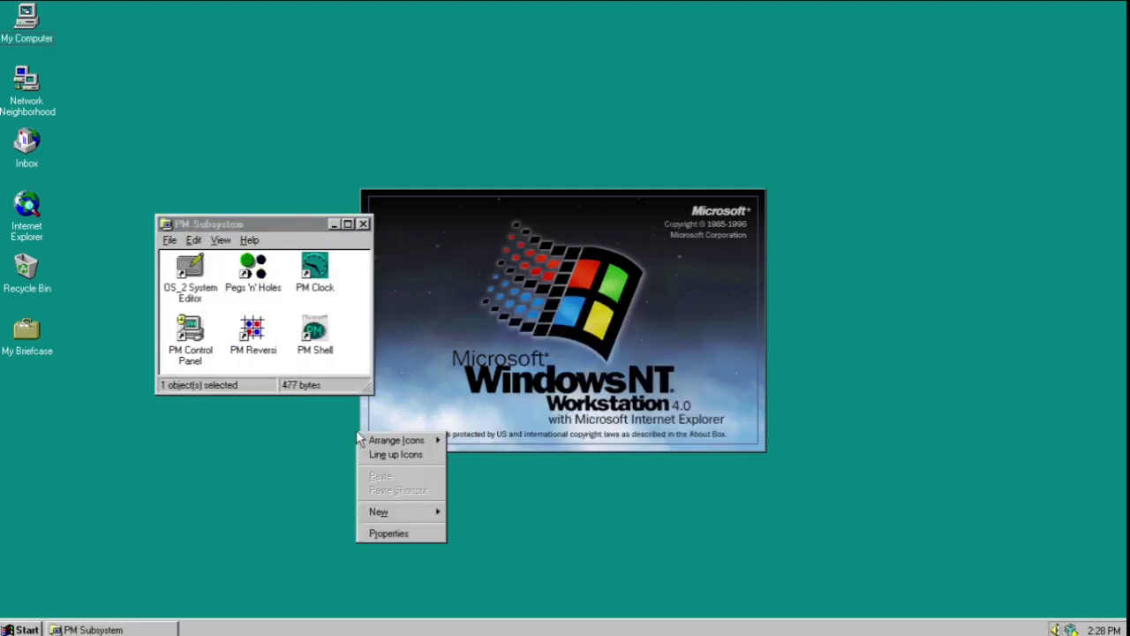
pyautogui.click(381, 533)
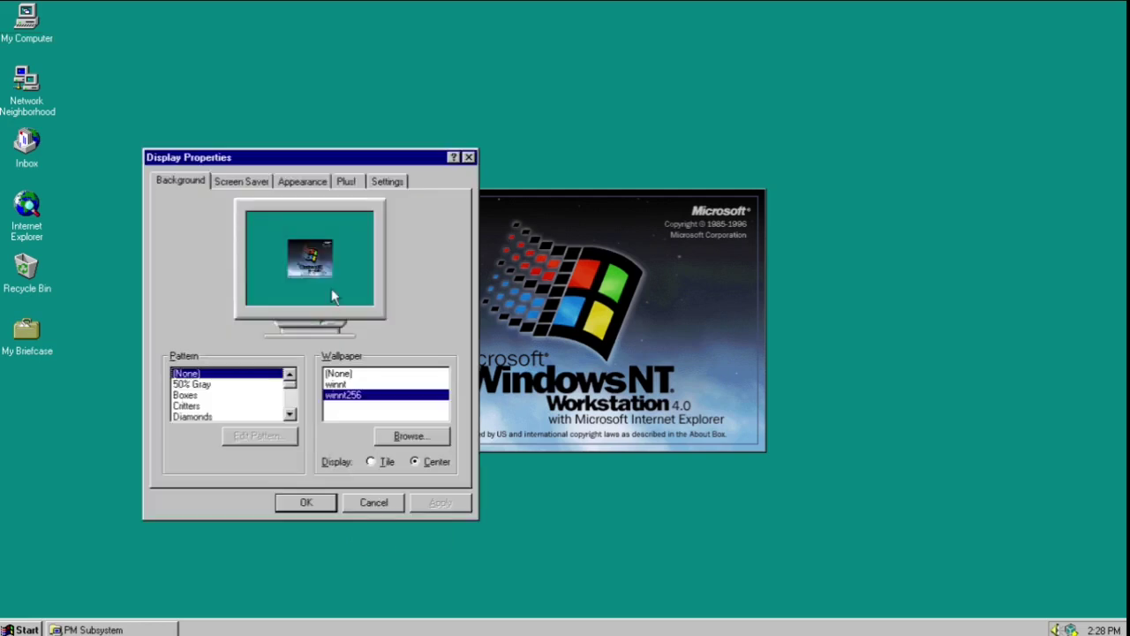
pyautogui.click(306, 185)
pyautogui.click(351, 182)
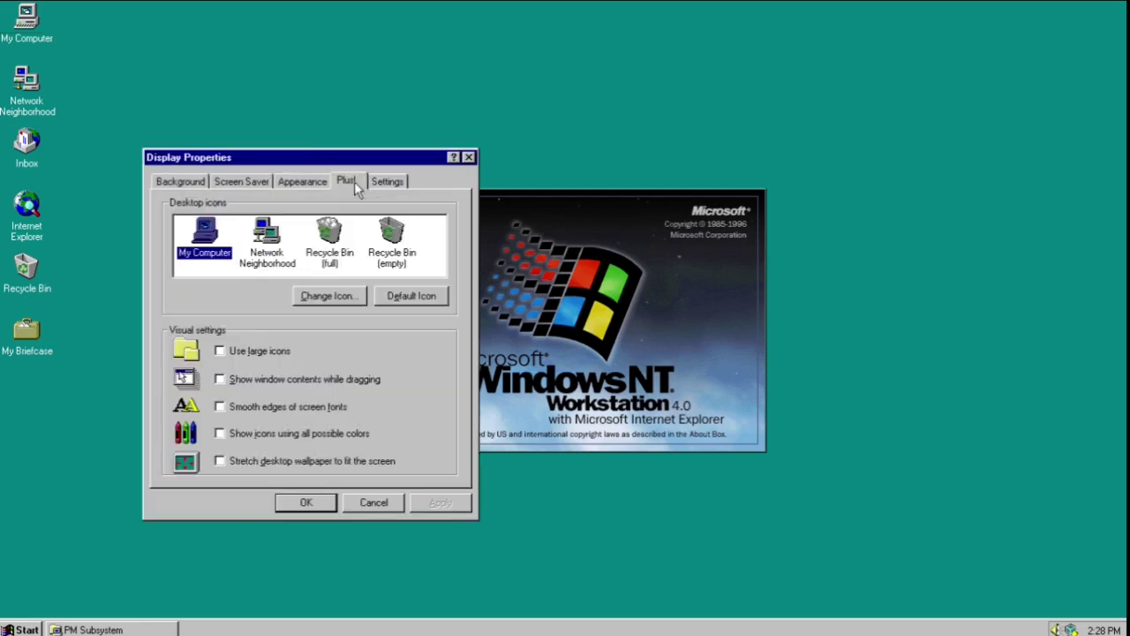
pyautogui.click(387, 181)
pyautogui.moveTo(377, 380)
pyautogui.mouseDown()
pyautogui.moveTo(399, 382)
pyautogui.moveTo(382, 377)
pyautogui.mouseUp()
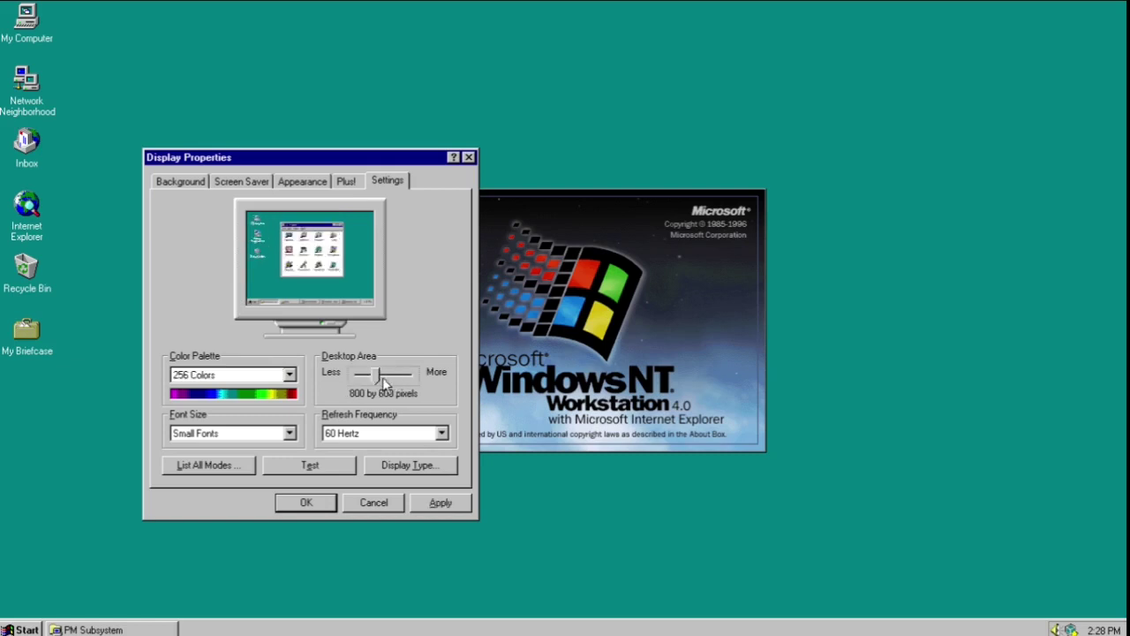
pyautogui.click(434, 505)
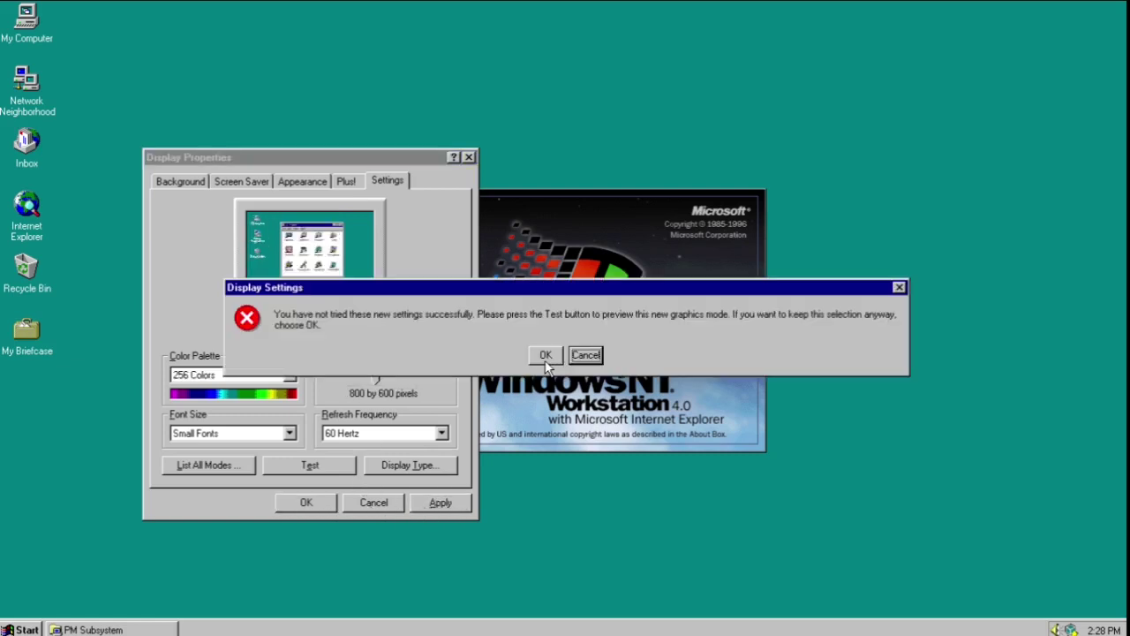
pyautogui.click(545, 355)
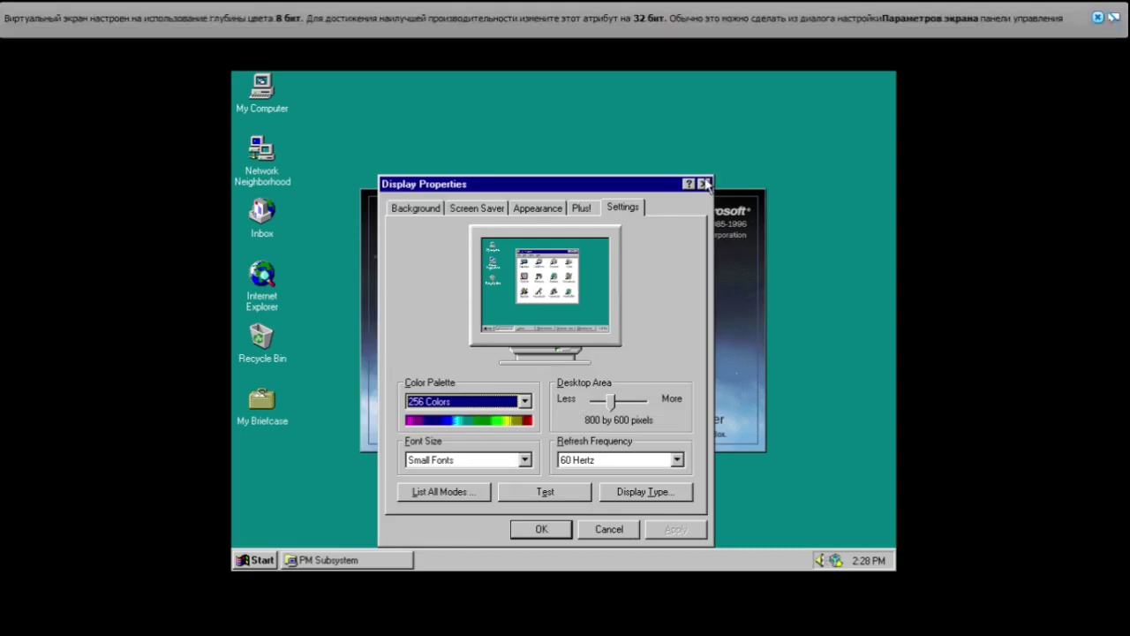
pyautogui.click(1099, 17)
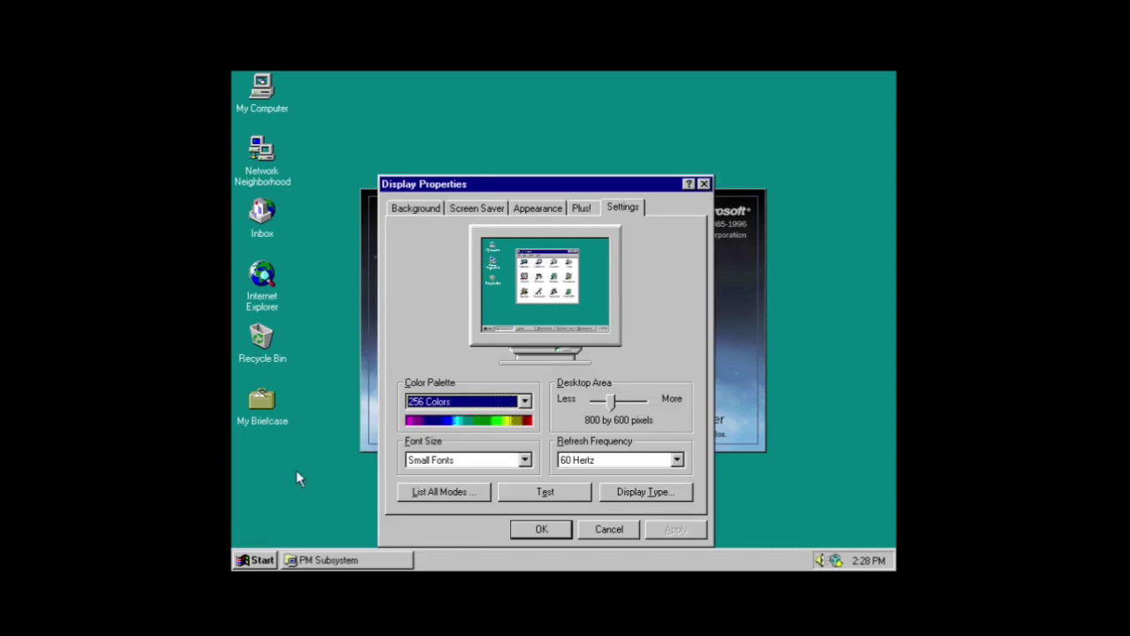
# Bring up the PM Subsystem window, select PM Clock, and move the window clear of the desktop resolution settings.
pyautogui.click(300, 562)
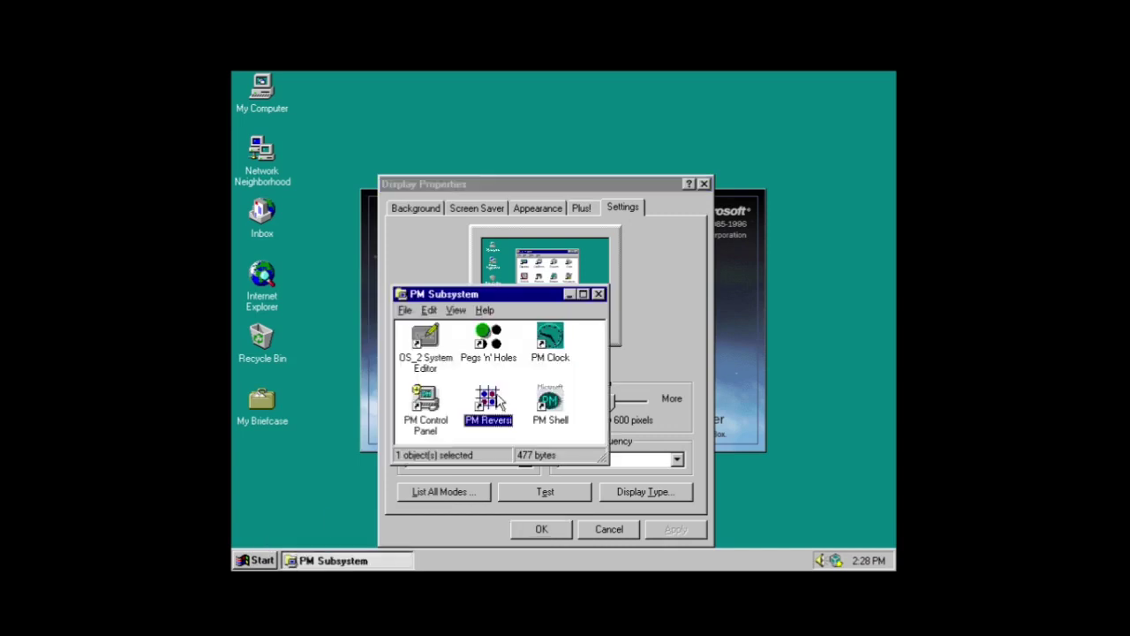
pyautogui.moveTo(480, 296); pyautogui.dragTo(630, 266)
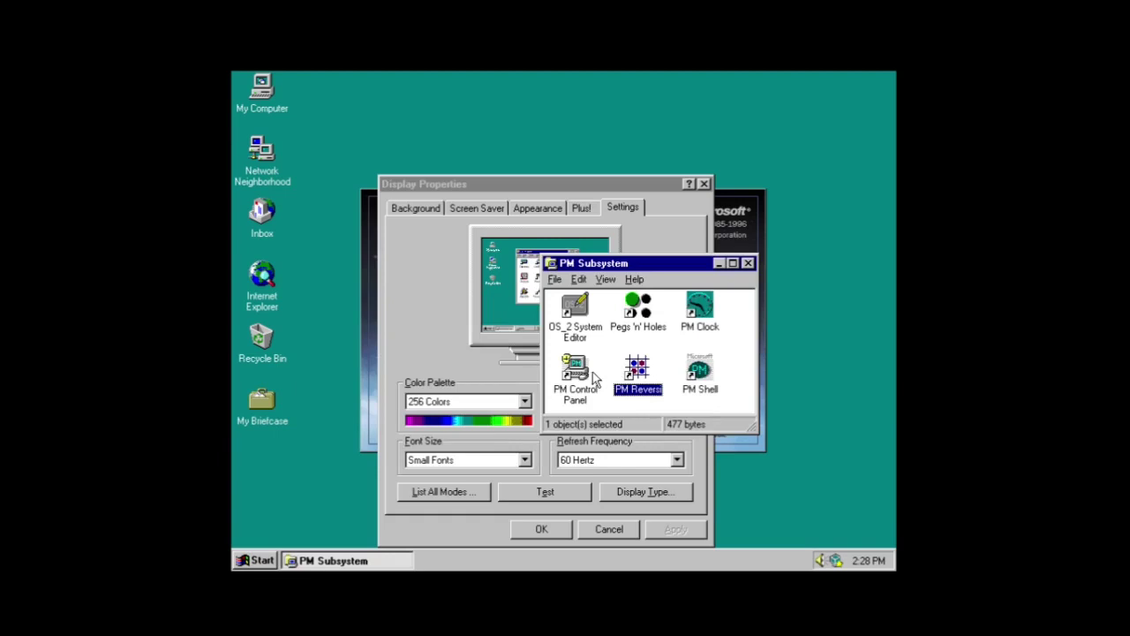
pyautogui.click(697, 307)
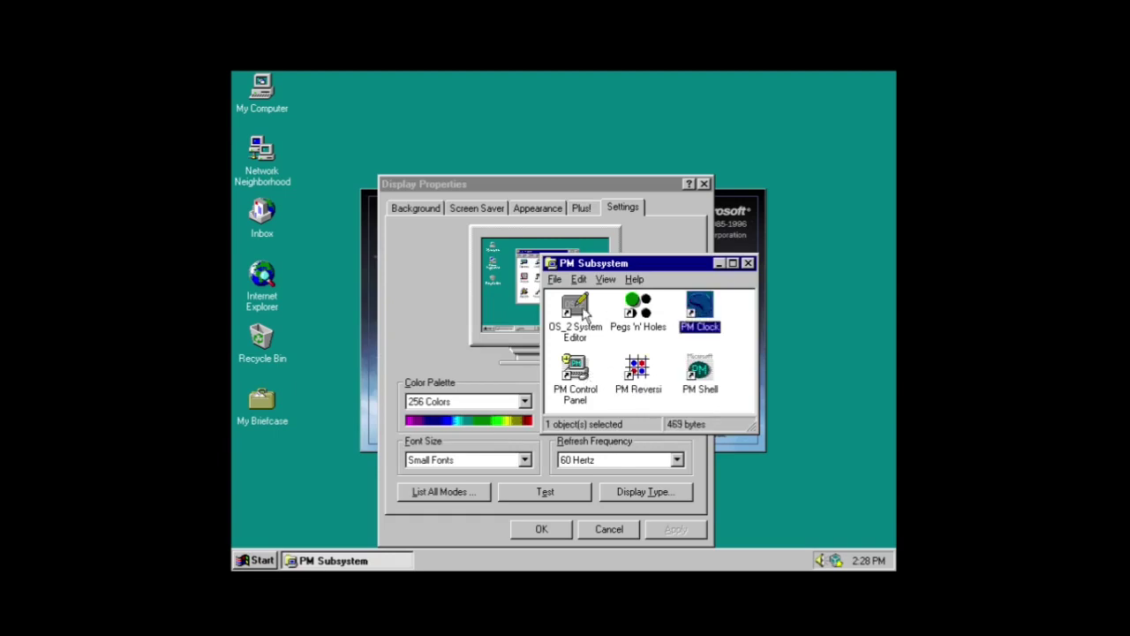
pyautogui.moveTo(616, 265); pyautogui.dragTo(708, 198)
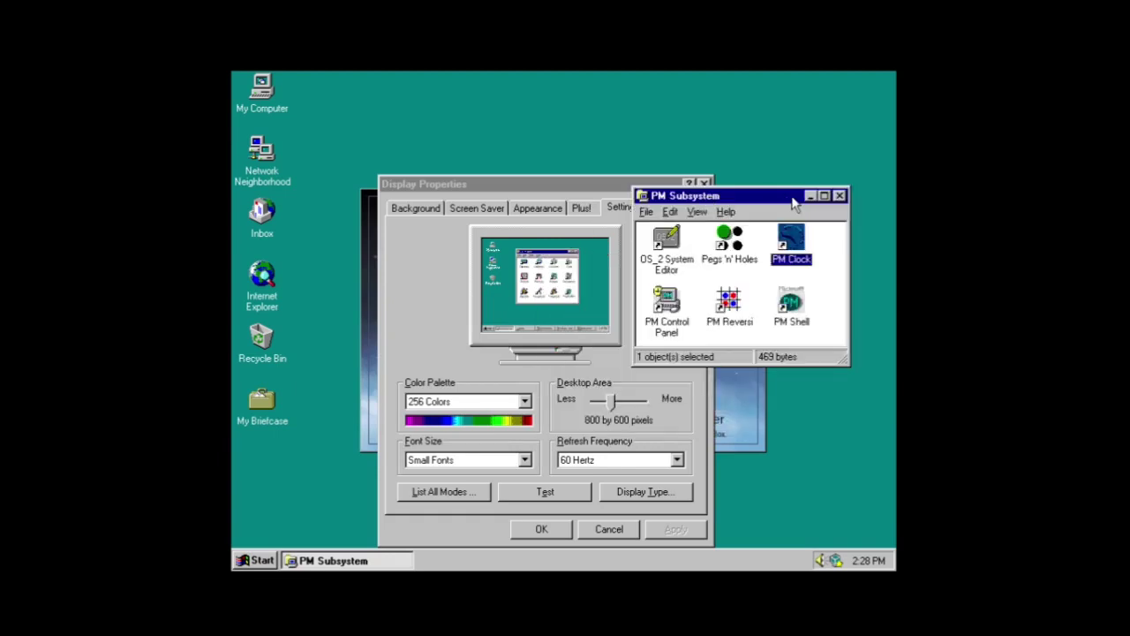
# Reduce the desktop area to 640 by 480 pixels and apply the new mode without testing it.
pyautogui.click(500, 404)
pyautogui.click(496, 408)
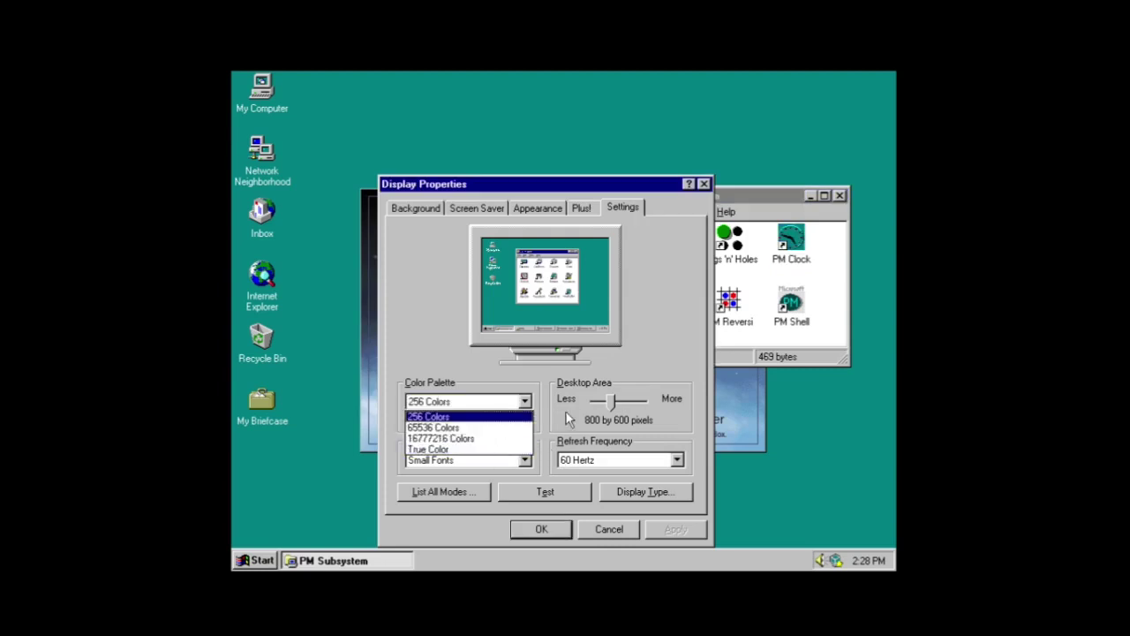
pyautogui.moveTo(605, 402); pyautogui.dragTo(597, 404)
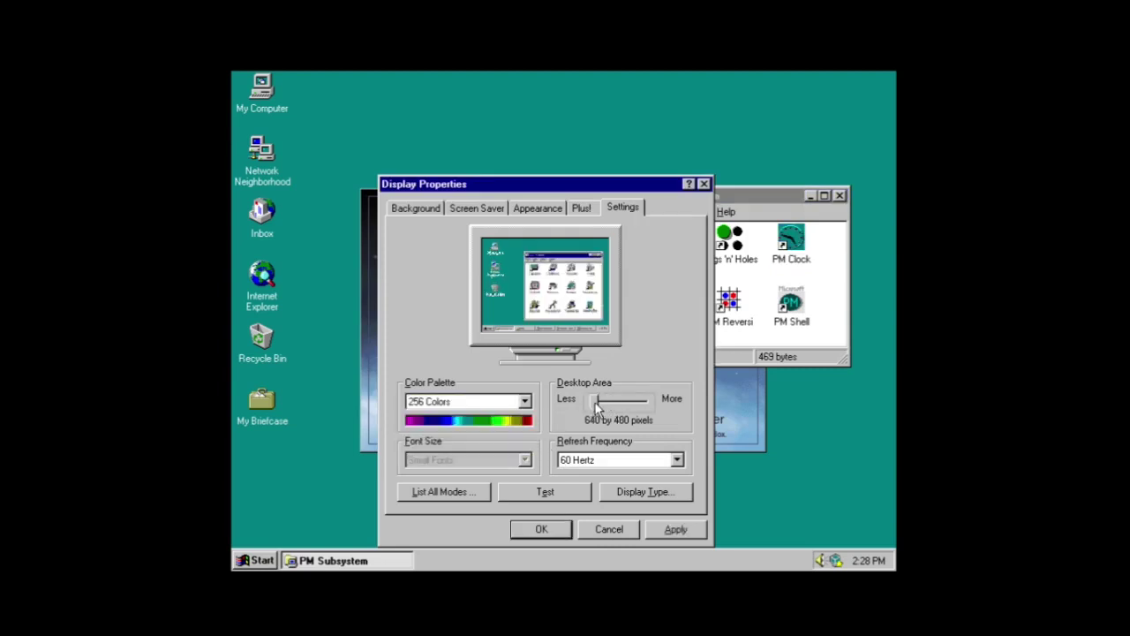
pyautogui.click(653, 528)
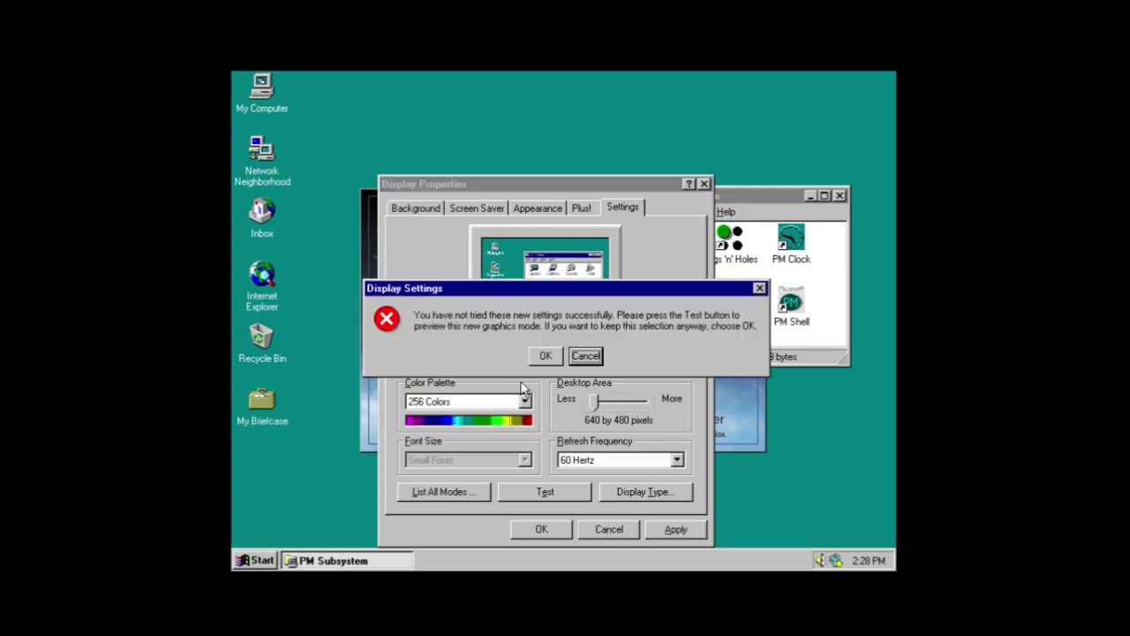
pyautogui.click(548, 355)
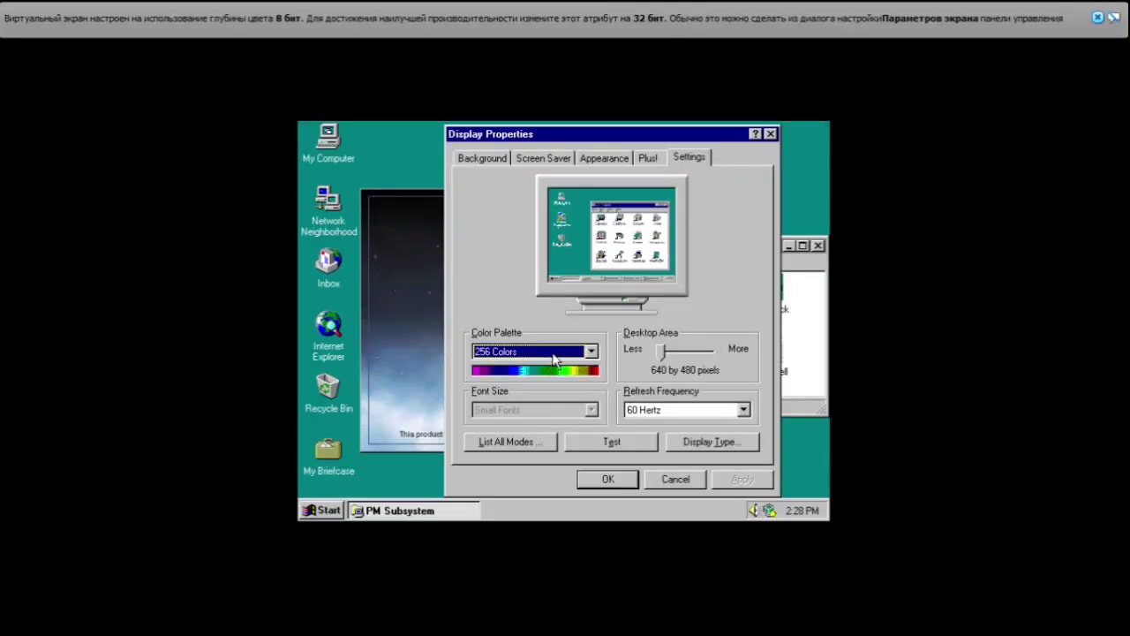
# Try to launch PM Clock and PM Control Panel from the PM Subsystem group.
pyautogui.click(791, 293)
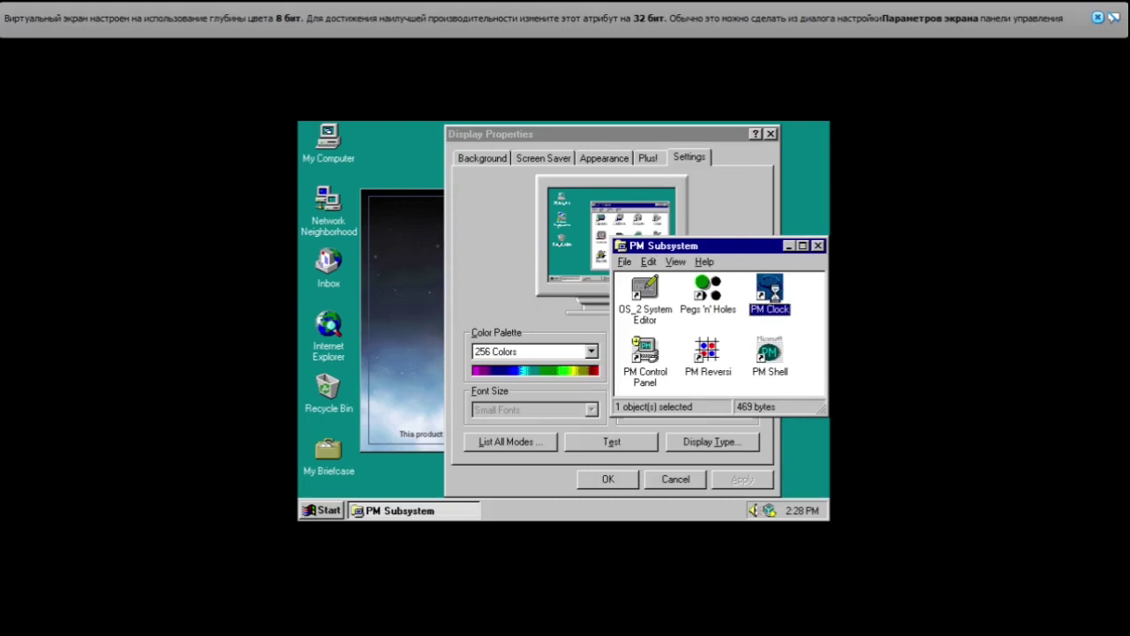
pyautogui.click(649, 357)
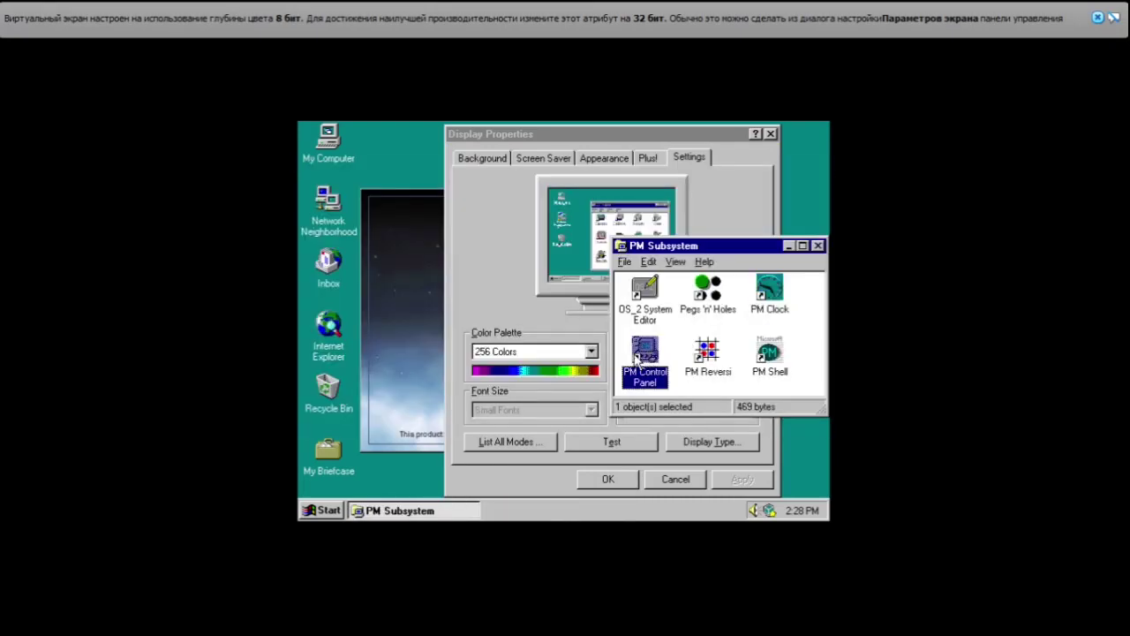
# Open the System properties from the Windows NT Control Panel and examine the performance settings and environment variables.
pyautogui.click(323, 512)
pyautogui.moveTo(376, 324)
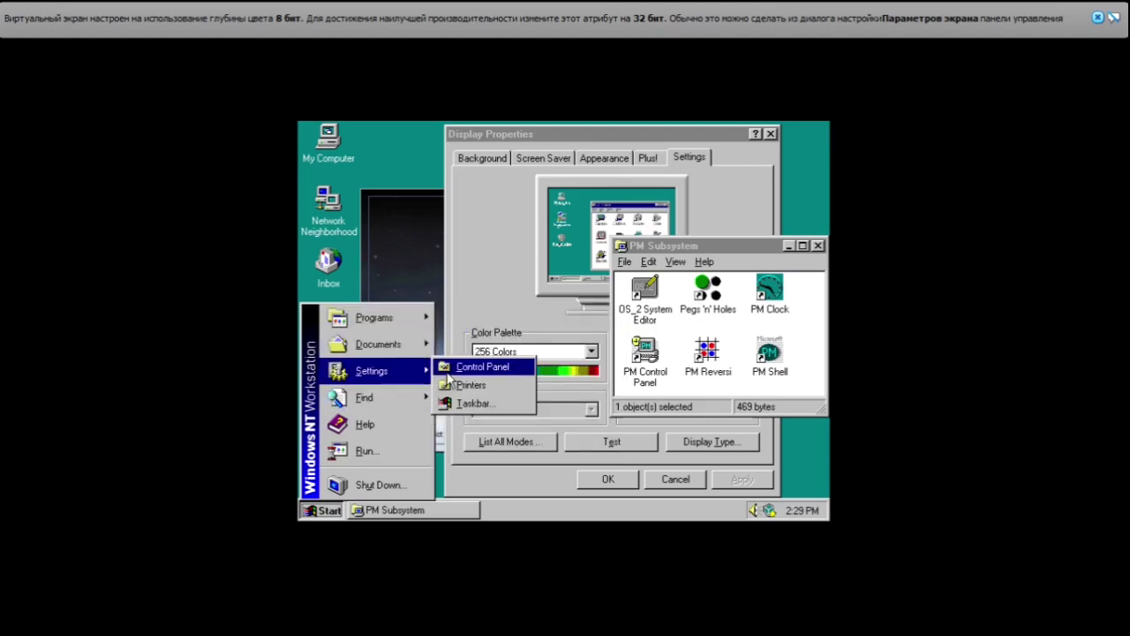
pyautogui.click(476, 366)
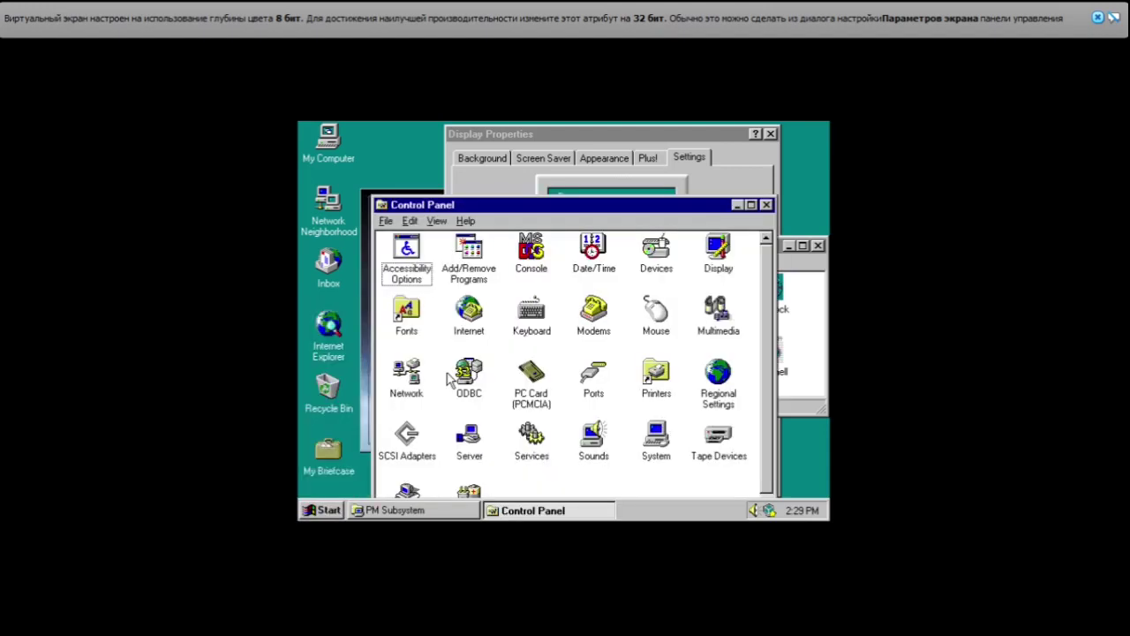
pyautogui.doubleClick(658, 437)
pyautogui.click(490, 172)
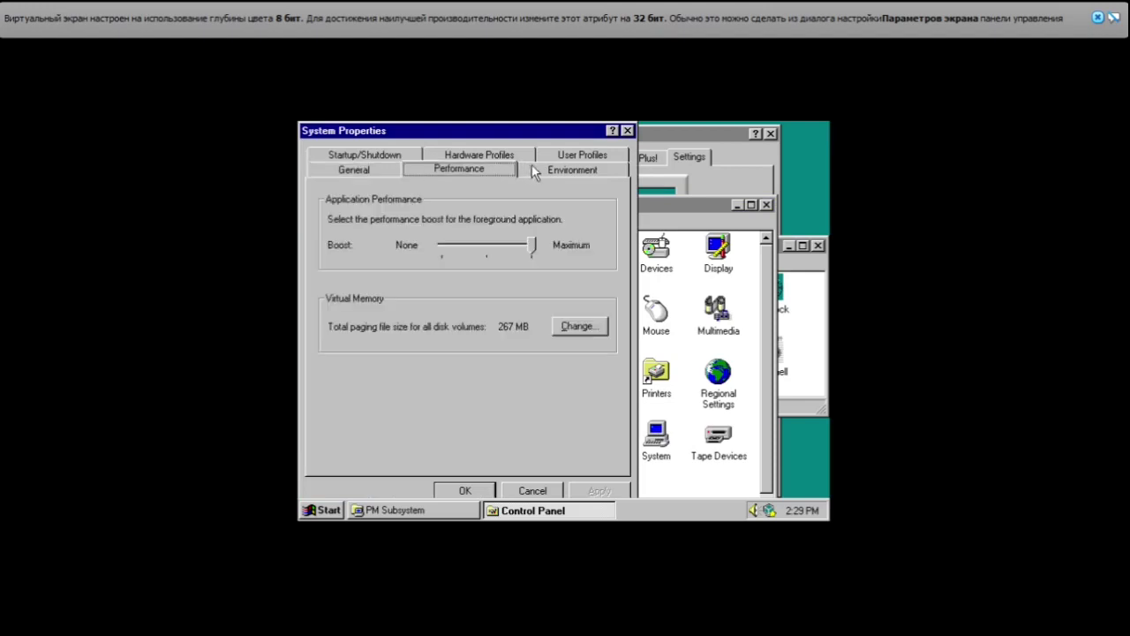
pyautogui.click(565, 168)
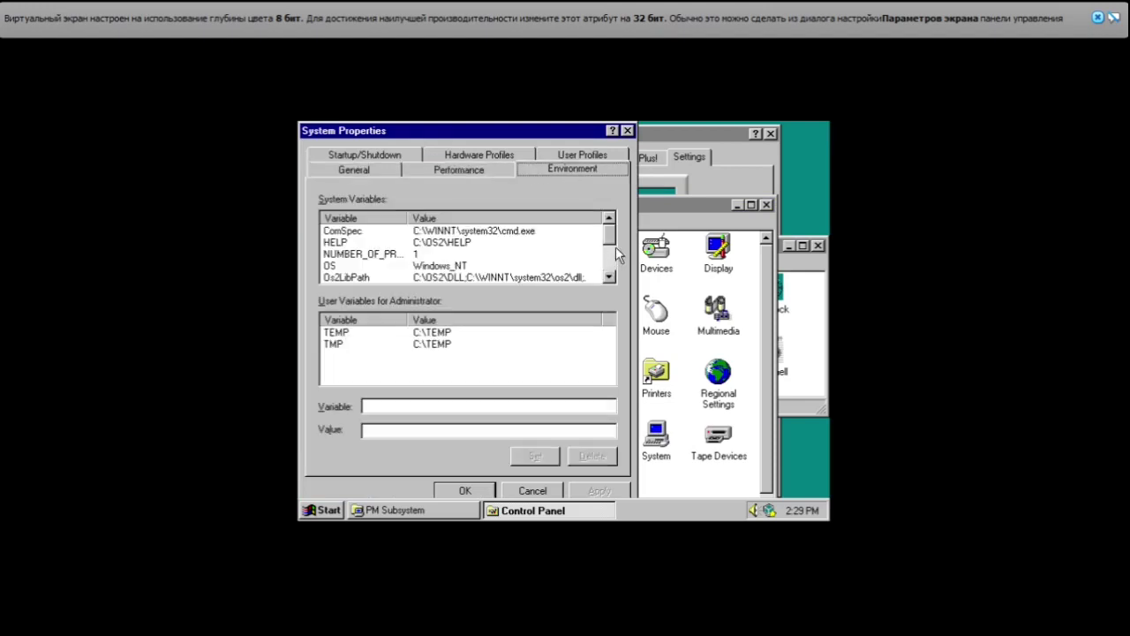
pyautogui.moveTo(610, 240)
pyautogui.mouseDown()
pyautogui.moveTo(611, 286)
pyautogui.moveTo(611, 234)
pyautogui.mouseUp()
# Examine the user profiles, hardware profiles and list of startup systems, and close System Properties.
pyautogui.click(583, 155)
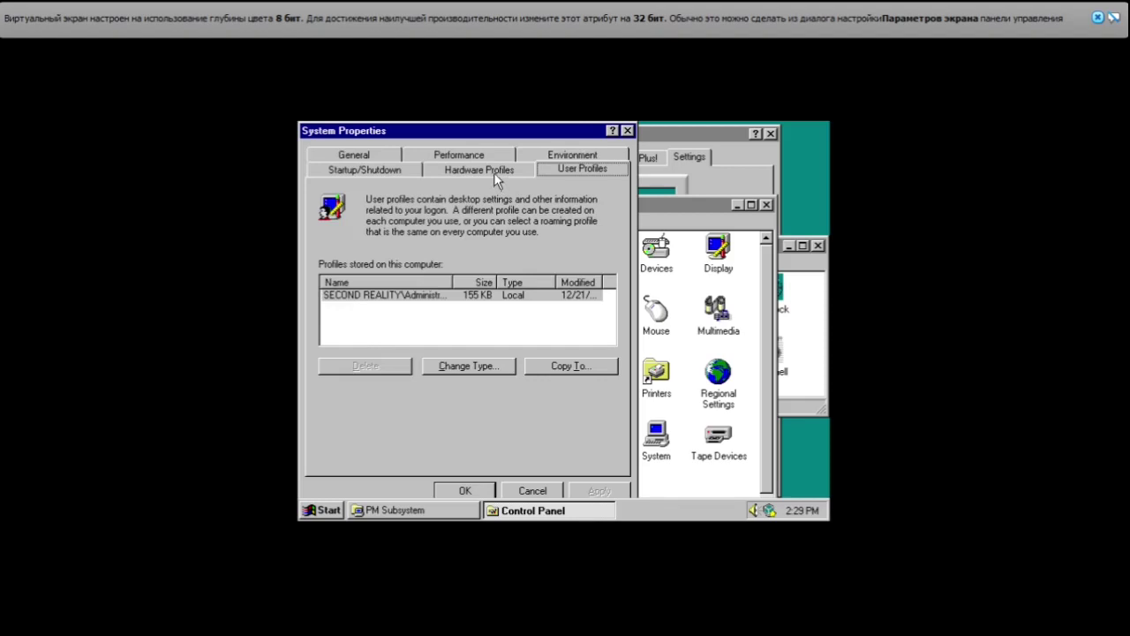
pyautogui.click(493, 172)
pyautogui.click(554, 167)
pyautogui.click(443, 170)
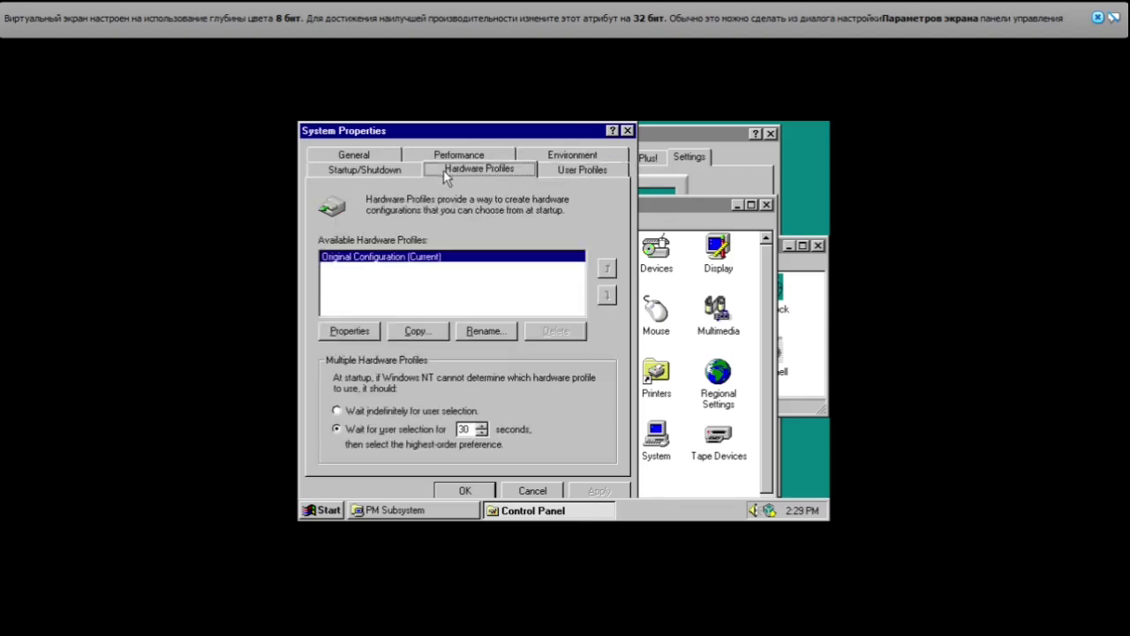
pyautogui.click(372, 171)
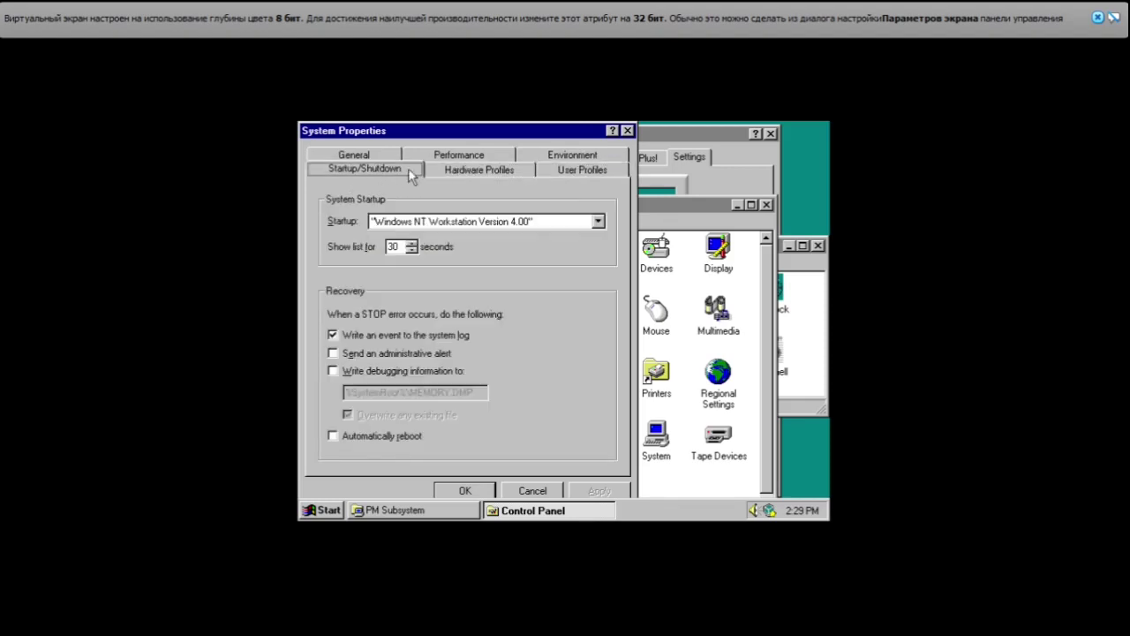
pyautogui.click(439, 222)
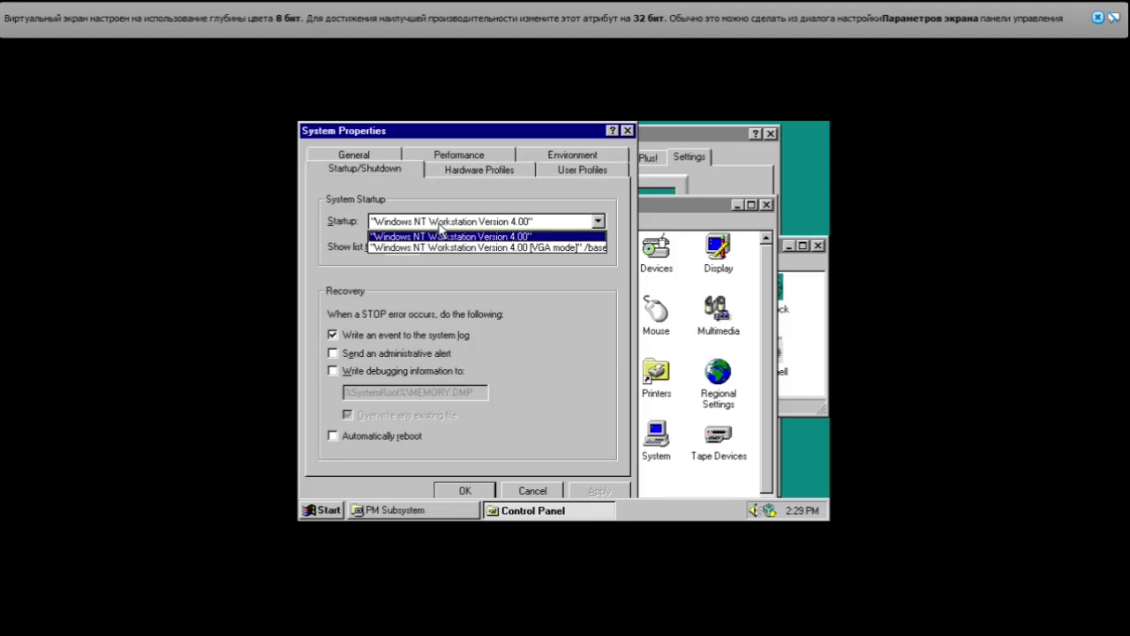
pyautogui.click(440, 232)
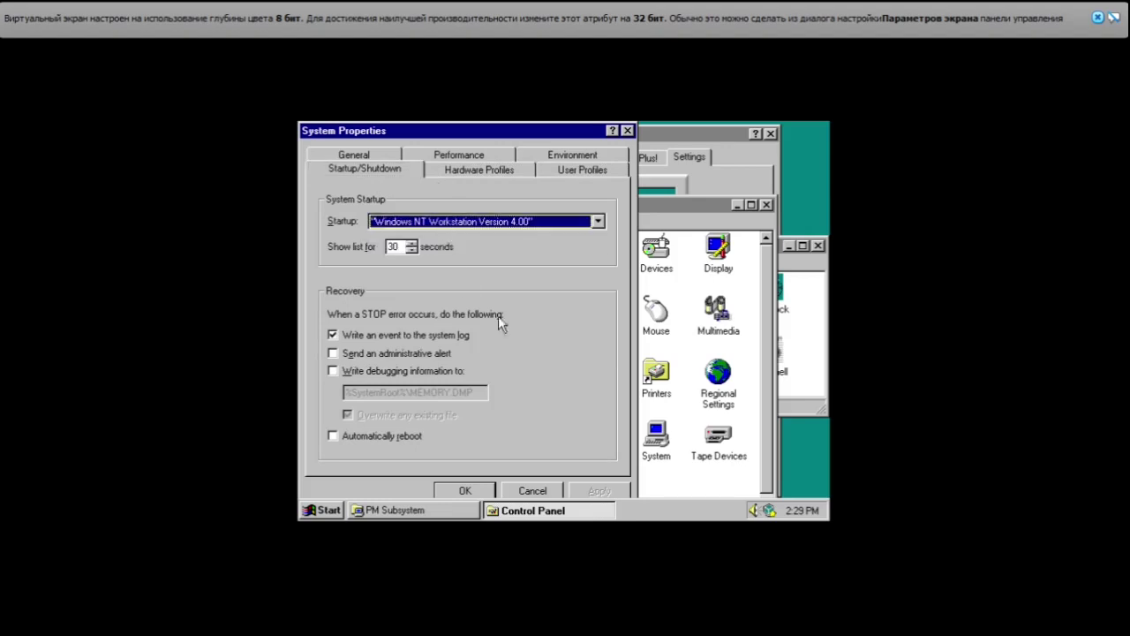
pyautogui.click(627, 130)
# Restart the computer and boot Windows NT Workstation Version 4.00 from the OS Loader.
pyautogui.click(319, 511)
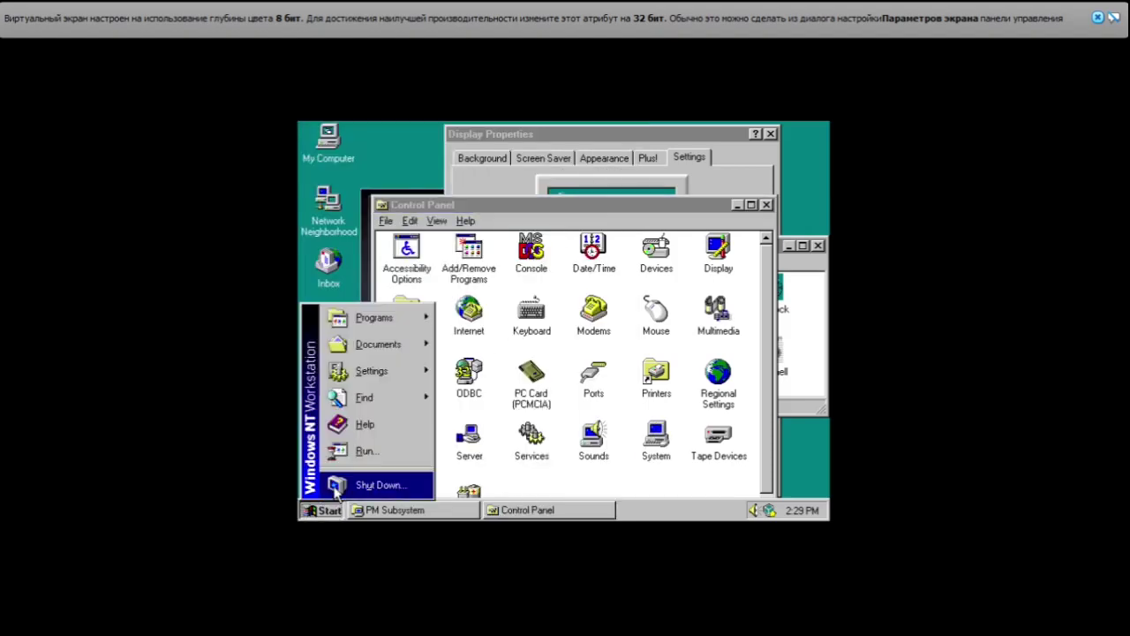
pyautogui.click(370, 485)
pyautogui.click(546, 369)
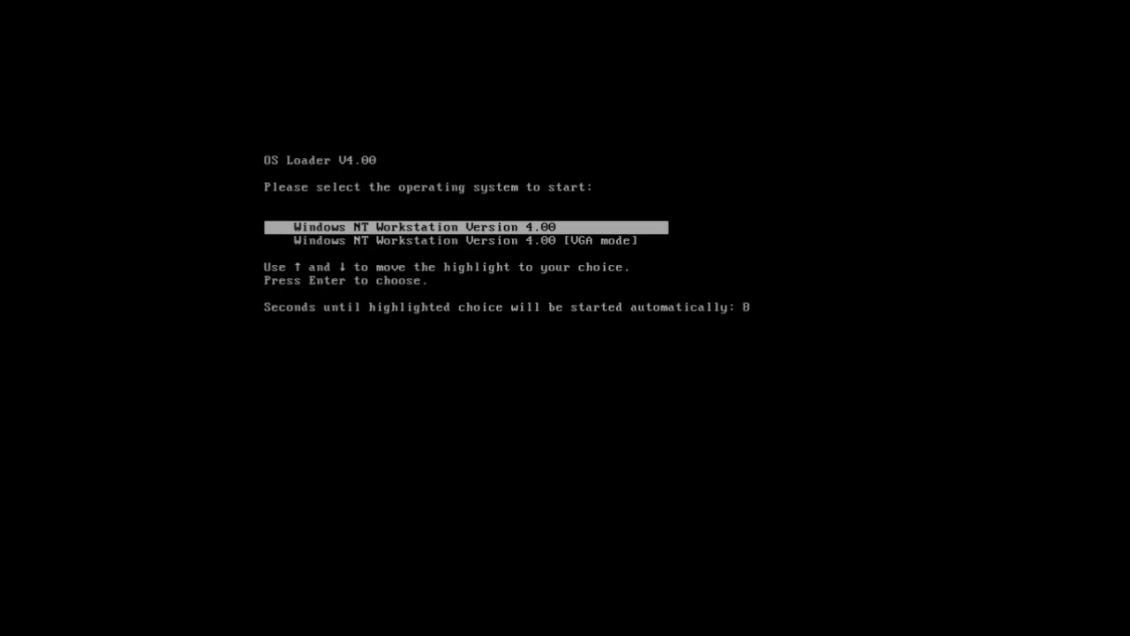
pyautogui.press('Return')
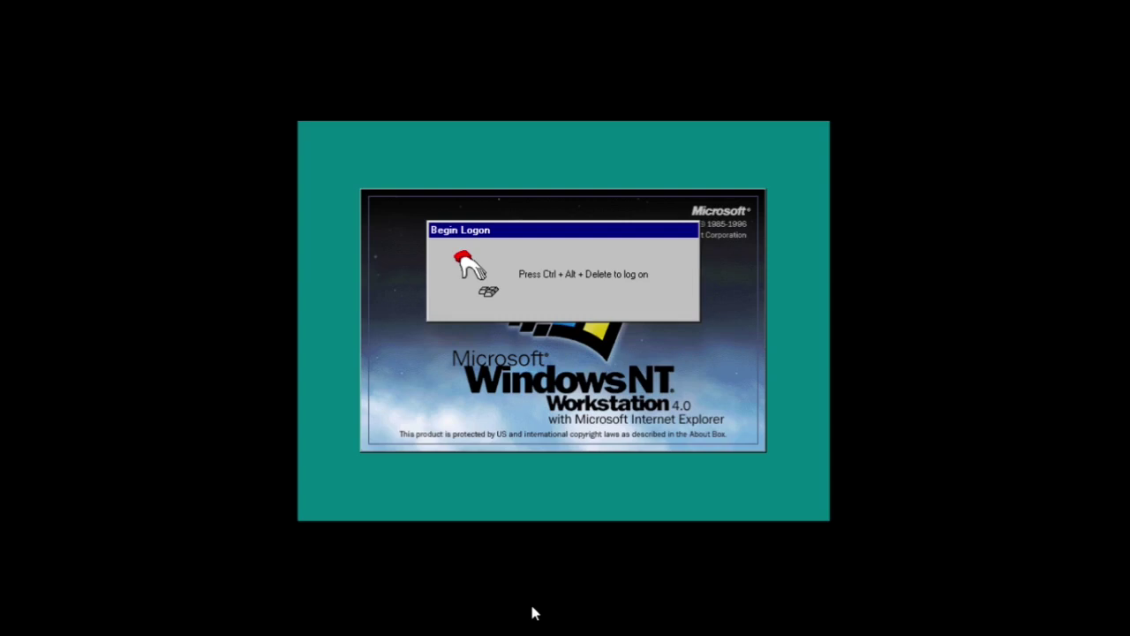
# Log on to Windows NT, dismiss the Dr. Watson error for VBoxTray.exe, and close Control Panel.
pyautogui.hotkey('ctrl', 'alt', 'Delete')
pyautogui.click(451, 356)
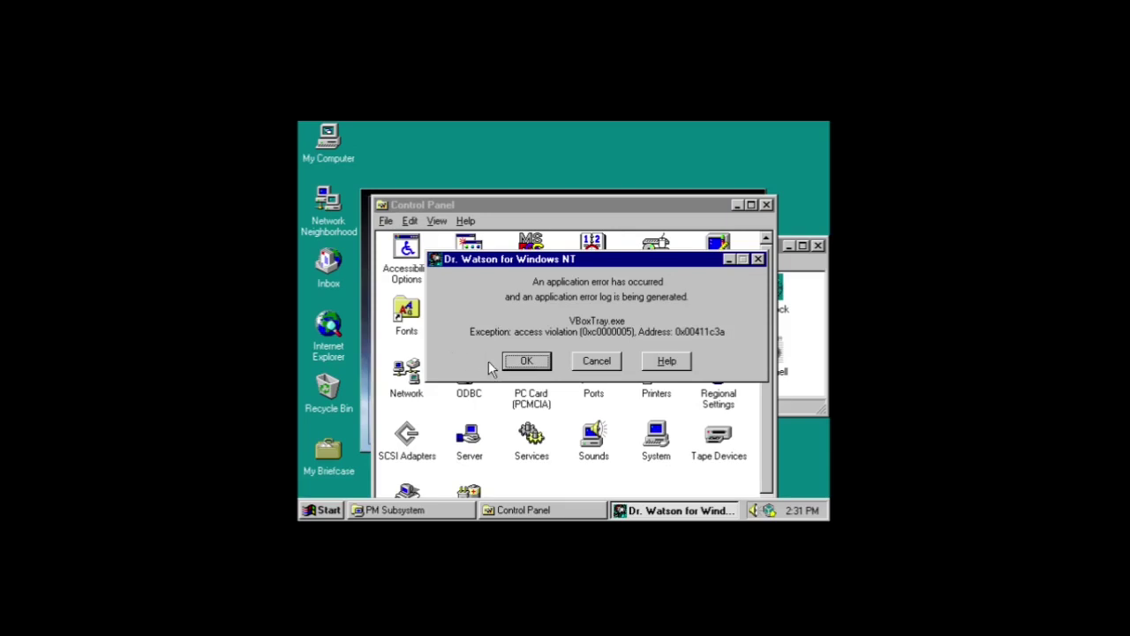
pyautogui.click(509, 363)
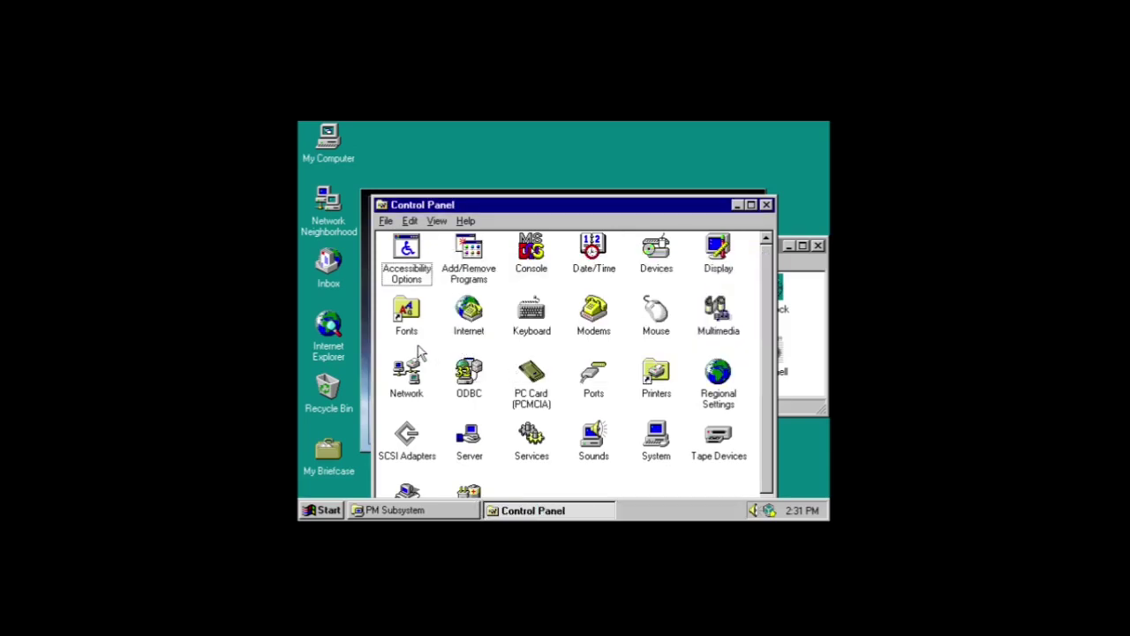
pyautogui.click(766, 207)
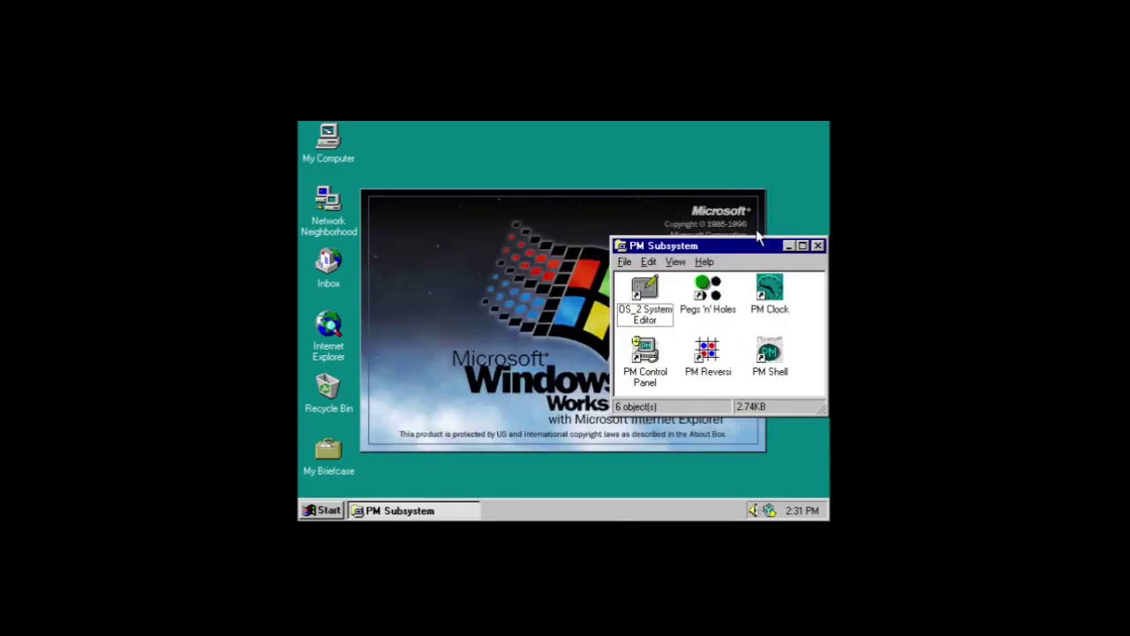
# Try to launch Pegs 'n' Holes from the PM Subsystem group and dismiss the load failure dialog.
pyautogui.doubleClick(719, 300)
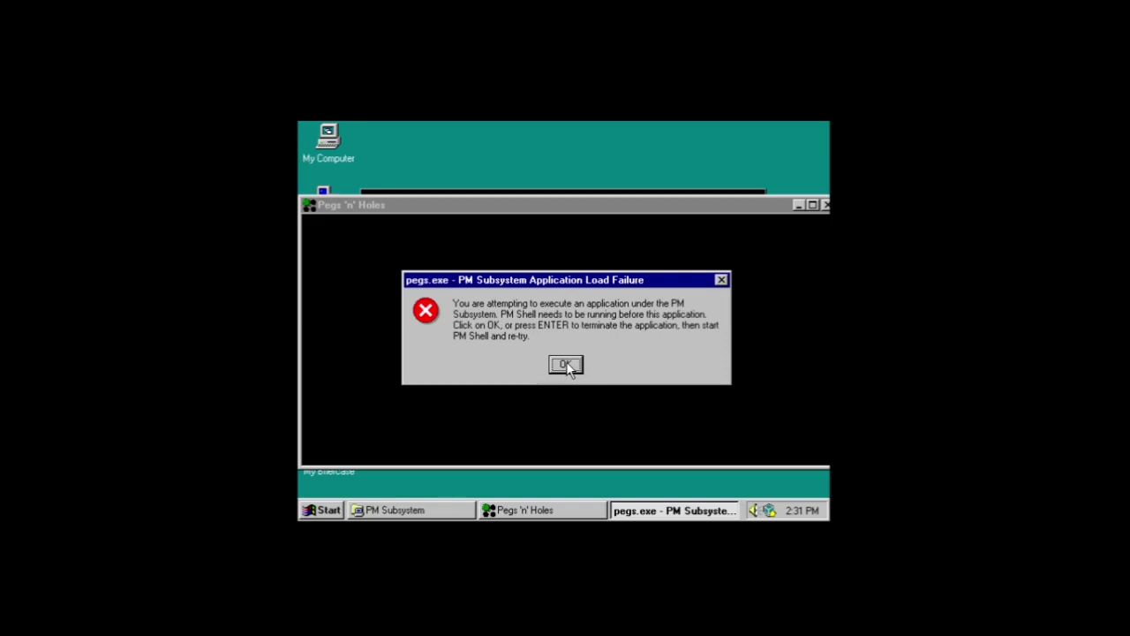
pyautogui.click(565, 364)
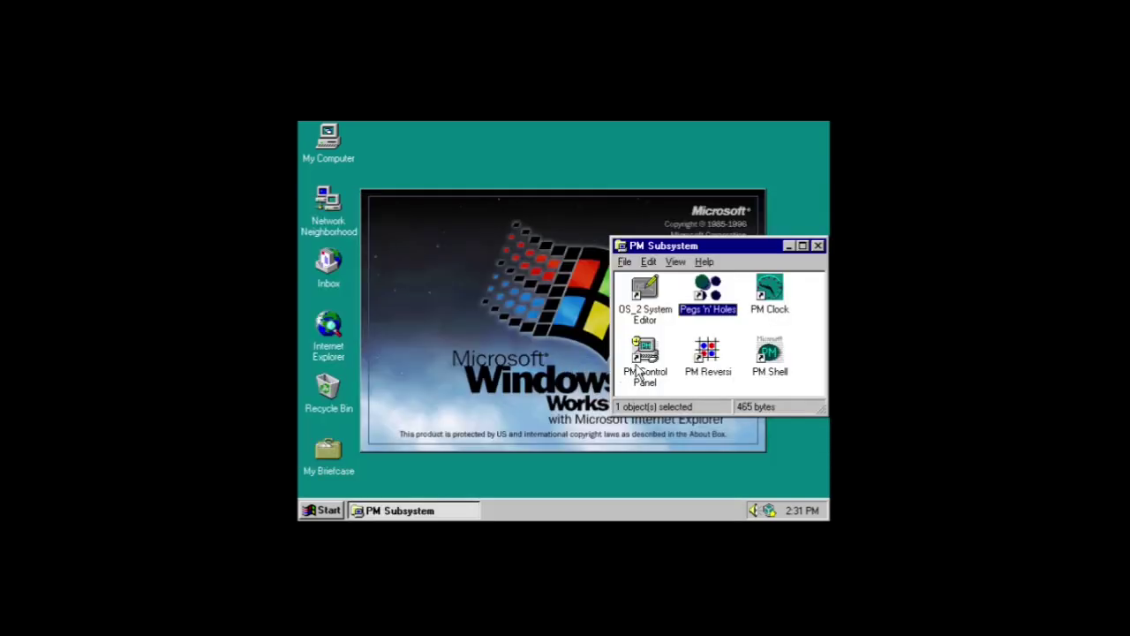
# Try to launch PM Reversi and the OS_2 System Editor without PM Shell, dismissing each load failure dialog.
pyautogui.doubleClick(711, 357)
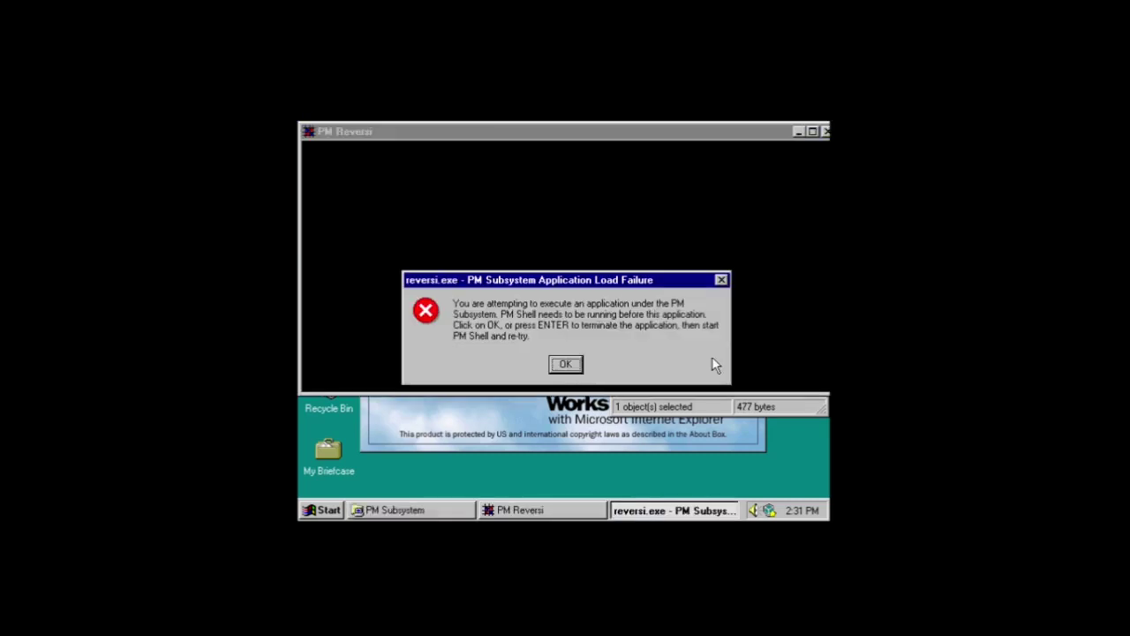
pyautogui.click(565, 364)
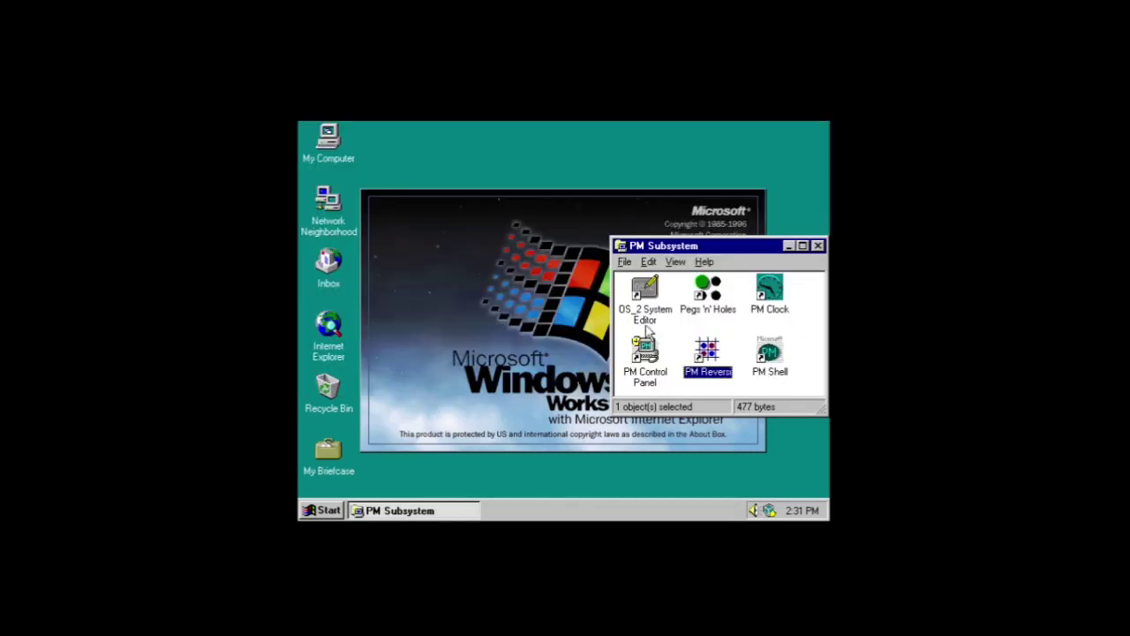
pyautogui.click(648, 299)
pyautogui.doubleClick(646, 295)
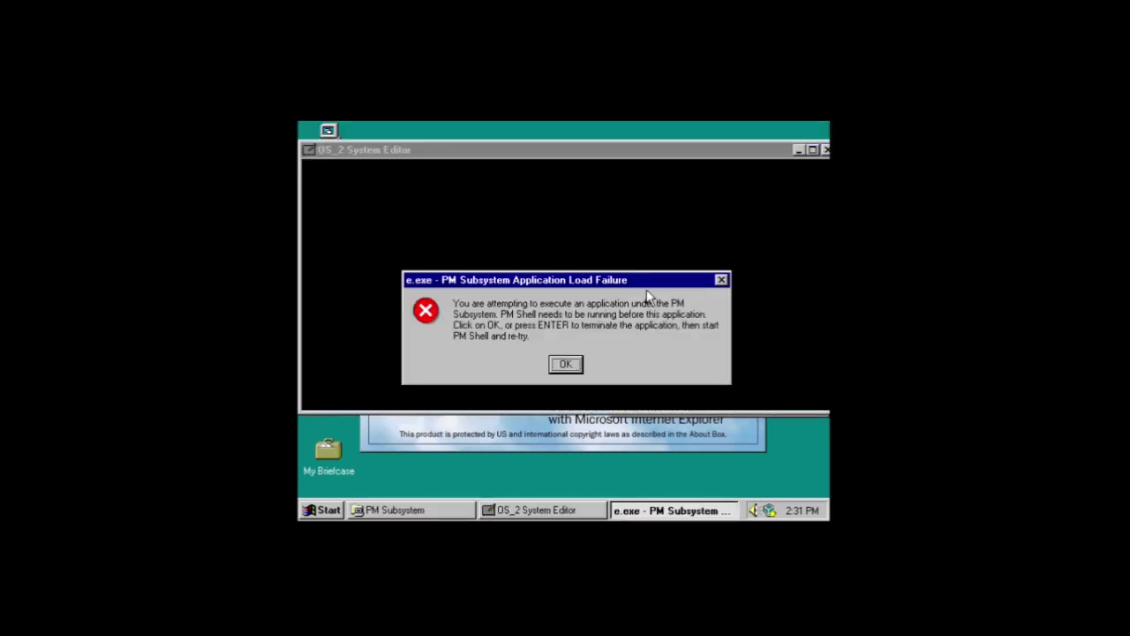
pyautogui.click(564, 365)
# Start PM Shell, bring it on screen, and shut it down again.
pyautogui.doubleClick(765, 355)
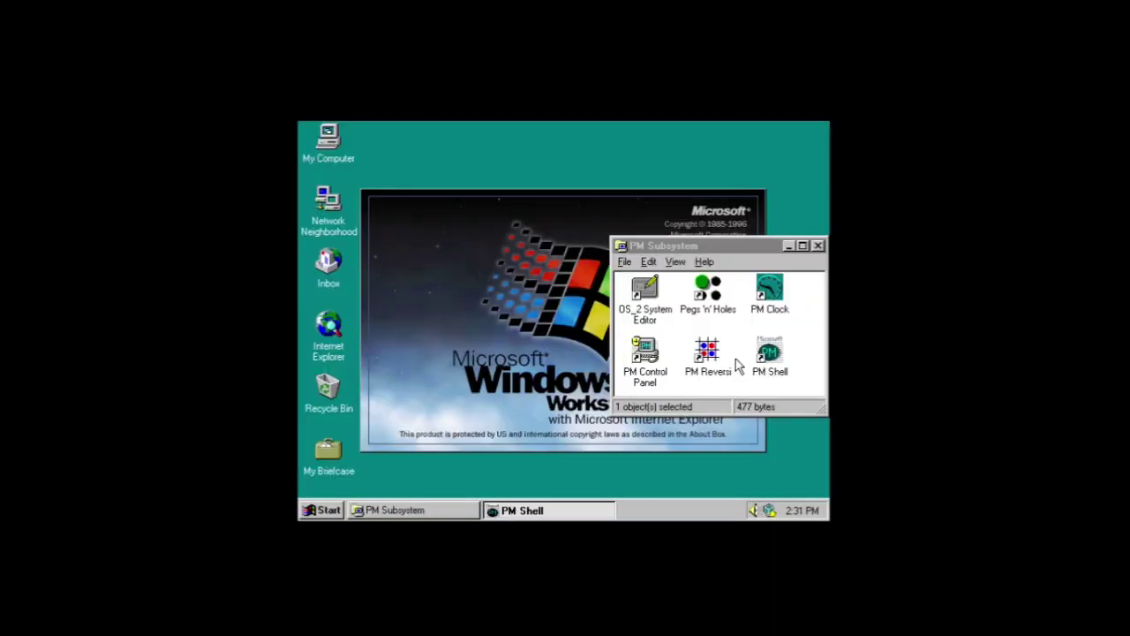
pyautogui.click(545, 510)
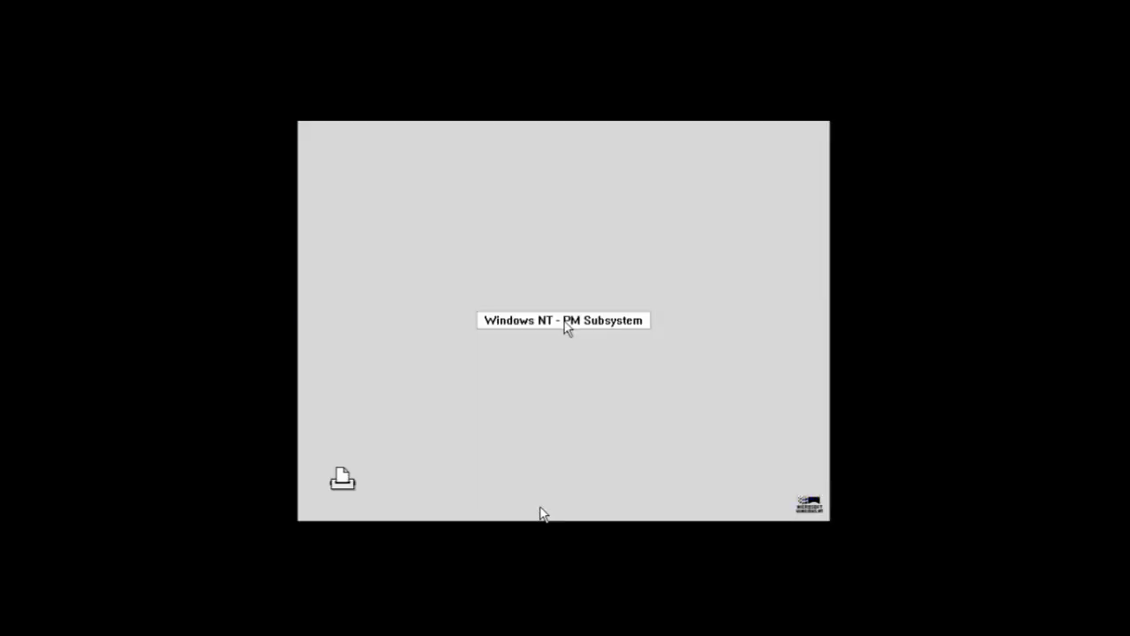
pyautogui.click(783, 496)
pyautogui.doubleClick(803, 499)
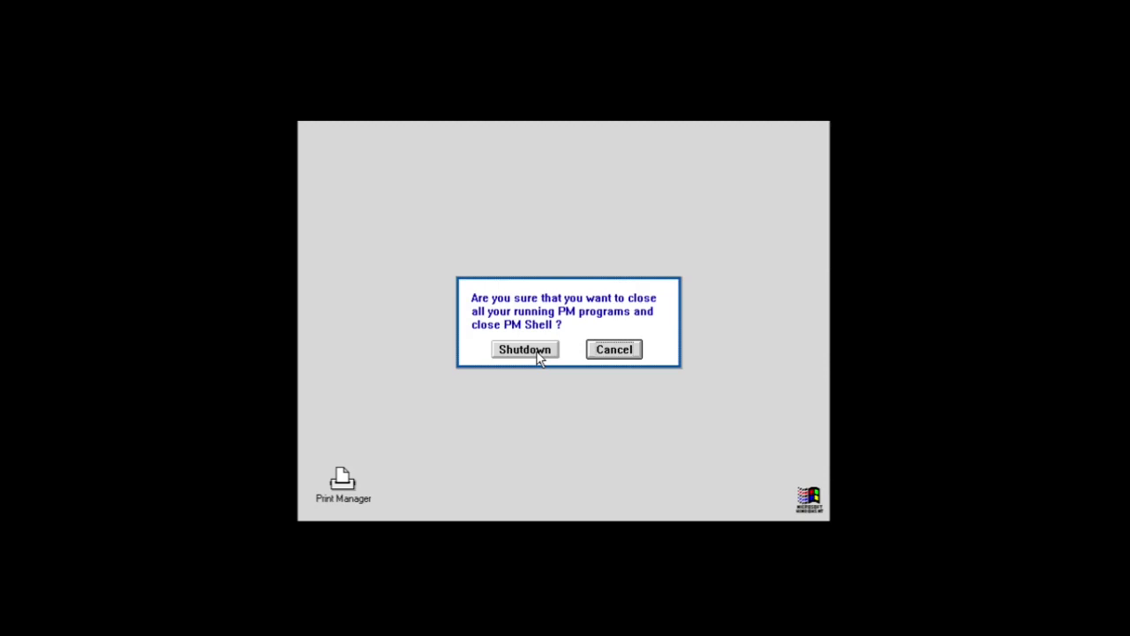
pyautogui.click(538, 351)
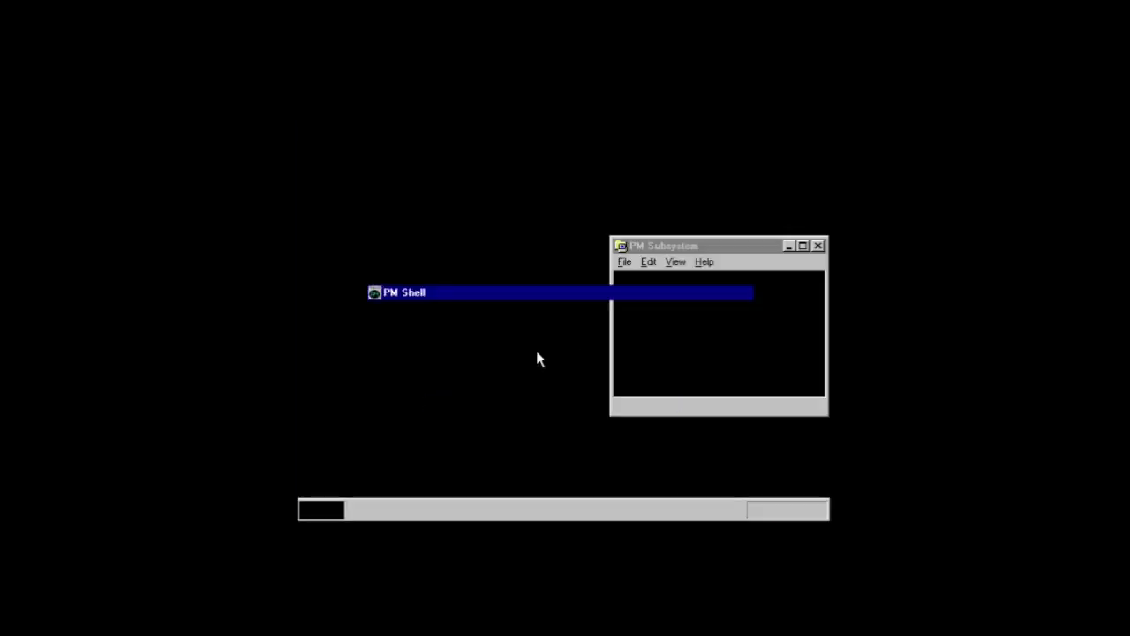
# Close the PM Subsystem window and set the desktop area to 1366 by 768 pixels, accepting the new graphics mode without testing it.
pyautogui.click(818, 246)
pyautogui.rightClick(487, 269)
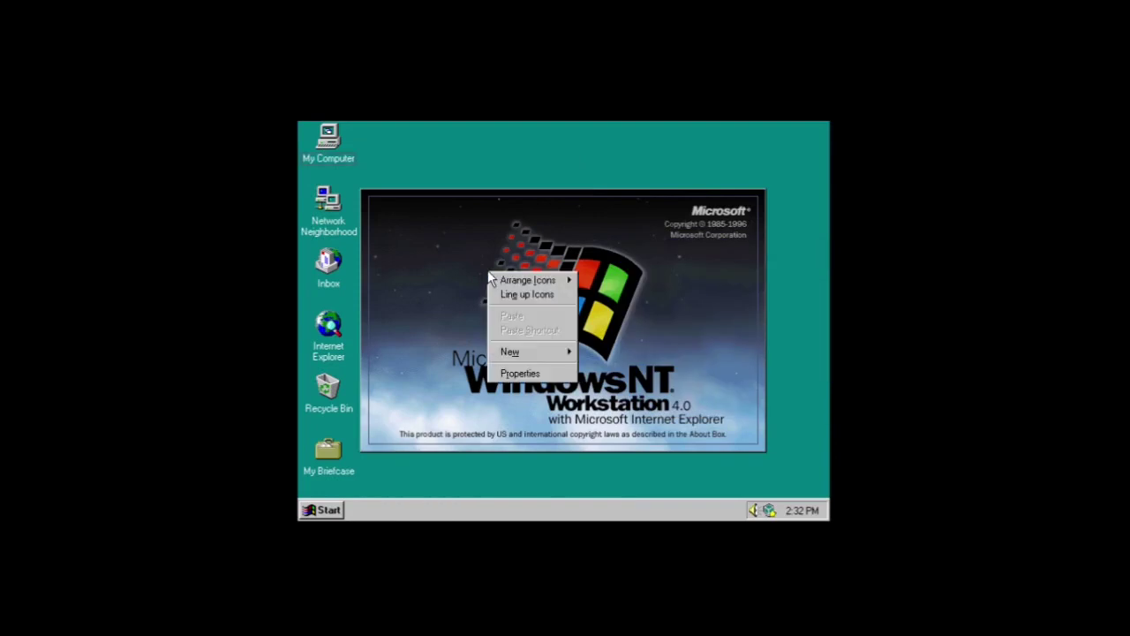
pyautogui.click(519, 375)
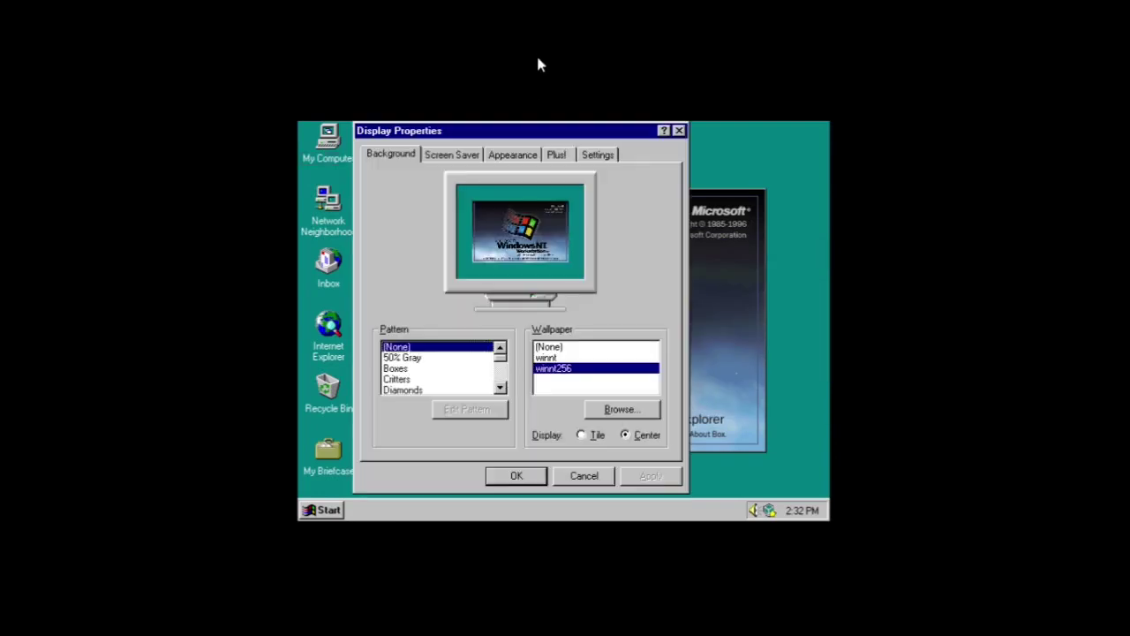
pyautogui.click(589, 156)
pyautogui.moveTo(570, 347); pyautogui.dragTo(619, 349)
pyautogui.click(644, 474)
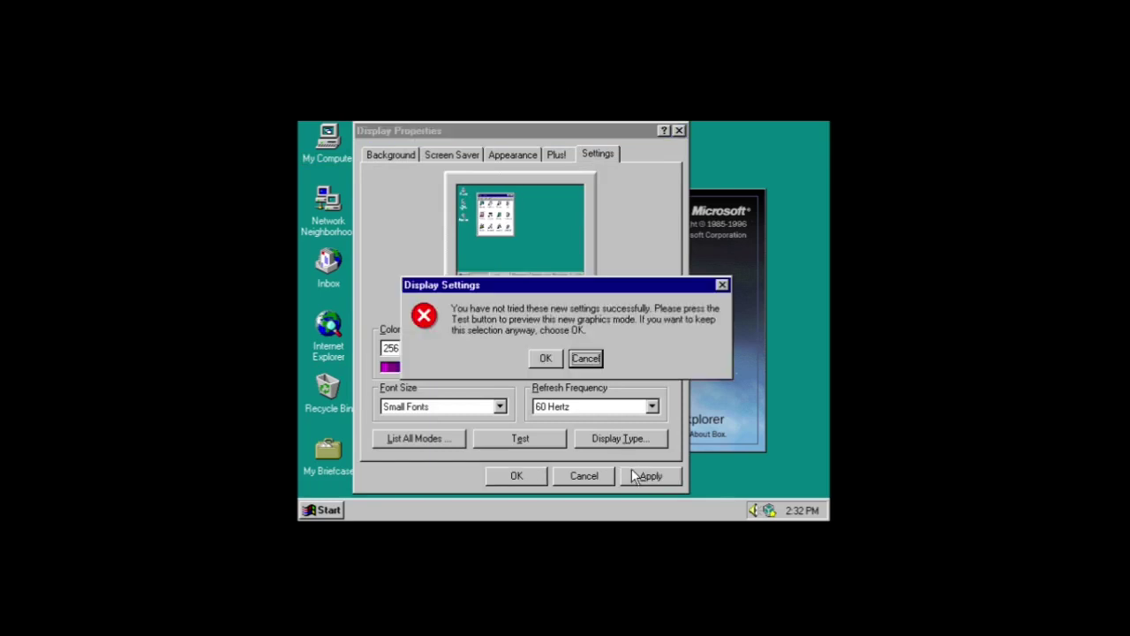
pyautogui.click(542, 355)
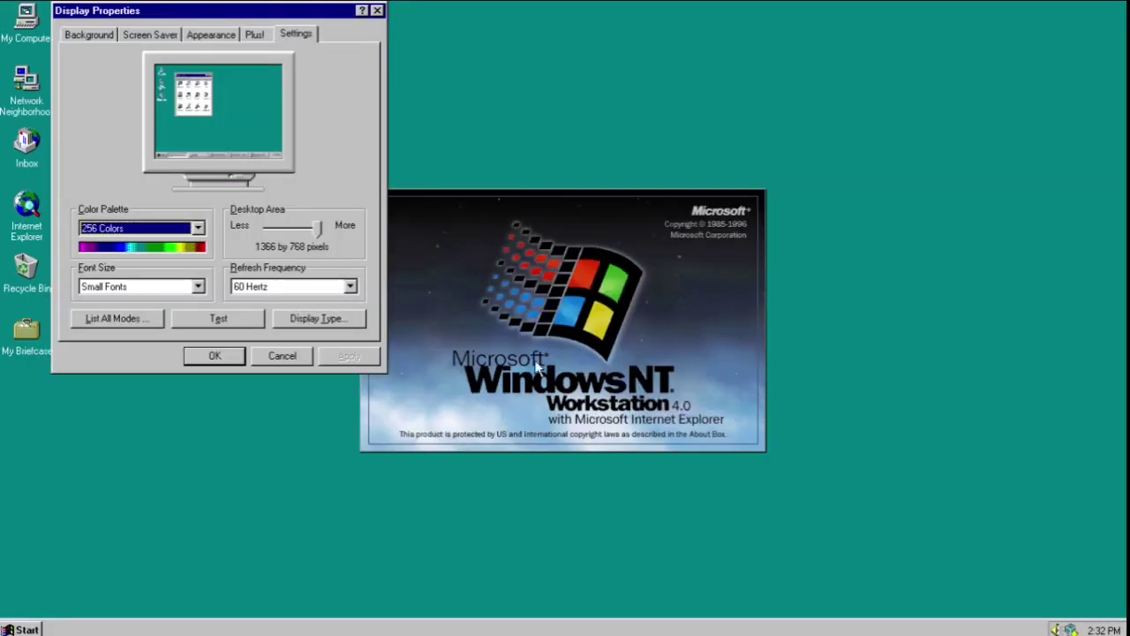
pyautogui.click(283, 356)
# Launch PM Shell from the PM Subsystem program group.
pyautogui.click(20, 629)
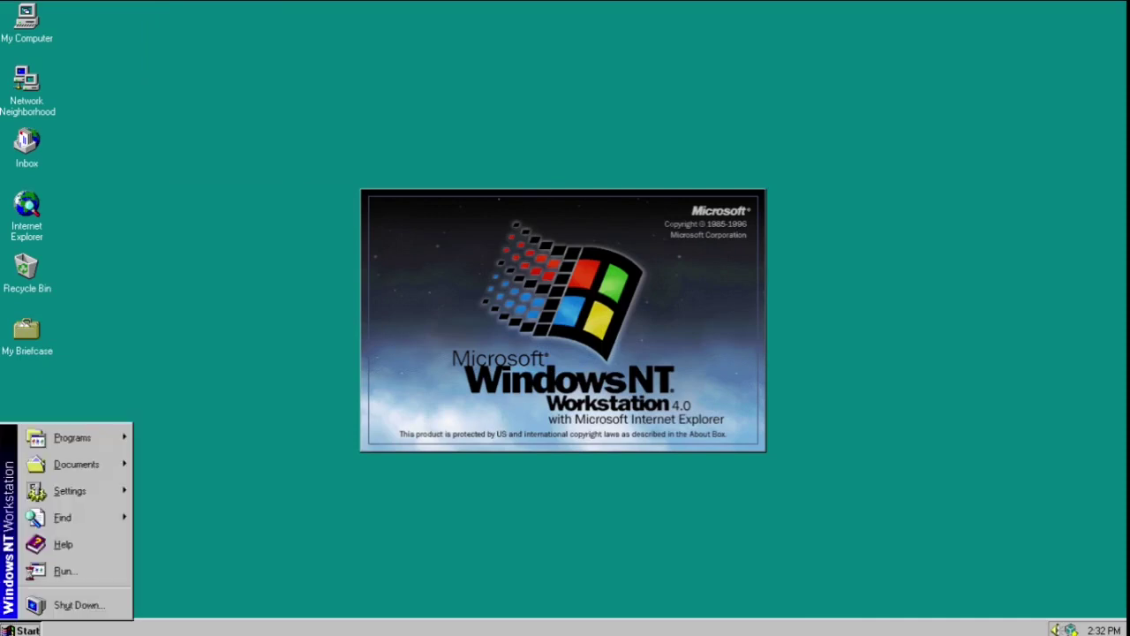
pyautogui.moveTo(78, 446)
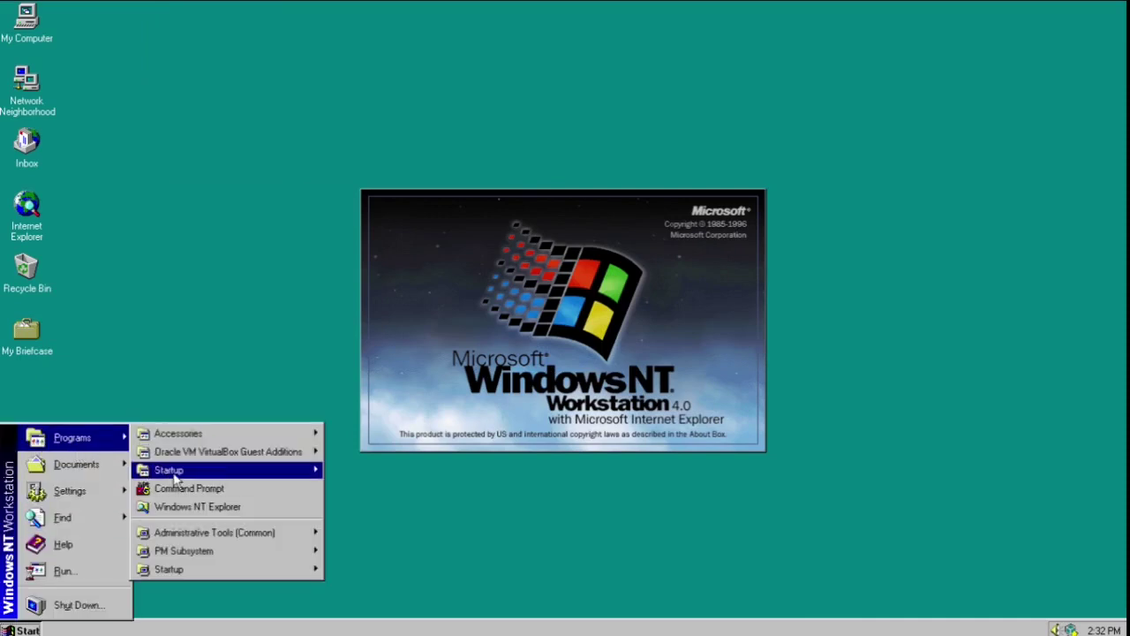
pyautogui.moveTo(177, 472)
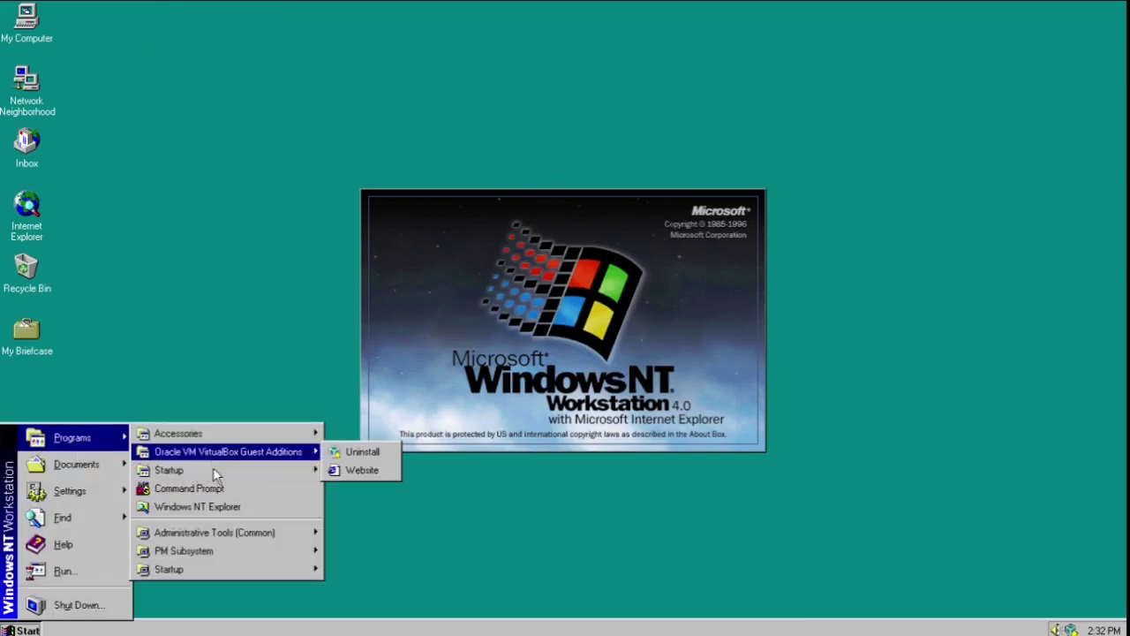
pyautogui.moveTo(218, 556)
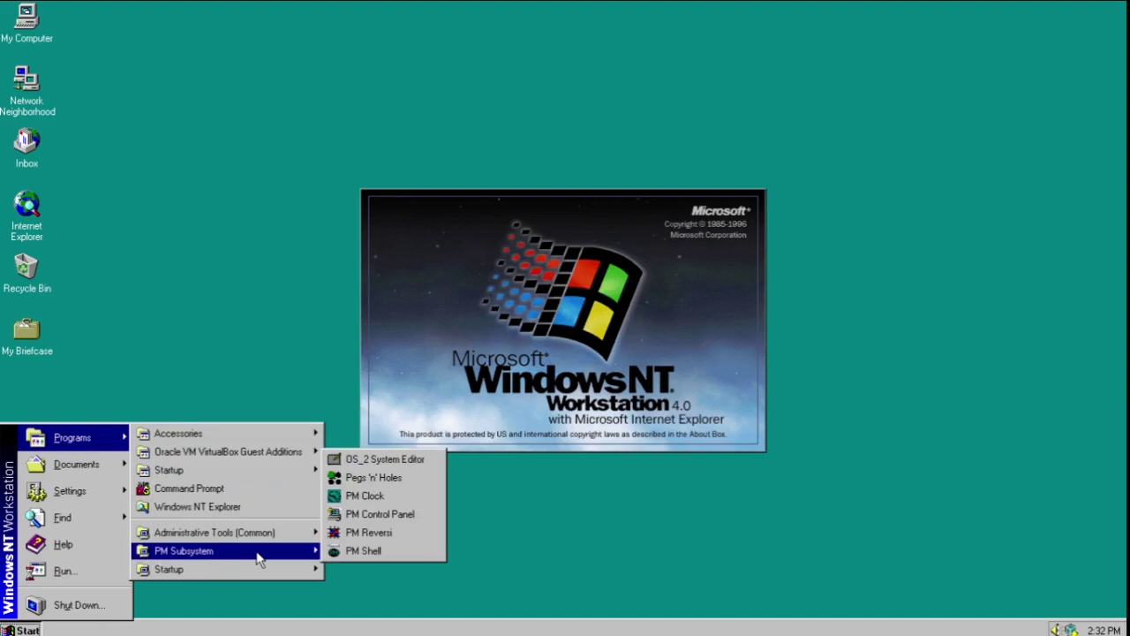
pyautogui.click(327, 550)
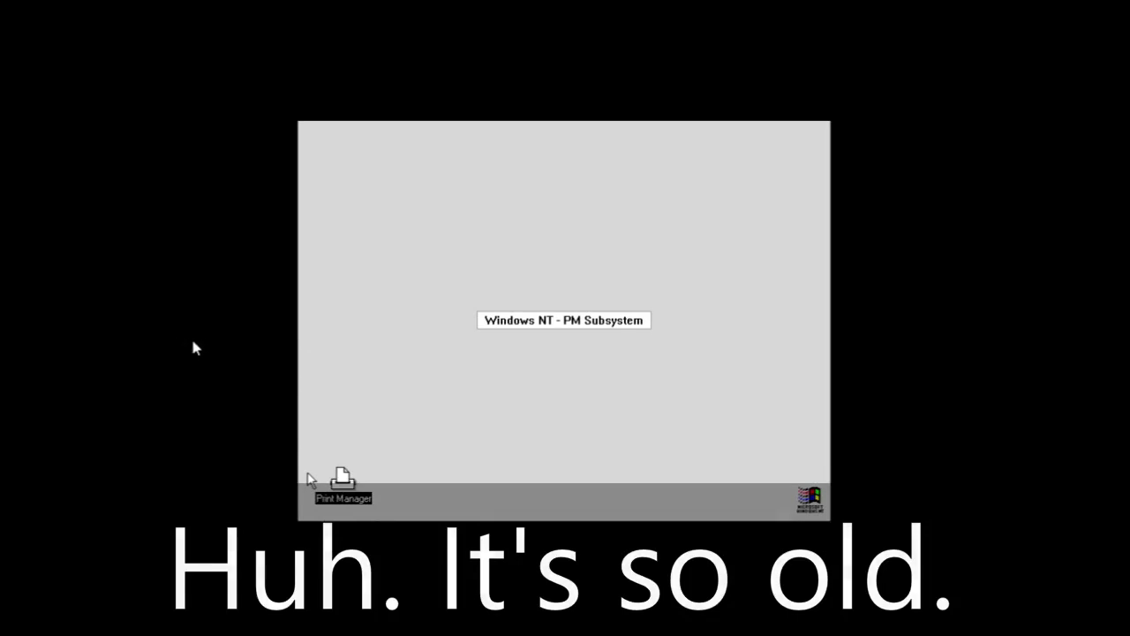
# Open Print Manager and examine its window commands and DOS timeout settings, leaving the settings unchanged.
pyautogui.doubleClick(343, 486)
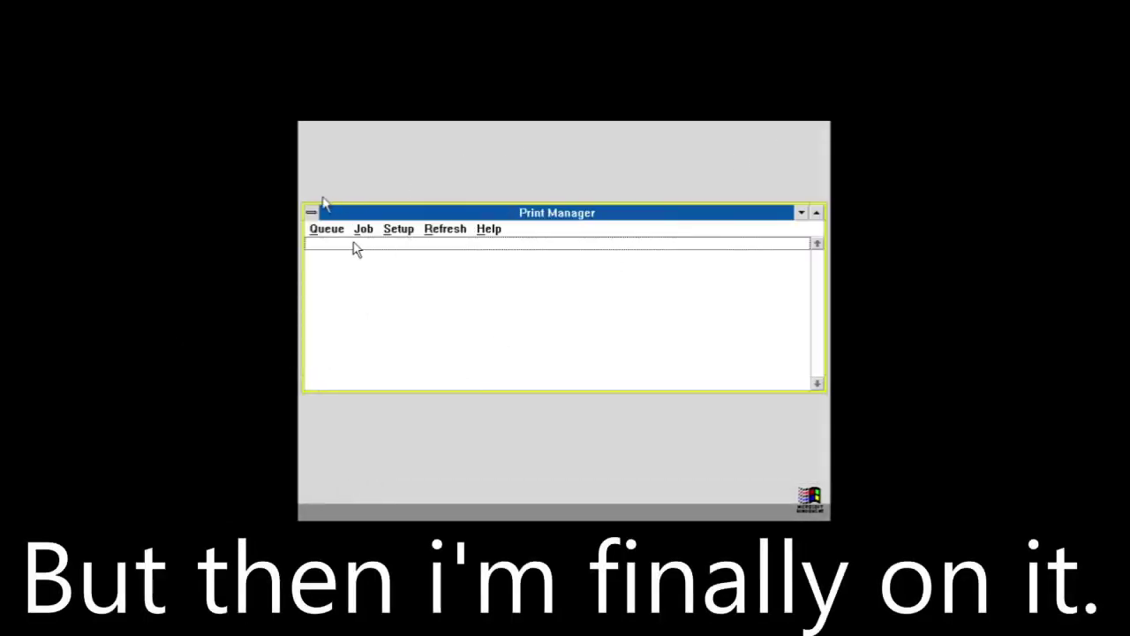
pyautogui.click(311, 212)
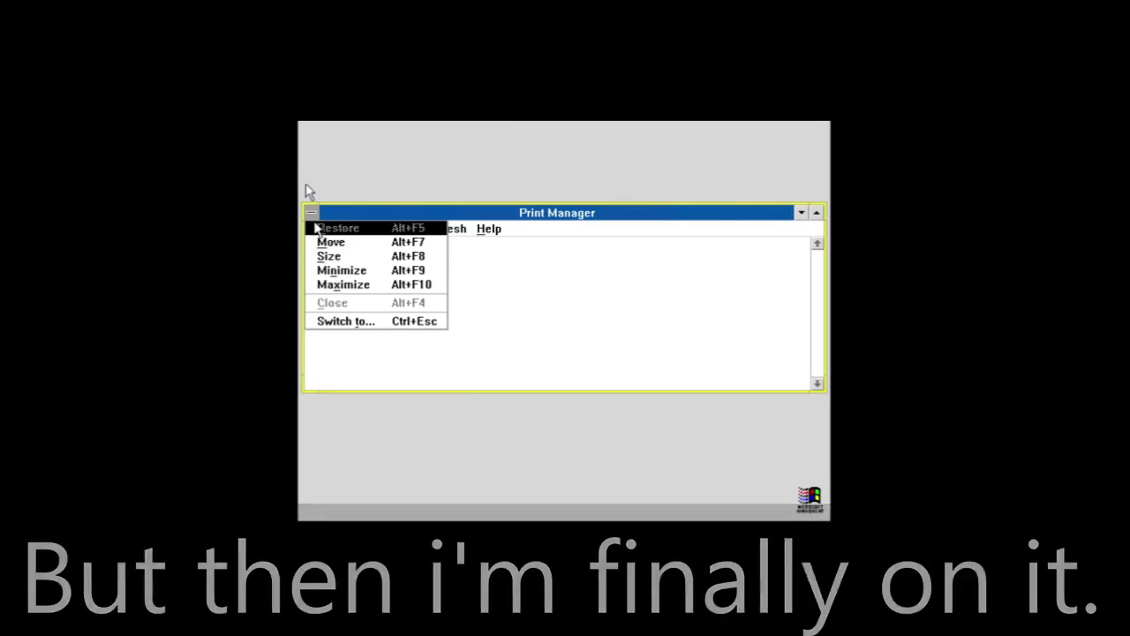
pyautogui.click(315, 228)
pyautogui.click(318, 228)
pyautogui.click(402, 221)
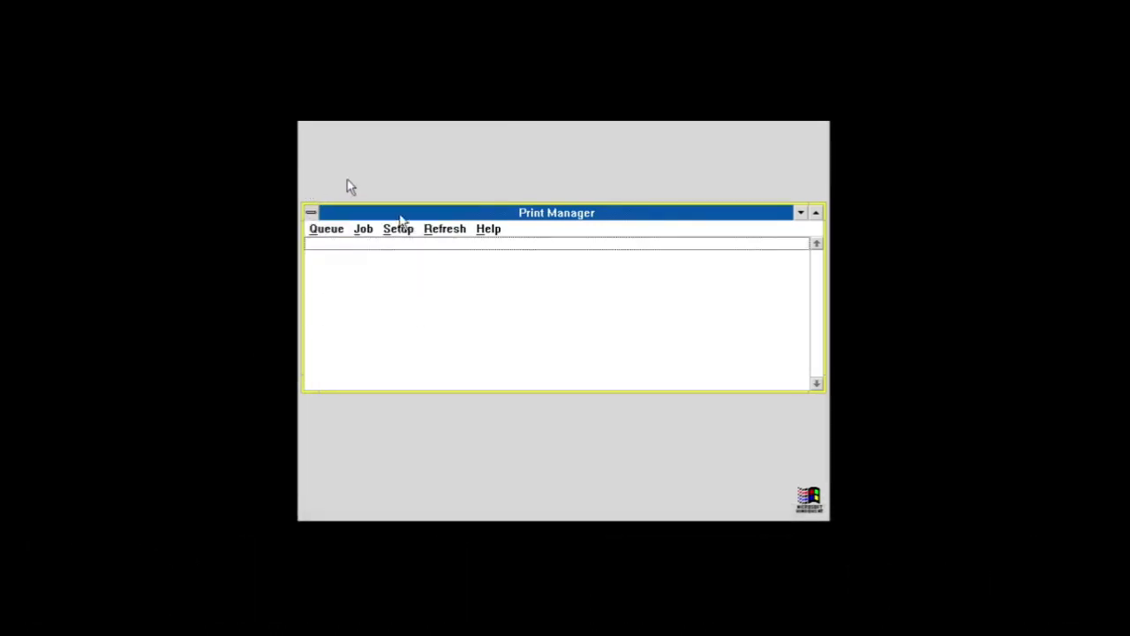
pyautogui.click(395, 230)
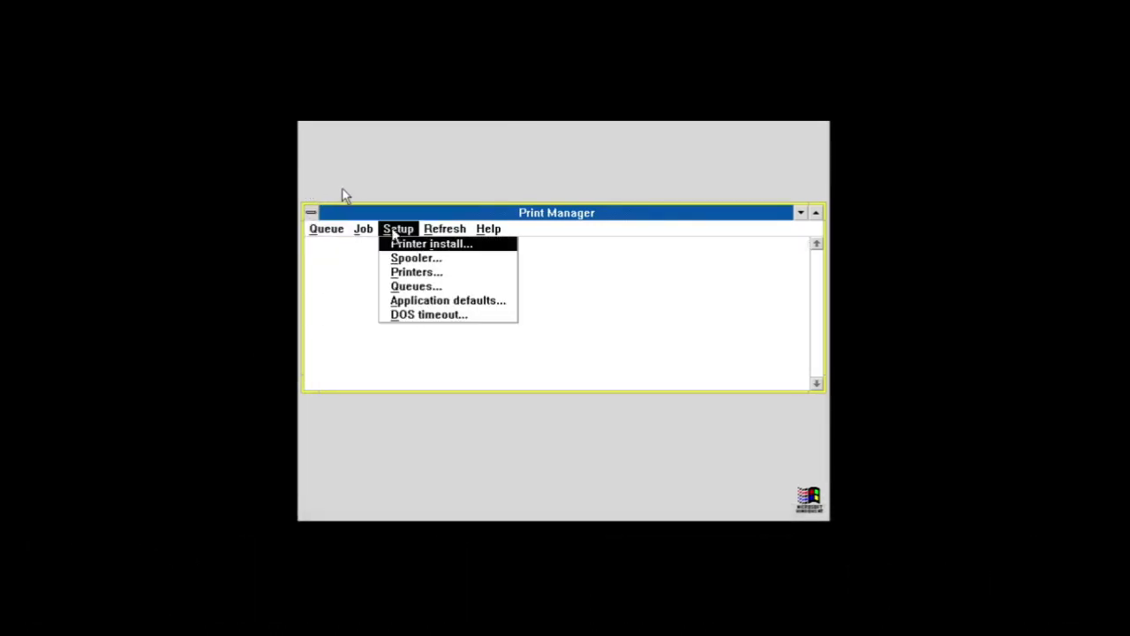
pyautogui.click(428, 315)
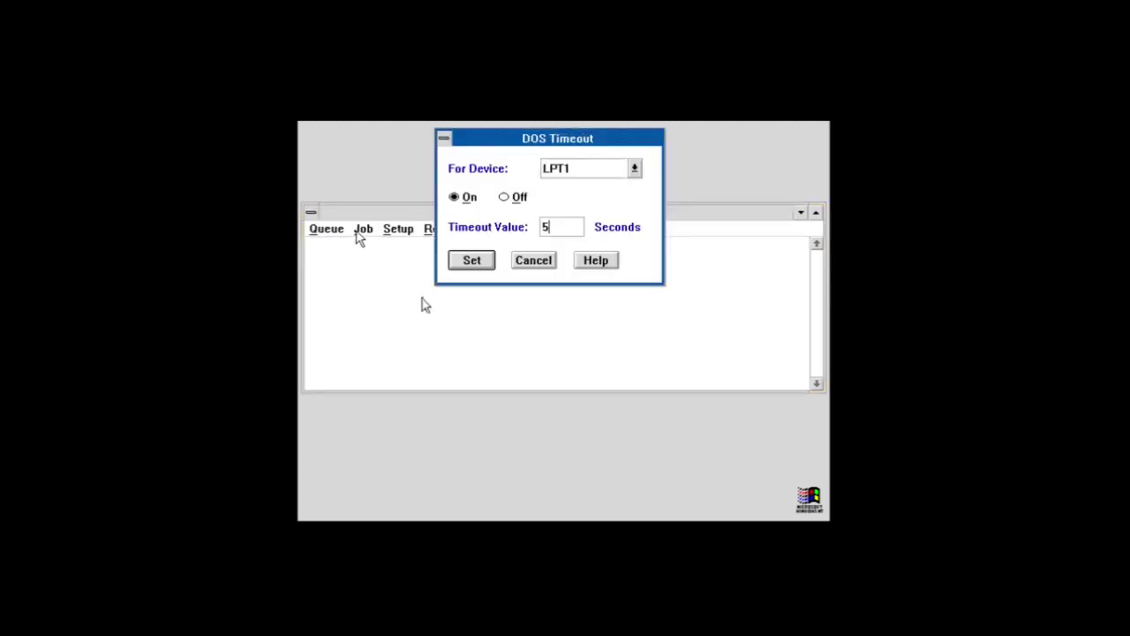
pyautogui.click(540, 263)
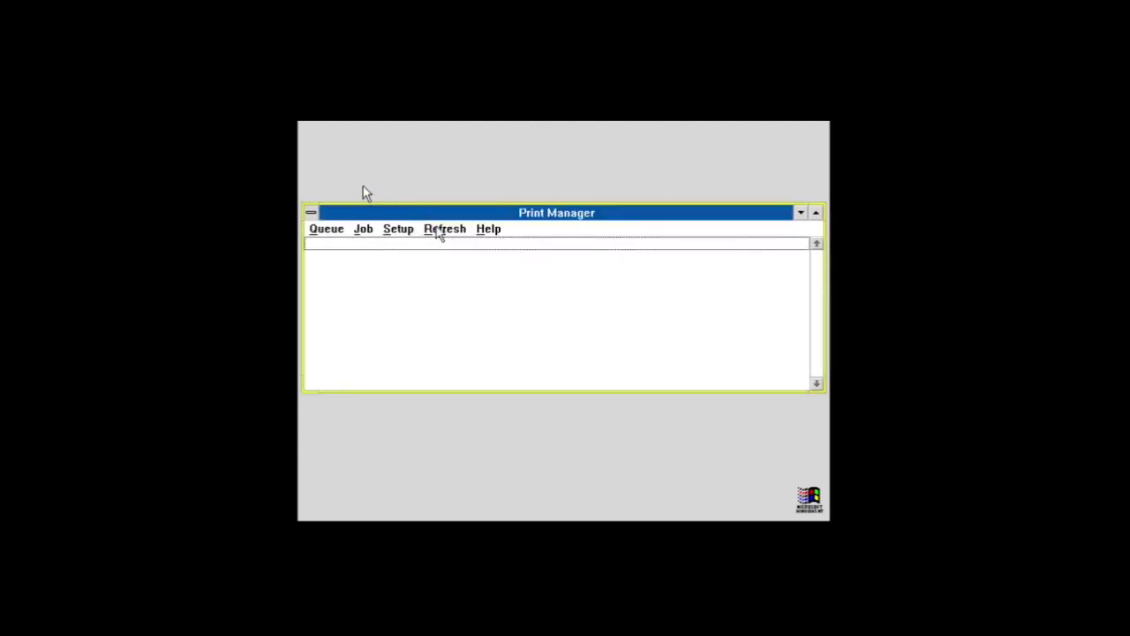
# Refresh Print Manager and view its version and copyright information.
pyautogui.click(438, 230)
pyautogui.click(488, 230)
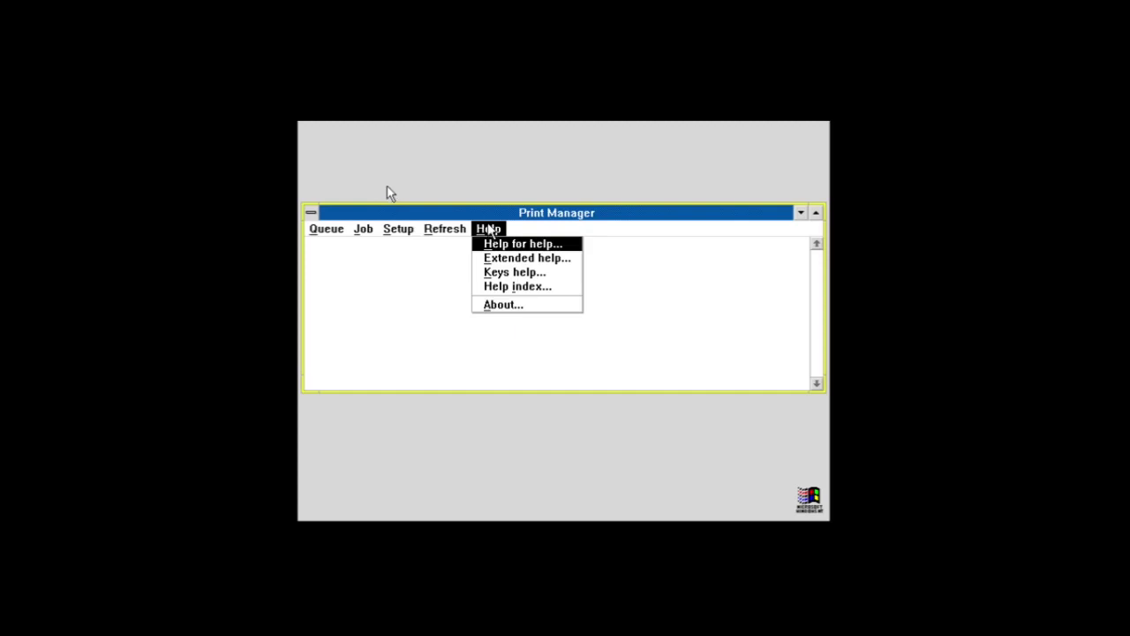
pyautogui.click(491, 304)
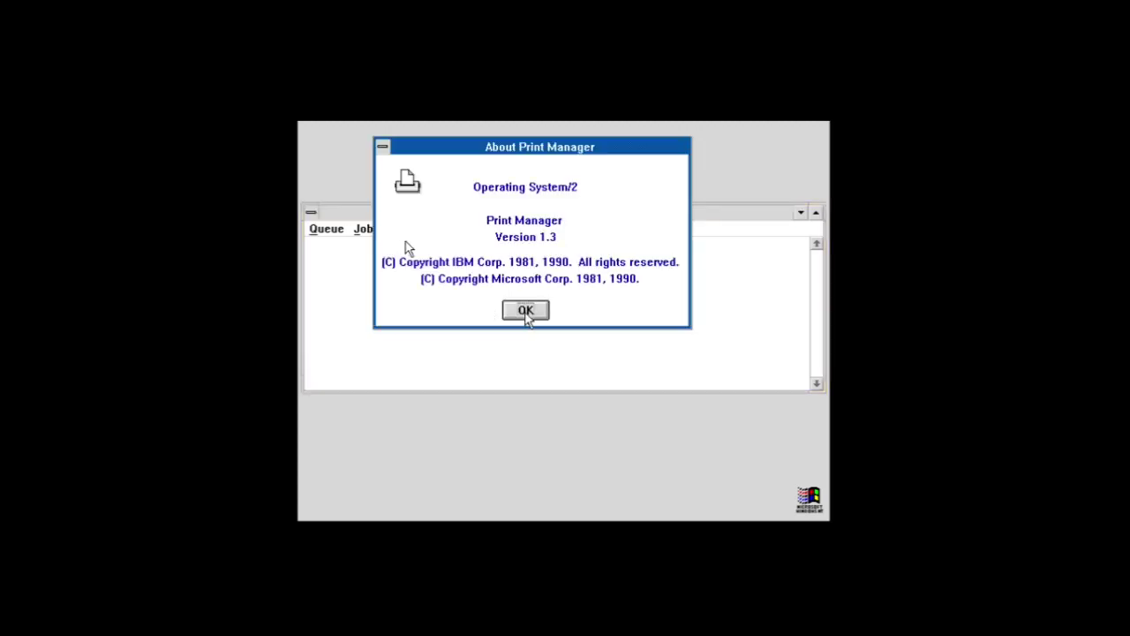
pyautogui.click(526, 311)
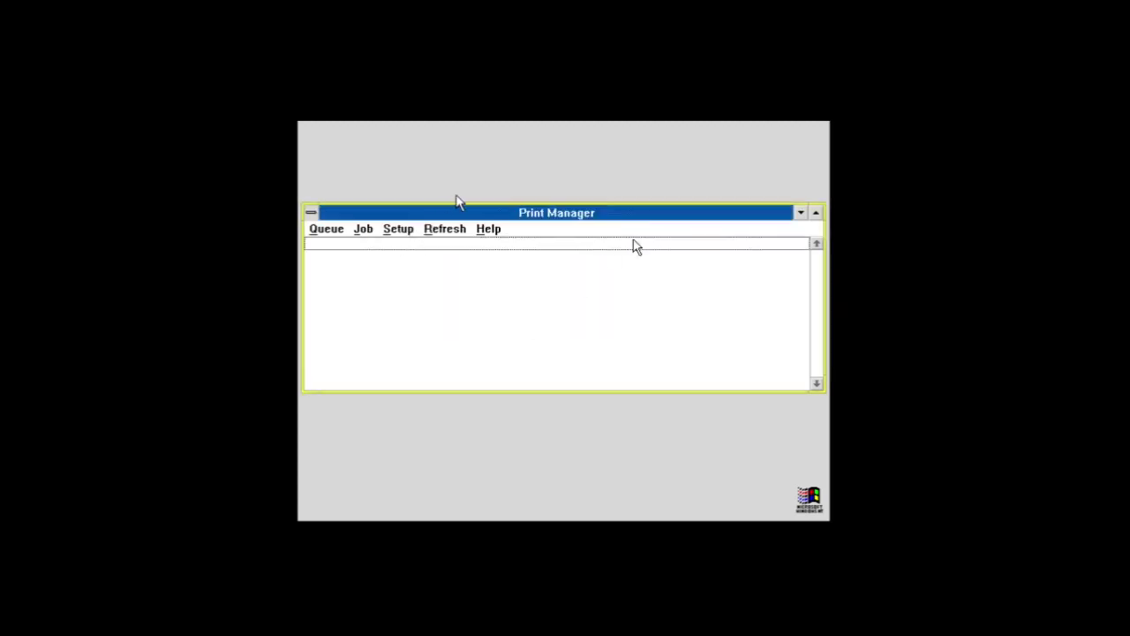
# Minimize Print Manager and switch back to the Windows NT desktop.
pyautogui.click(310, 213)
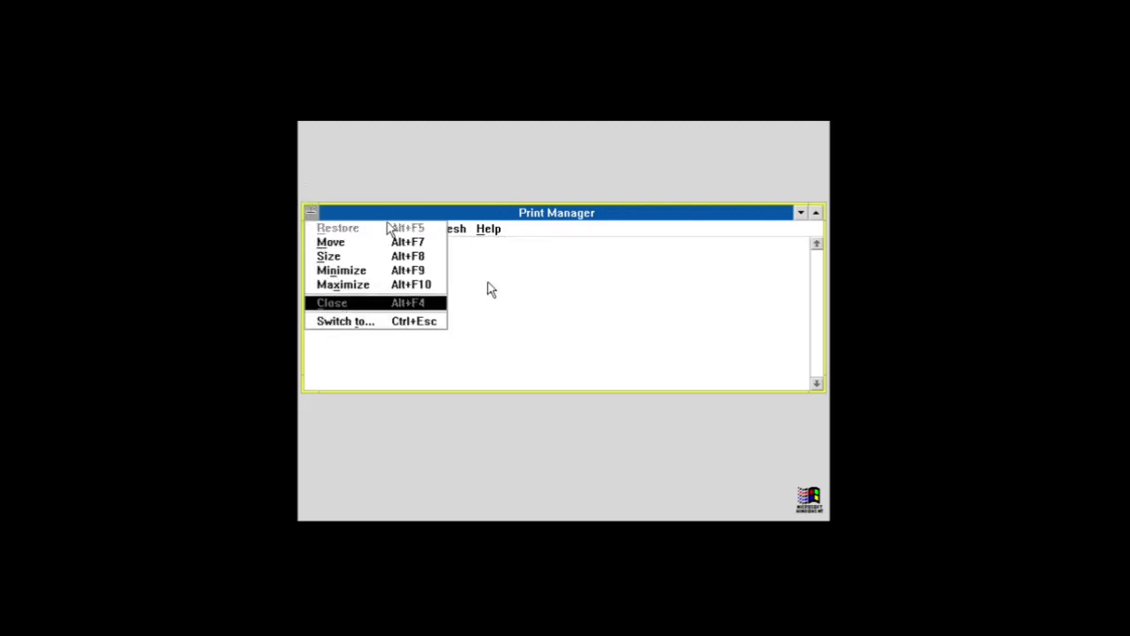
pyautogui.click(508, 291)
pyautogui.click(801, 215)
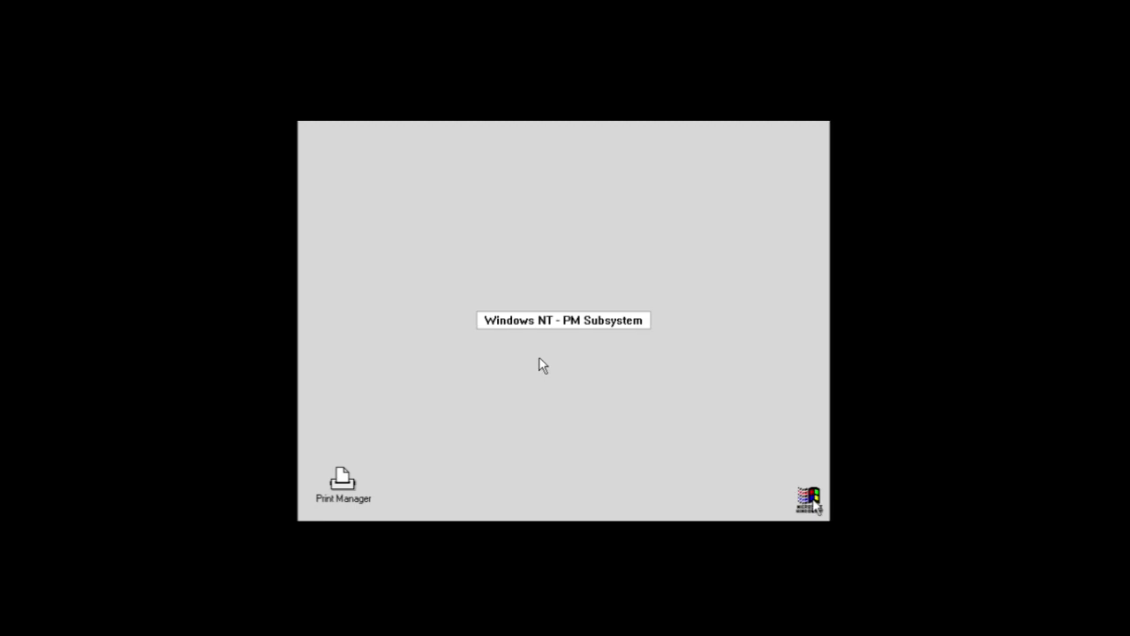
pyautogui.hotkey('alt', 'Escape')
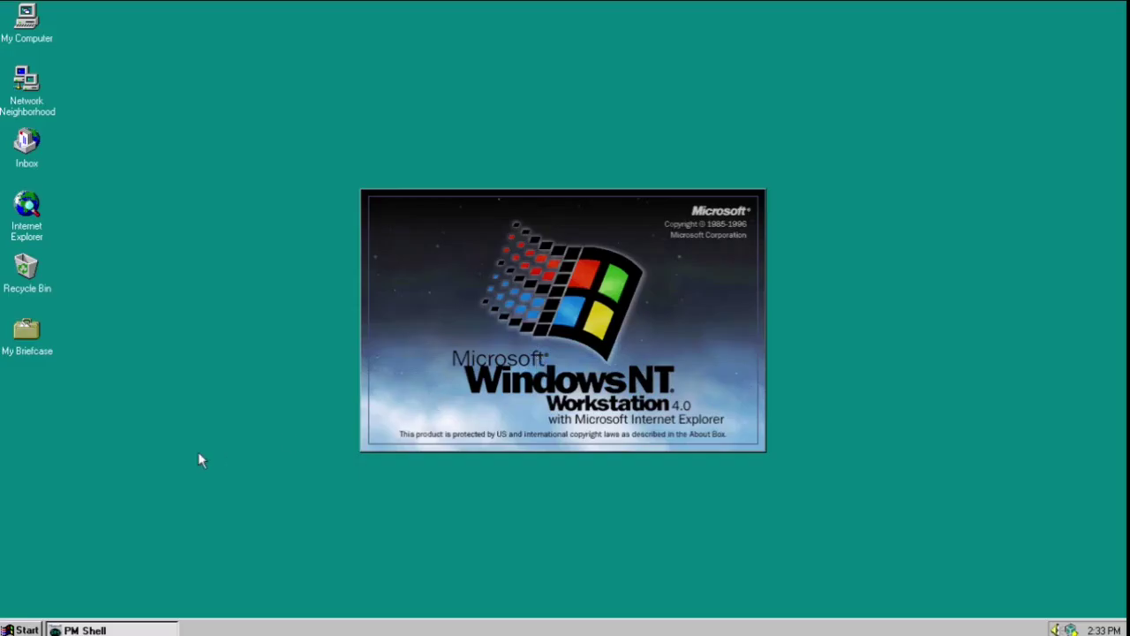
# Launch PM Reversi from the PM Subsystem program group while PM Shell is running.
pyautogui.click(27, 628)
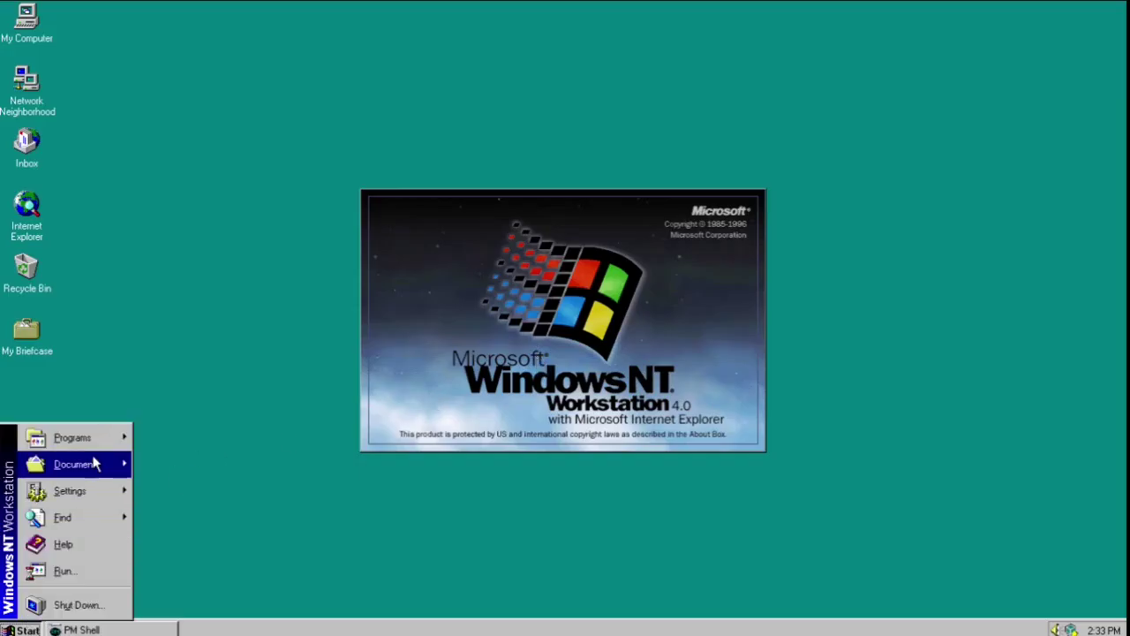
pyautogui.moveTo(96, 461)
pyautogui.moveTo(110, 437)
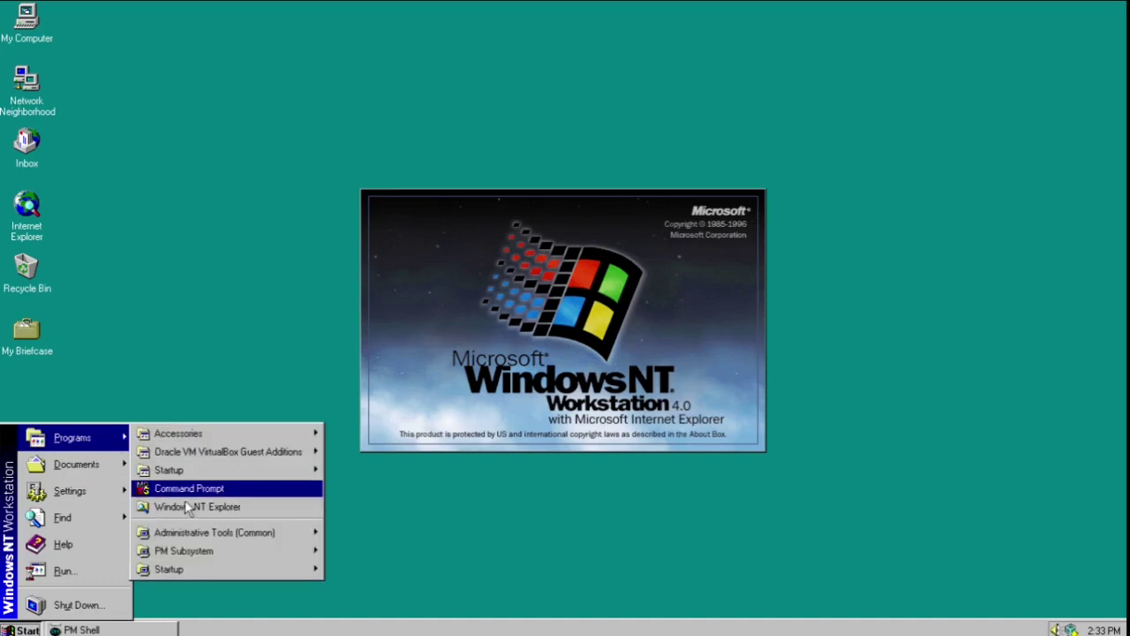
pyautogui.moveTo(186, 550)
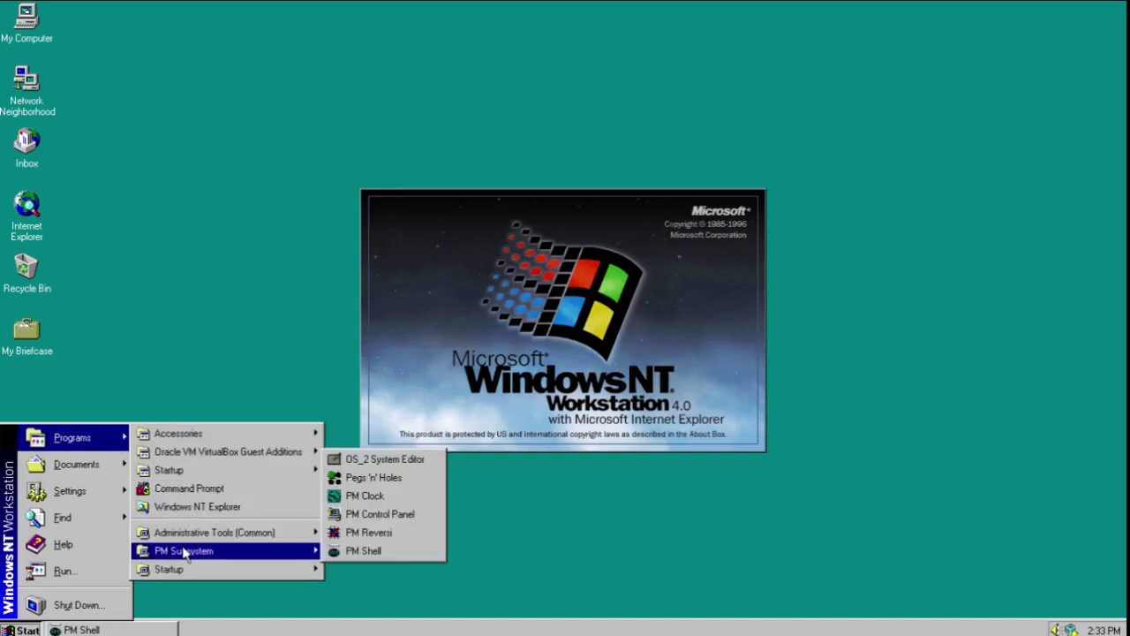
pyautogui.click(367, 533)
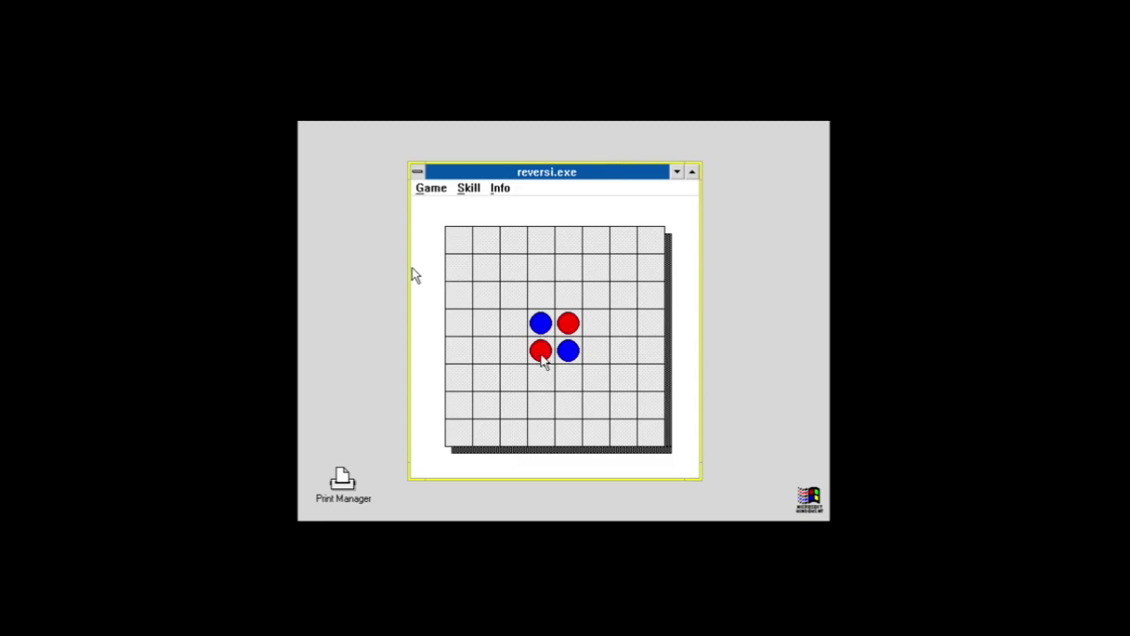
# Play the opening Reversi moves with the blue pieces and dismiss the message about an illegal move.
pyautogui.click(542, 376)
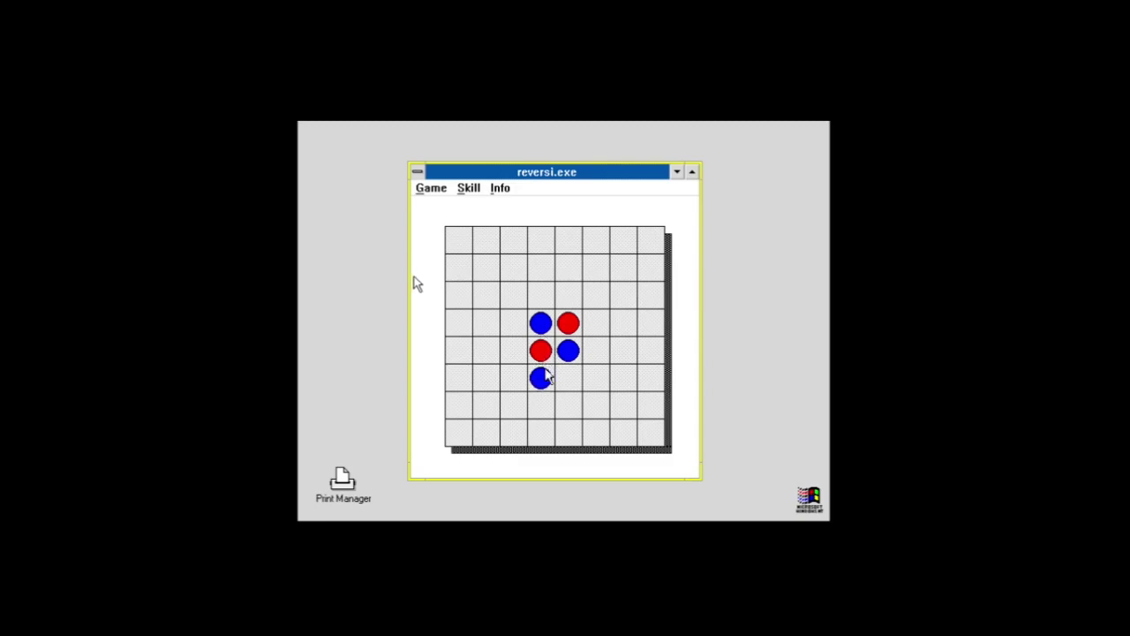
pyautogui.click(568, 417)
pyautogui.click(473, 350)
pyautogui.click(489, 380)
pyautogui.click(485, 401)
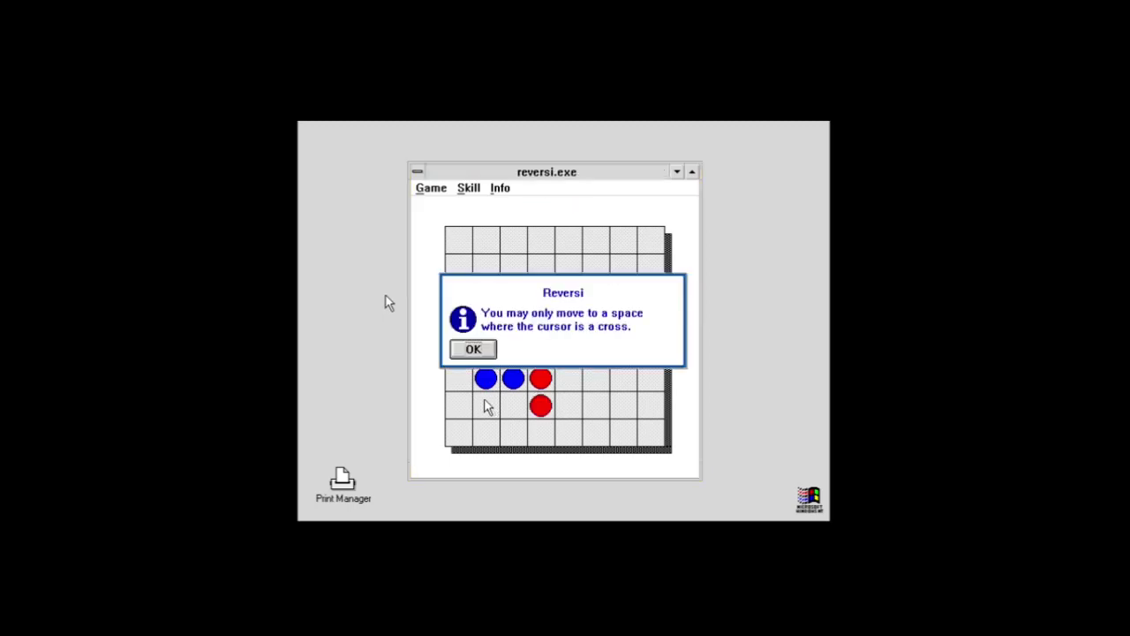
pyautogui.click(470, 349)
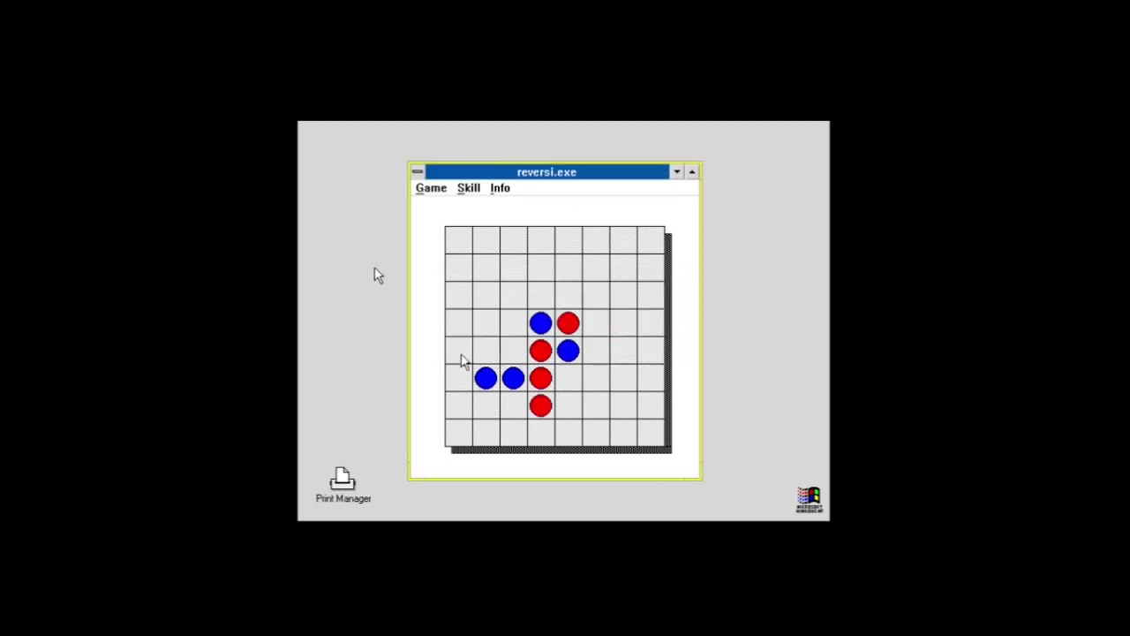
# Try further moves on the Reversi board, dismissing the illegal-move messages, and close the game.
pyautogui.click(490, 404)
pyautogui.click(472, 349)
pyautogui.click(459, 363)
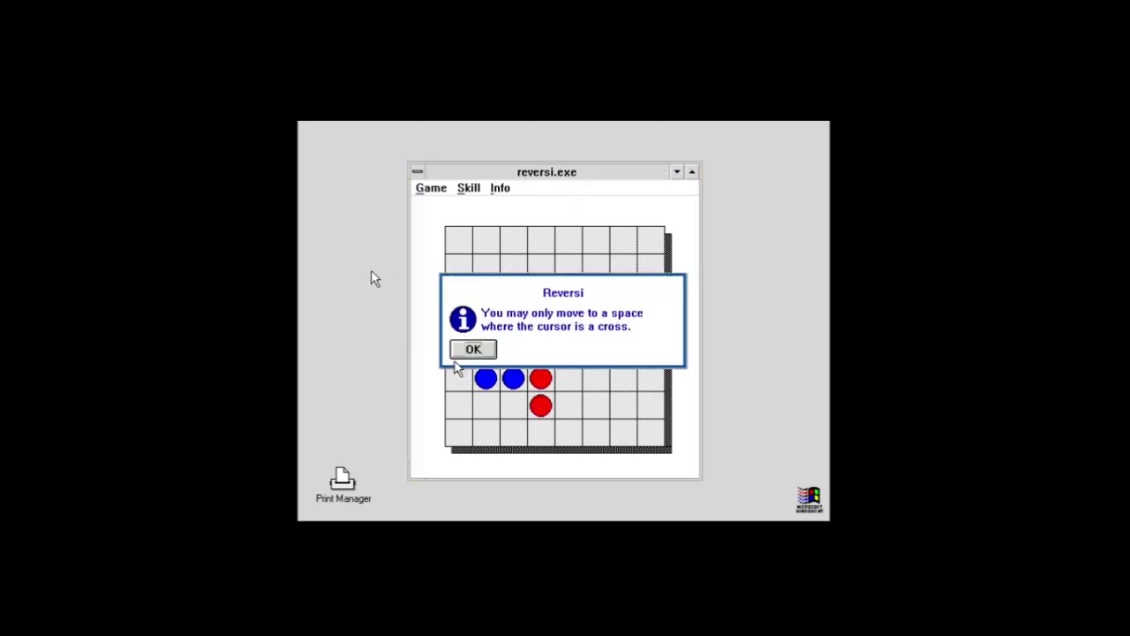
pyautogui.click(469, 348)
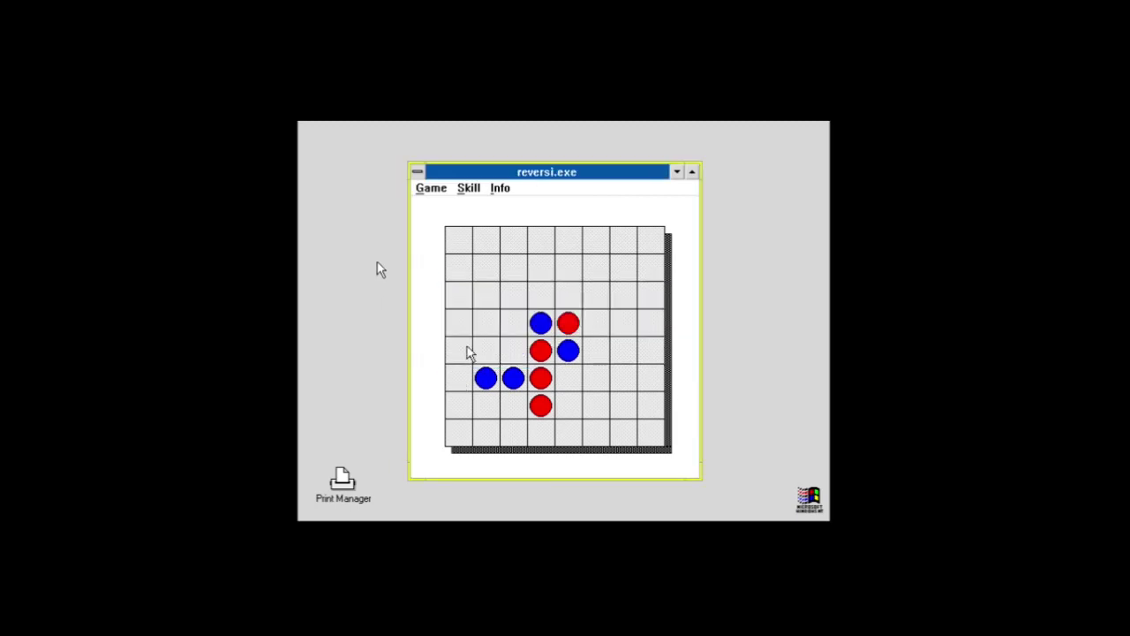
pyautogui.click(417, 172)
pyautogui.click(433, 259)
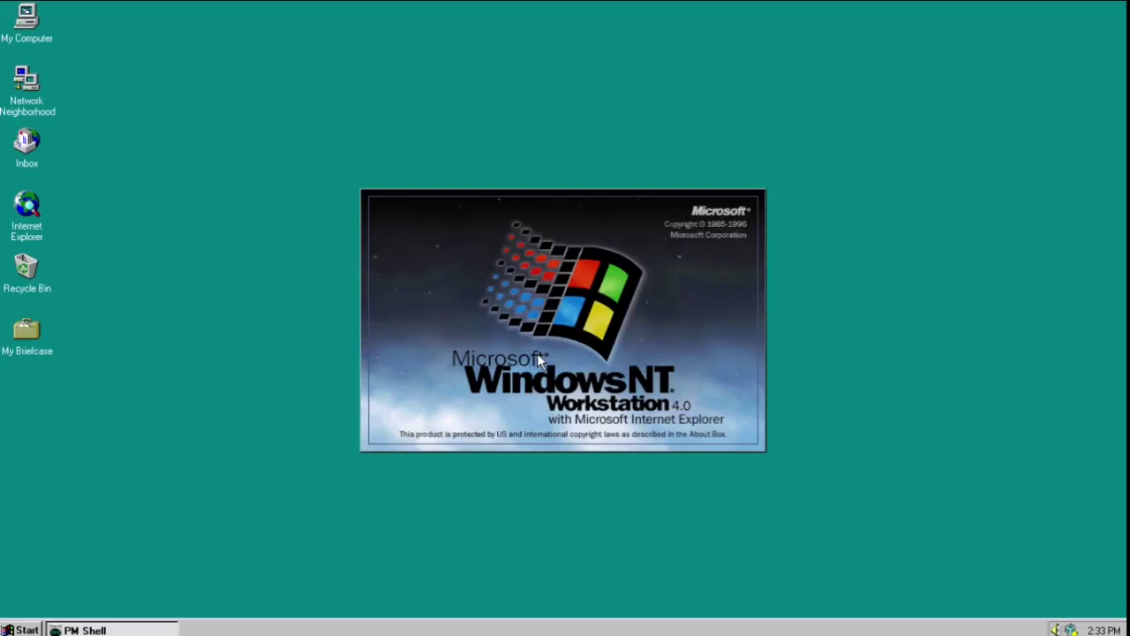
# Open the Os2 folder on drive C: through My Computer on the Windows NT desktop.
pyautogui.click(11, 629)
pyautogui.click(79, 147)
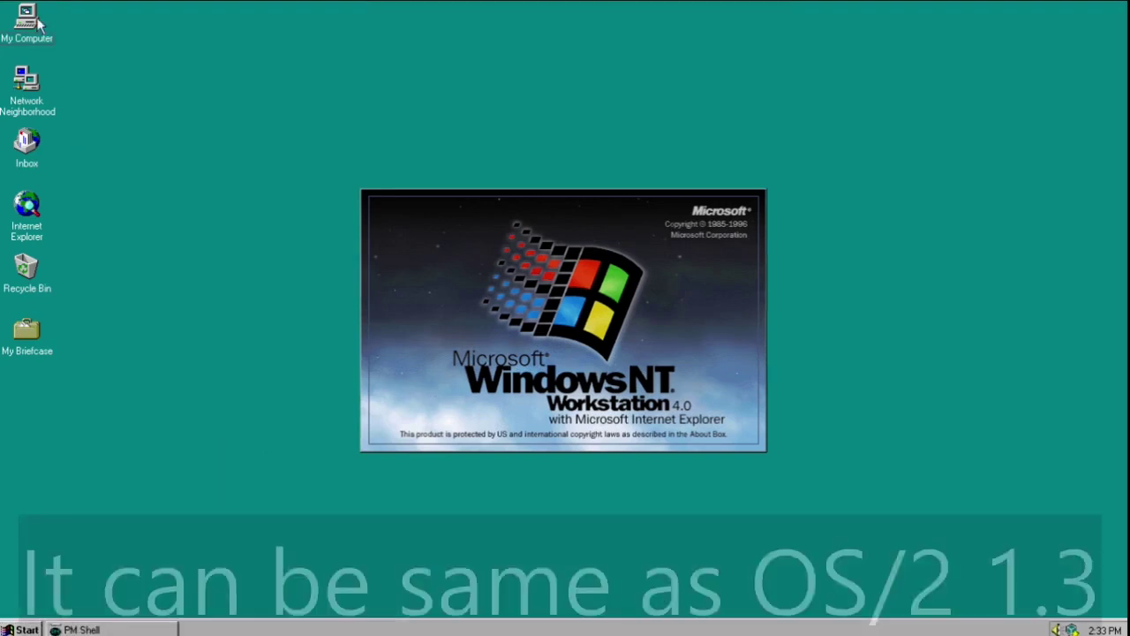
pyautogui.doubleClick(39, 24)
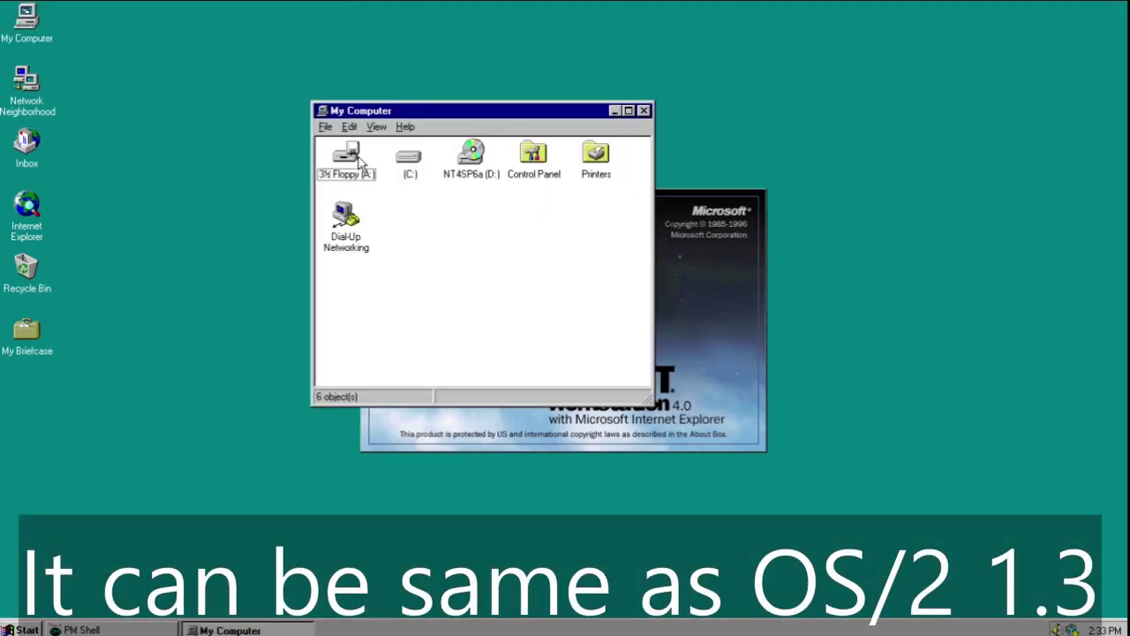
pyautogui.doubleClick(407, 161)
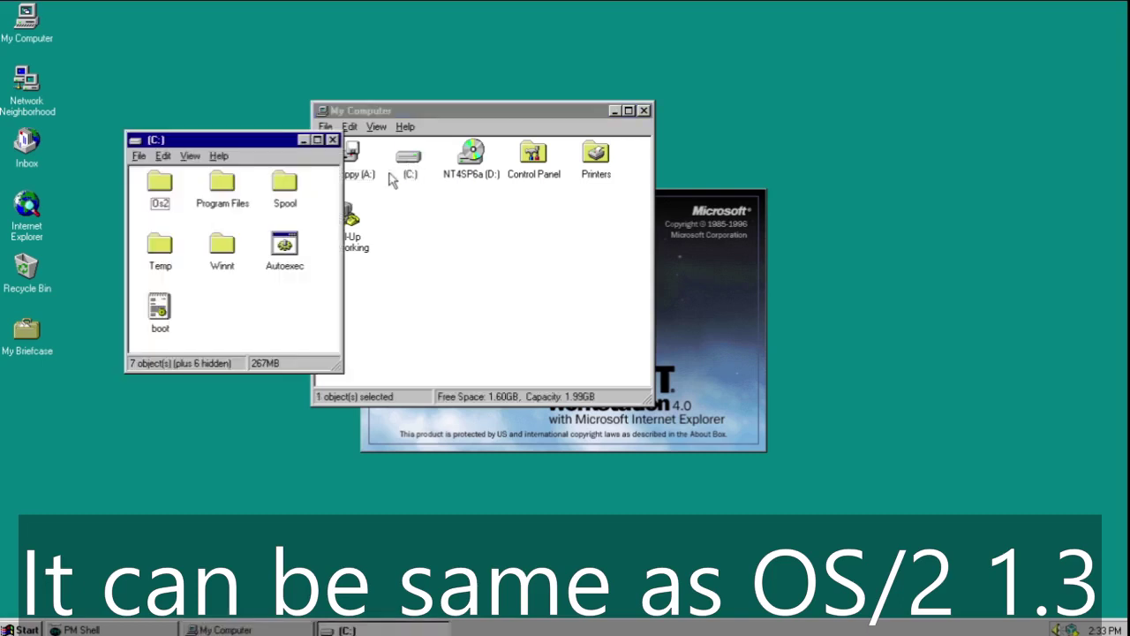
pyautogui.doubleClick(162, 193)
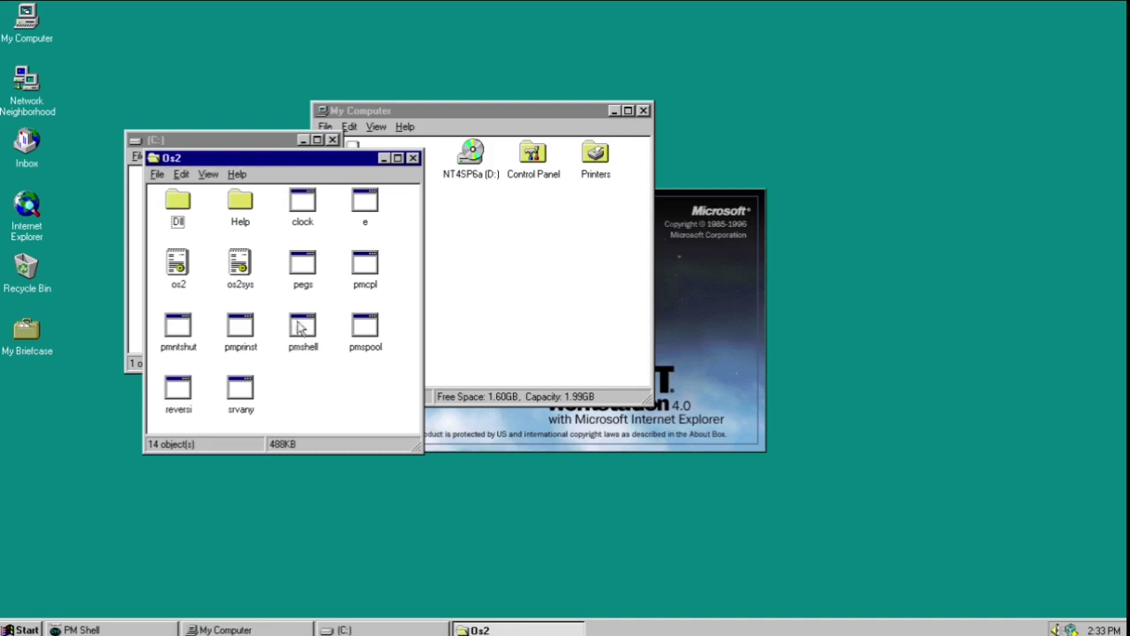
# Try to open the hmhelp file from the Os2 Help folder, and close that folder.
pyautogui.doubleClick(237, 206)
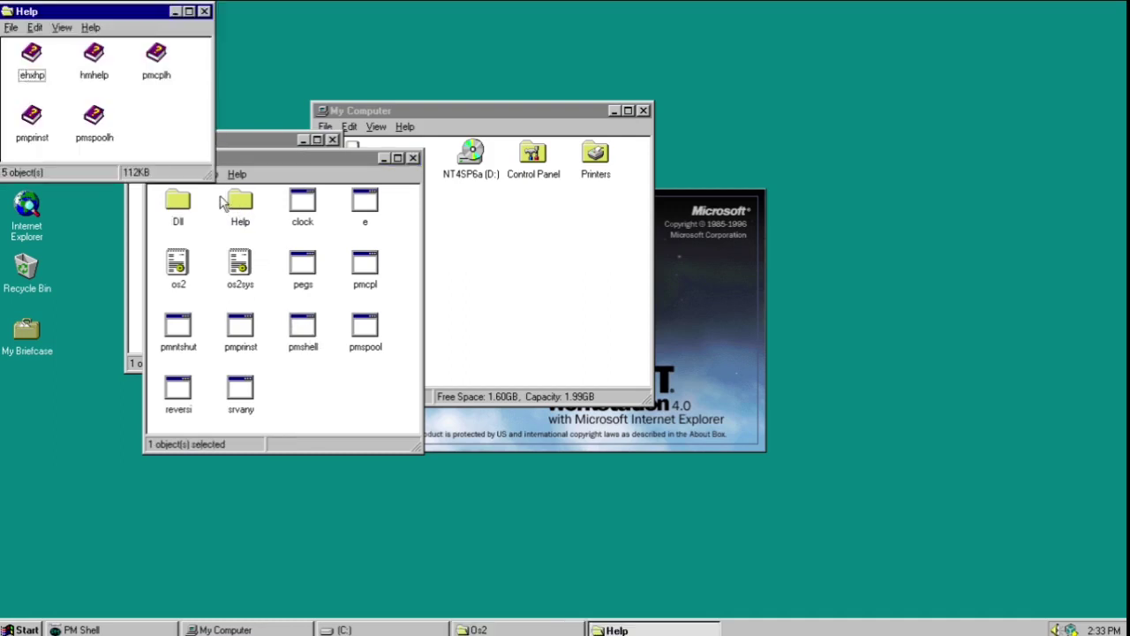
pyautogui.click(99, 75)
pyautogui.doubleClick(99, 58)
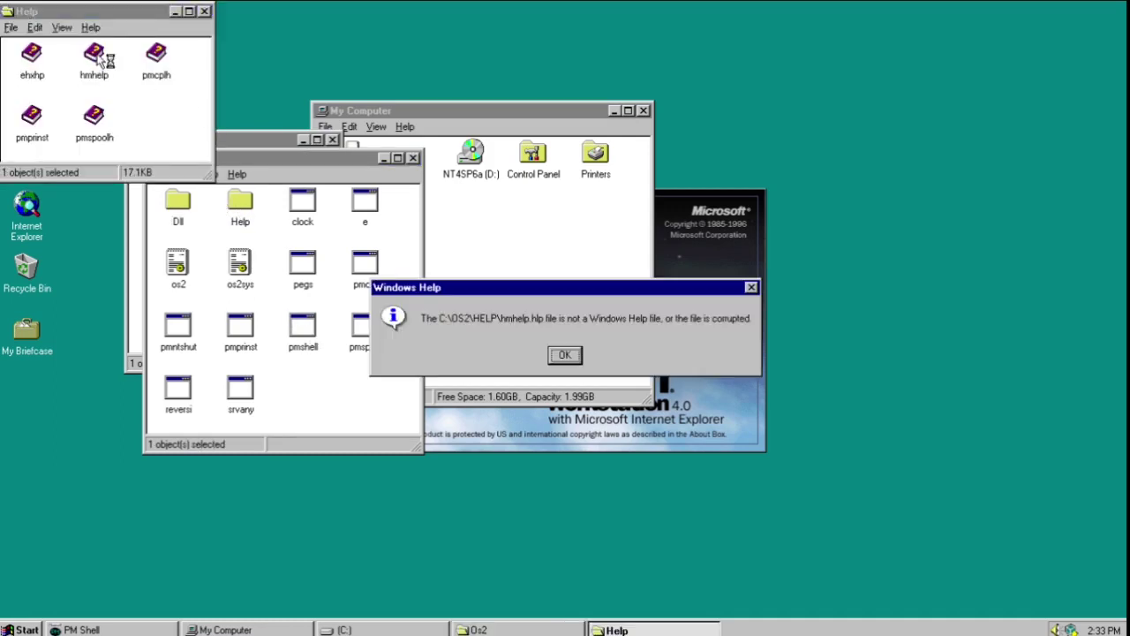
pyautogui.click(564, 355)
pyautogui.click(203, 12)
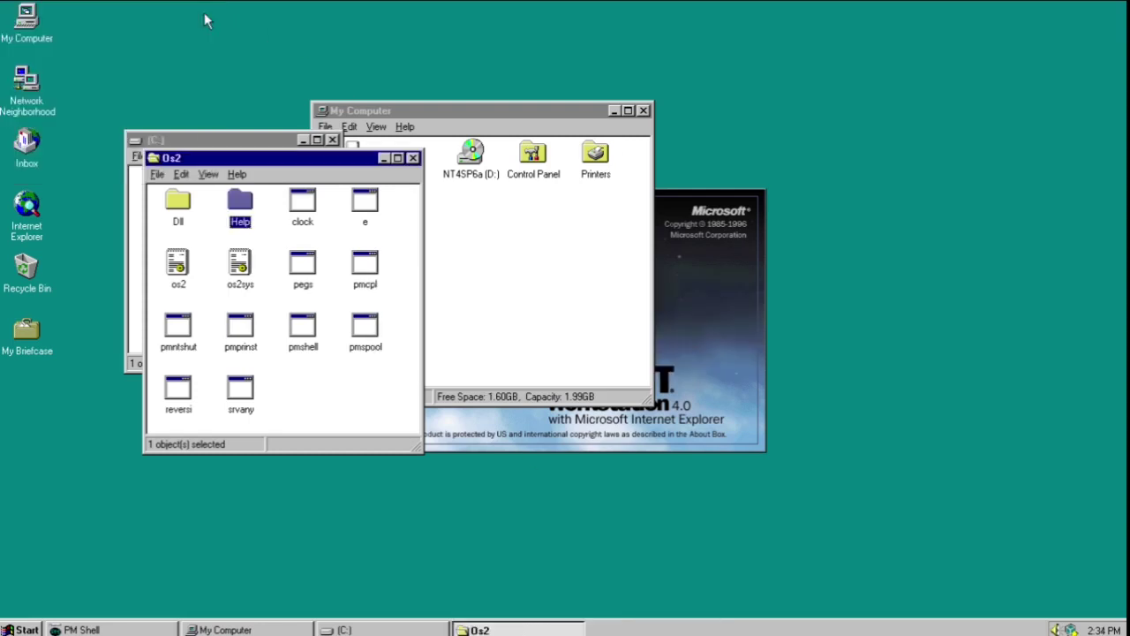
# Switch to PM Shell and bring up Print Manager from its task list.
pyautogui.click(167, 632)
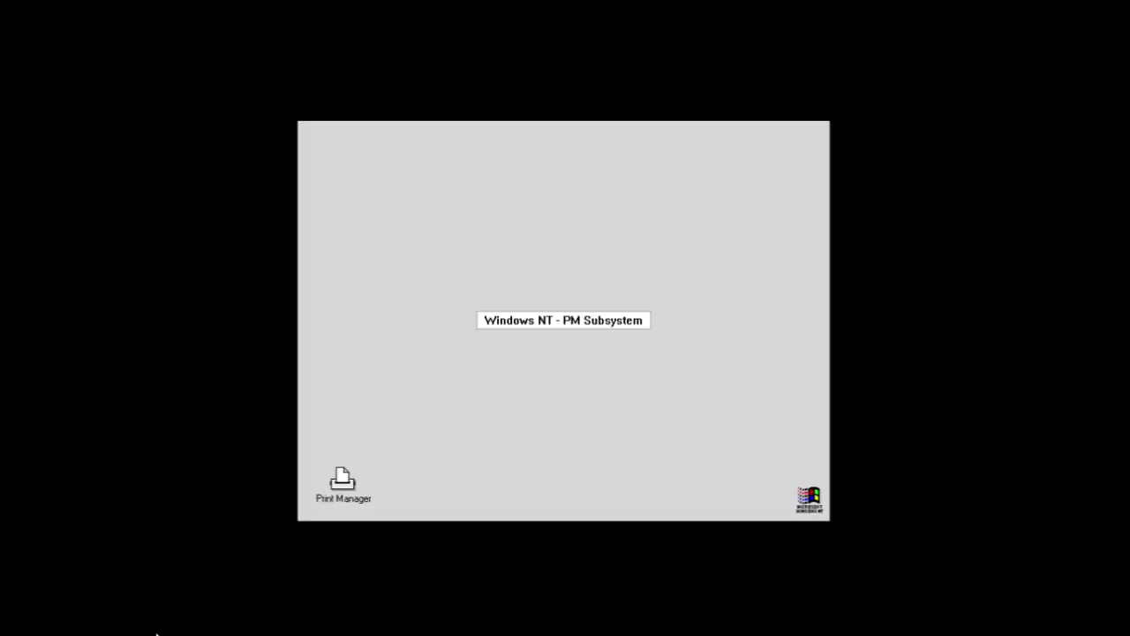
pyautogui.hotkey('ctrl', 'Escape')
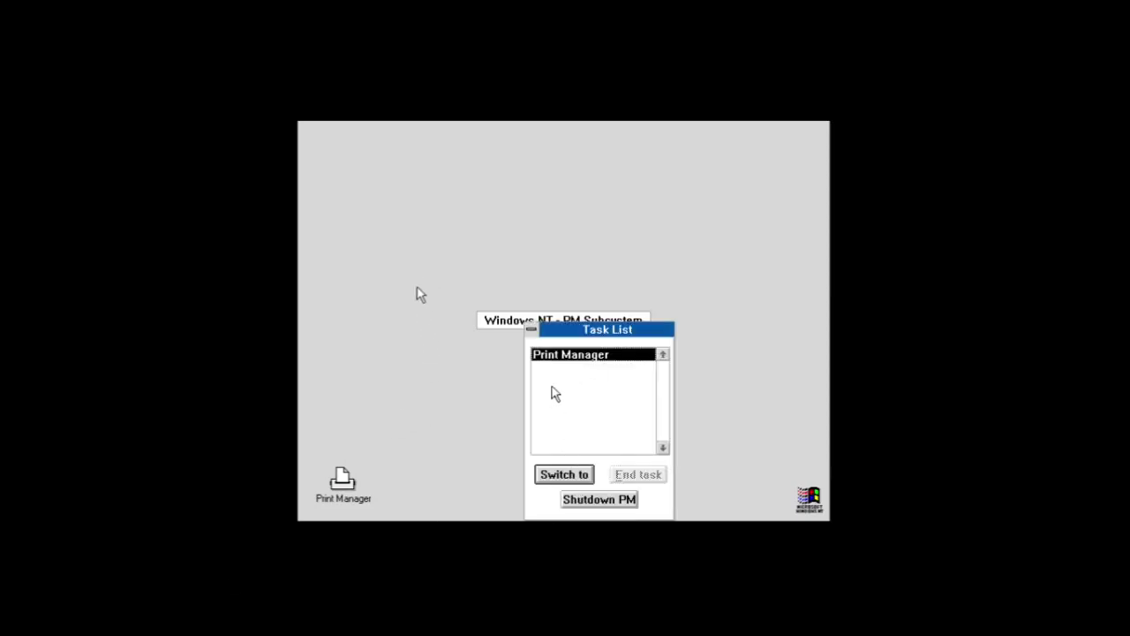
pyautogui.click(547, 474)
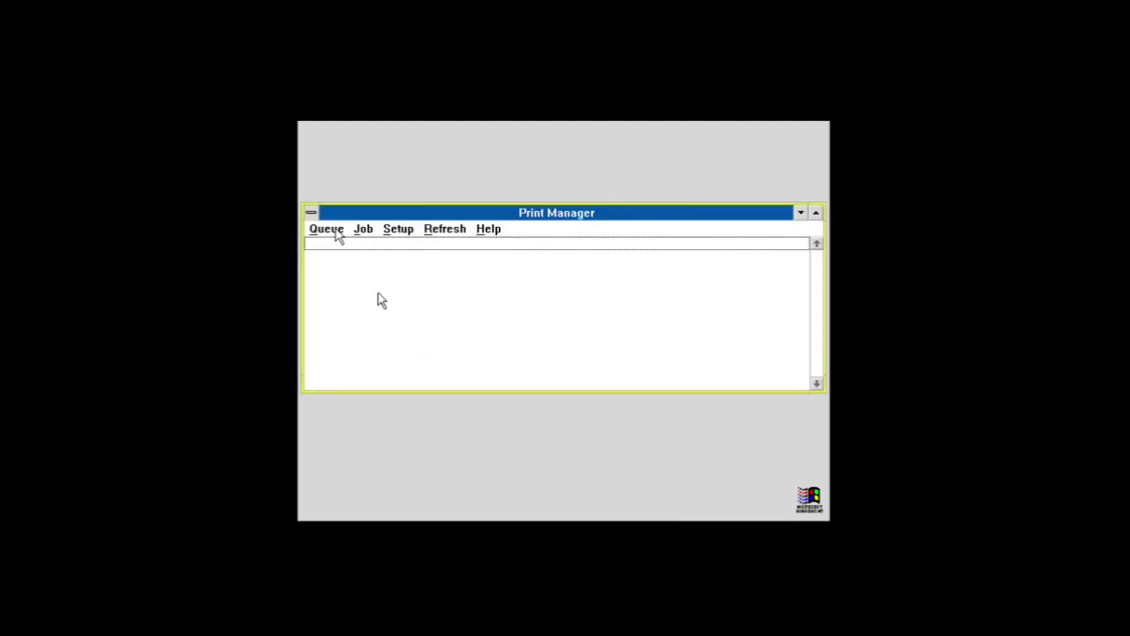
pyautogui.doubleClick(516, 479)
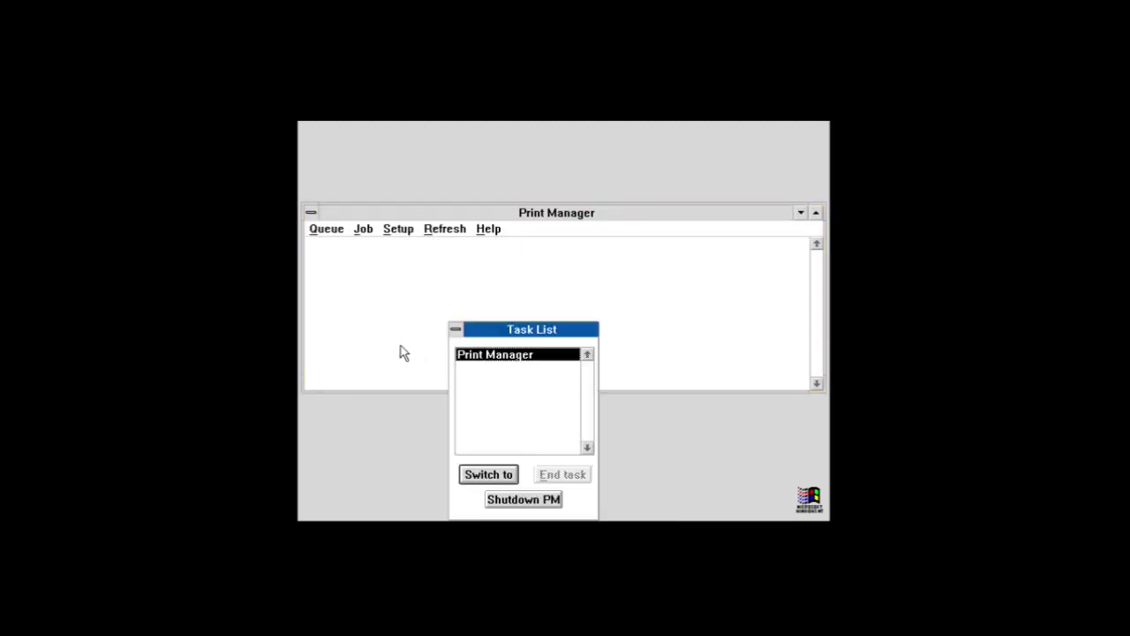
pyautogui.click(499, 478)
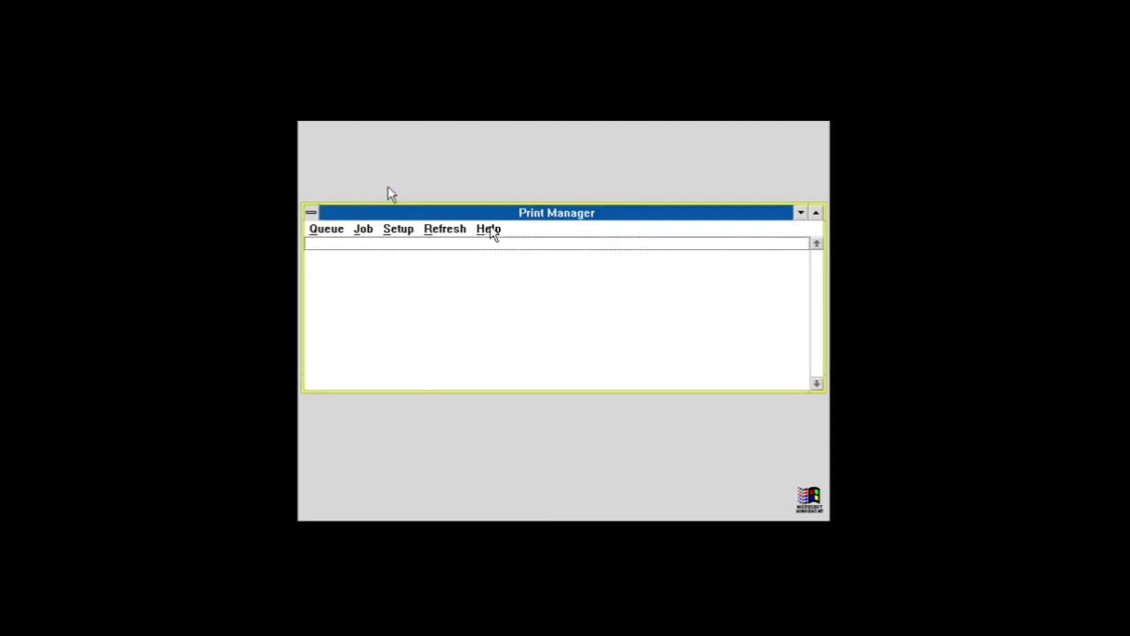
# Open the Help for Help topic in Print Manager.
pyautogui.click(488, 231)
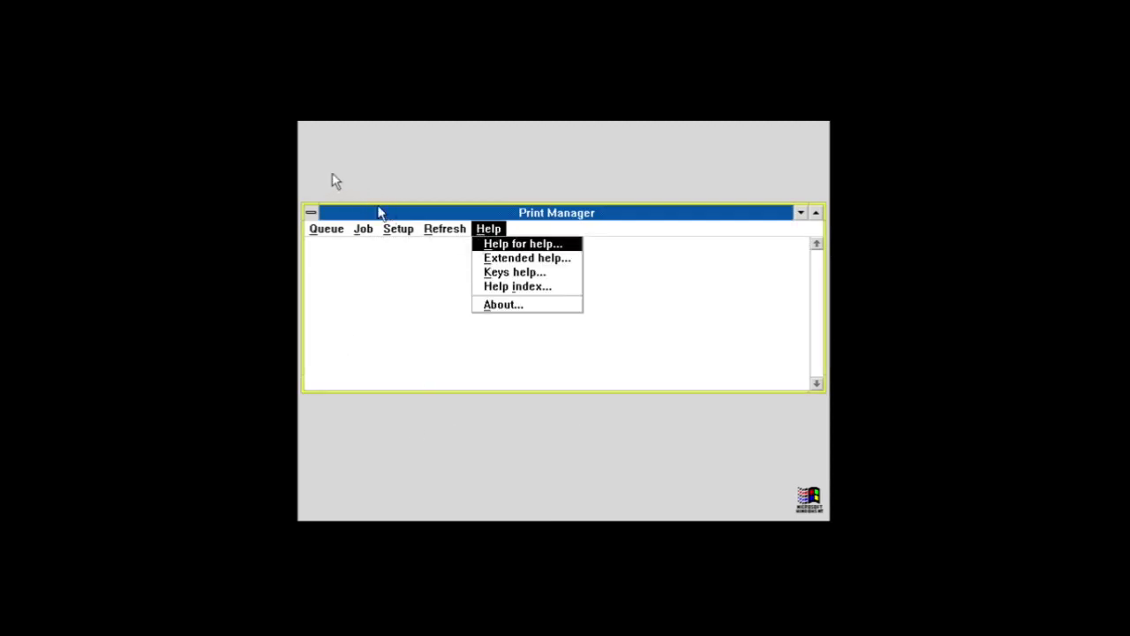
pyautogui.click(360, 212)
pyautogui.click(486, 231)
pyautogui.click(494, 244)
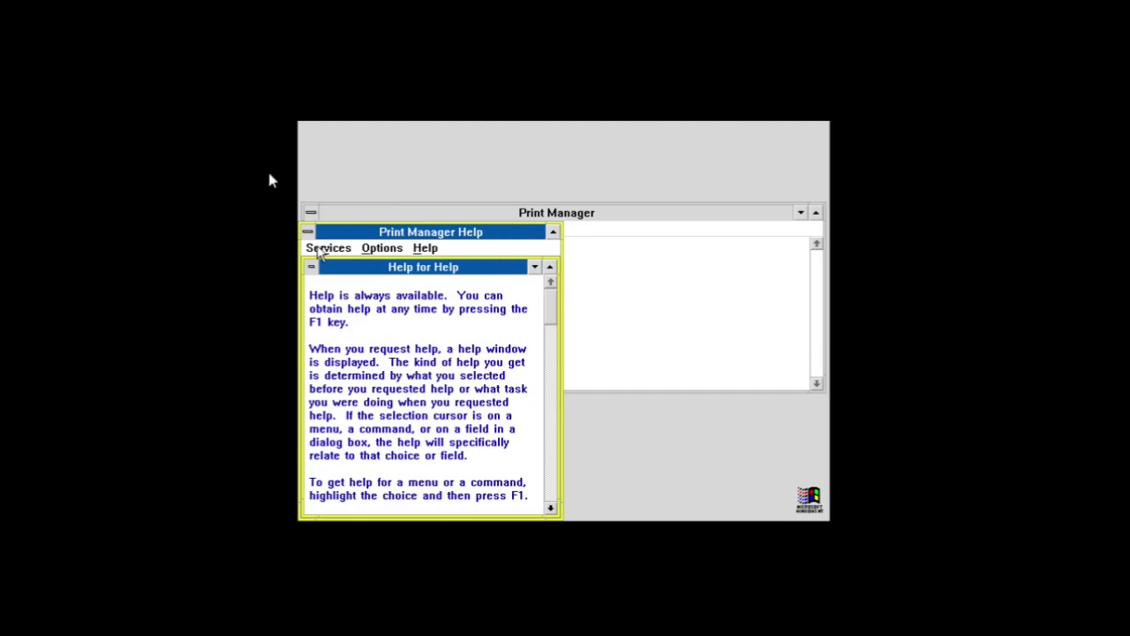
# View the Print Manager help index, and close the index and Help for Help windows.
pyautogui.click(423, 248)
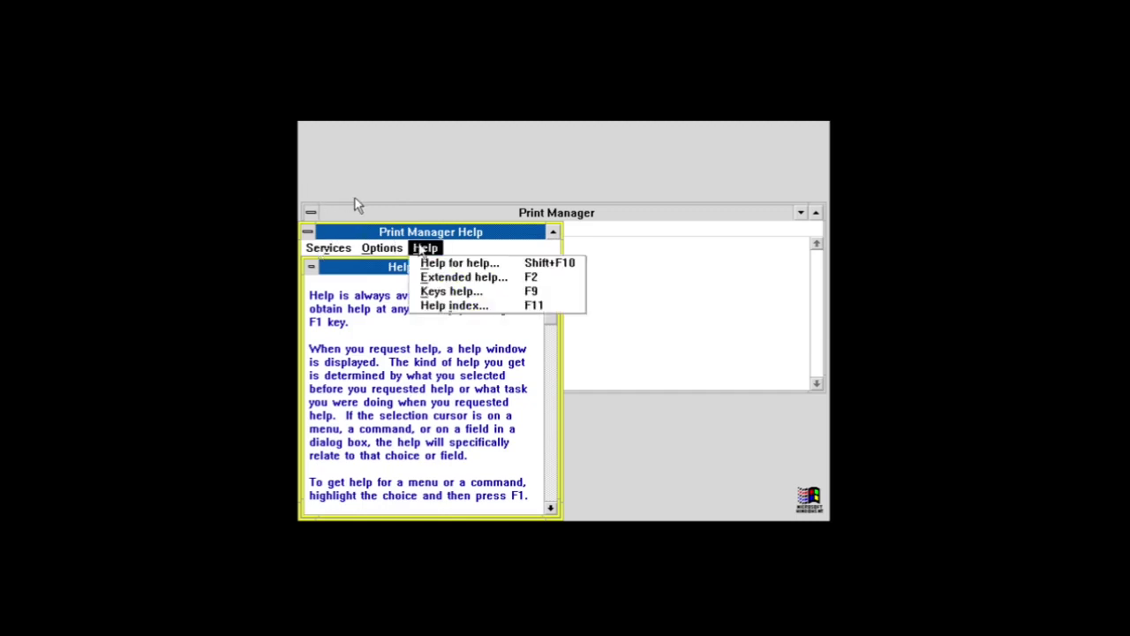
pyautogui.click(439, 304)
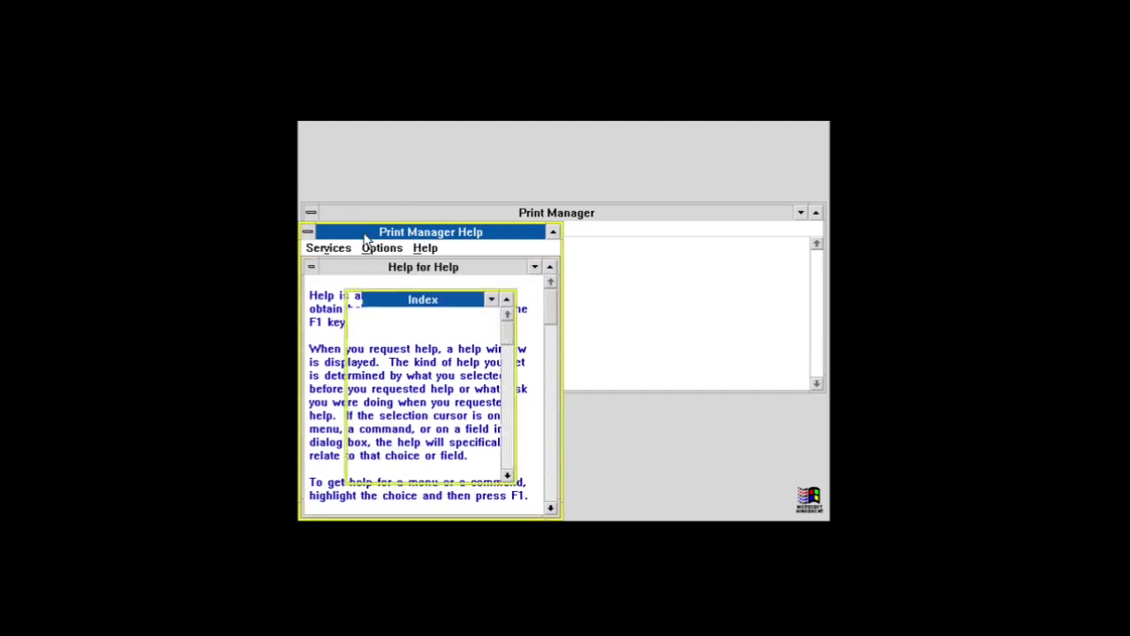
pyautogui.click(354, 299)
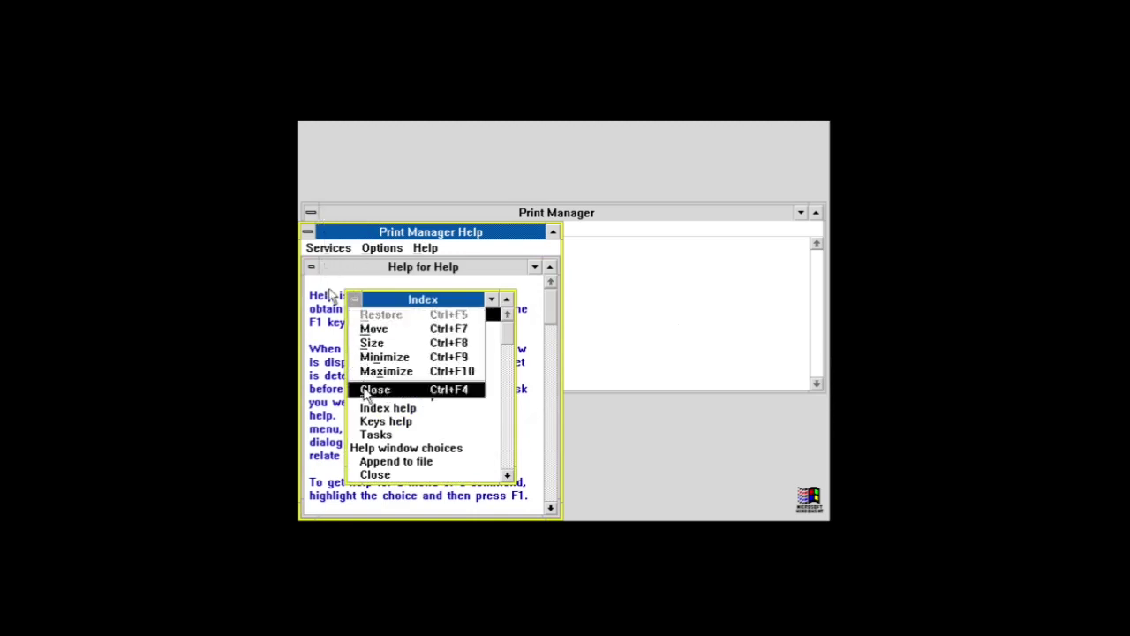
pyautogui.click(369, 389)
pyautogui.click(311, 267)
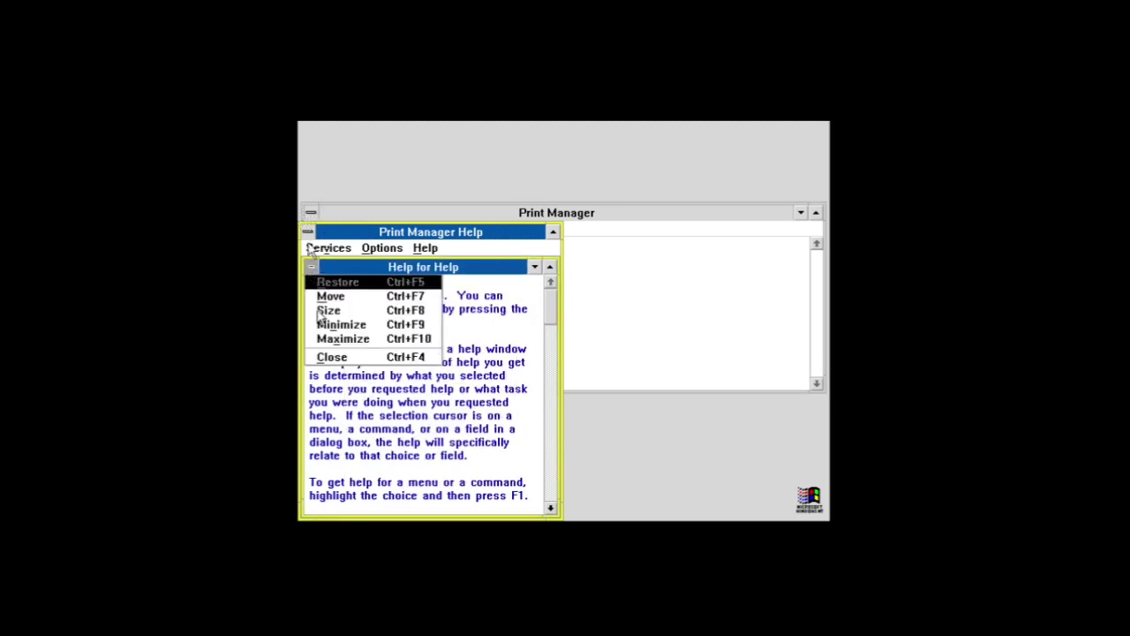
pyautogui.click(325, 358)
# Switch from PM Shell back to the Windows NT desktop and close the Os2 and C: folder windows.
pyautogui.click(311, 214)
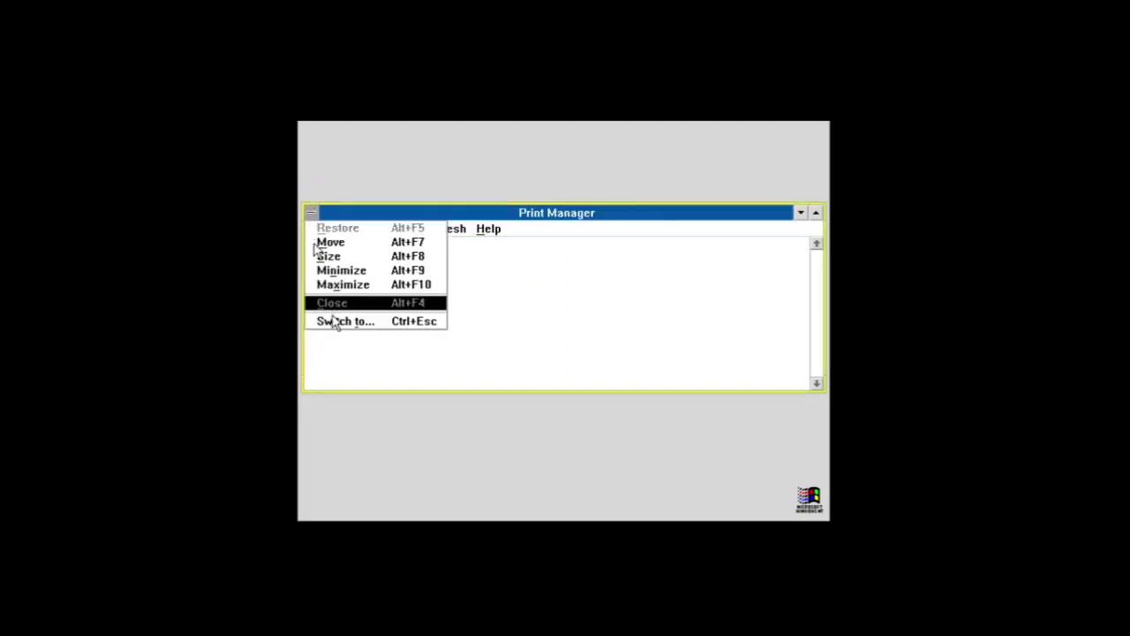
pyautogui.click(531, 358)
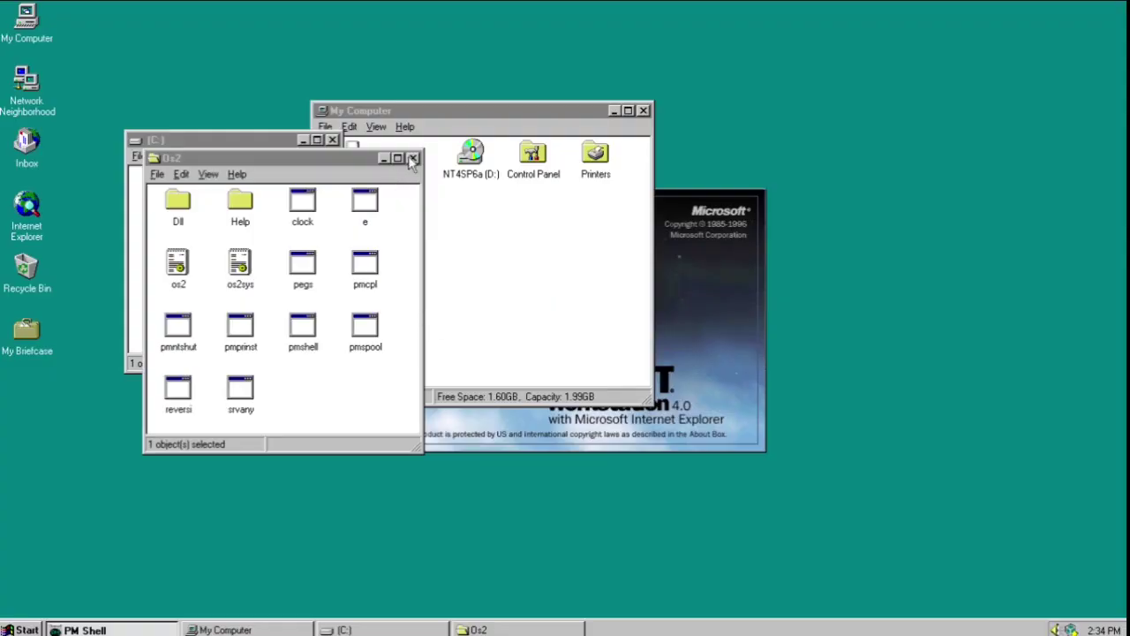
pyautogui.click(412, 159)
pyautogui.click(332, 140)
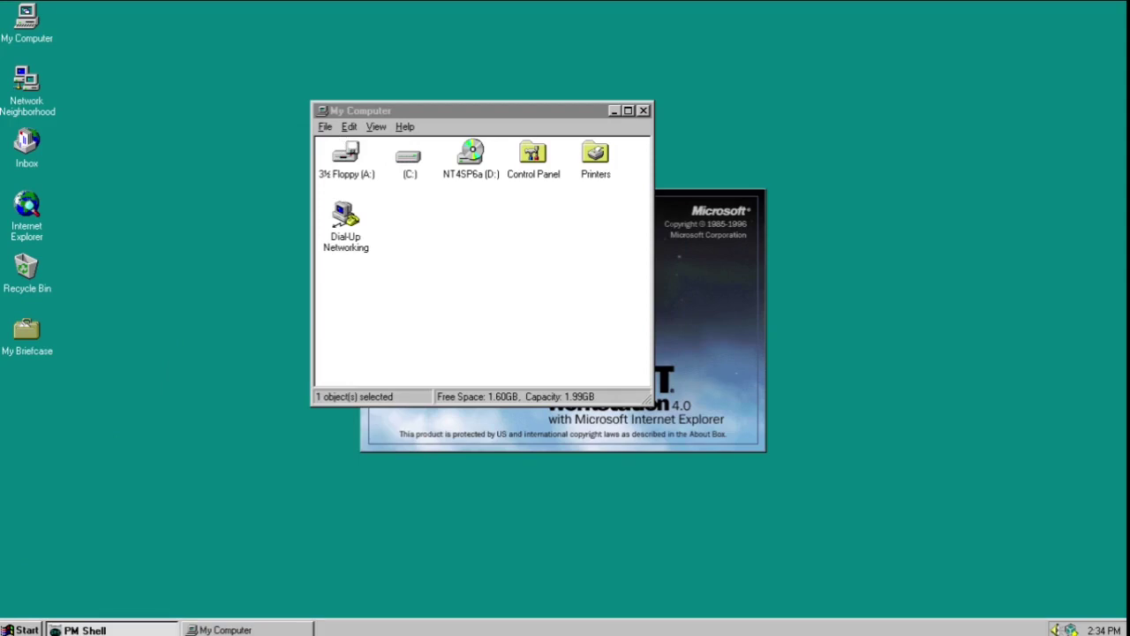
# Launch the e.exe text editor from the PM Subsystem program group and close it.
pyautogui.click(19, 629)
pyautogui.moveTo(72, 431)
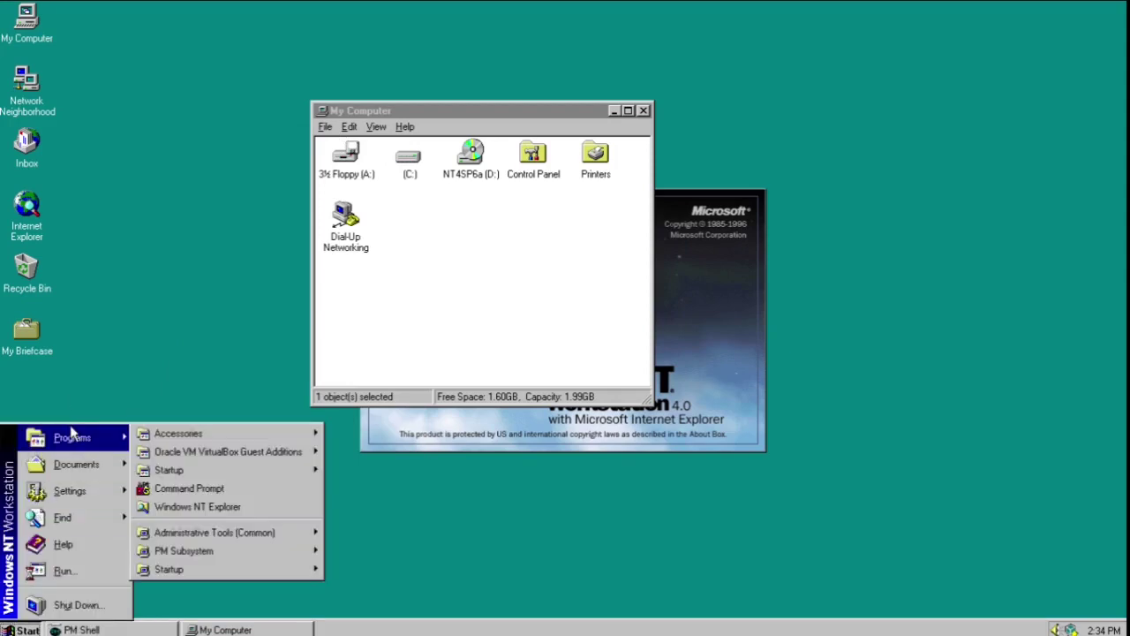
pyautogui.moveTo(188, 555)
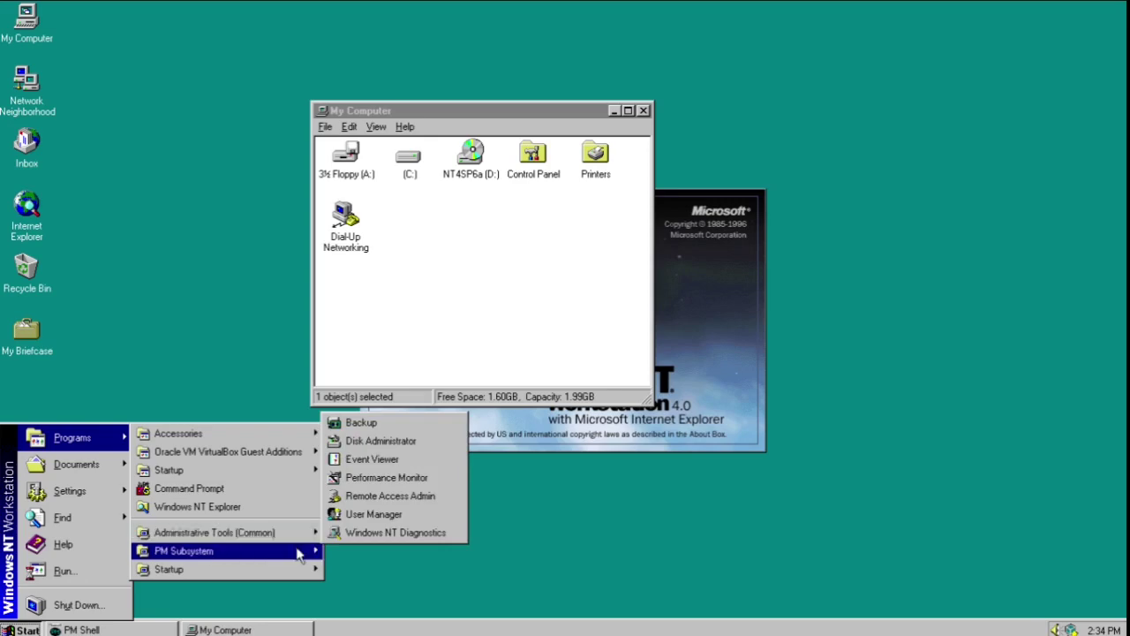
pyautogui.click(383, 462)
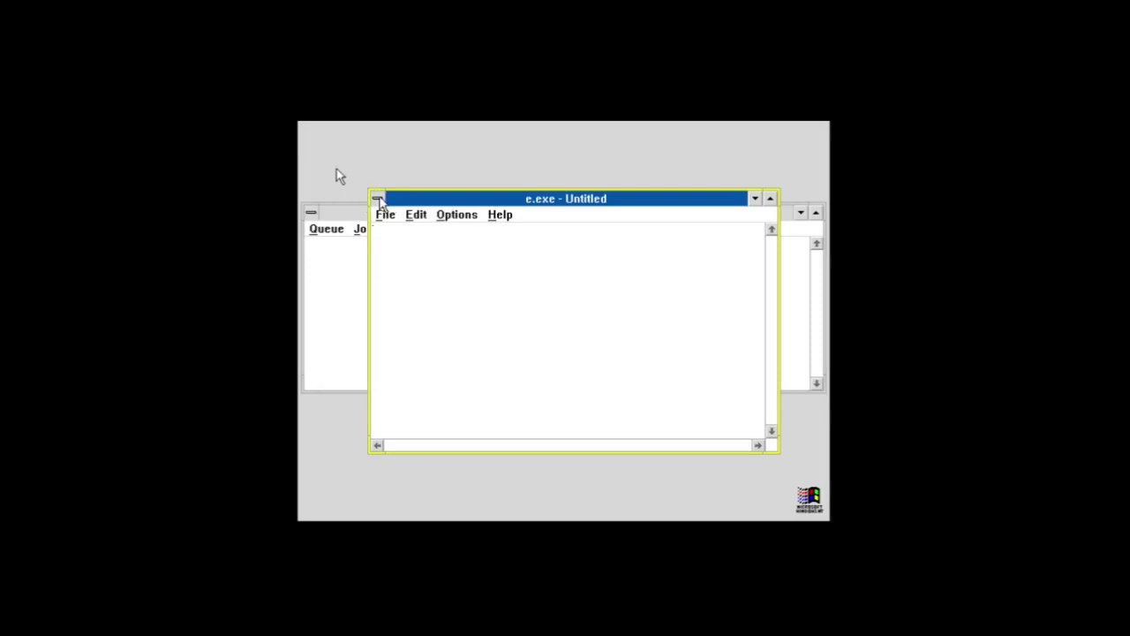
pyautogui.click(377, 199)
pyautogui.click(396, 288)
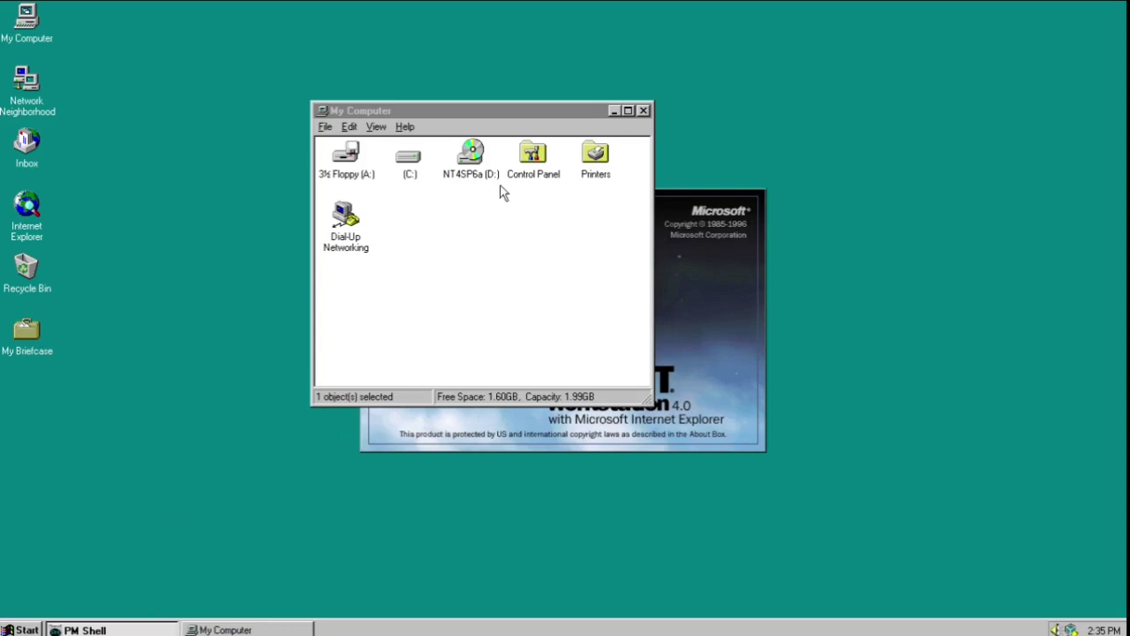
# Look into Control Panel, and browse drive C: through Program Files and Windows NT to the Accessories folder.
pyautogui.doubleClick(530, 175)
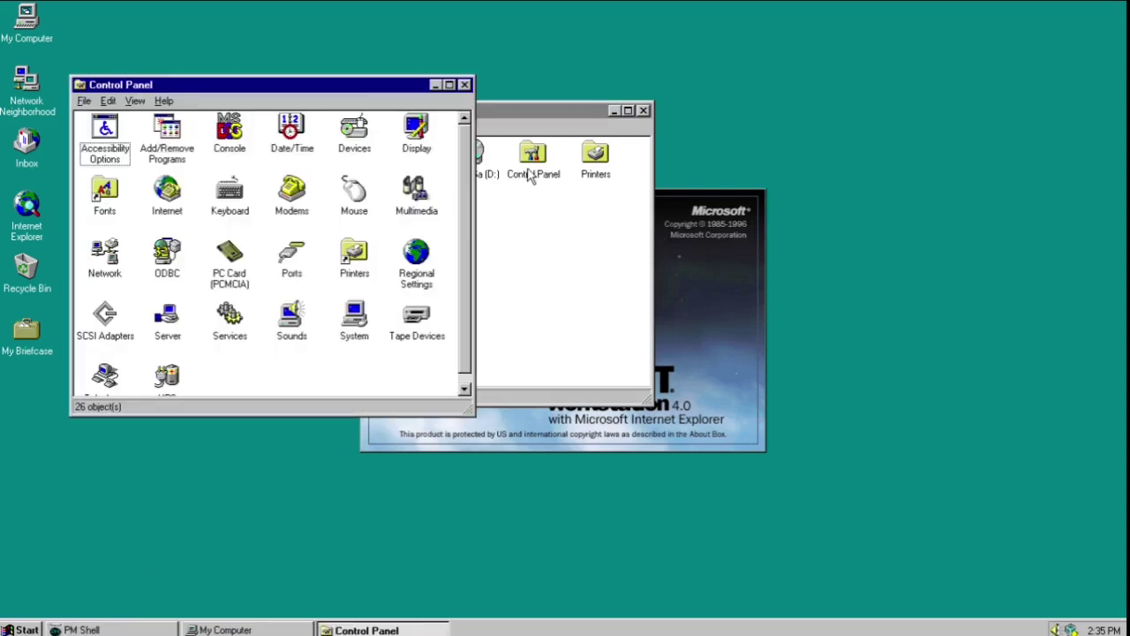
pyautogui.click(465, 84)
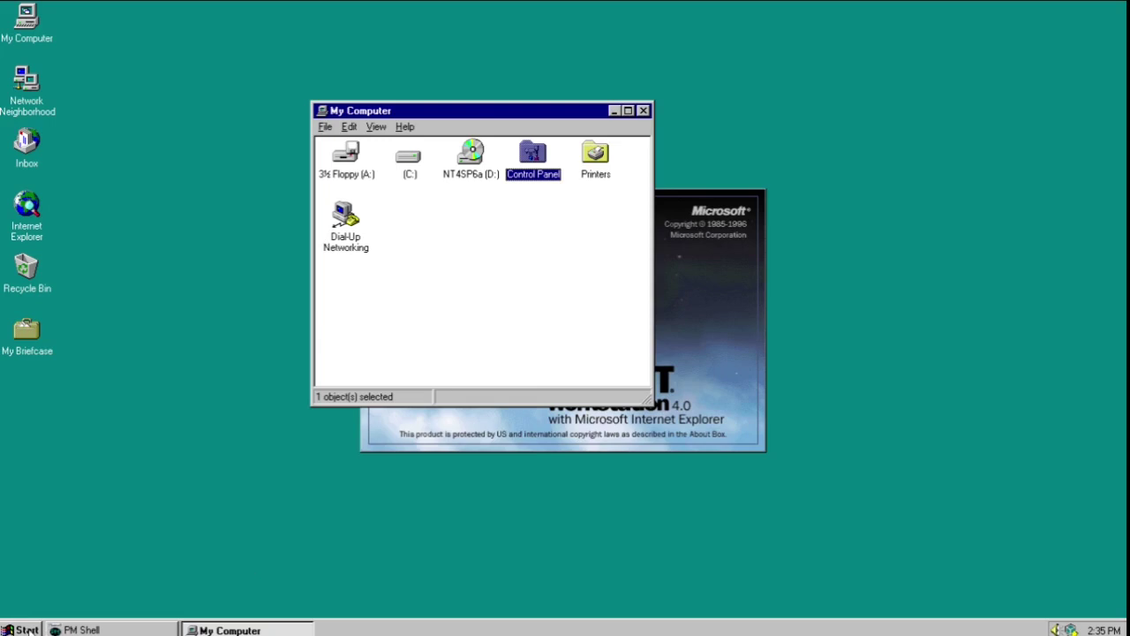
pyautogui.doubleClick(421, 155)
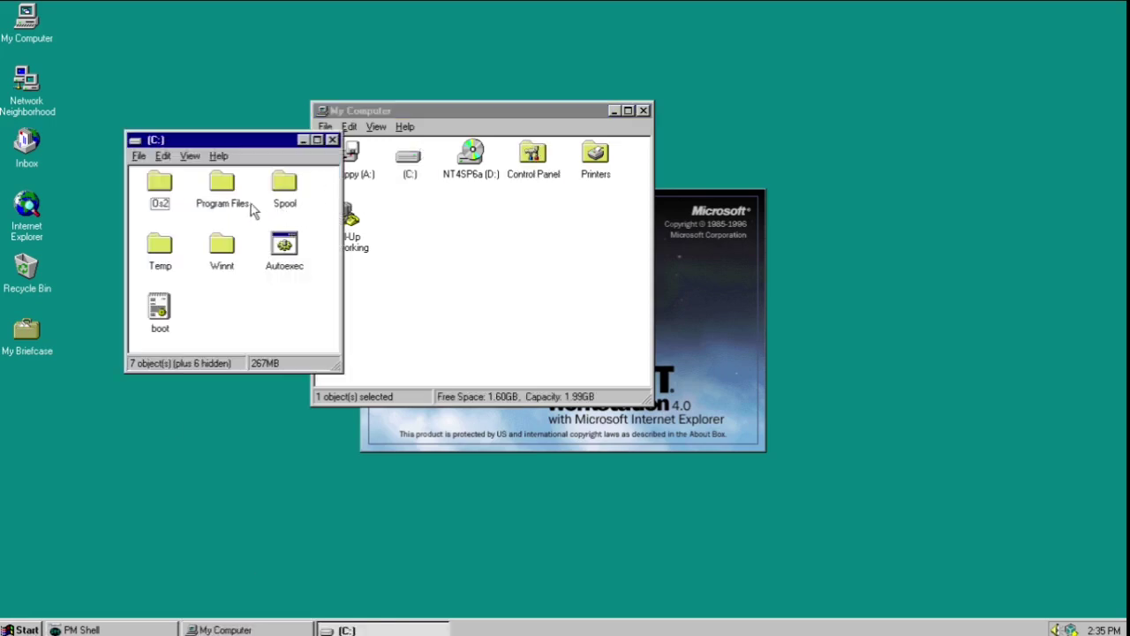
pyautogui.click(232, 205)
pyautogui.doubleClick(232, 205)
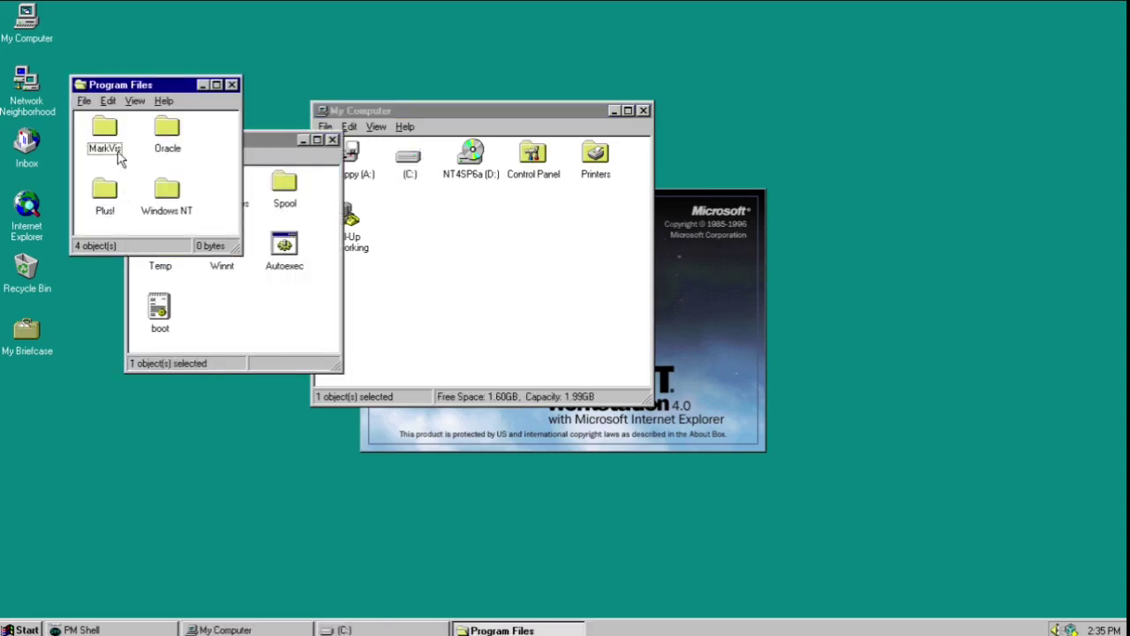
pyautogui.click(217, 90)
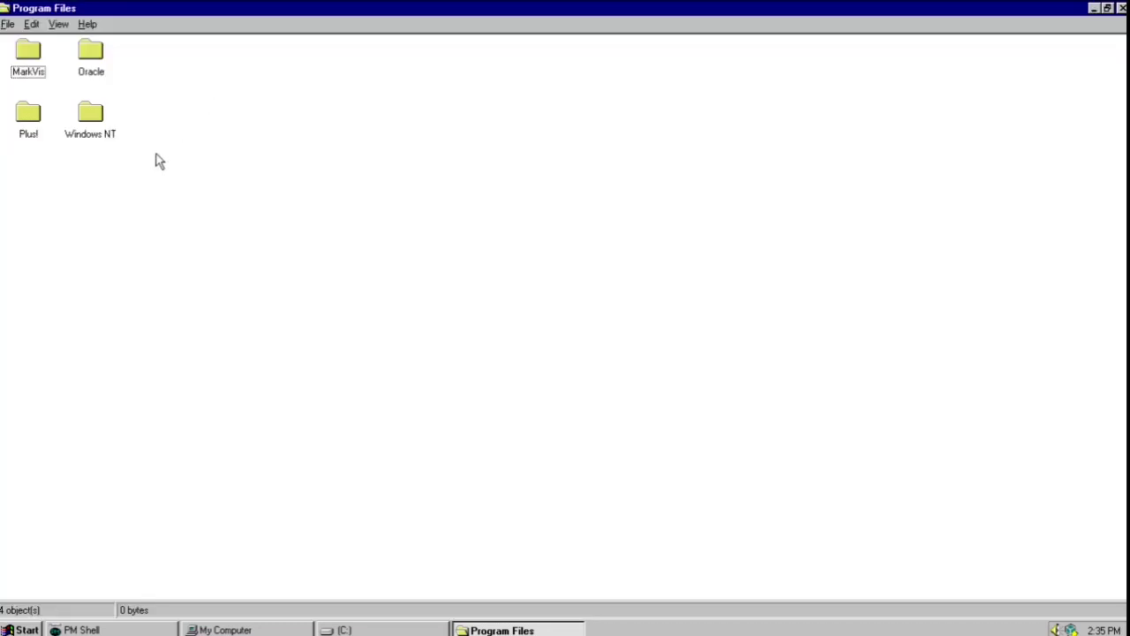
pyautogui.doubleClick(92, 118)
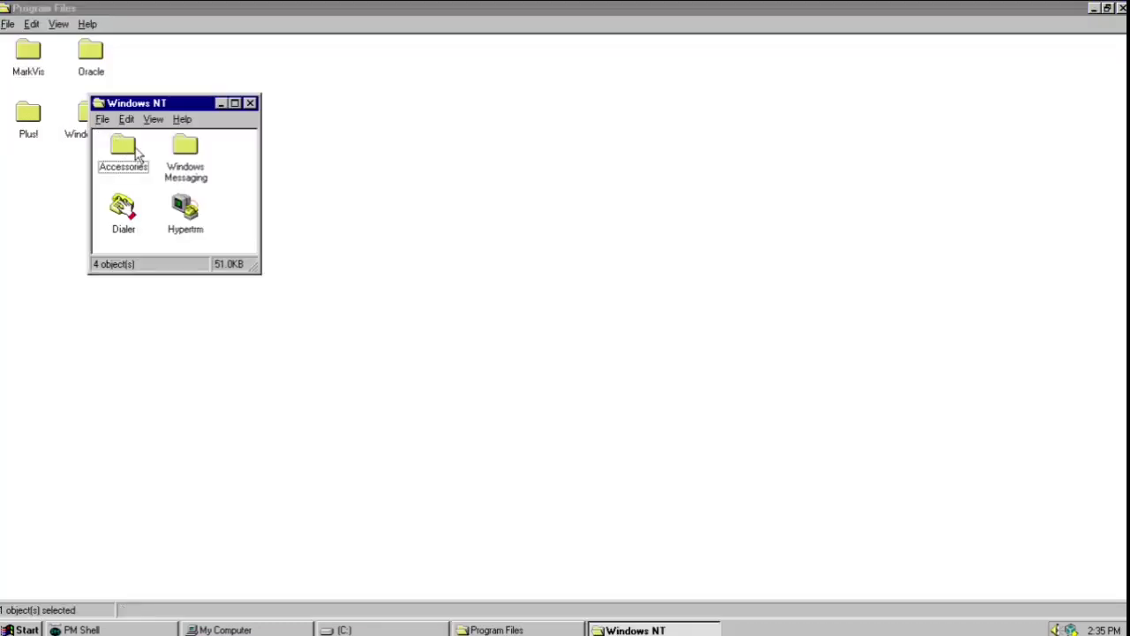
pyautogui.doubleClick(124, 150)
pyautogui.click(268, 121)
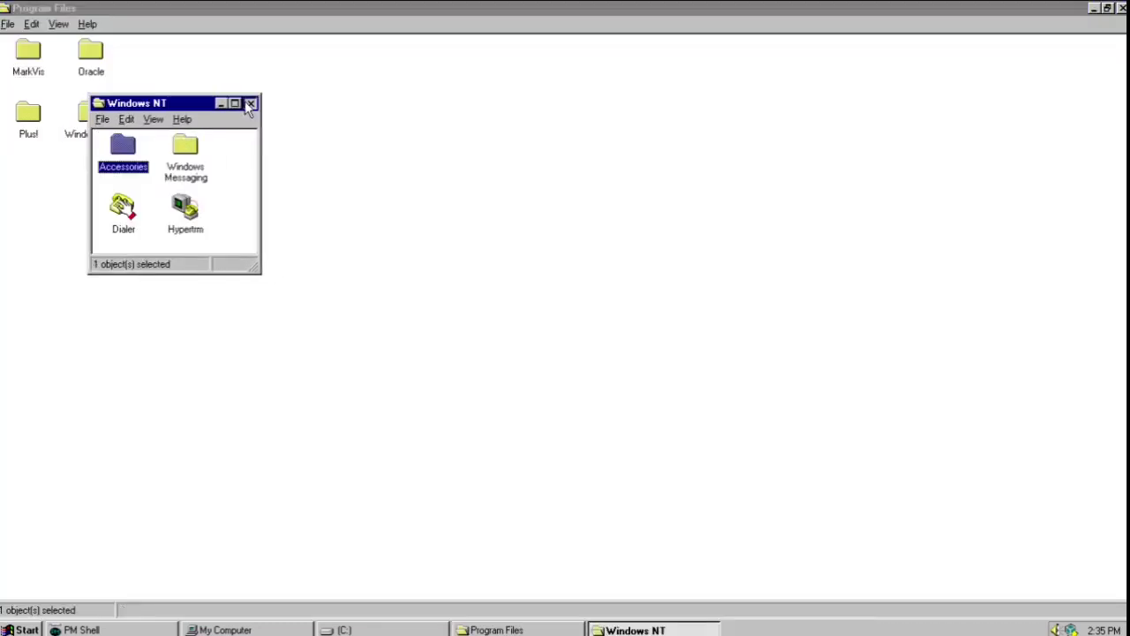
# Close the Windows NT folder window and launch PM Control Panel from the PM Subsystem program group.
pyautogui.click(251, 103)
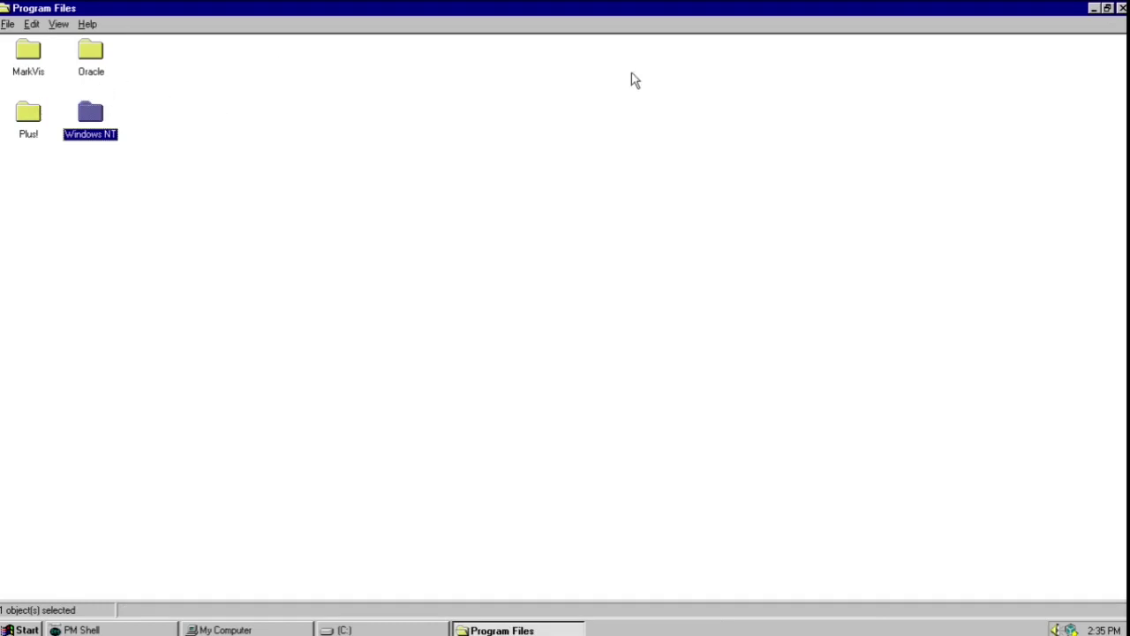
pyautogui.click(21, 630)
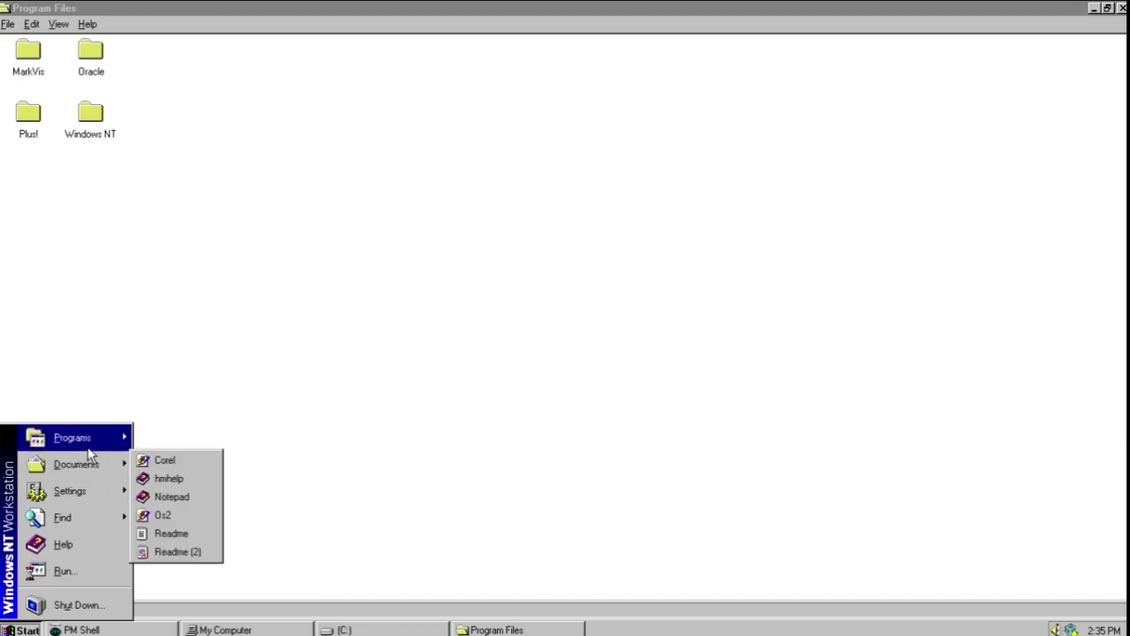
pyautogui.moveTo(187, 535)
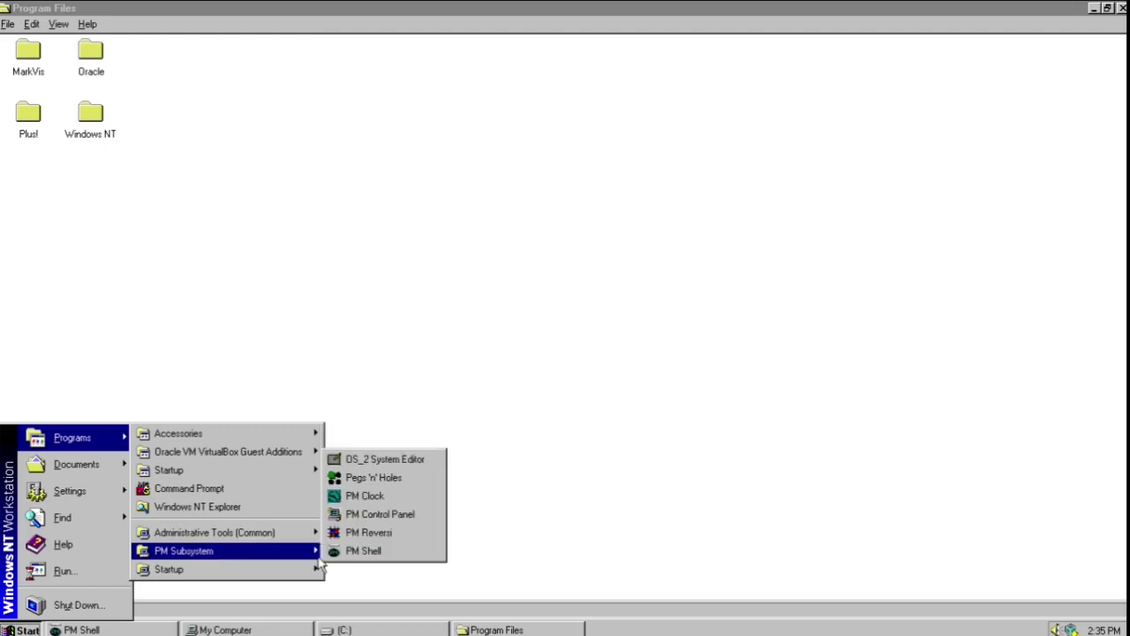
pyautogui.click(362, 514)
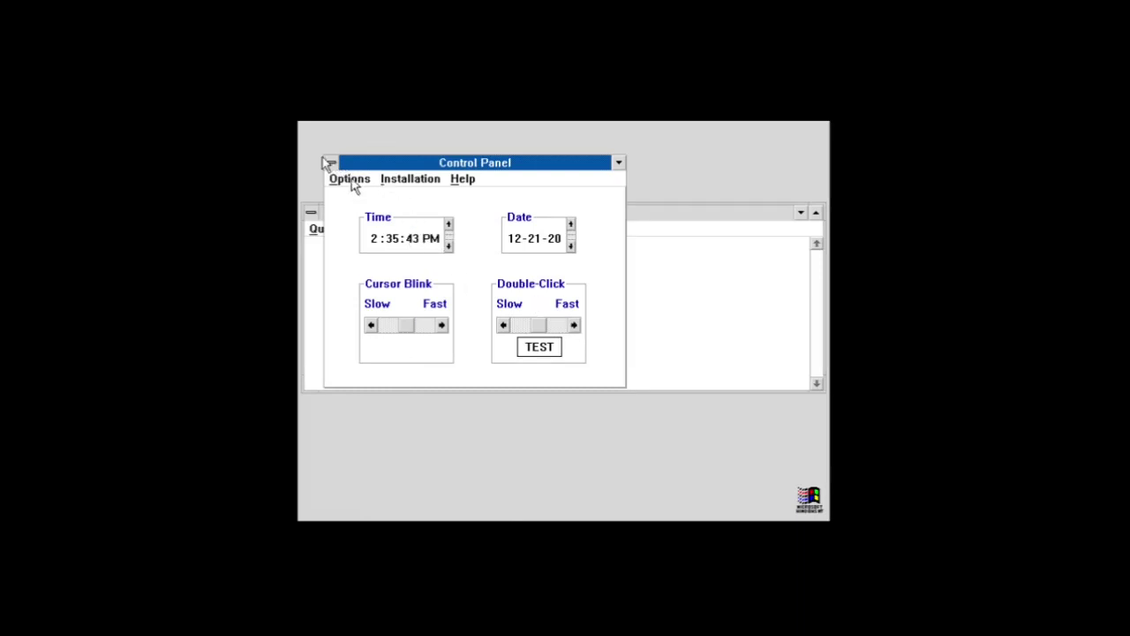
# View the Logo Display settings in Control Panel and close them without changing anything.
pyautogui.click(347, 181)
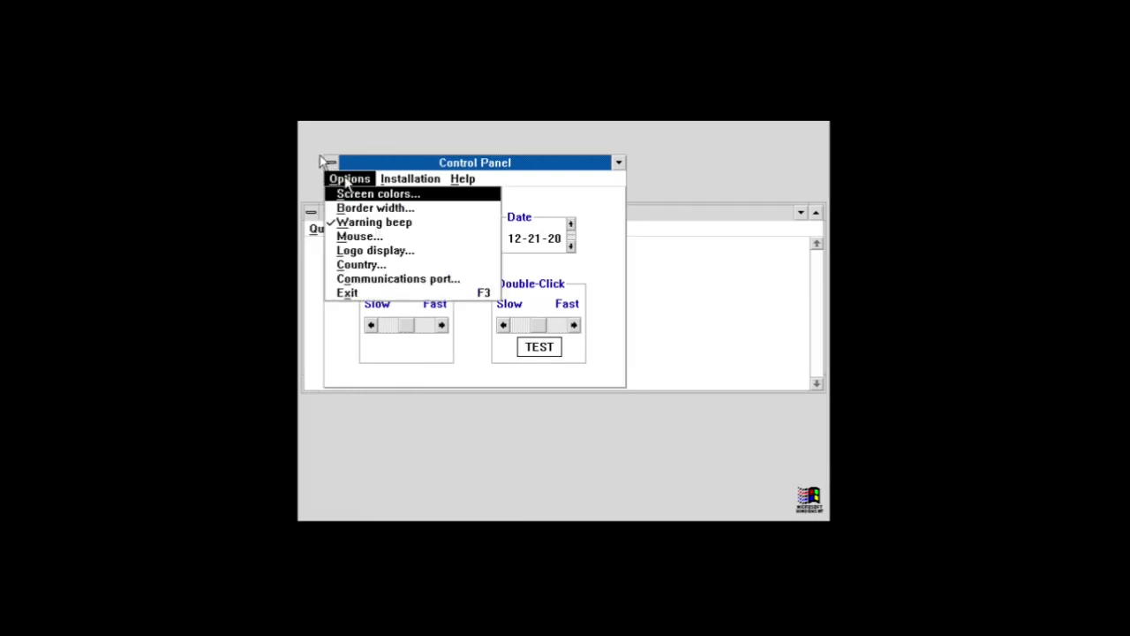
pyautogui.click(378, 250)
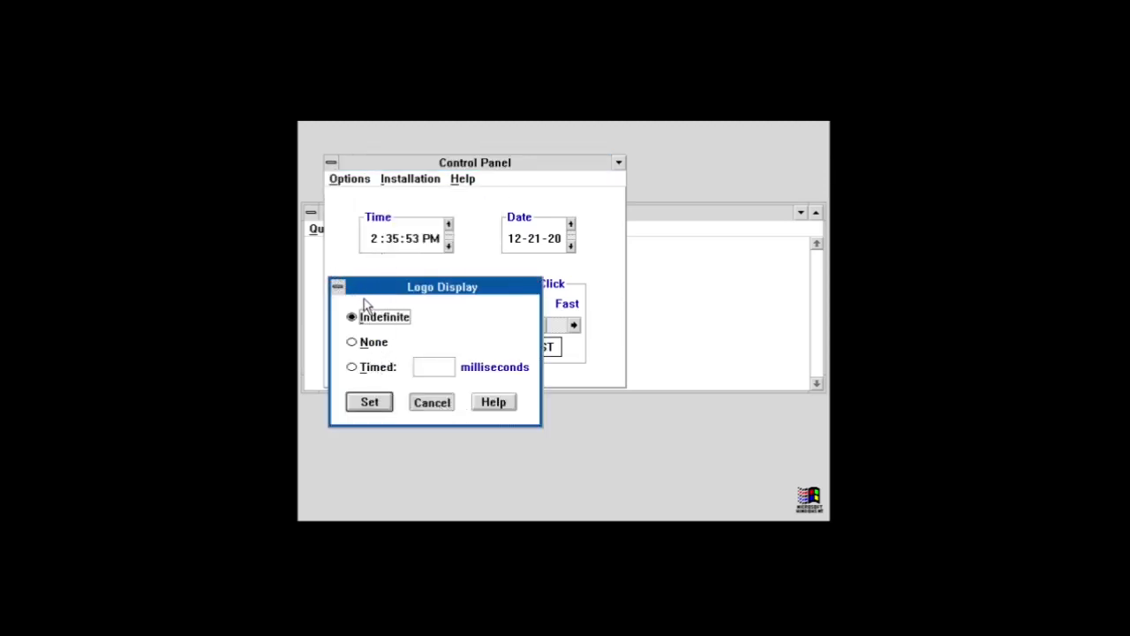
pyautogui.doubleClick(338, 285)
# View the Screen Colors settings in Control Panel and cancel them.
pyautogui.click(352, 179)
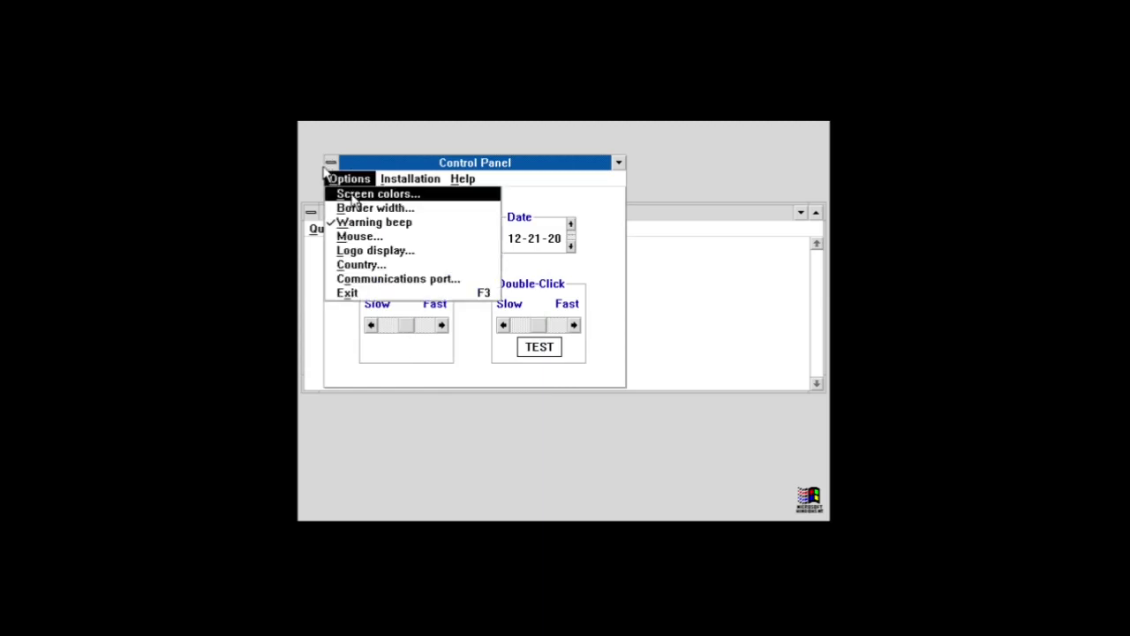
pyautogui.press('Escape')
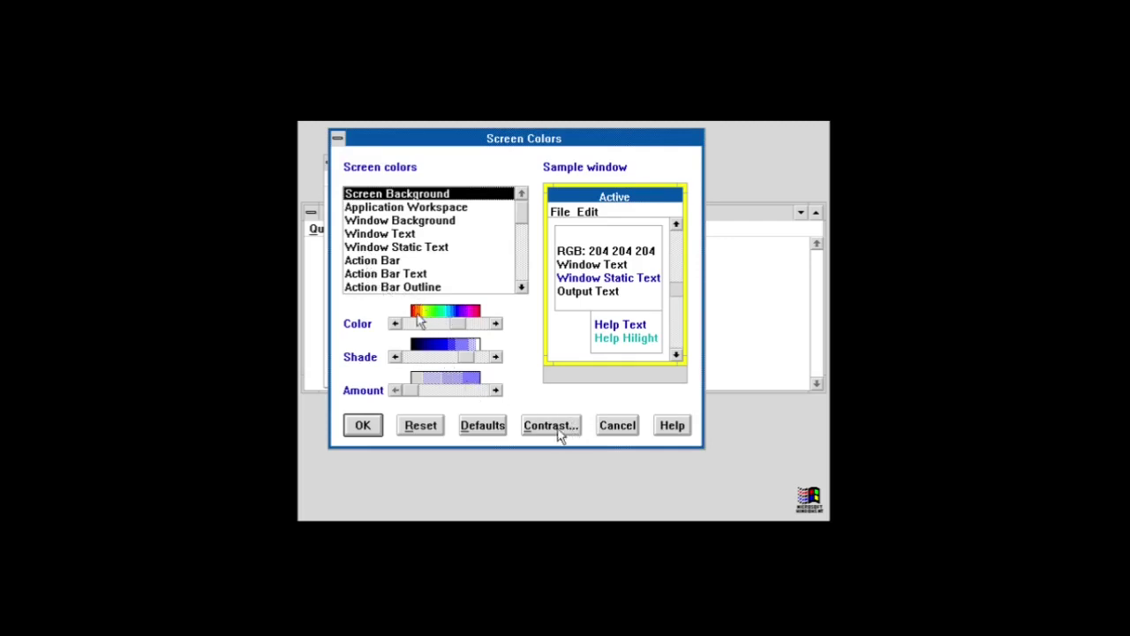
pyautogui.click(620, 426)
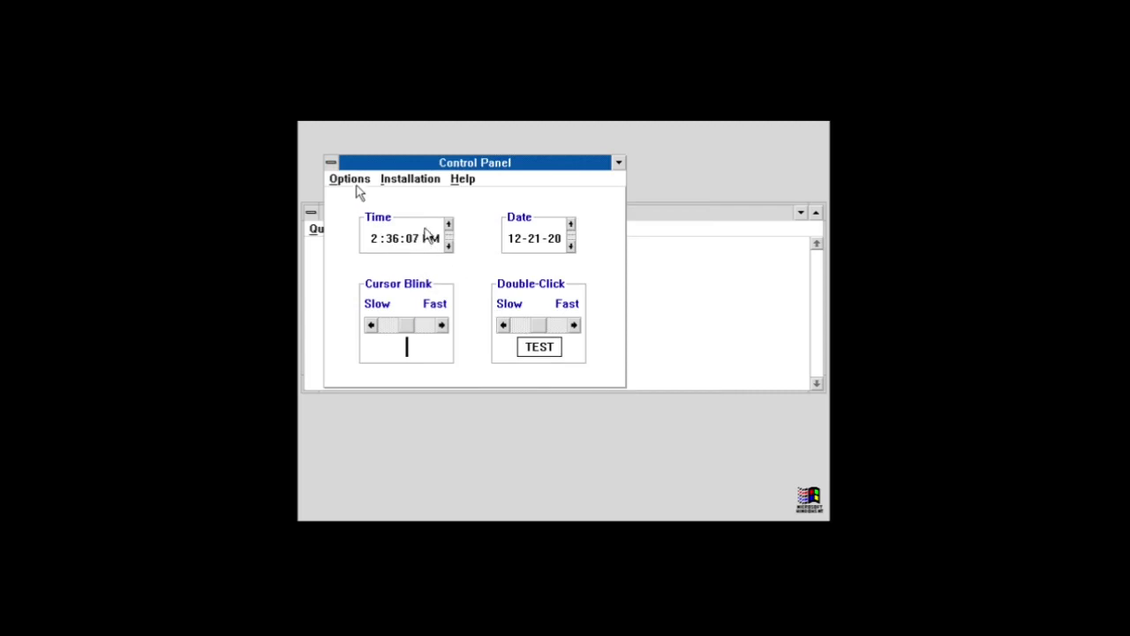
pyautogui.click(332, 165)
pyautogui.click(332, 164)
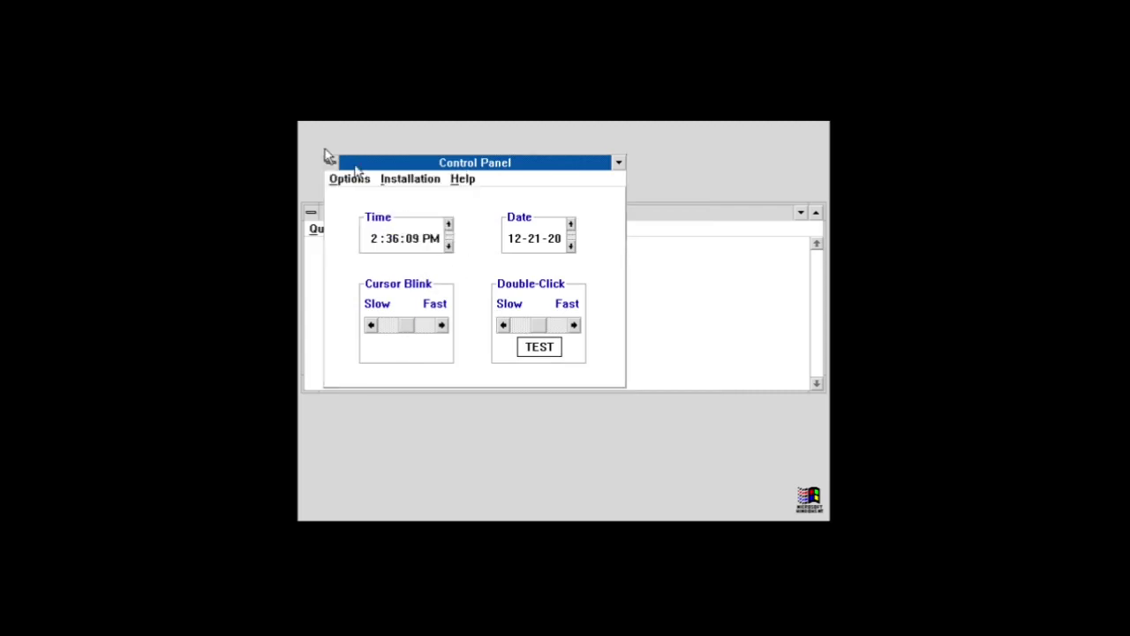
# Browse the list of countries in Control Panel's Country settings, and cancel without changing the selection.
pyautogui.click(352, 179)
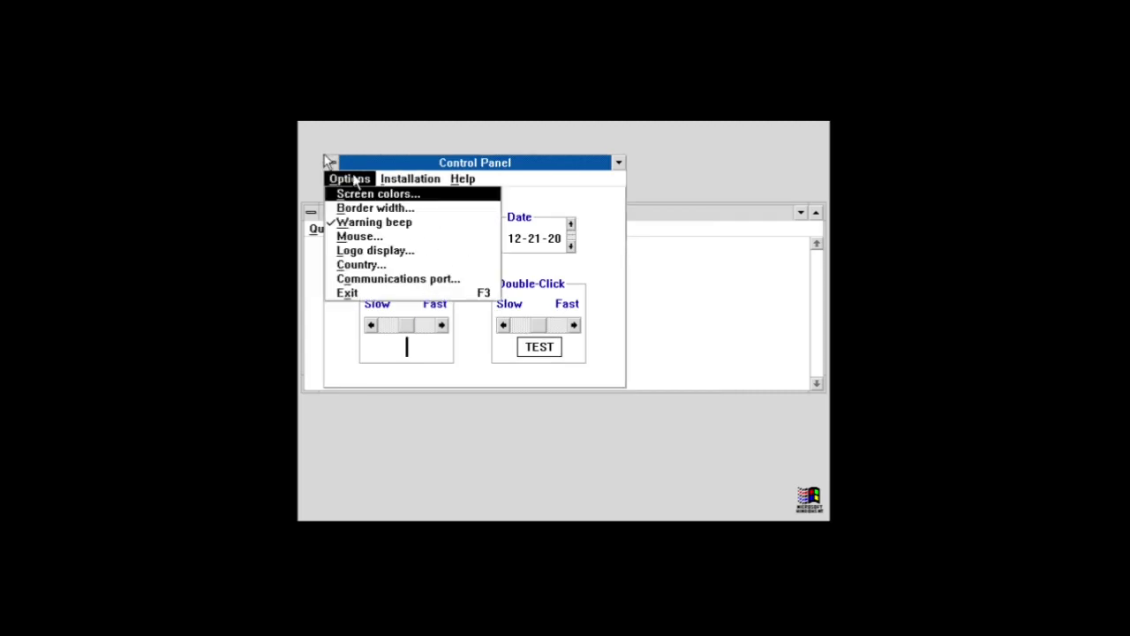
pyautogui.click(349, 265)
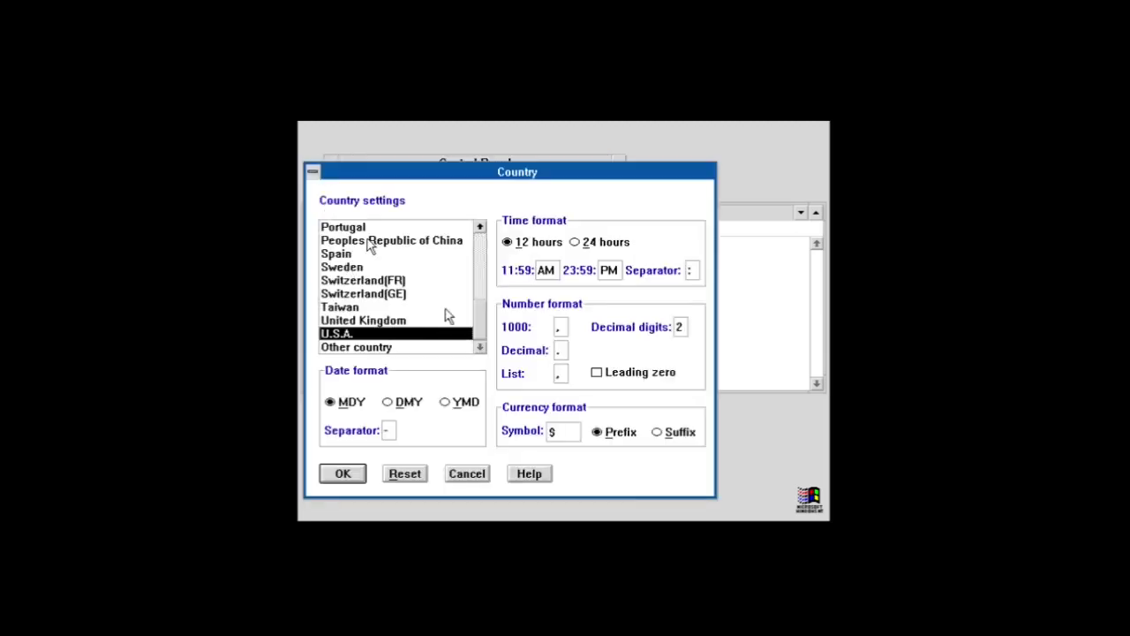
pyautogui.moveTo(487, 324); pyautogui.dragTo(385, 259)
pyautogui.moveTo(477, 335); pyautogui.dragTo(477, 253)
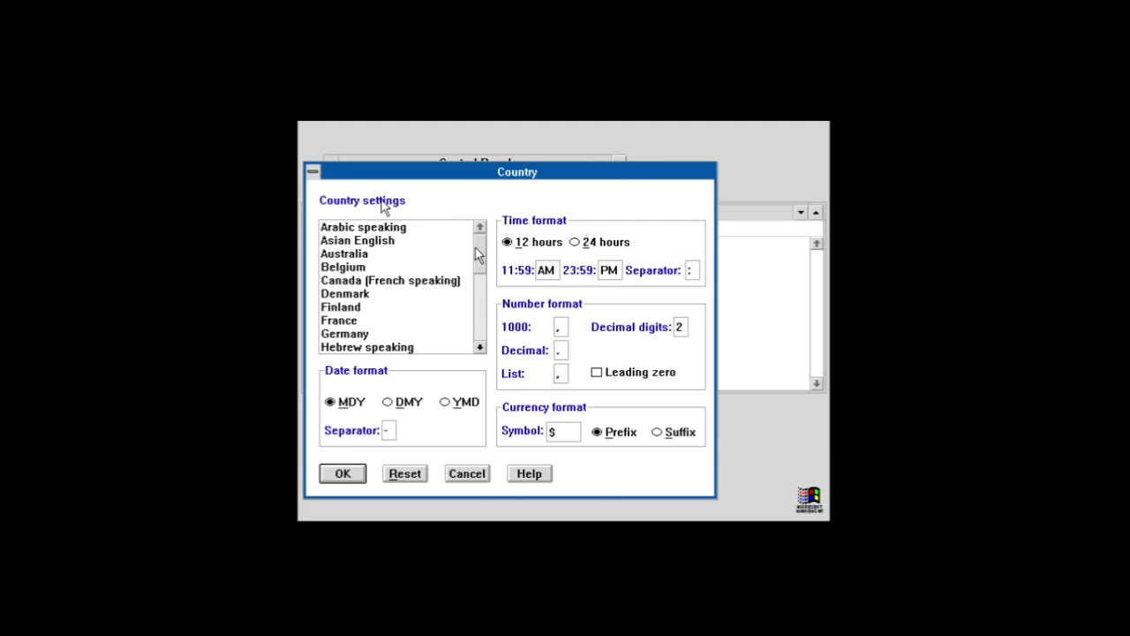
pyautogui.scroll(-6, 385, 221)
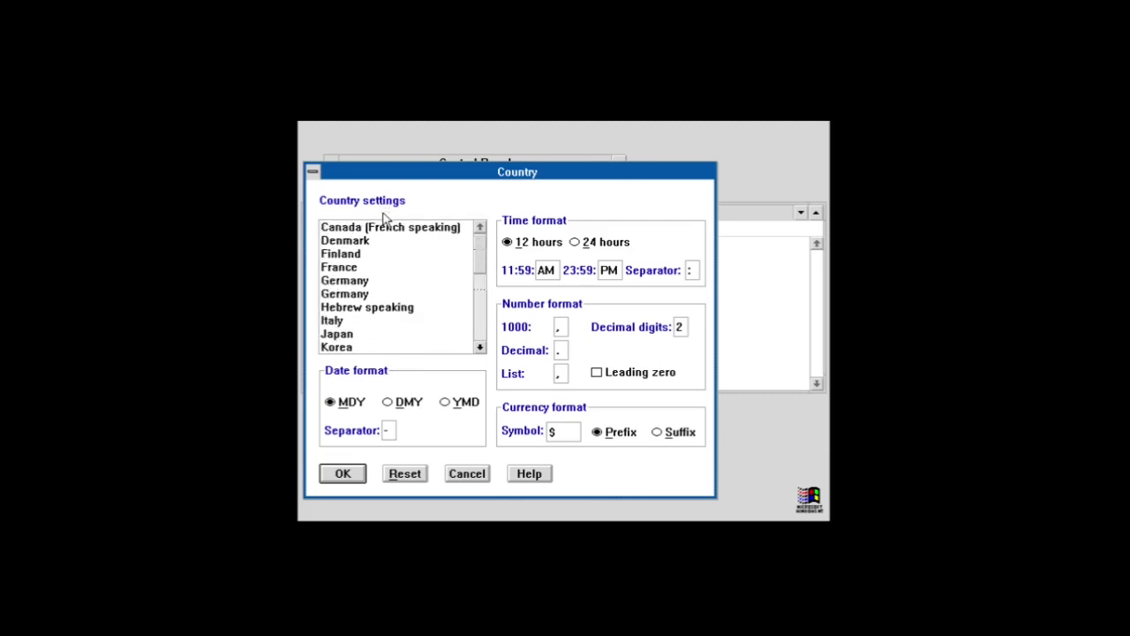
pyautogui.scroll(-10, 385, 232)
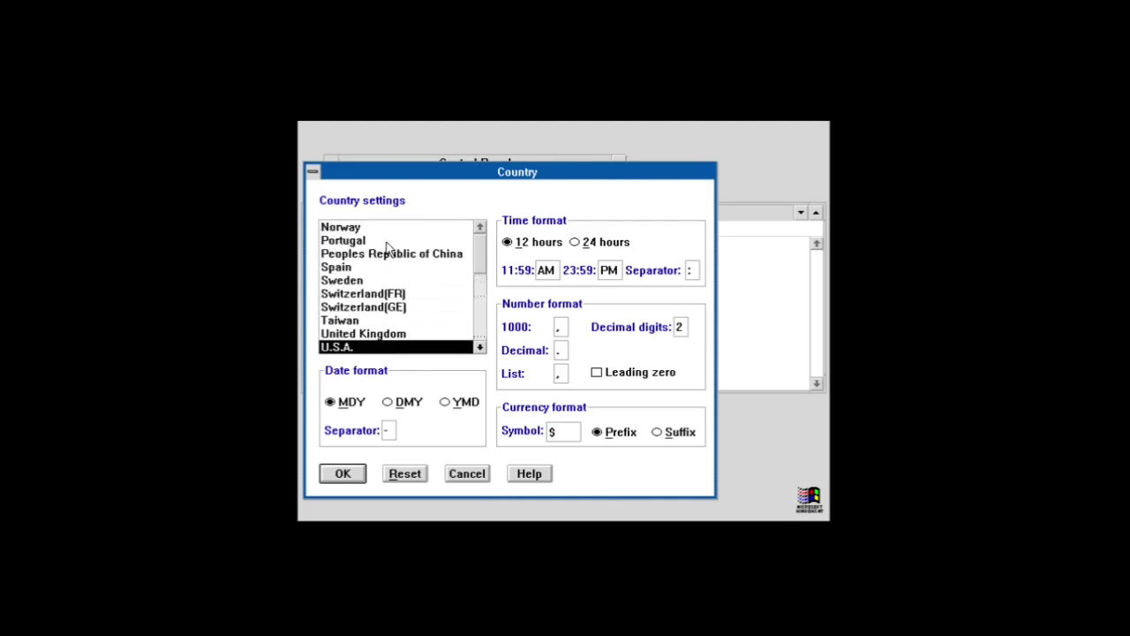
pyautogui.click(466, 474)
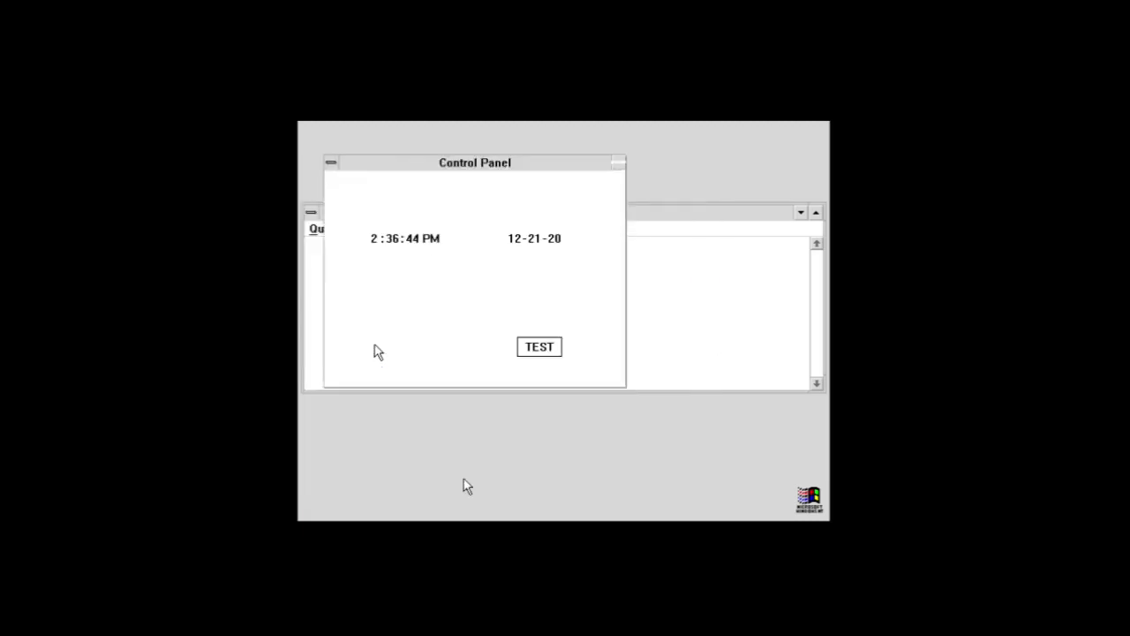
# Look over the commands for options and for installing fonts and drivers, and exit the PM Control Panel.
pyautogui.click(362, 180)
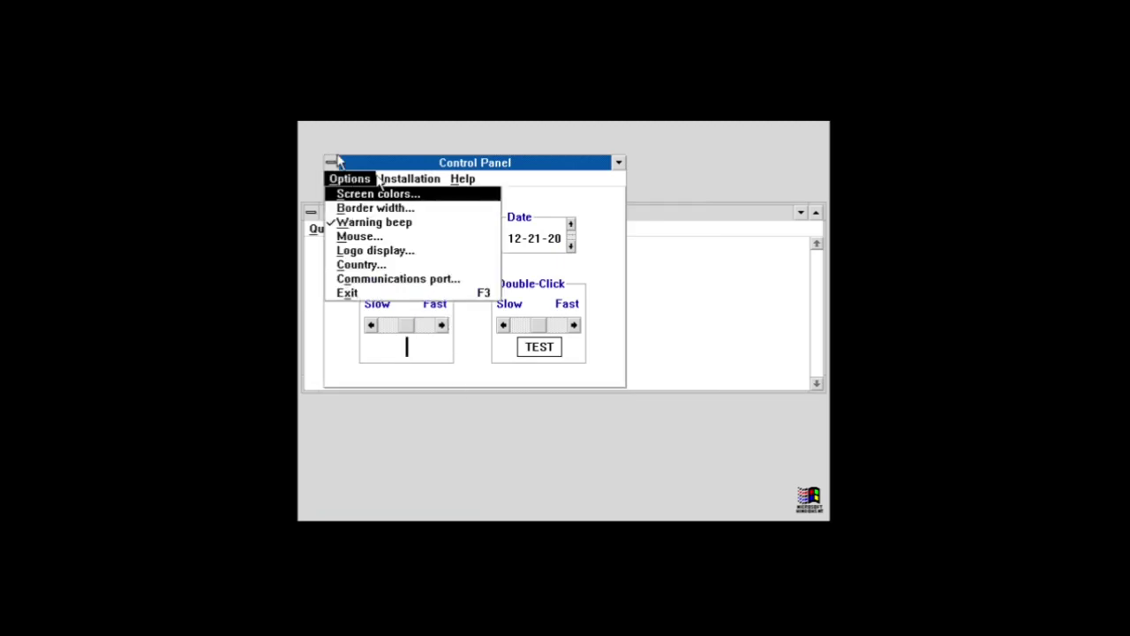
pyautogui.click(388, 179)
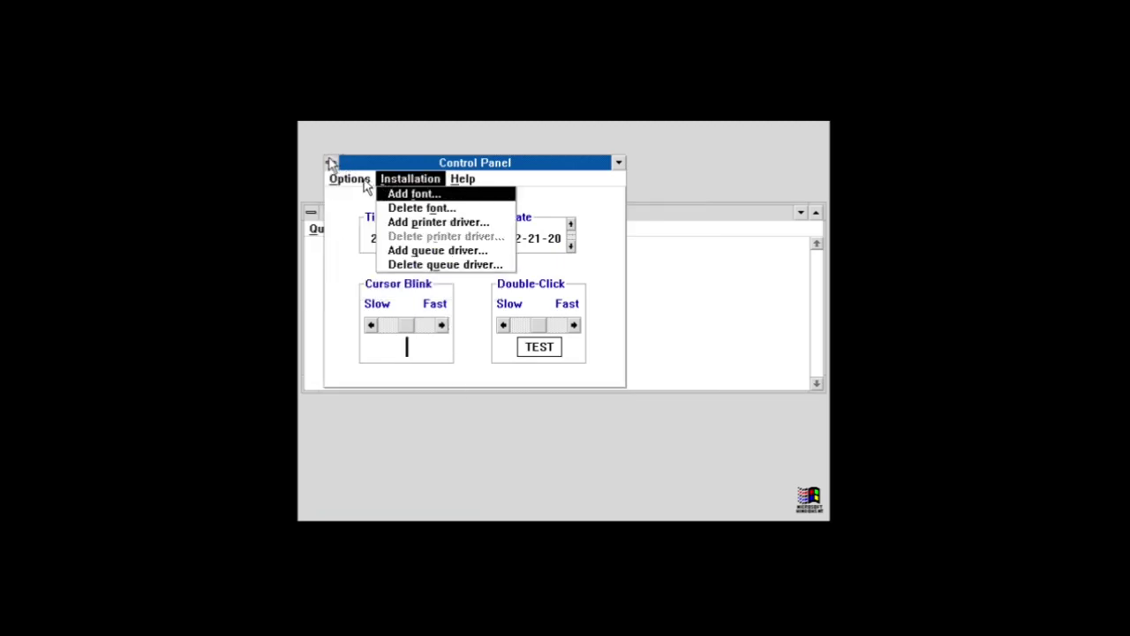
pyautogui.click(347, 179)
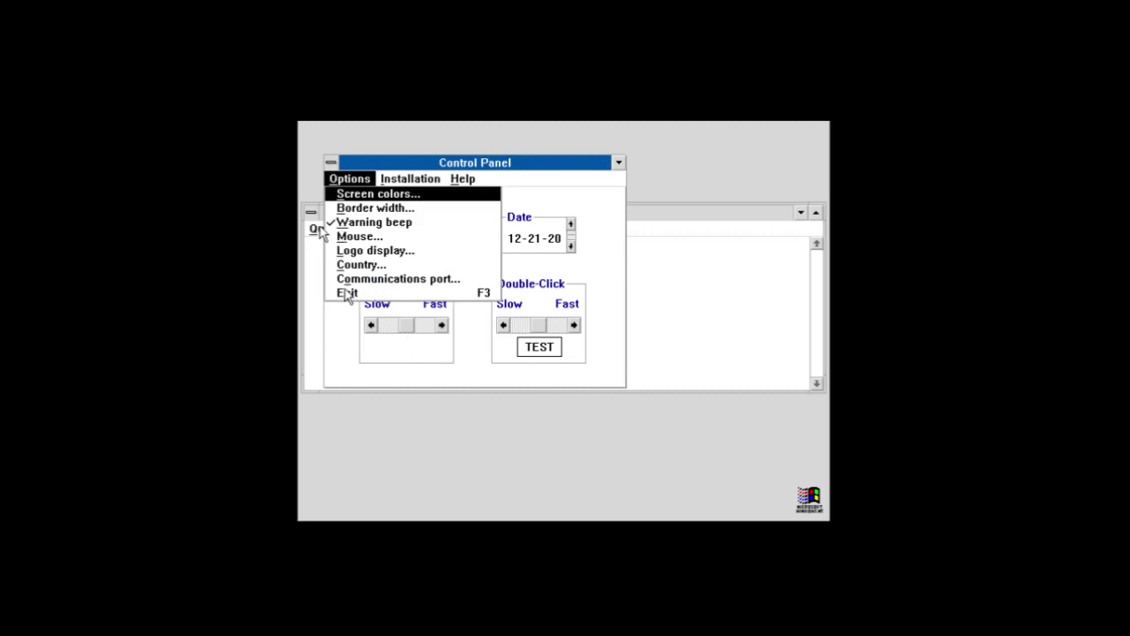
pyautogui.click(347, 293)
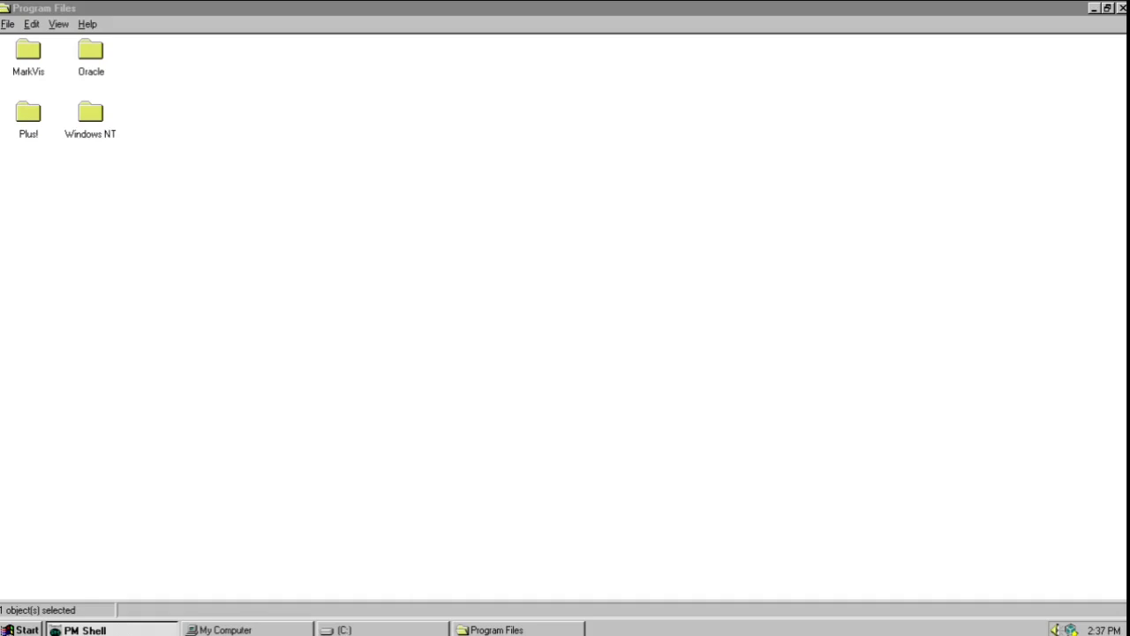
# Launch PM Clock from the PM Subsystem program group on the Windows NT desktop.
pyautogui.click(22, 630)
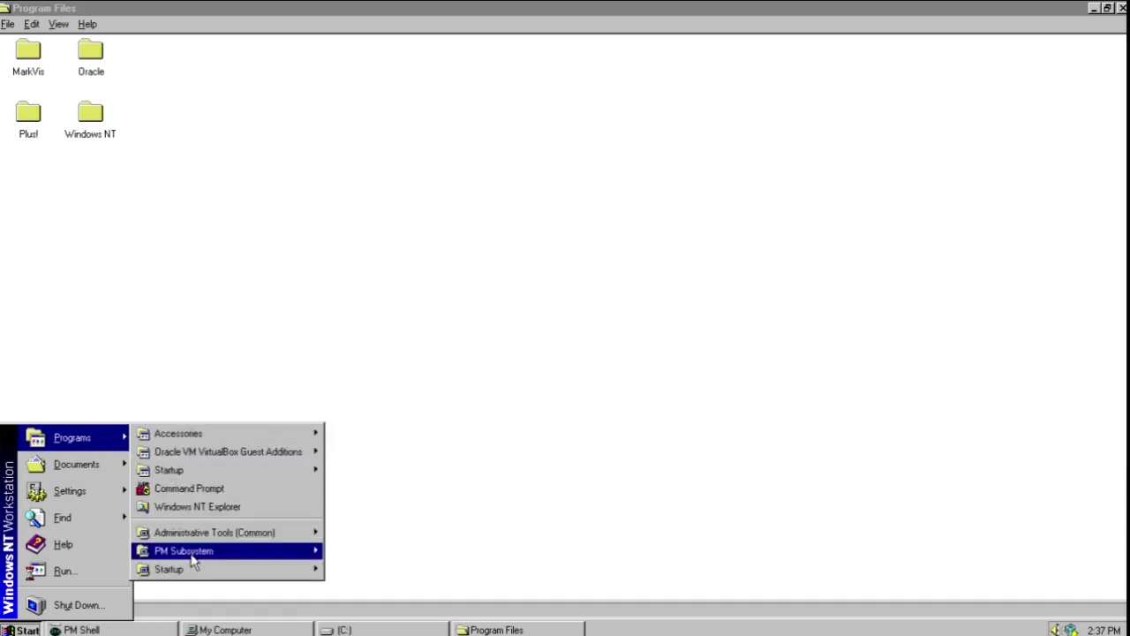
pyautogui.moveTo(316, 553)
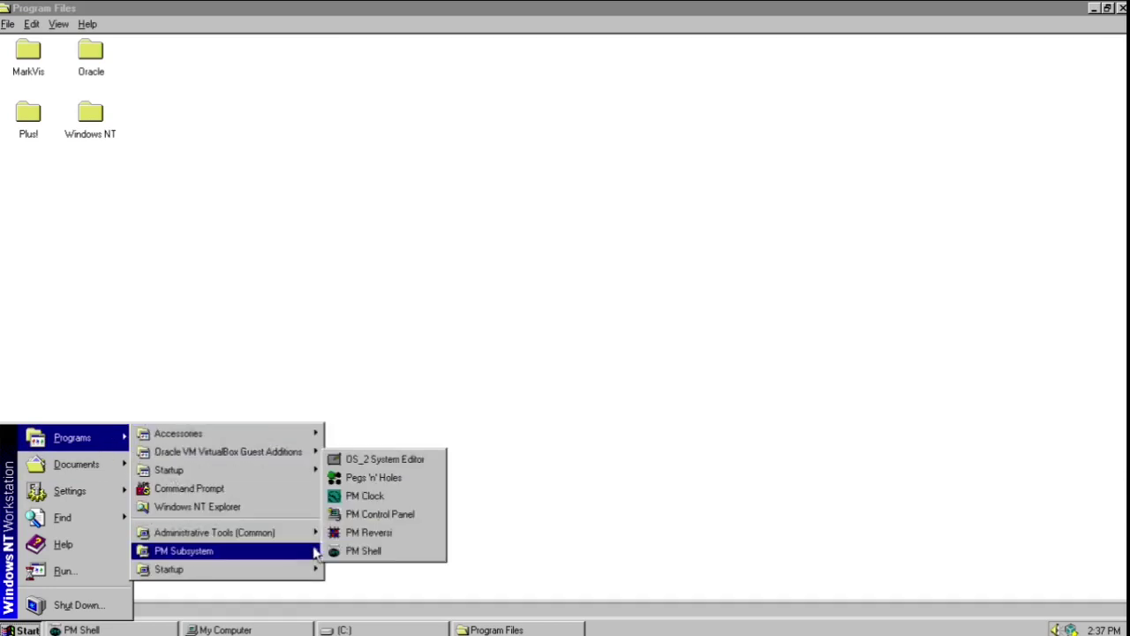
pyautogui.click(368, 497)
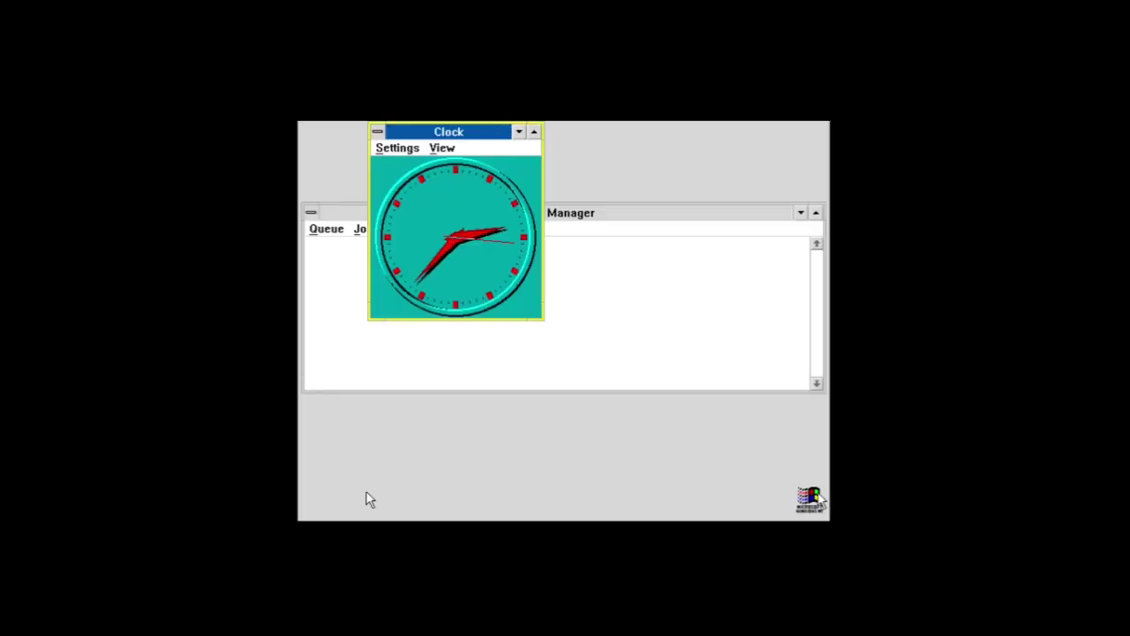
# Look over the Clock's settings and view options, hide its frame controls and bring them back.
pyautogui.hotkey('alt', 's')
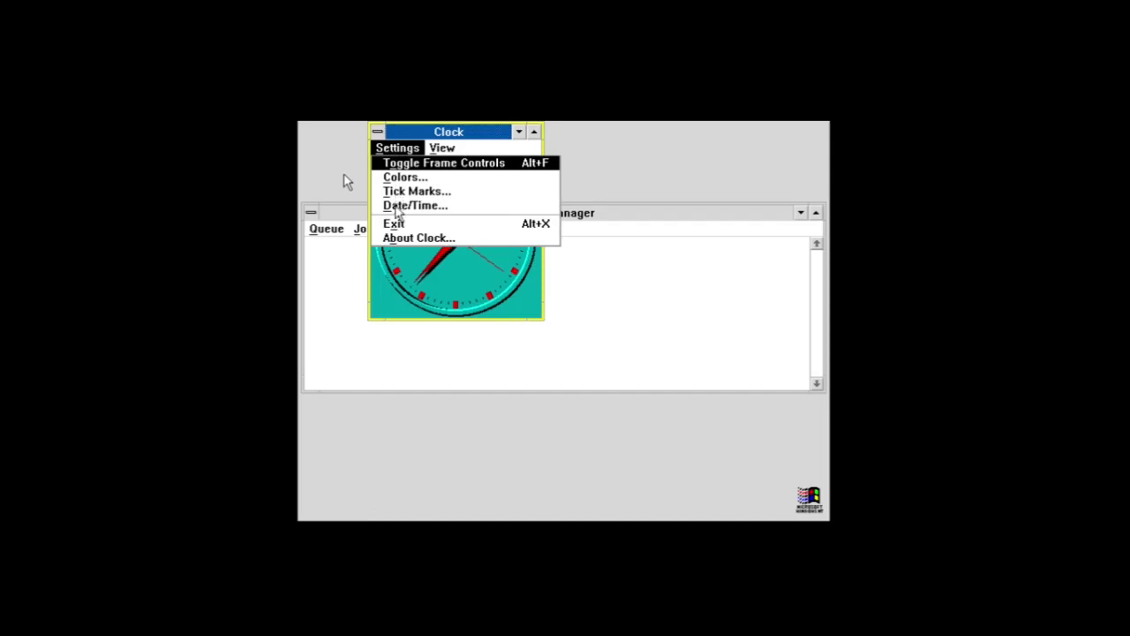
pyautogui.click(441, 147)
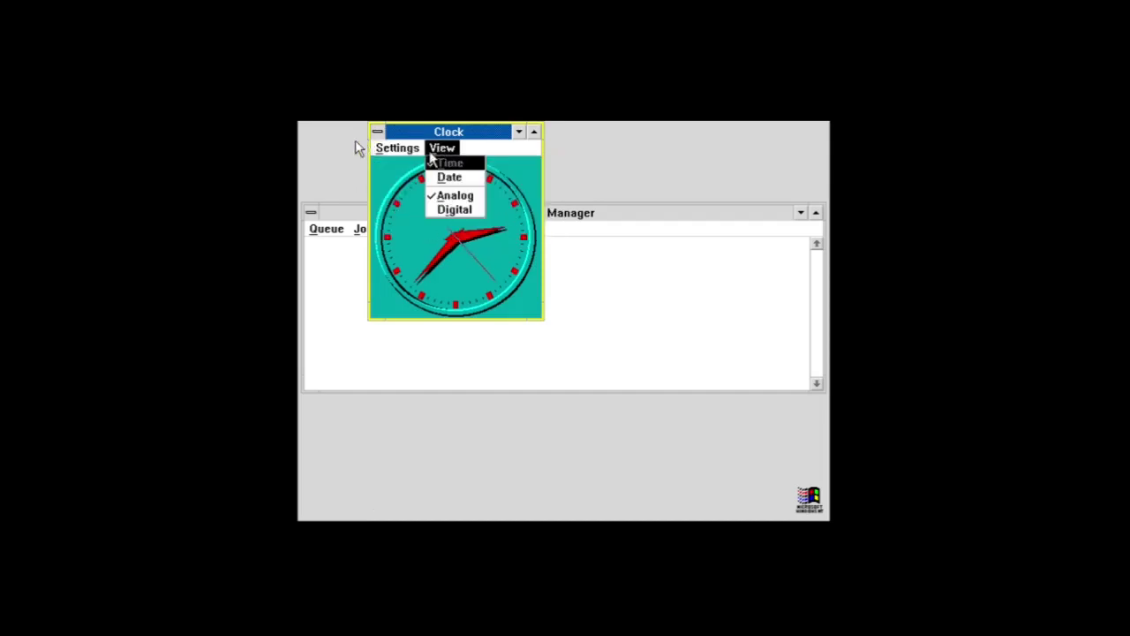
pyautogui.press('Left')
pyautogui.press('Return')
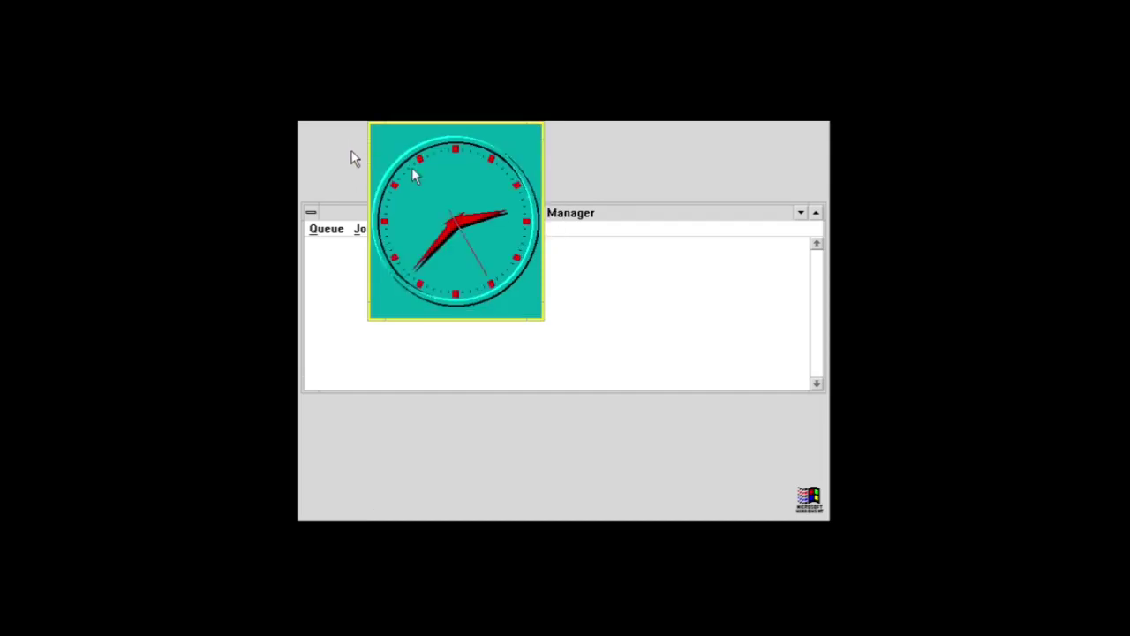
pyautogui.doubleClick(402, 158)
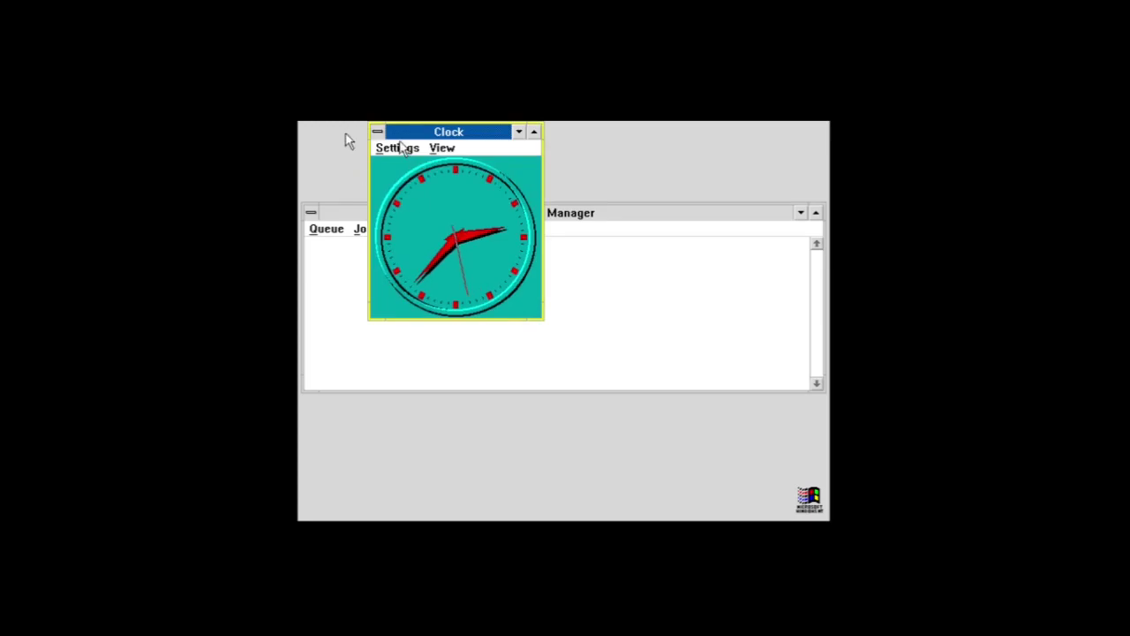
# Close the Clock and switch from PM Shell back to the Windows NT desktop.
pyautogui.click(377, 131)
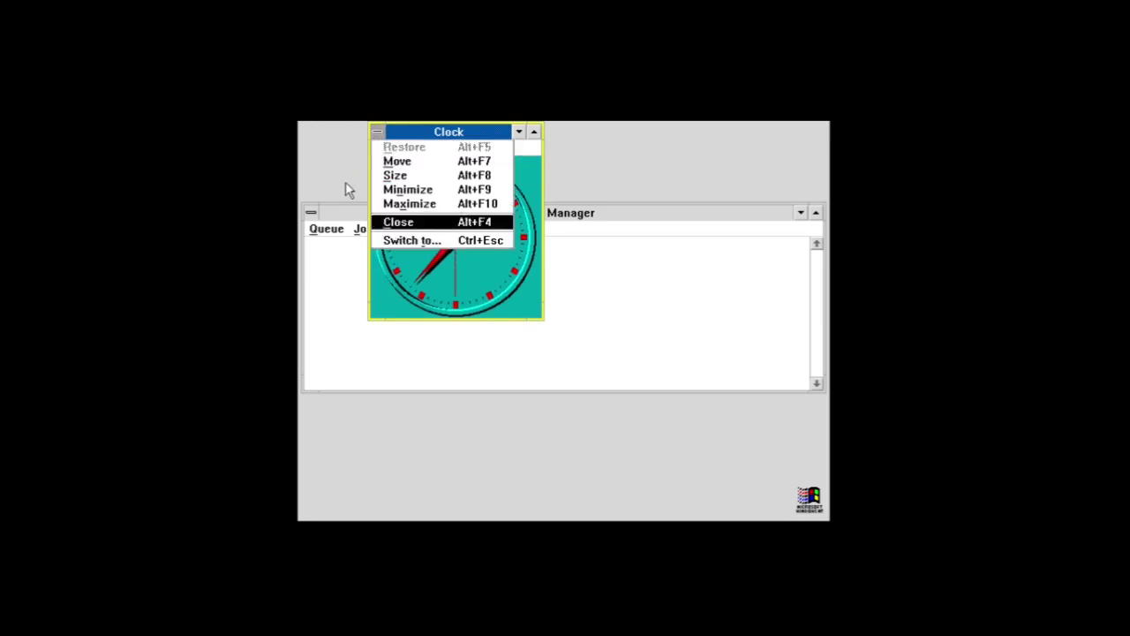
pyautogui.click(396, 222)
pyautogui.click(804, 496)
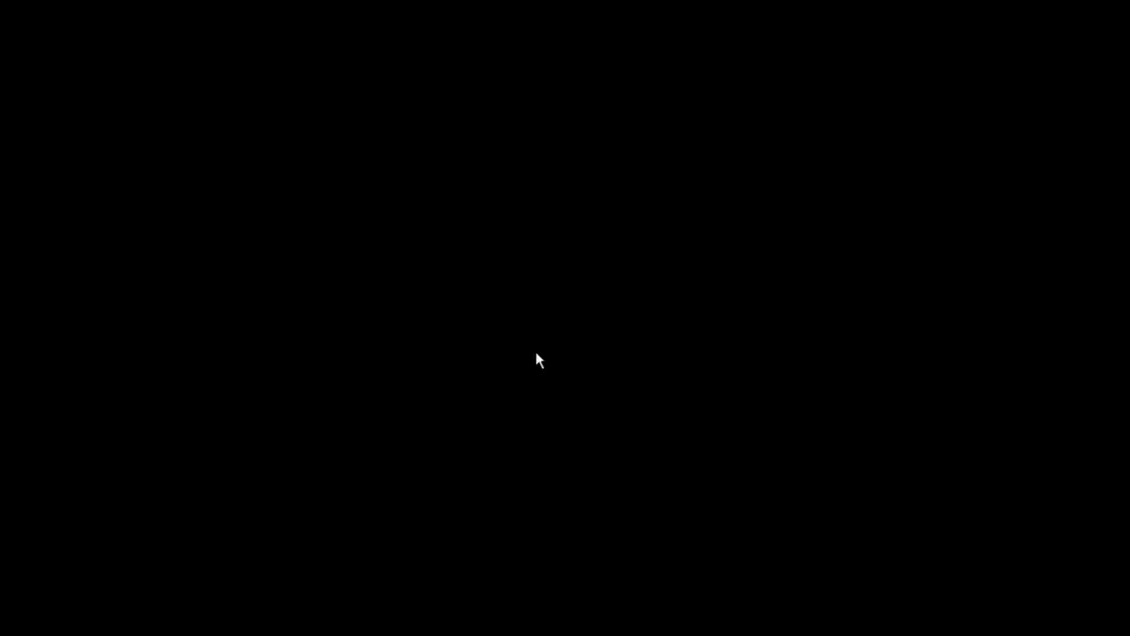
# Launch the Pegs 'n' Holes game from the PM Subsystem program group.
pyautogui.press('super')
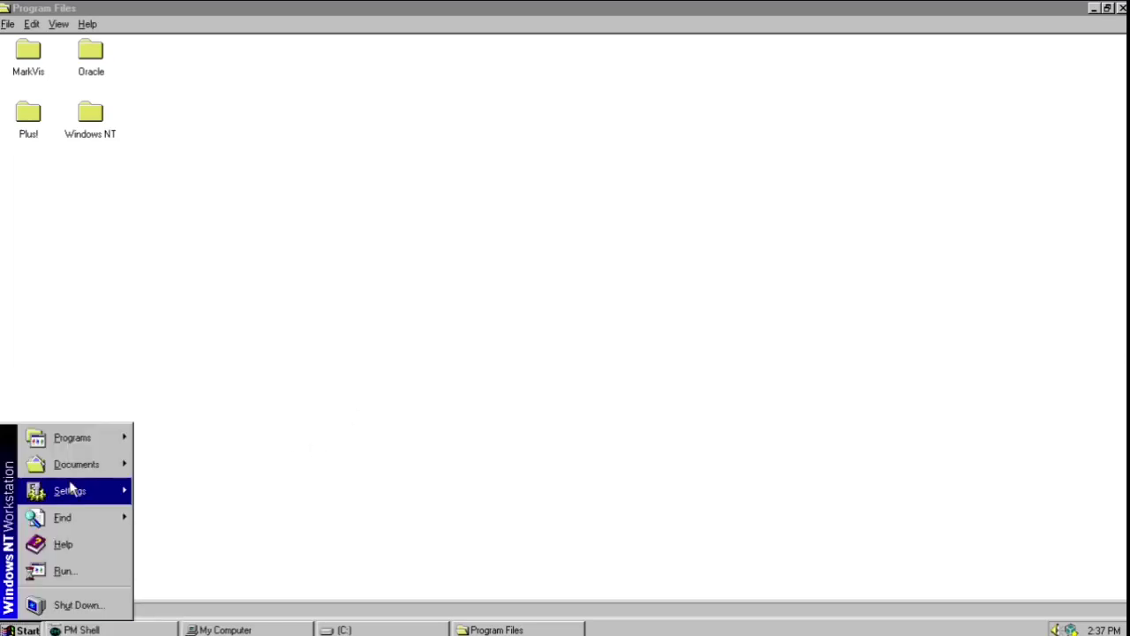
pyautogui.moveTo(84, 466)
pyautogui.moveTo(97, 446)
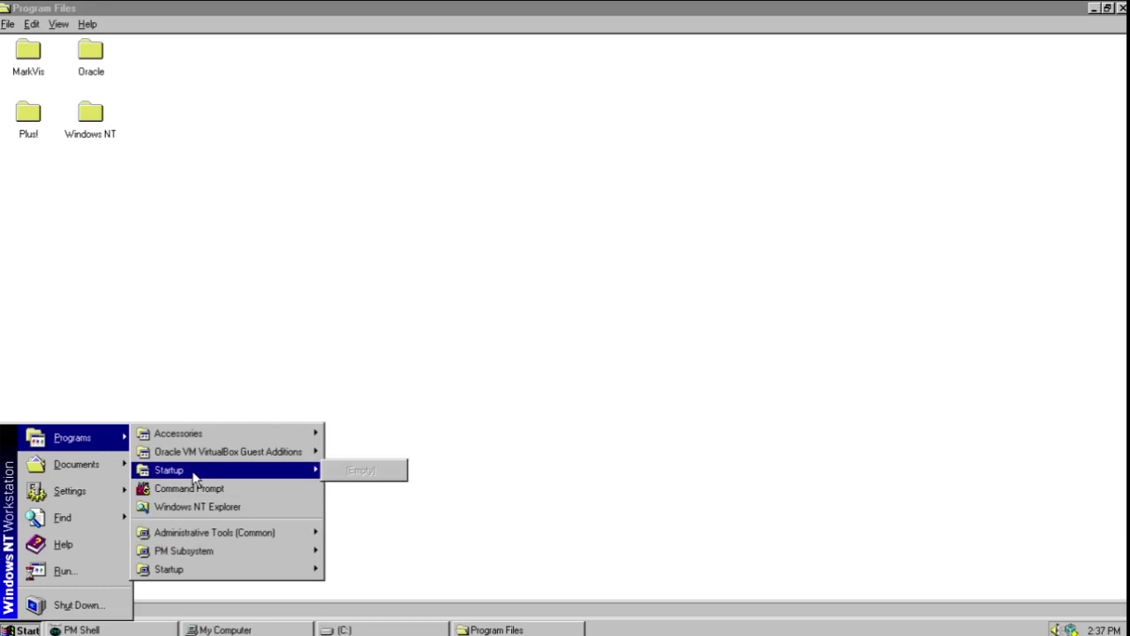
pyautogui.moveTo(191, 551)
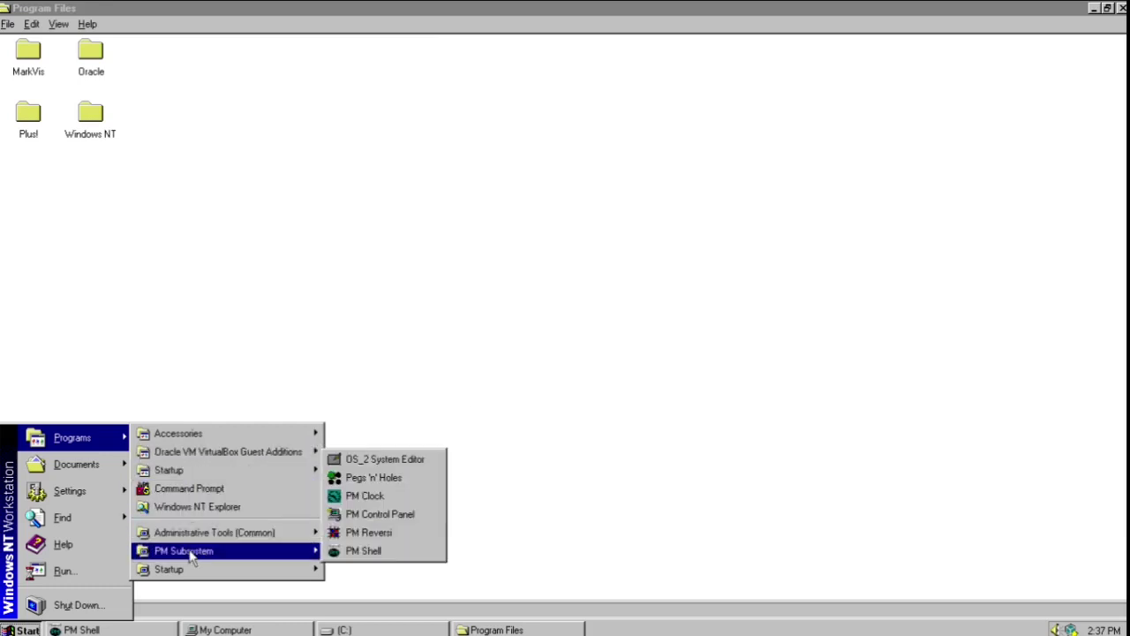
pyautogui.click(364, 480)
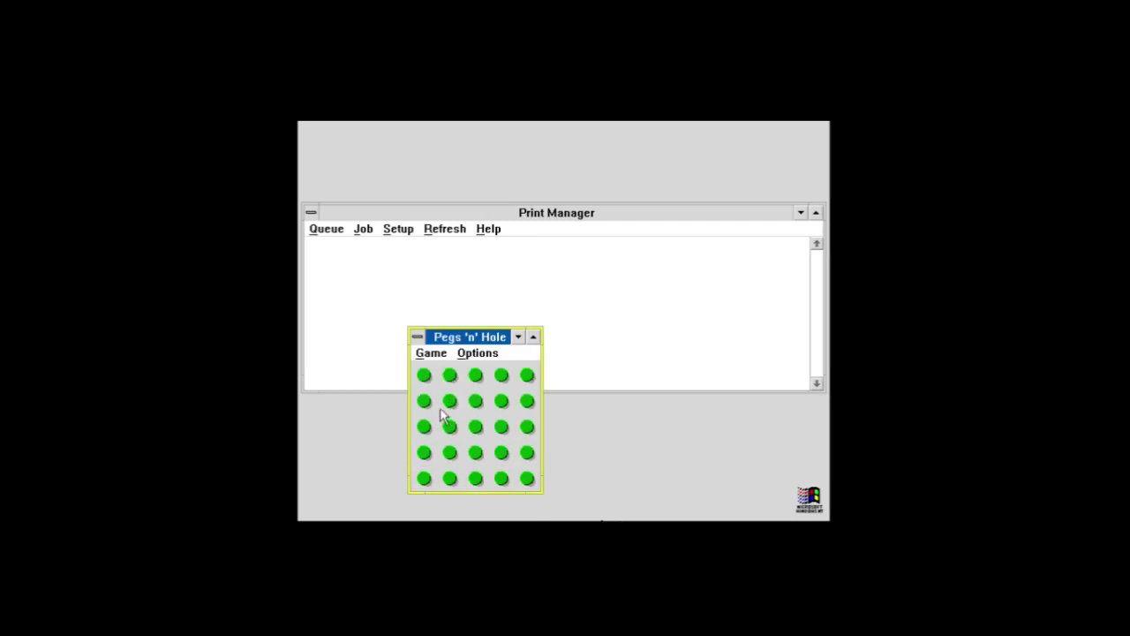
# Try a few peg moves around the middle of the Pegs 'n' Holes board and close the game.
pyautogui.click(475, 452)
pyautogui.moveTo(500, 454); pyautogui.dragTo(479, 454)
pyautogui.moveTo(501, 427)
pyautogui.mouseDown()
pyautogui.moveTo(474, 431)
pyautogui.moveTo(481, 408)
pyautogui.moveTo(505, 461)
pyautogui.moveTo(499, 475)
pyautogui.moveTo(487, 458)
pyautogui.moveTo(449, 461)
pyautogui.moveTo(489, 419)
pyautogui.moveTo(446, 471)
pyautogui.moveTo(450, 454)
pyautogui.moveTo(477, 452)
pyautogui.moveTo(478, 481)
pyautogui.moveTo(512, 446)
pyautogui.mouseUp()
pyautogui.moveTo(475, 401); pyautogui.dragTo(475, 452)
pyautogui.click(426, 340)
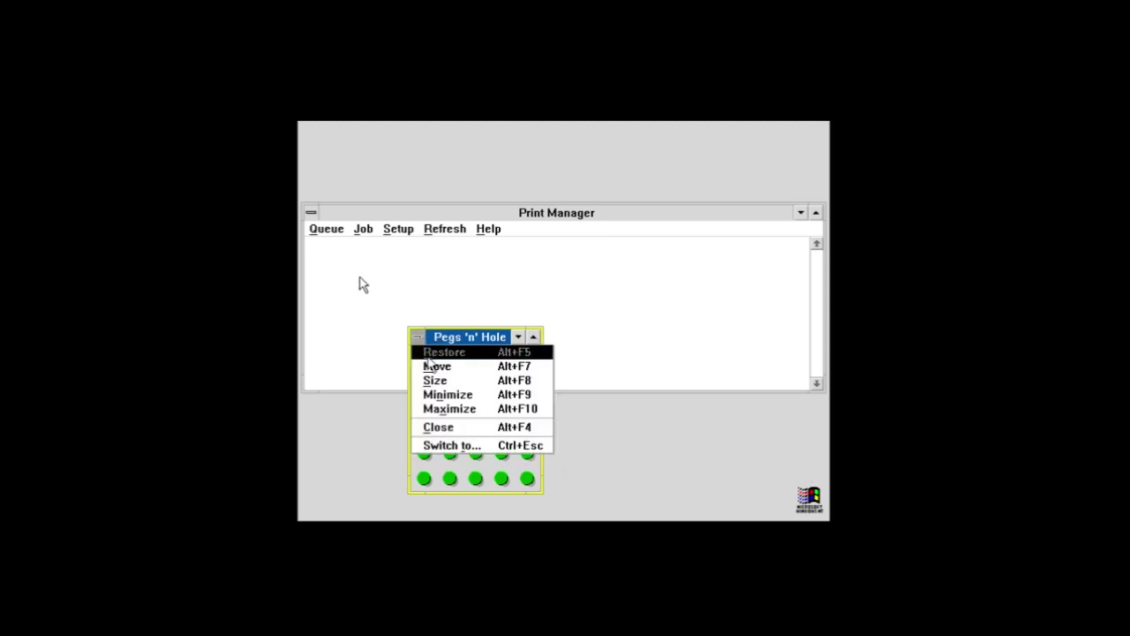
pyautogui.click(432, 427)
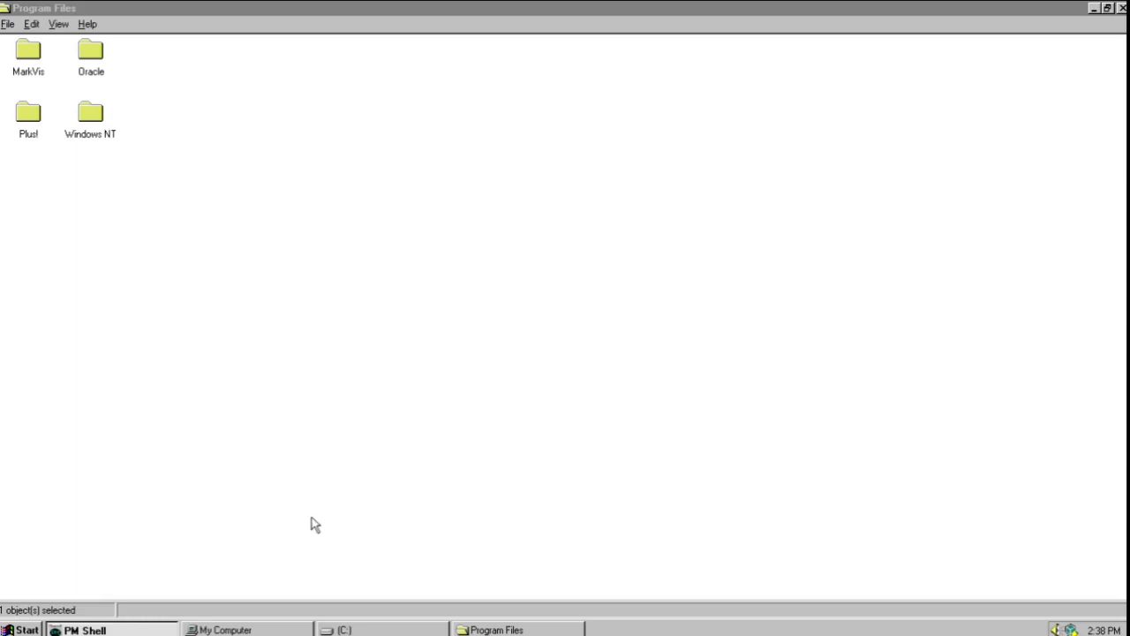
# Bring the Program Files folder to the front and close it along with the (C:) window.
pyautogui.click(462, 630)
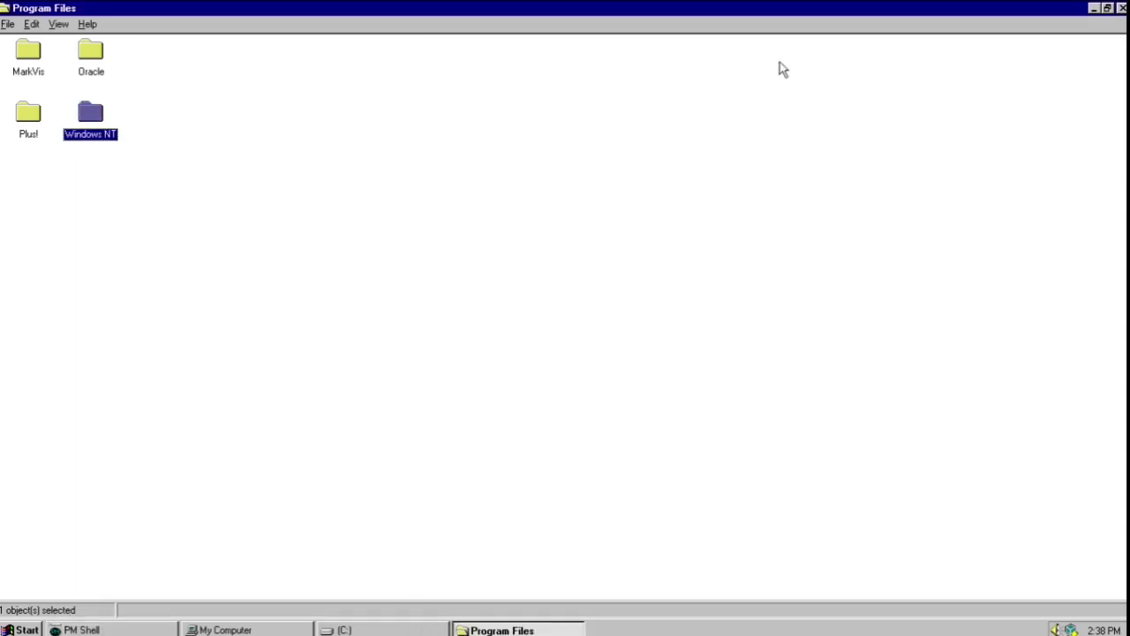
pyautogui.click(1120, 8)
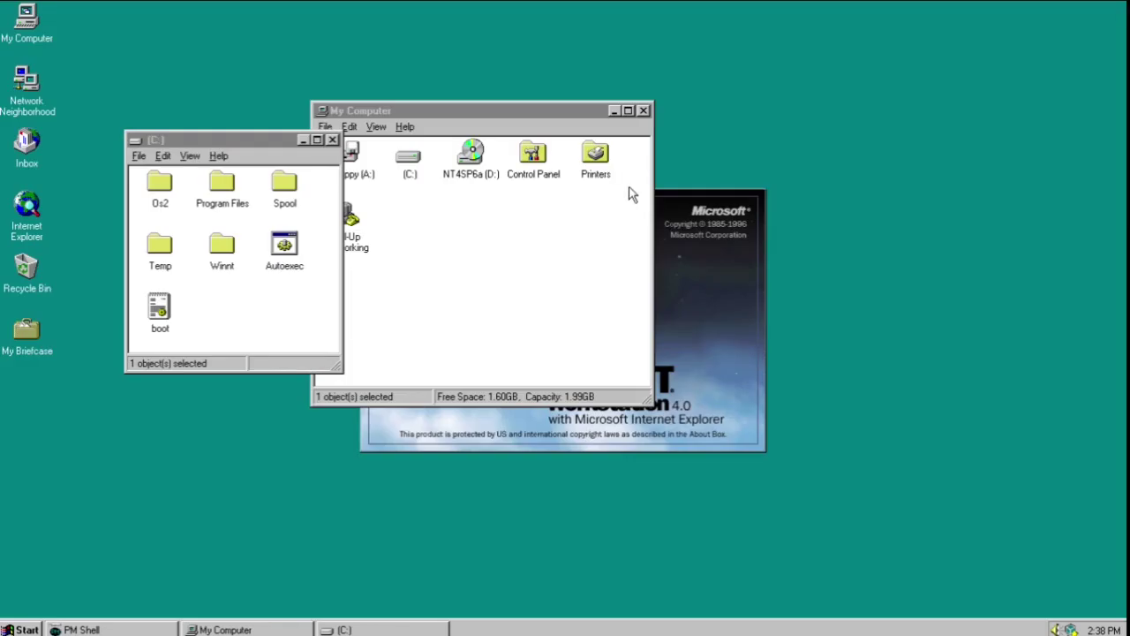
pyautogui.click(332, 141)
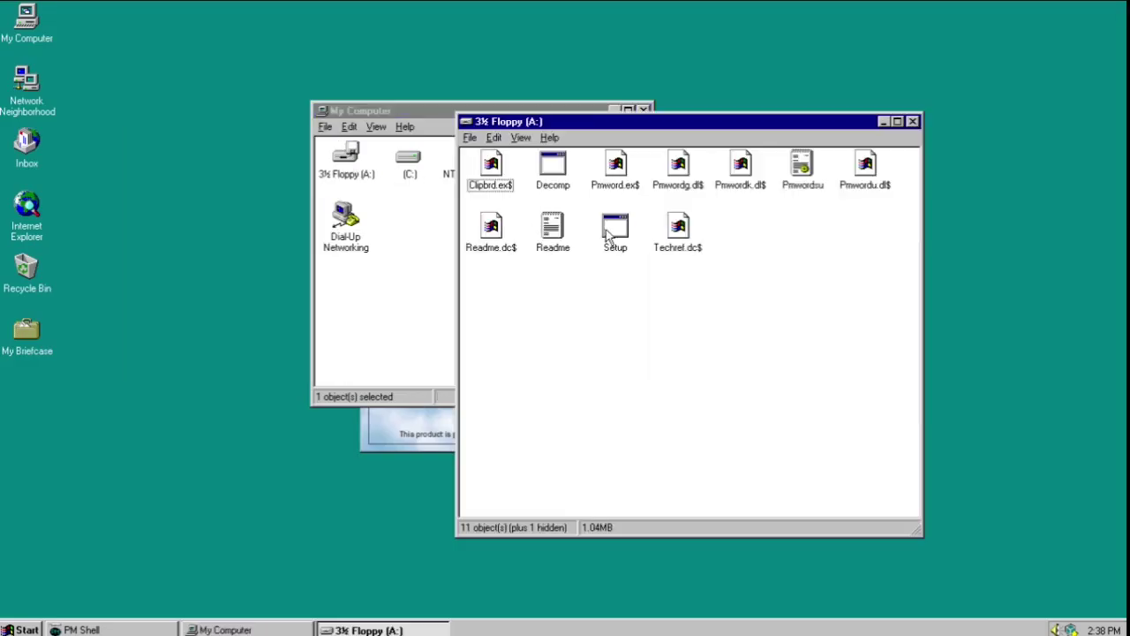
# Run Setup from the 3½ Floppy (A:) and choose to install Word for OS/2 on Hard Drive C.
pyautogui.doubleClick(613, 228)
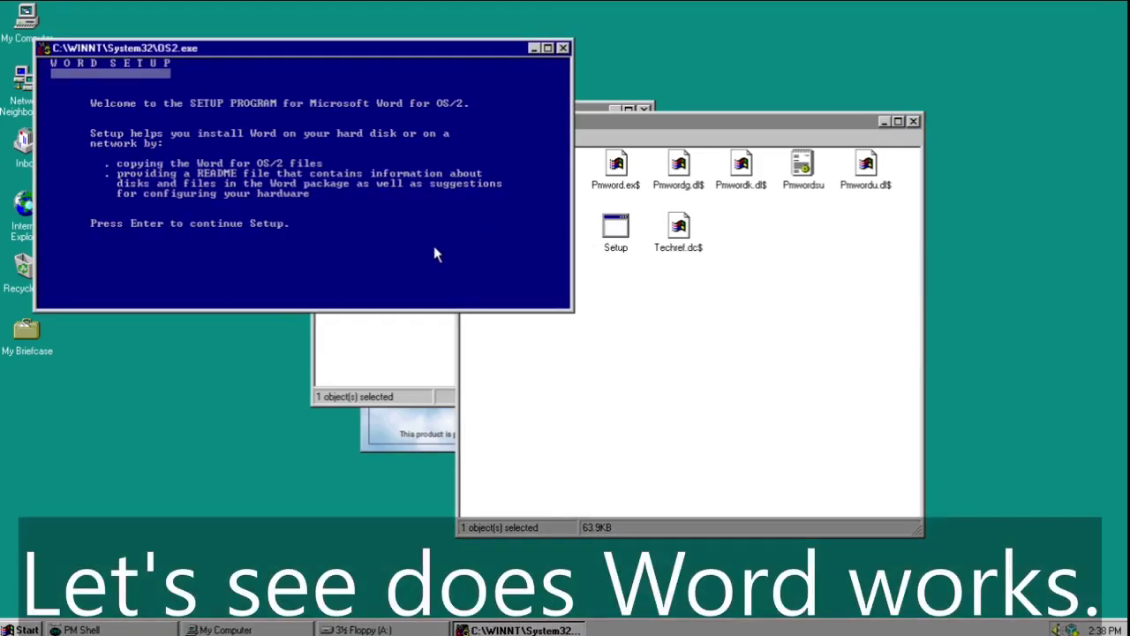
pyautogui.press('Return')
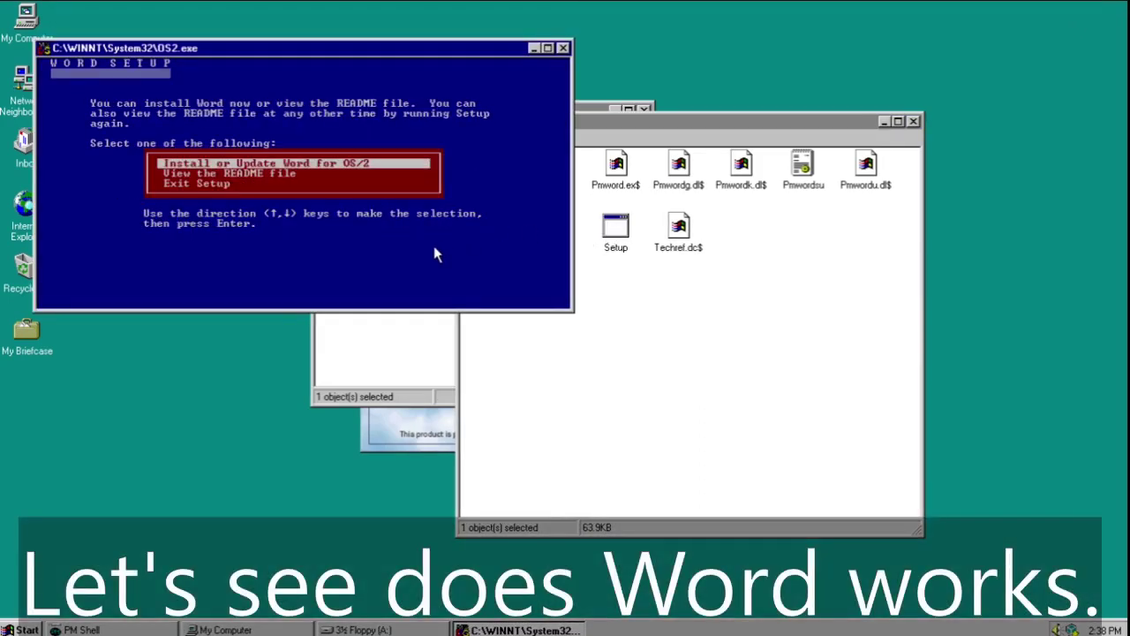
pyautogui.press('Return')
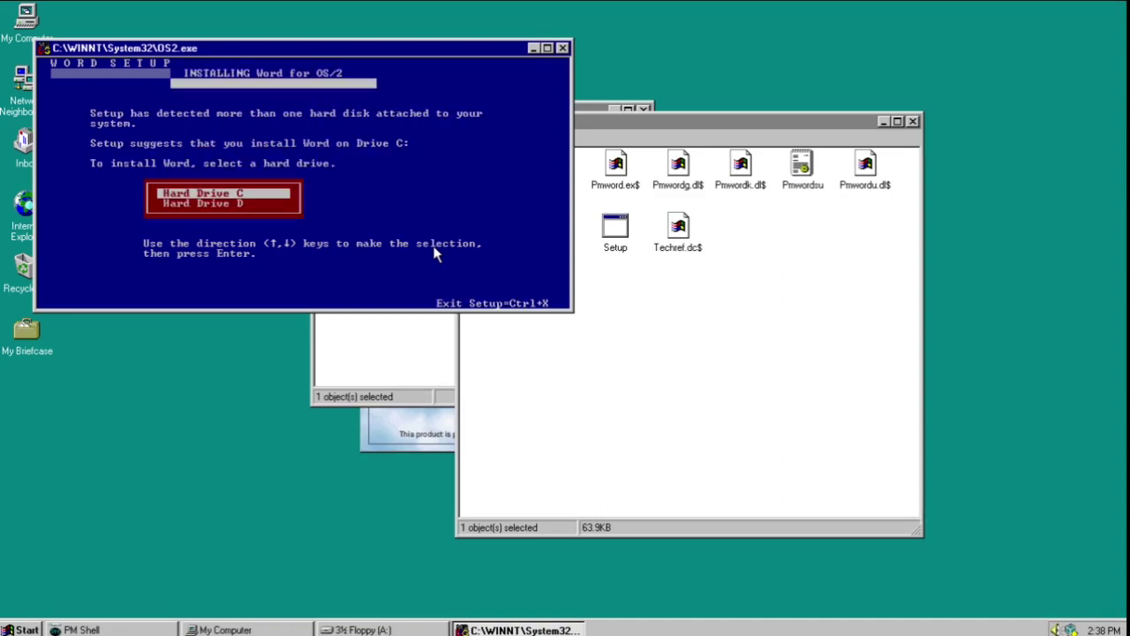
pyautogui.press('Down')
pyautogui.press('Up')
pyautogui.press('Return')
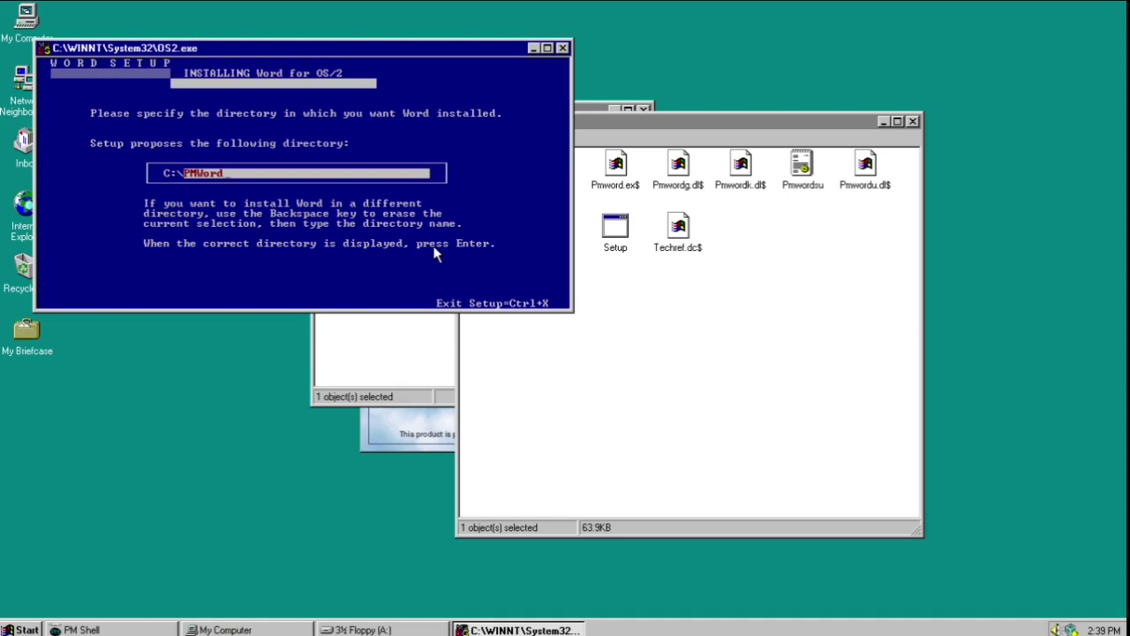
# Replace the proposed installation directory with C:\OS2WORD and accept it.
pyautogui.press('BackSpace')
pyautogui.press('BackSpace')
pyautogui.press('BackSpace')
pyautogui.press('BackSpace')
pyautogui.press('BackSpace')
pyautogui.press('BackSpace')
pyautogui.write('OS2WORD')
pyautogui.press('Return')
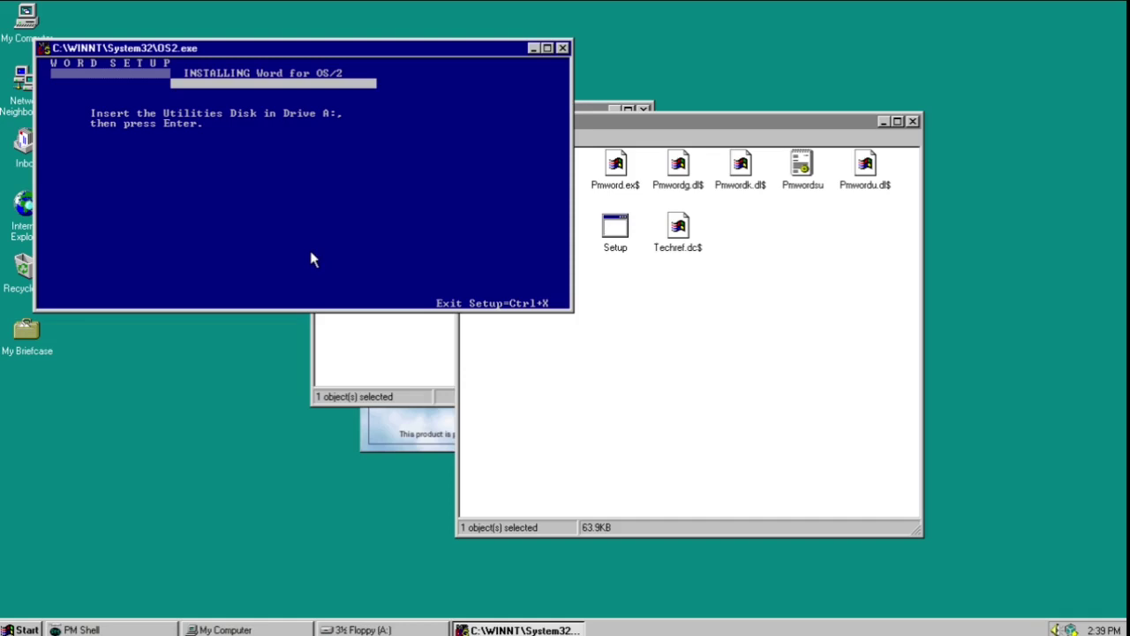
# Continue Setup with the Utilities Disk and the Conversions and Filters Disk, and choose to install conversions.
pyautogui.press('Return')
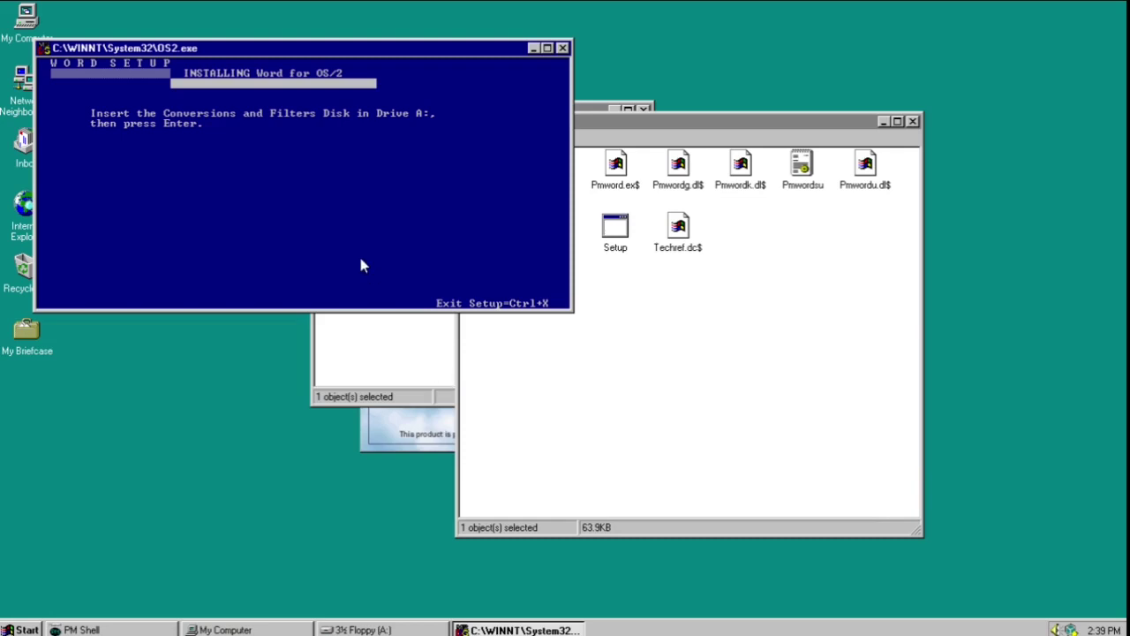
pyautogui.press('Return')
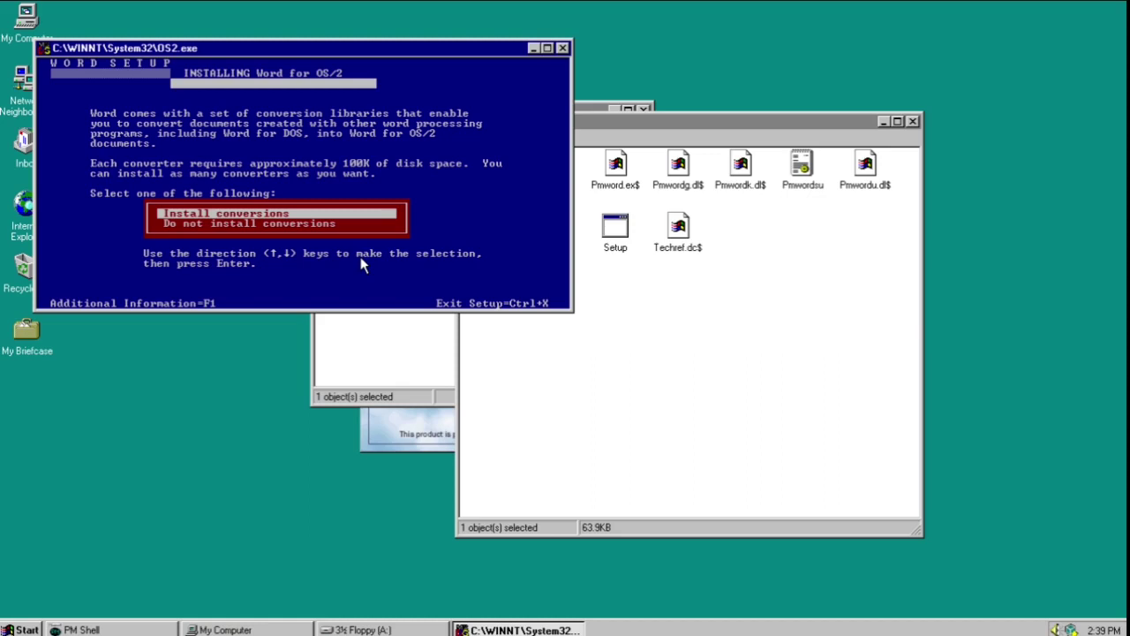
pyautogui.press('Return')
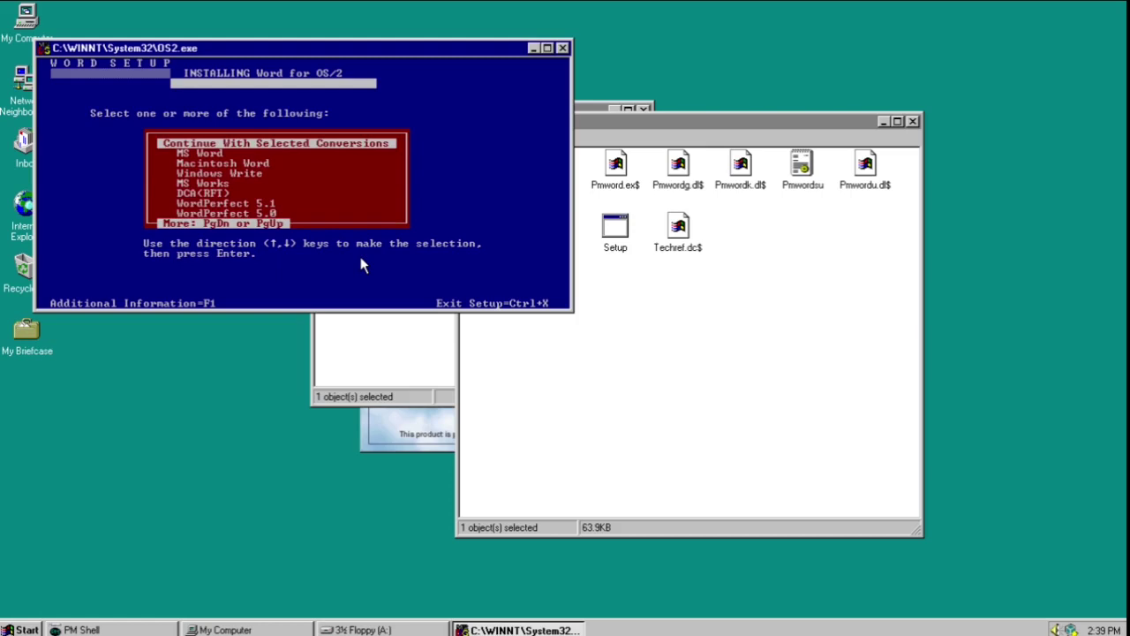
# Mark the MS Word, Windows Write and Macintosh Word conversions for installation.
pyautogui.press('Down')
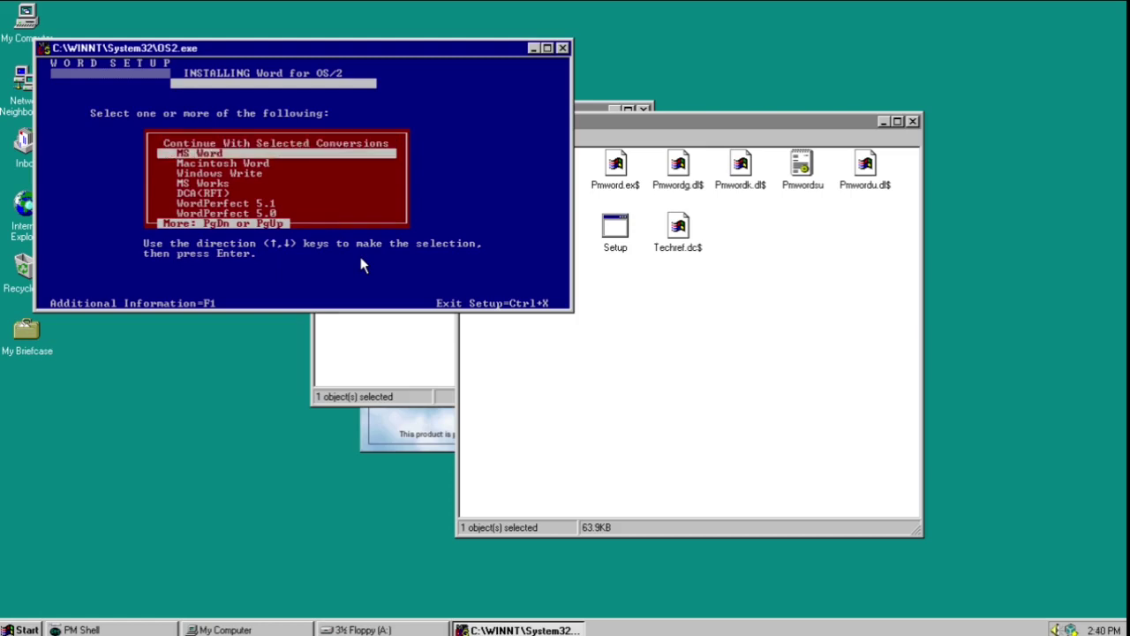
pyautogui.press('Return')
pyautogui.press('Down')
pyautogui.press('Down')
pyautogui.press('Down')
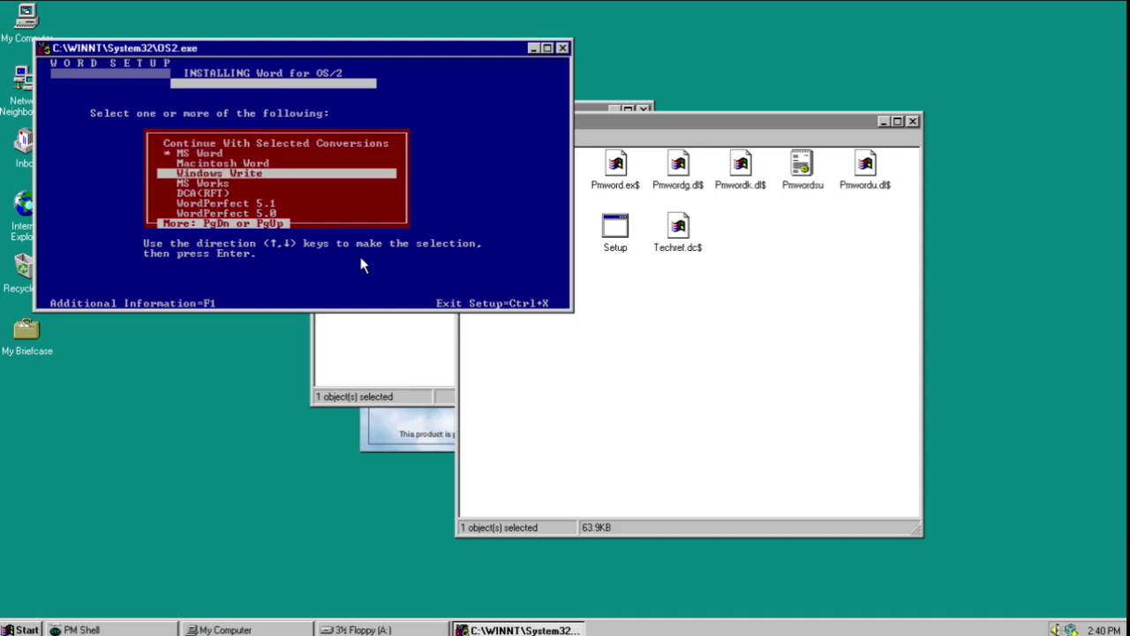
pyautogui.press('Return')
pyautogui.press('Down')
pyautogui.press('Down')
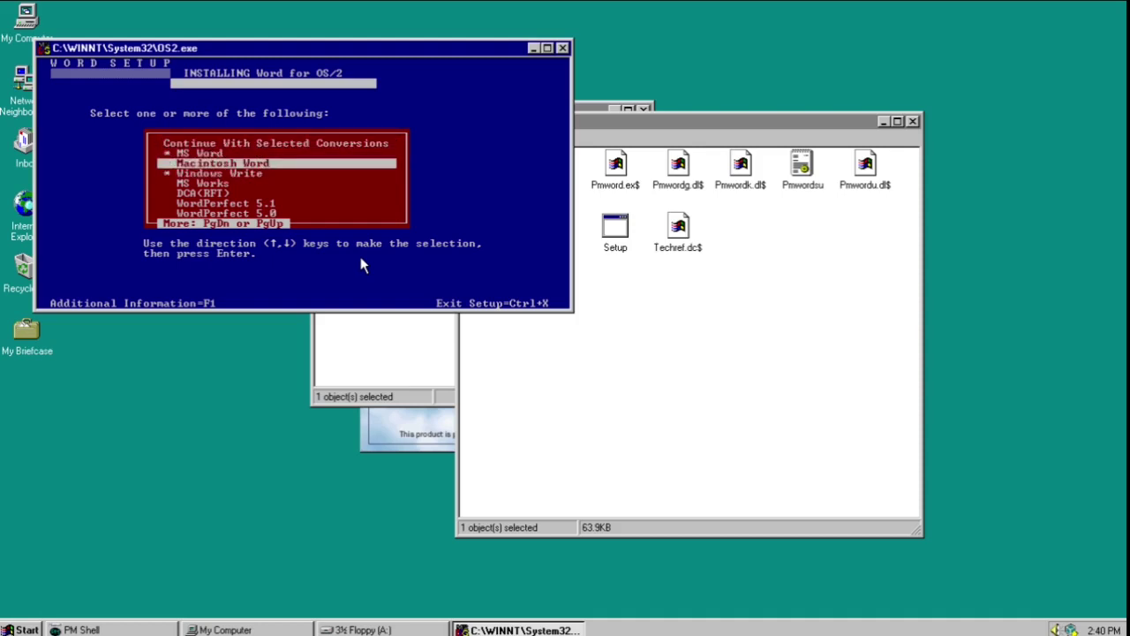
pyautogui.press('Return')
# Mark the WordPerfect 5.1 conversion for installation.
pyautogui.press('Down')
pyautogui.press('Down')
pyautogui.press('Down')
pyautogui.press('Down')
pyautogui.press('Down')
pyautogui.press('Down')
pyautogui.press('Down')
pyautogui.press('Down')
pyautogui.press('Up')
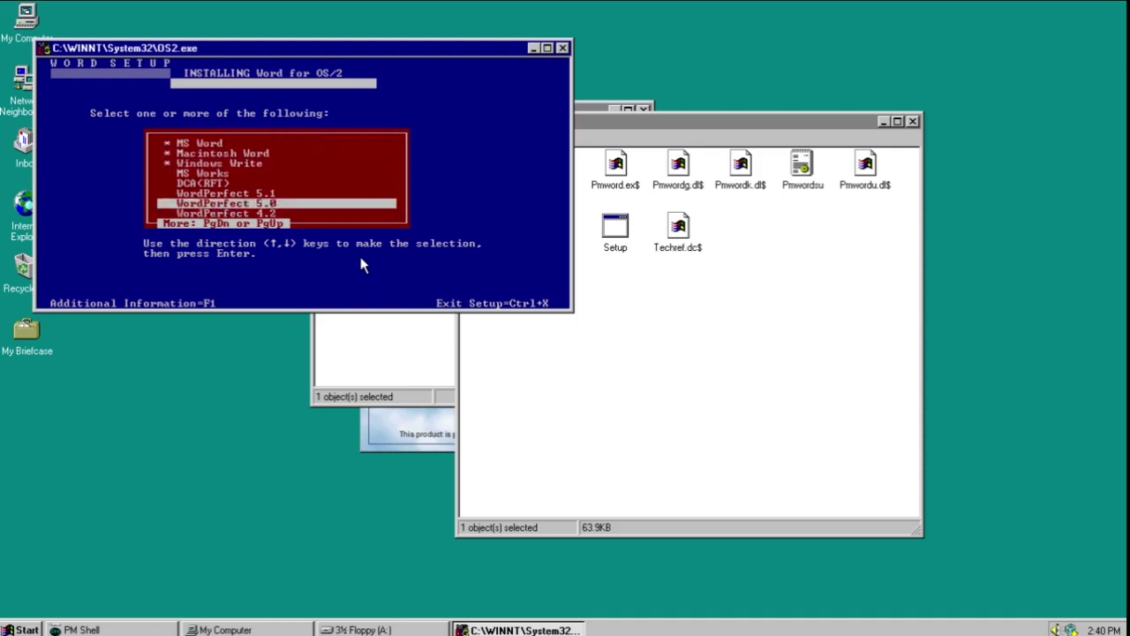
pyautogui.press('Up')
pyautogui.press('Return')
# Look through the remaining conversions and continue Setup with the selected ones.
pyautogui.press('Down')
pyautogui.press('Down')
pyautogui.press('Down')
pyautogui.press('Down')
pyautogui.press('Down')
pyautogui.press('Down')
pyautogui.press('Down')
pyautogui.press('Down')
pyautogui.press('Down')
pyautogui.press('Down')
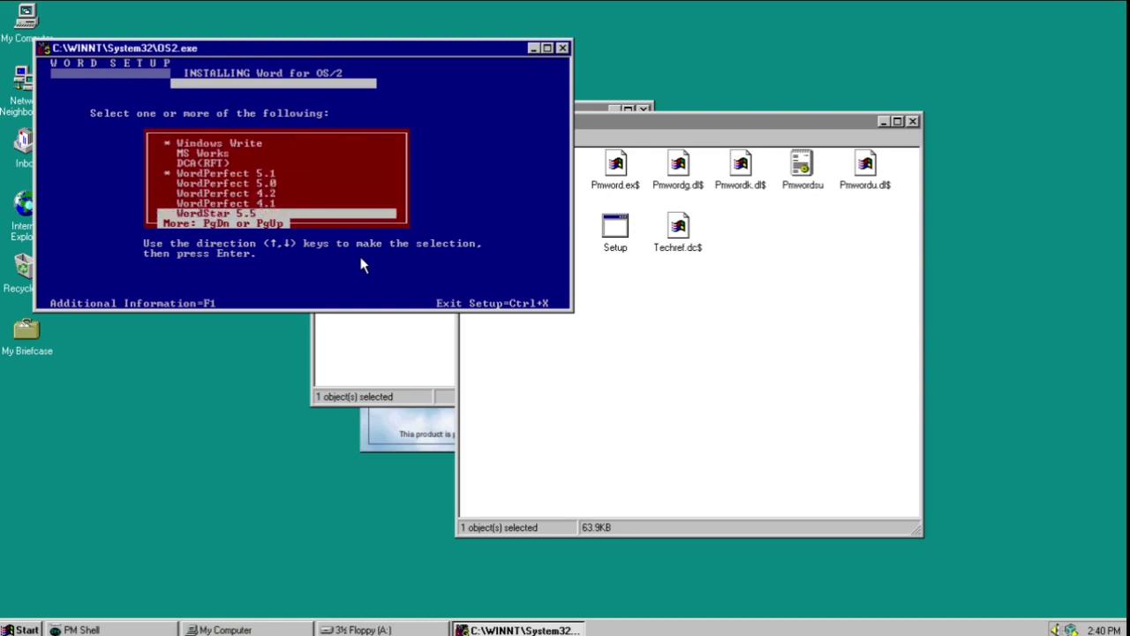
pyautogui.press('Down')
pyautogui.press('Up')
pyautogui.press('Up')
pyautogui.press('Up')
pyautogui.press('pageup')
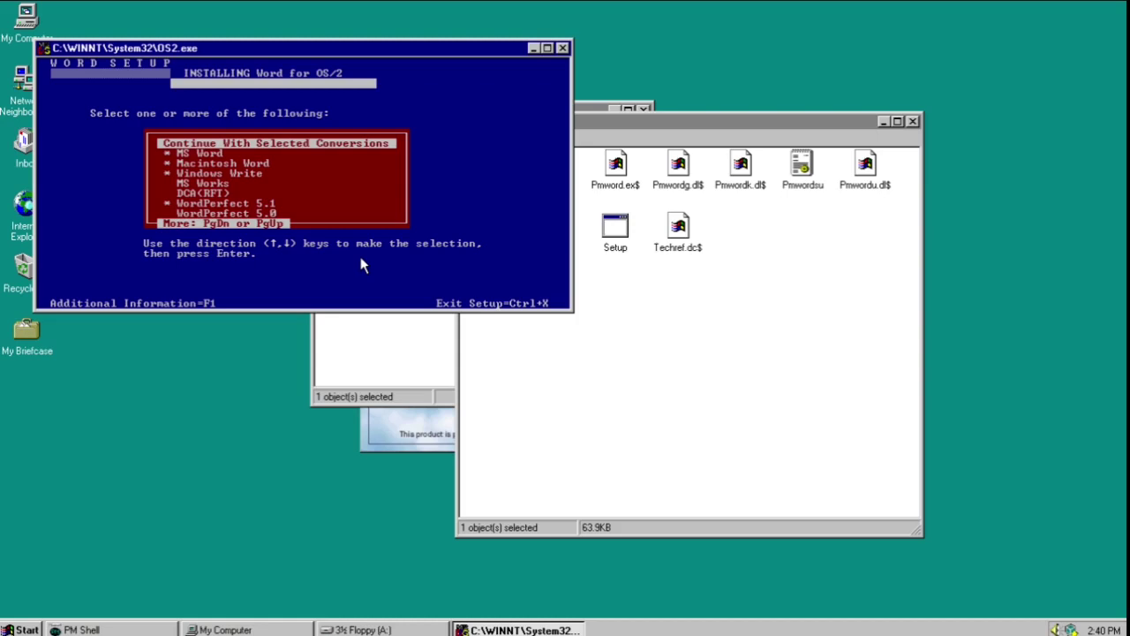
pyautogui.press('Return')
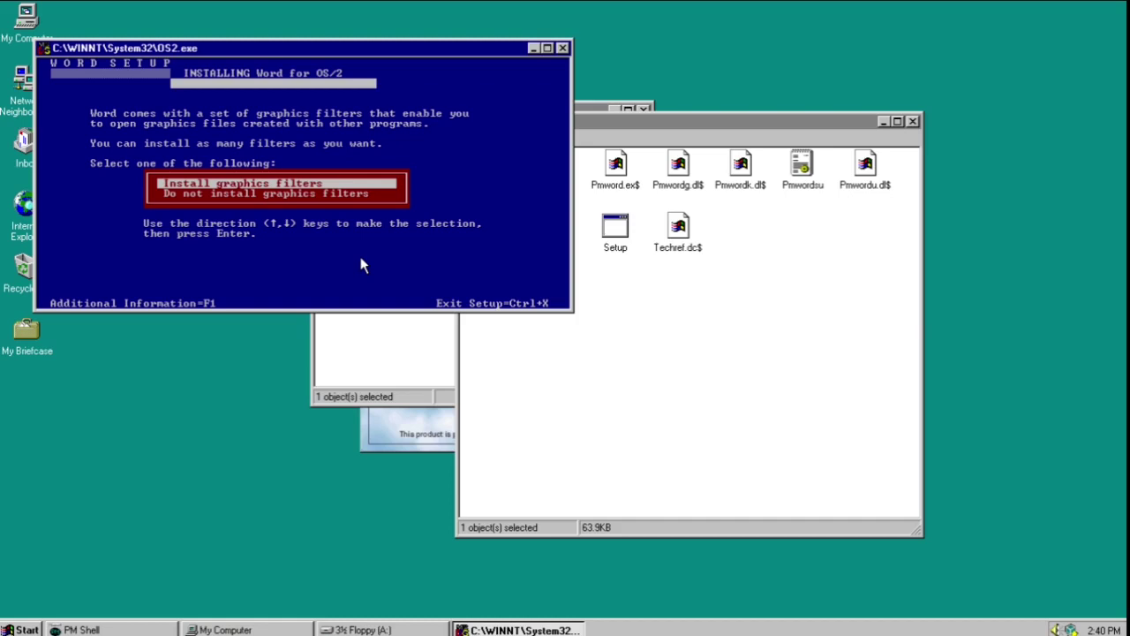
# Choose to install graphics filters, mark Presentation Manager Metafile and continue with the selected filters.
pyautogui.press('Return')
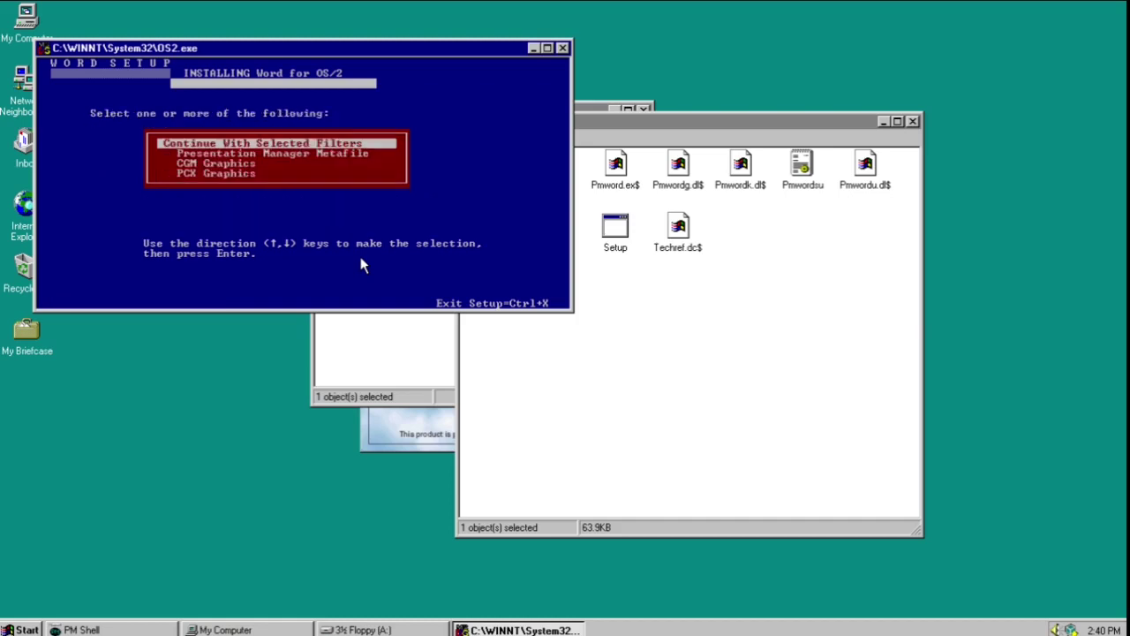
pyautogui.press('Down')
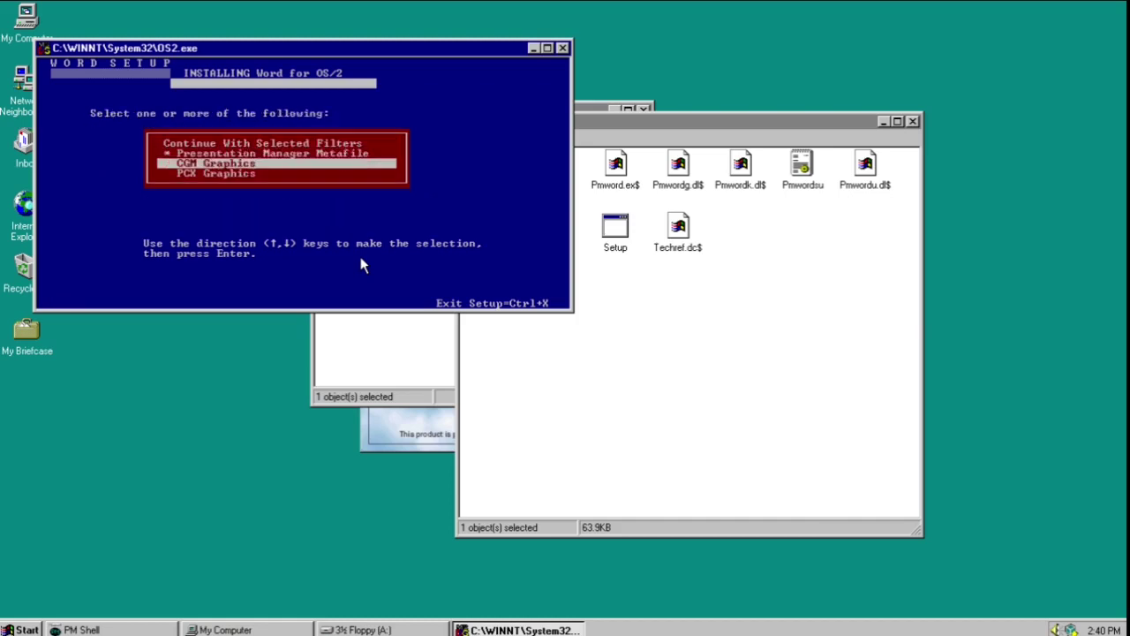
pyautogui.press('space')
pyautogui.press('Up')
pyautogui.press('Return')
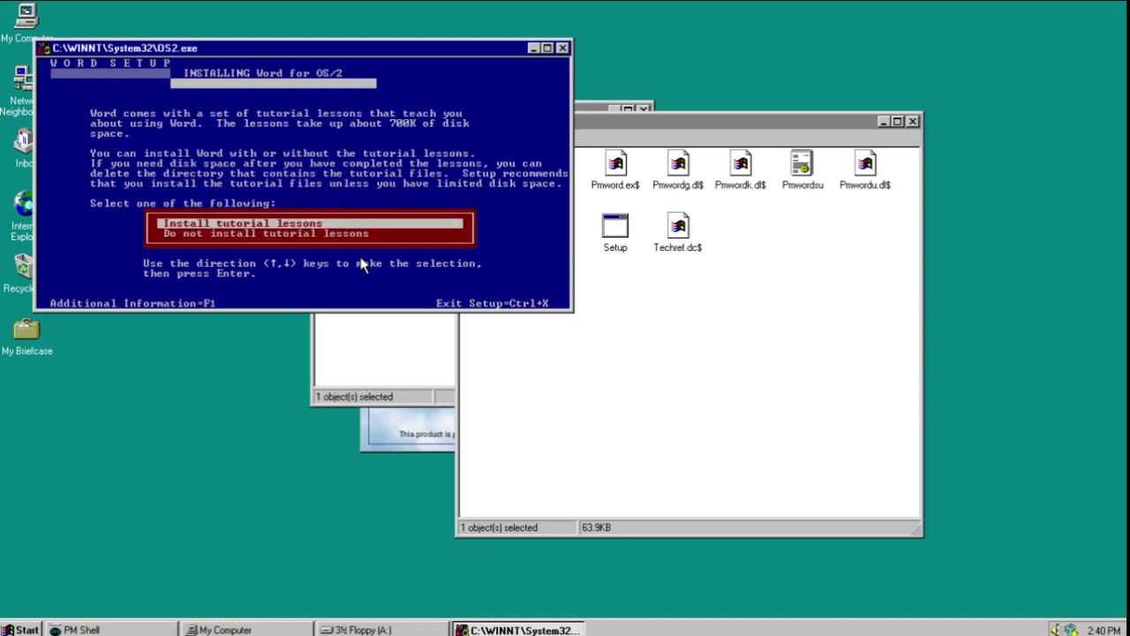
# Install the tutorial lessons and the sampler documents using the Tutorial and Samples Disk.
pyautogui.press('Return')
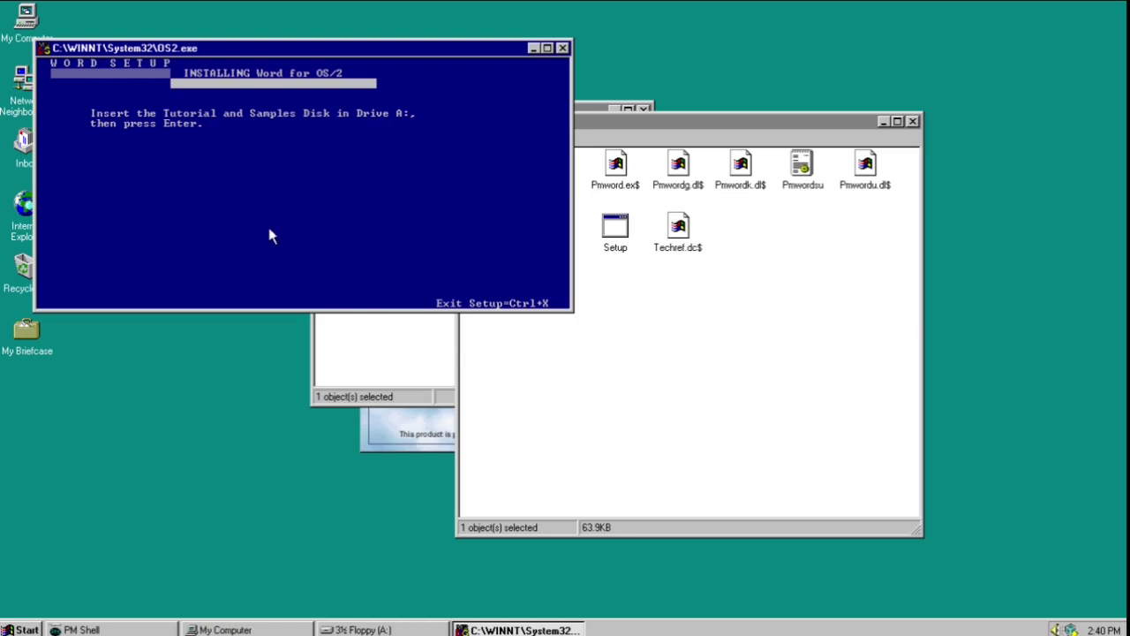
pyautogui.press('Return')
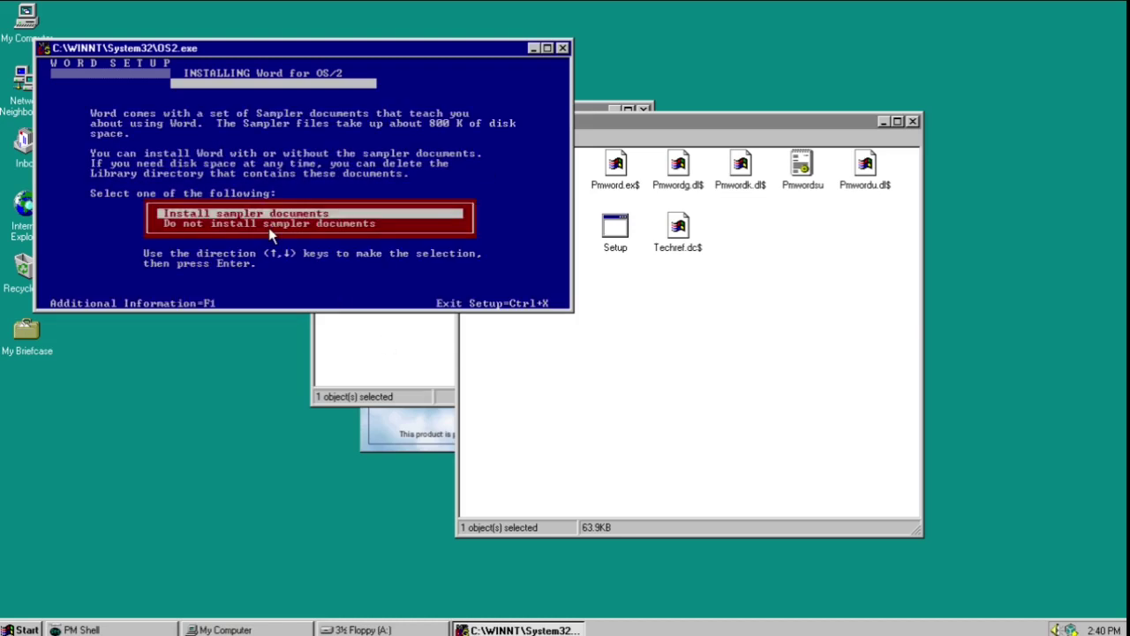
pyautogui.press('Return')
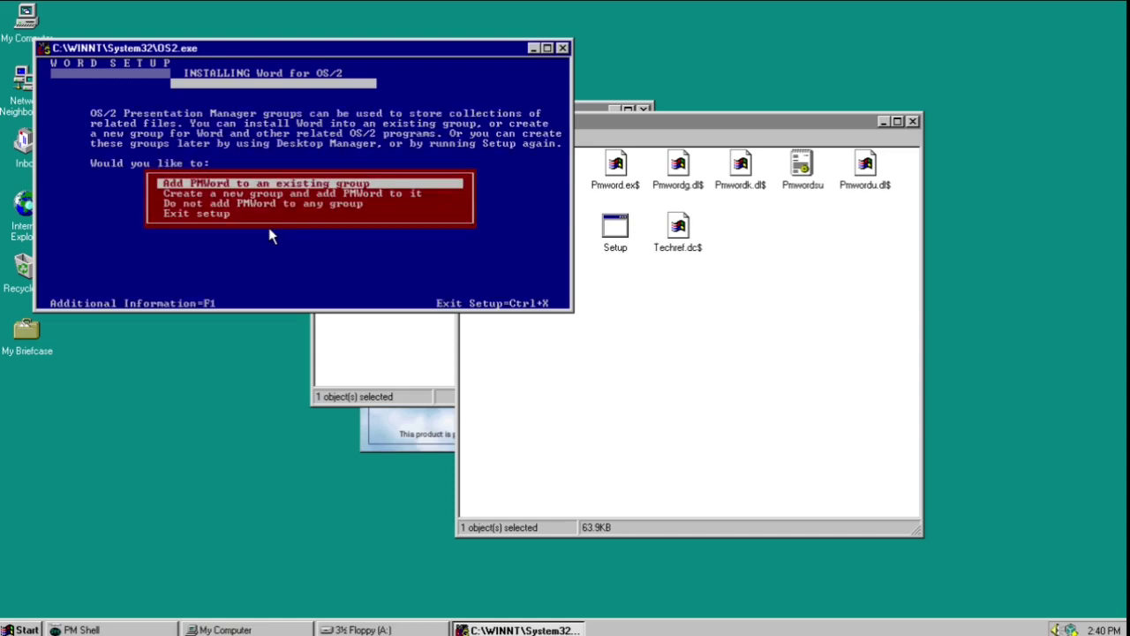
# Add PMWord to the existing Oracle VM VirtualBox Guest Additions group, titled Microsoft Word for OS/2, and finish Setup.
pyautogui.press('Return')
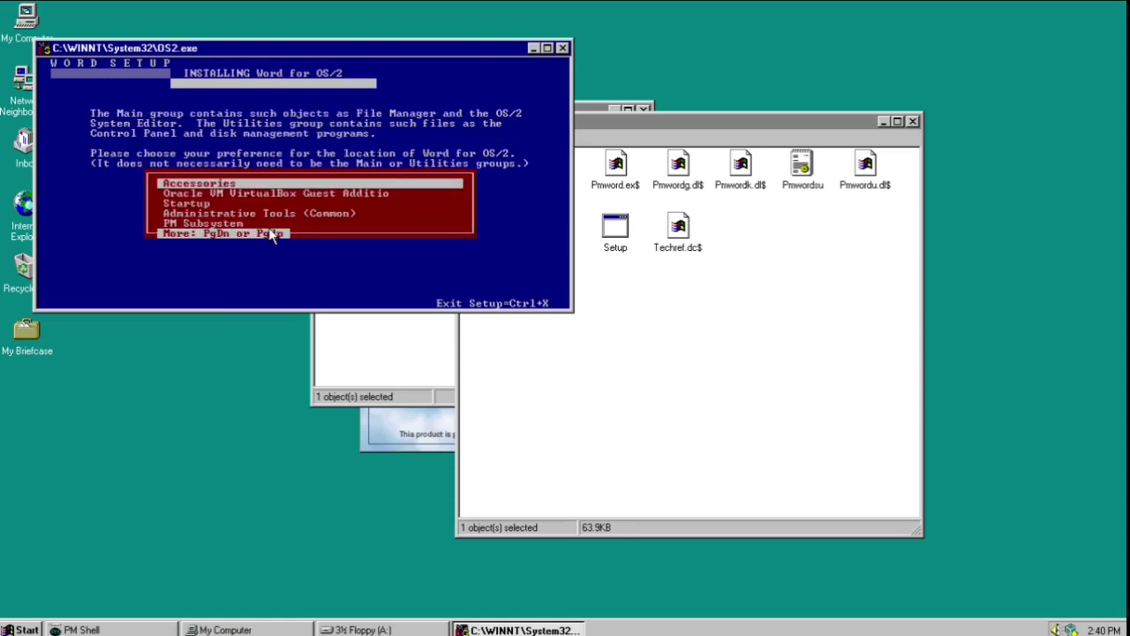
pyautogui.press('Down')
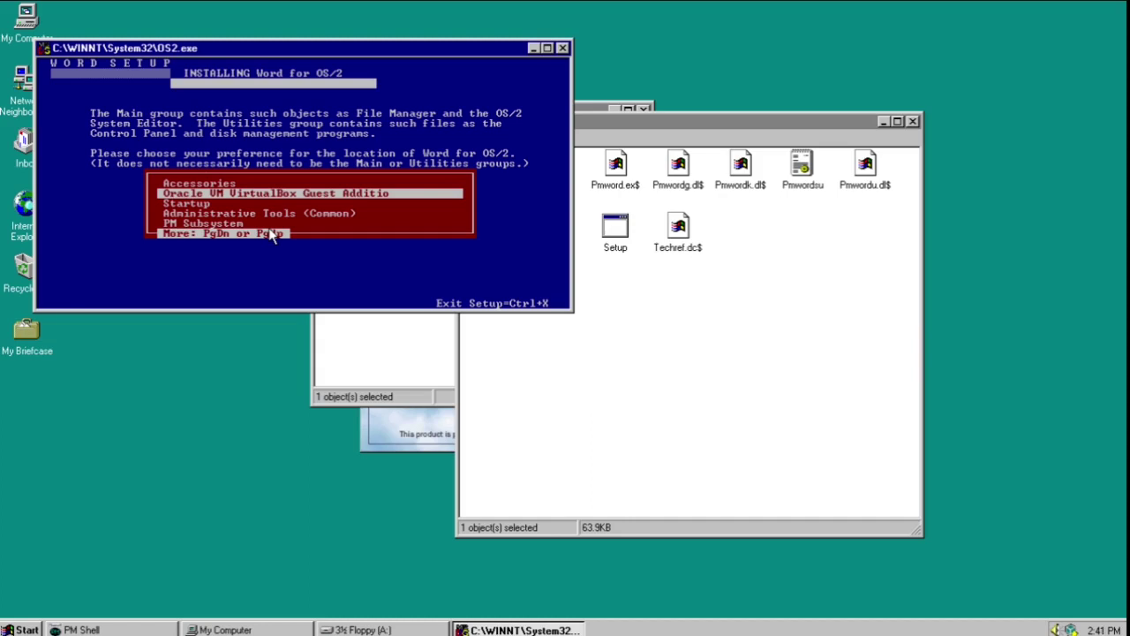
pyautogui.press('Return')
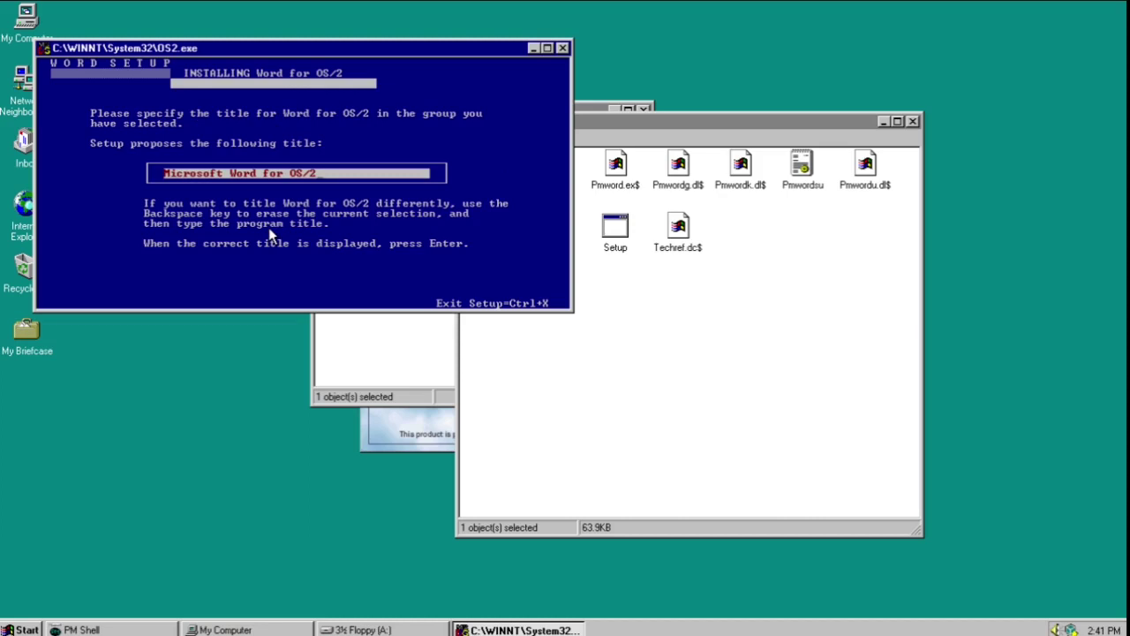
pyautogui.press('Return')
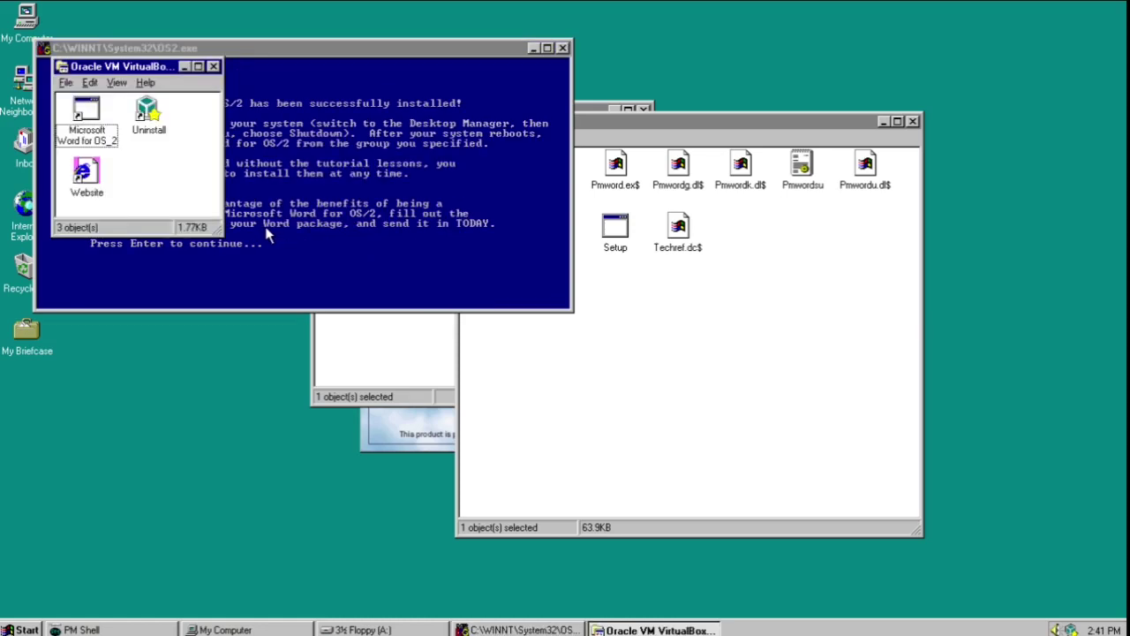
pyautogui.click(269, 226)
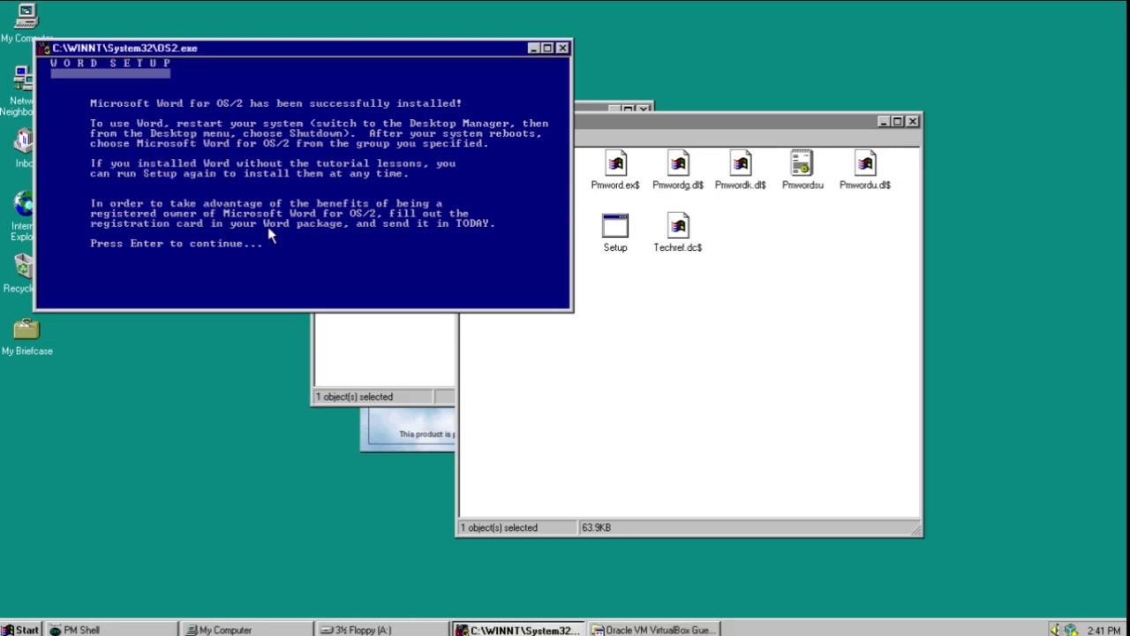
pyautogui.press('Return')
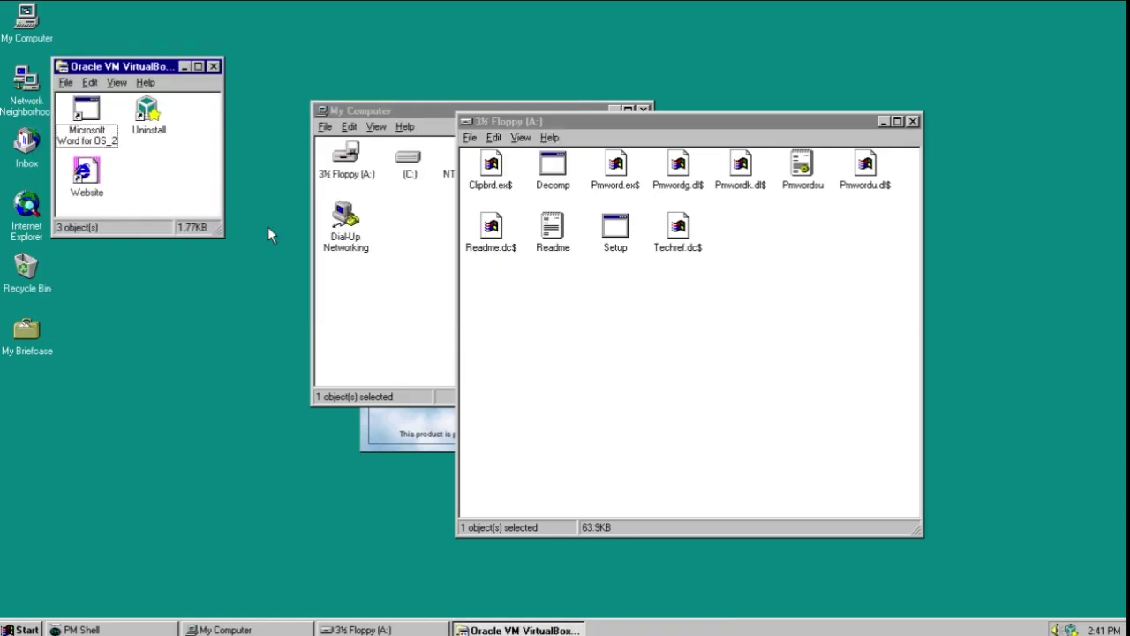
# Launch Microsoft Word for OS/2 from its group window and minimize Print Manager in the PM Shell.
pyautogui.doubleClick(88, 113)
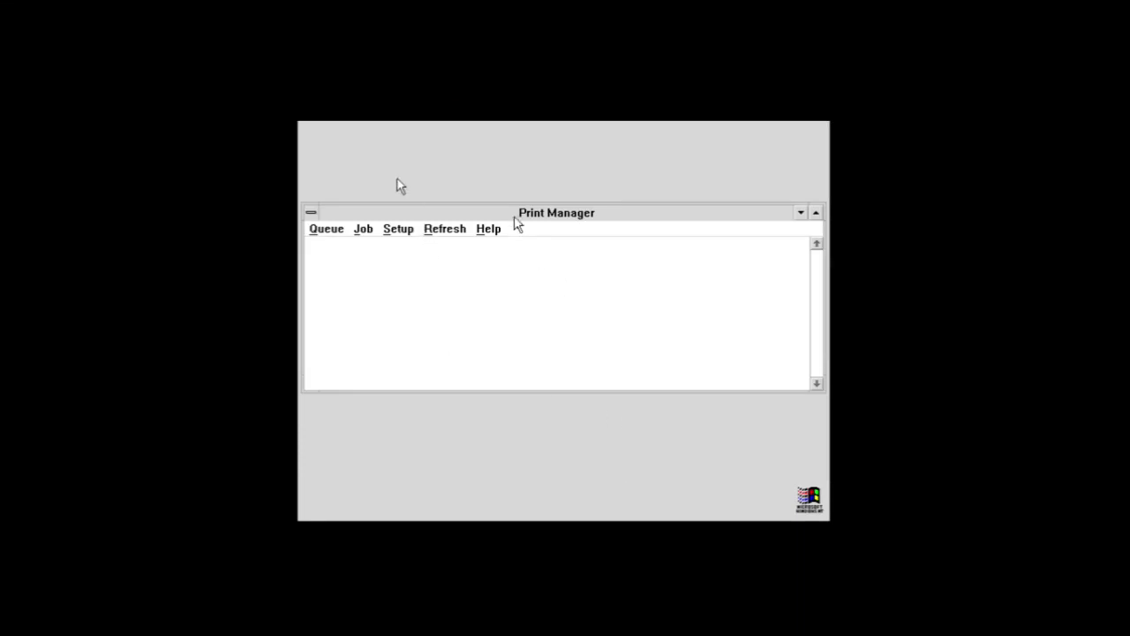
pyautogui.click(799, 218)
pyautogui.click(801, 215)
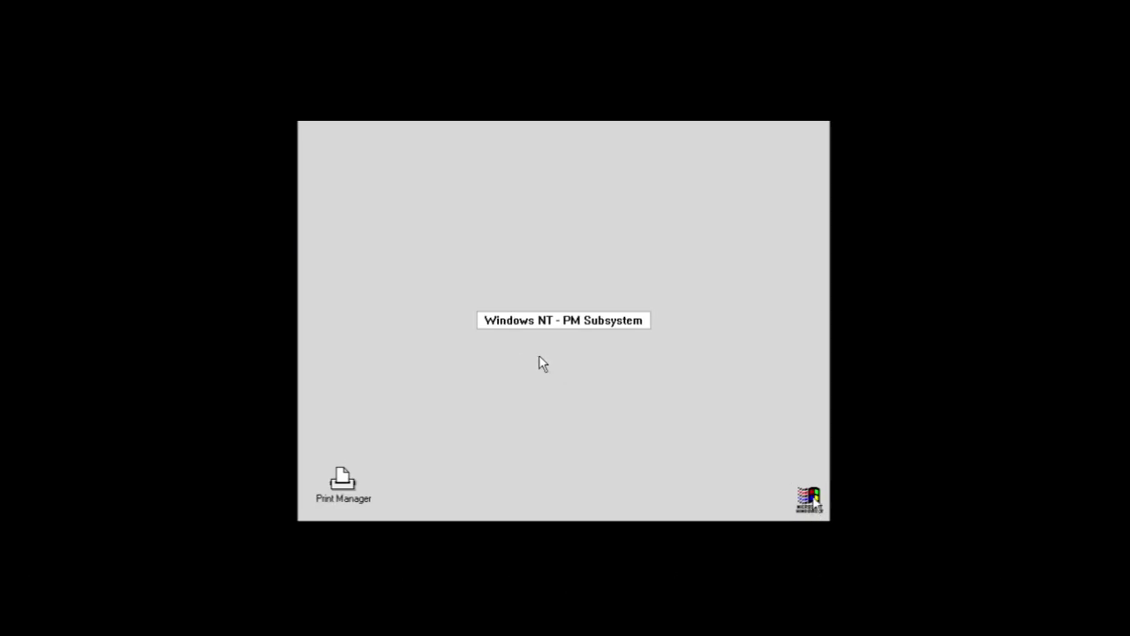
# Return to the Windows NT desktop, try launching Microsoft Word for OS/2 again and switch between desktops.
pyautogui.hotkey('alt', 'Tab')
pyautogui.doubleClick(95, 131)
pyautogui.hotkey('alt', 'Tab')
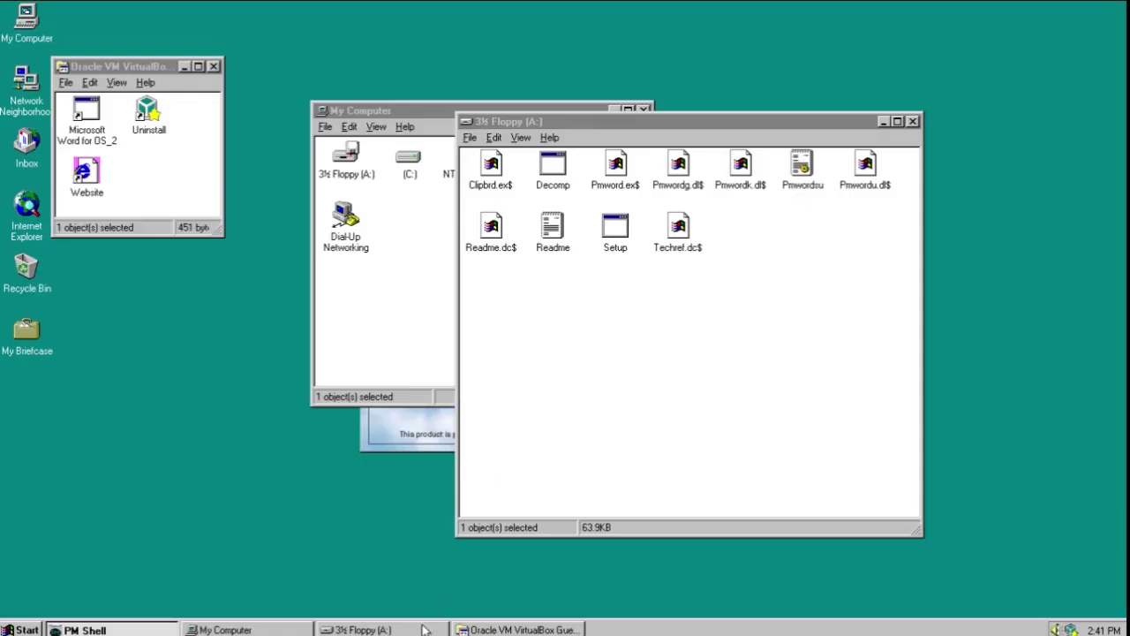
# Move the Oracle VM VirtualBox Guest Additions window away from the desktop icons and enlarge it to show all its items.
pyautogui.moveTo(134, 58); pyautogui.dragTo(235, 123)
pyautogui.moveTo(163, 131); pyautogui.dragTo(286, 160)
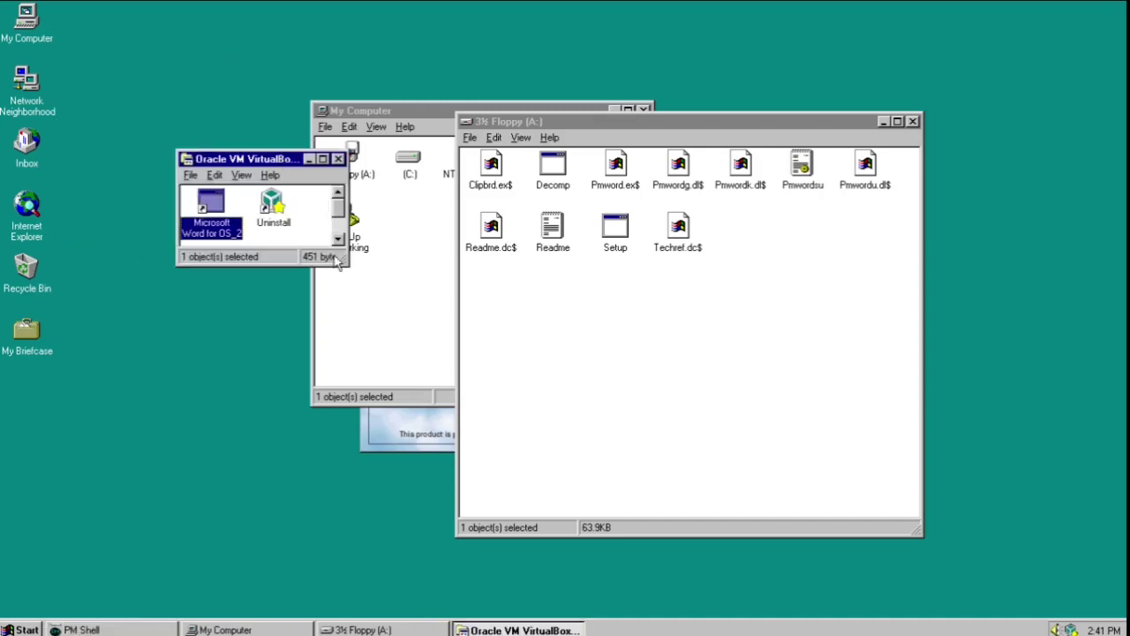
pyautogui.moveTo(346, 267); pyautogui.dragTo(412, 410)
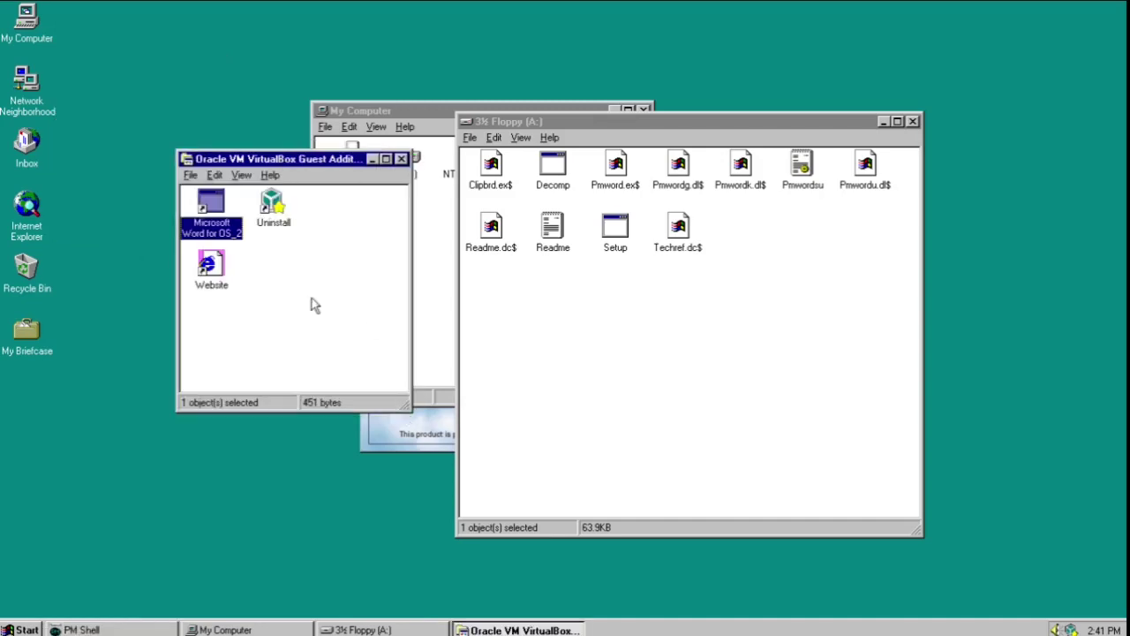
# Try launching Microsoft Word for OS/2 from the Oracle VM VirtualBox Guest Additions window once more and close that window.
pyautogui.doubleClick(212, 204)
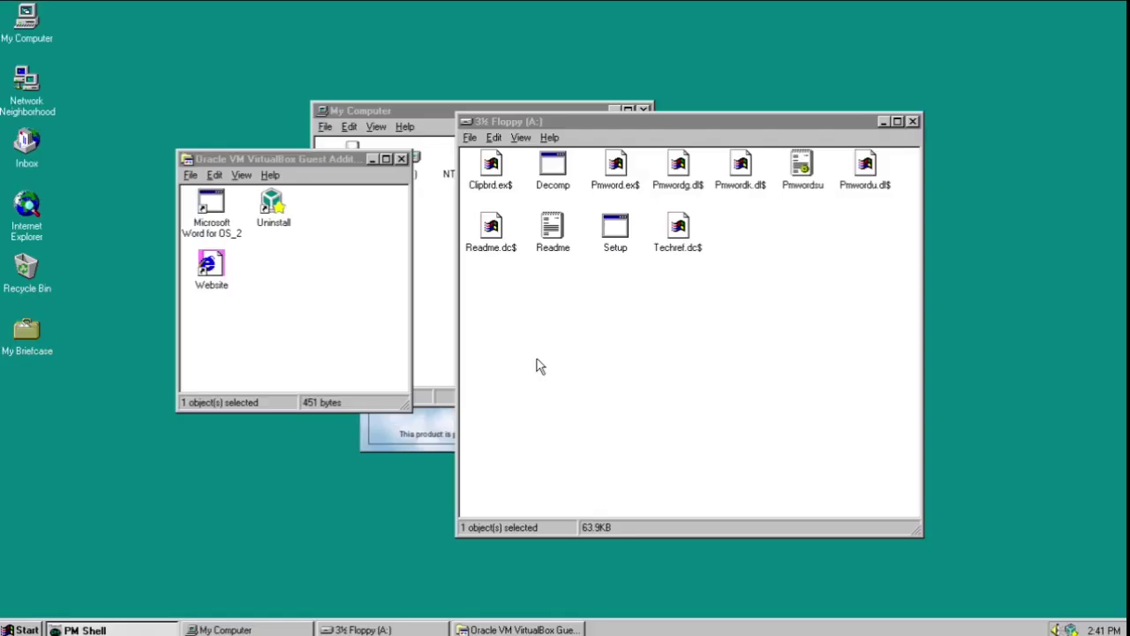
pyautogui.click(402, 159)
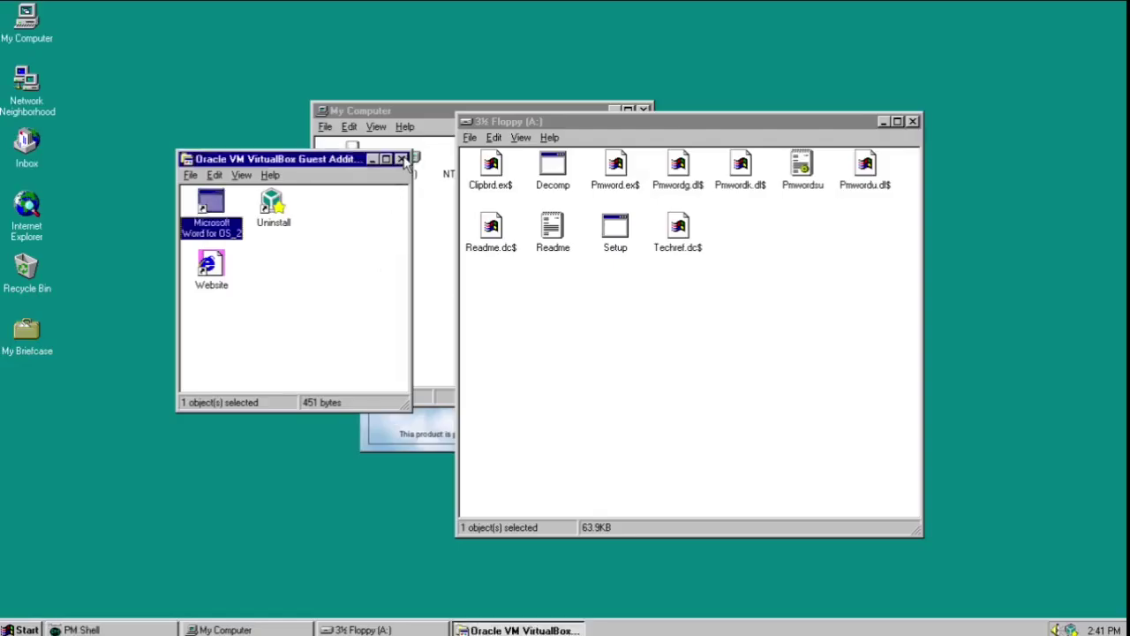
# Try starting Microsoft Word for OS_2 from the installed programs list and return to the Windows NT desktop.
pyautogui.click(24, 628)
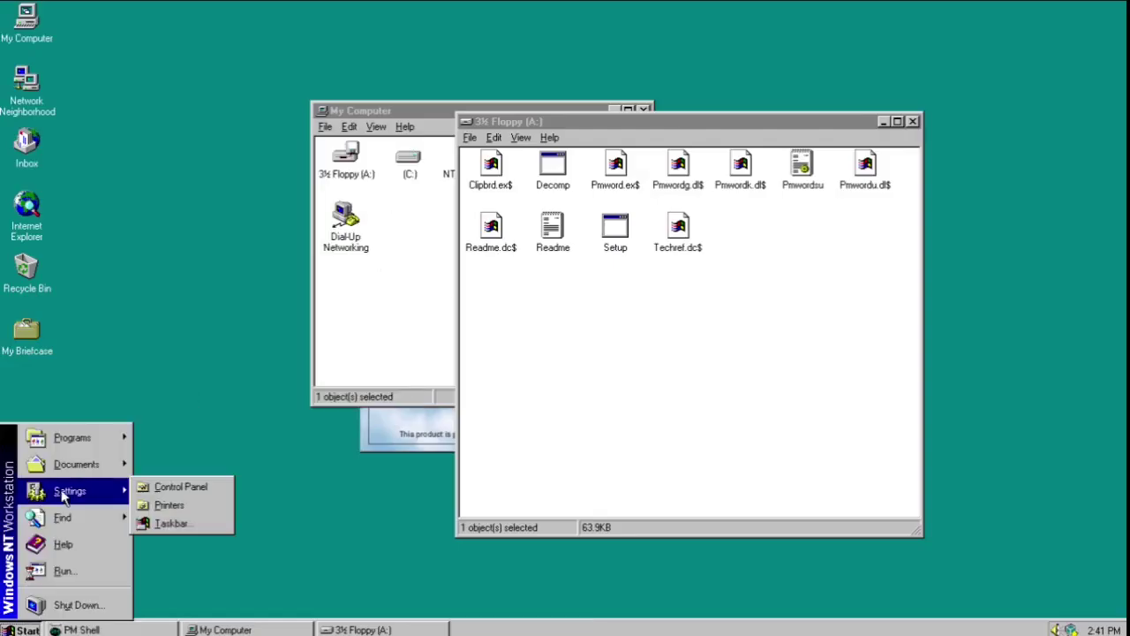
pyautogui.moveTo(63, 446)
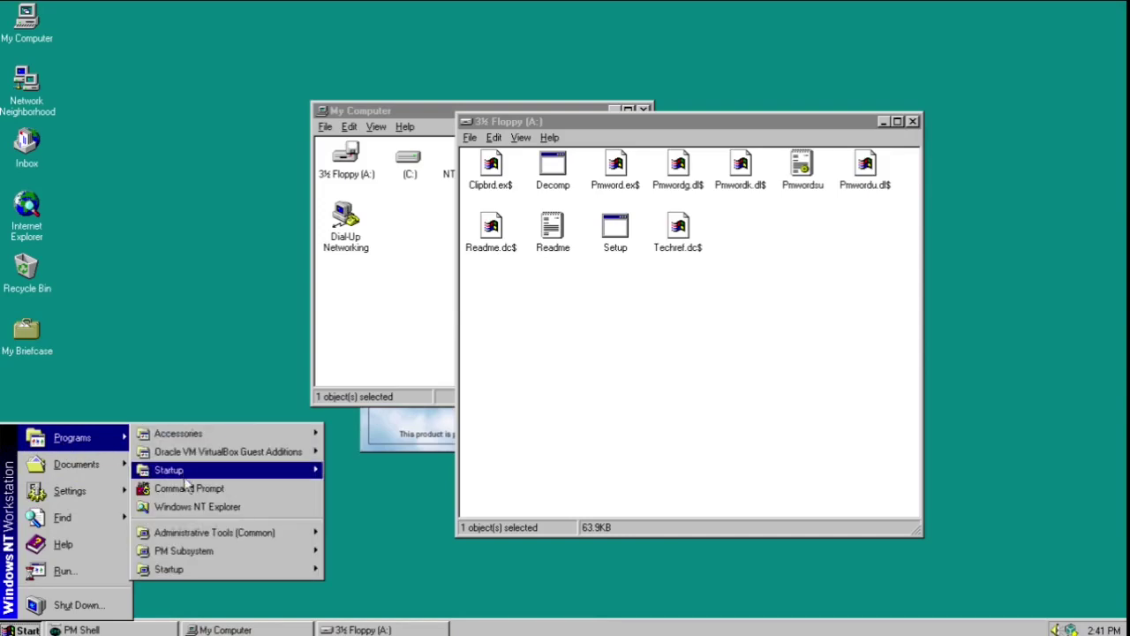
pyautogui.moveTo(188, 474)
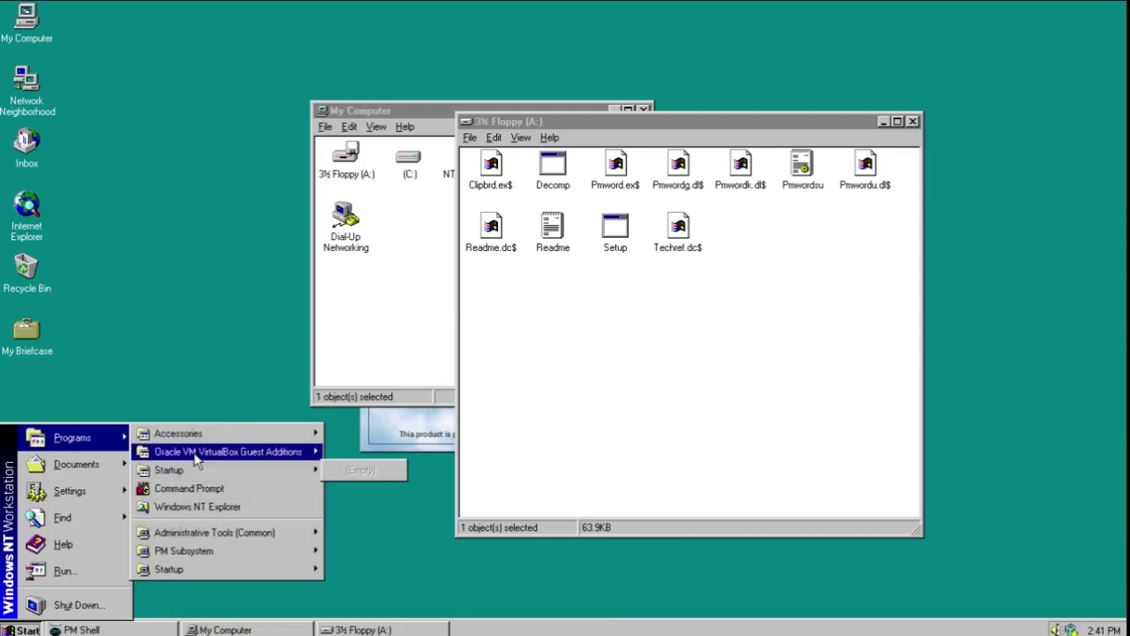
pyautogui.moveTo(200, 441)
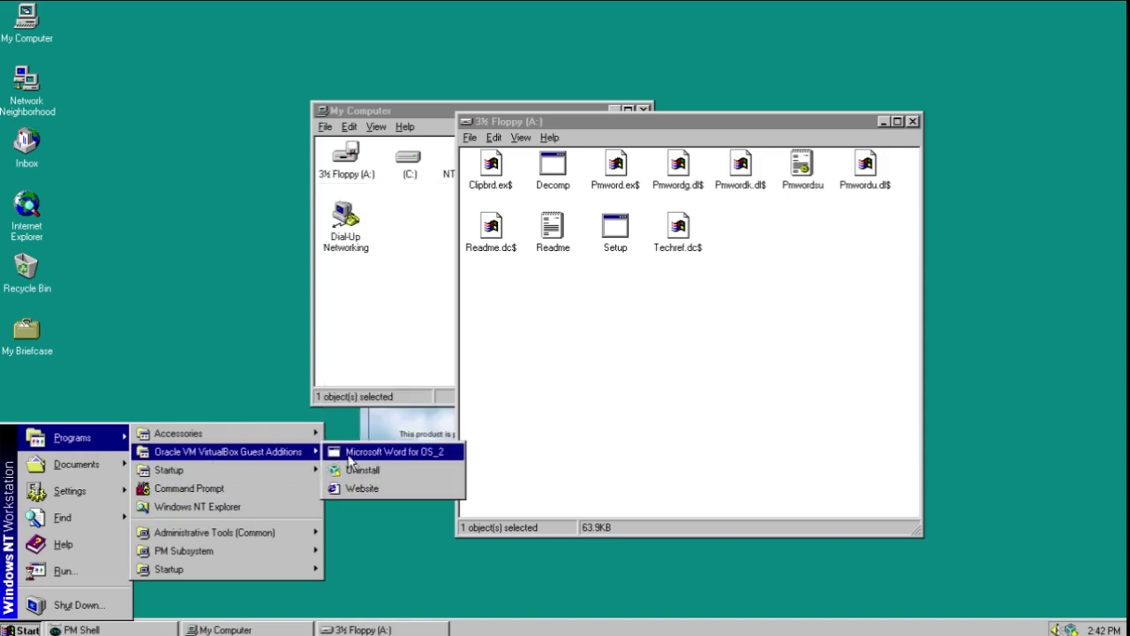
pyautogui.click(349, 454)
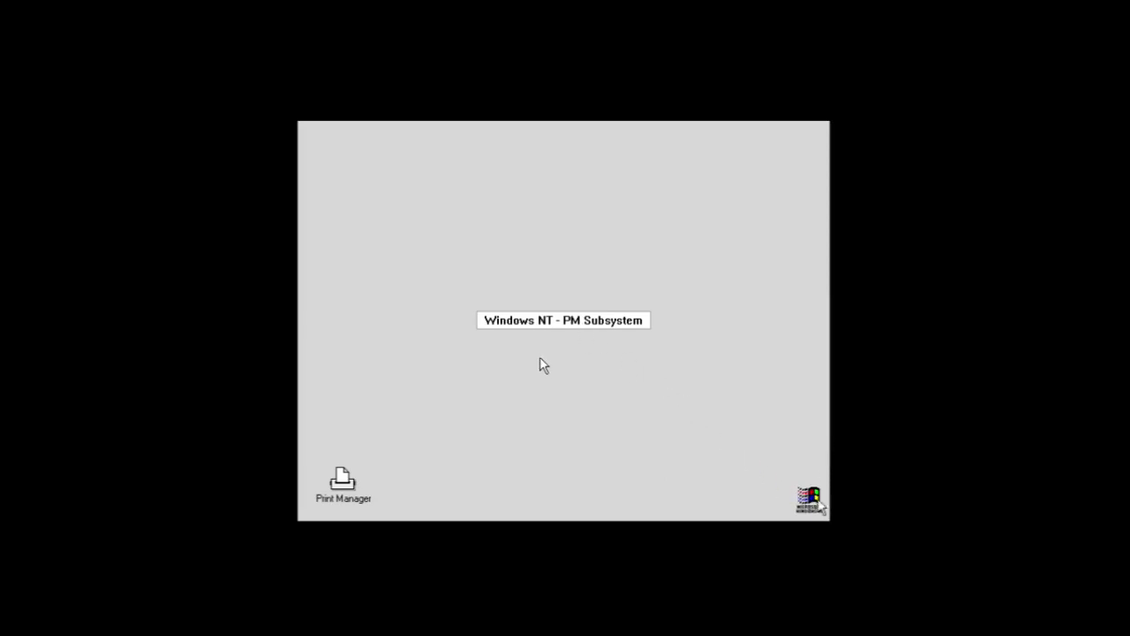
pyautogui.hotkey('alt', 'Tab')
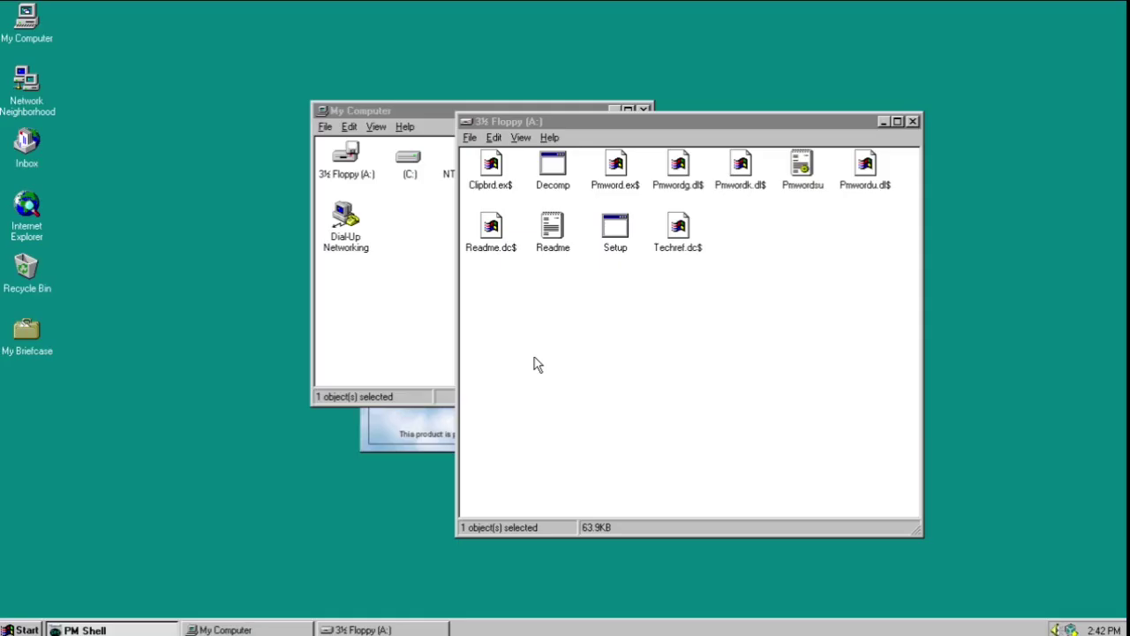
# Retry Microsoft Word for OS_2 from its program group and switch back from the PM Shell to Windows NT.
pyautogui.click(25, 629)
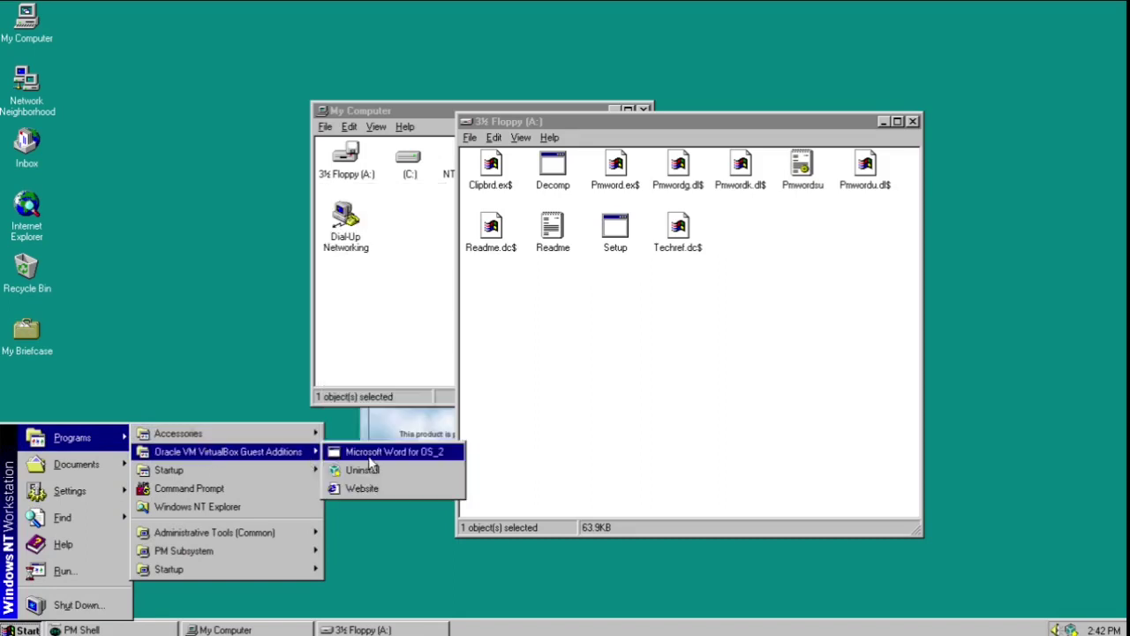
pyautogui.moveTo(289, 452)
pyautogui.click(364, 451)
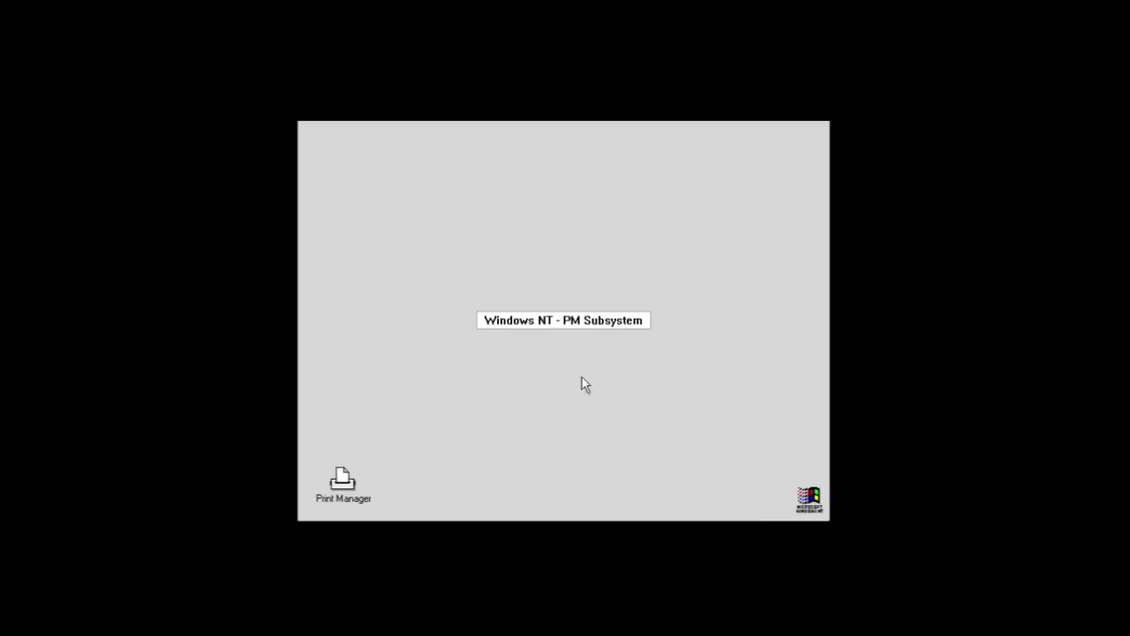
pyautogui.click(805, 496)
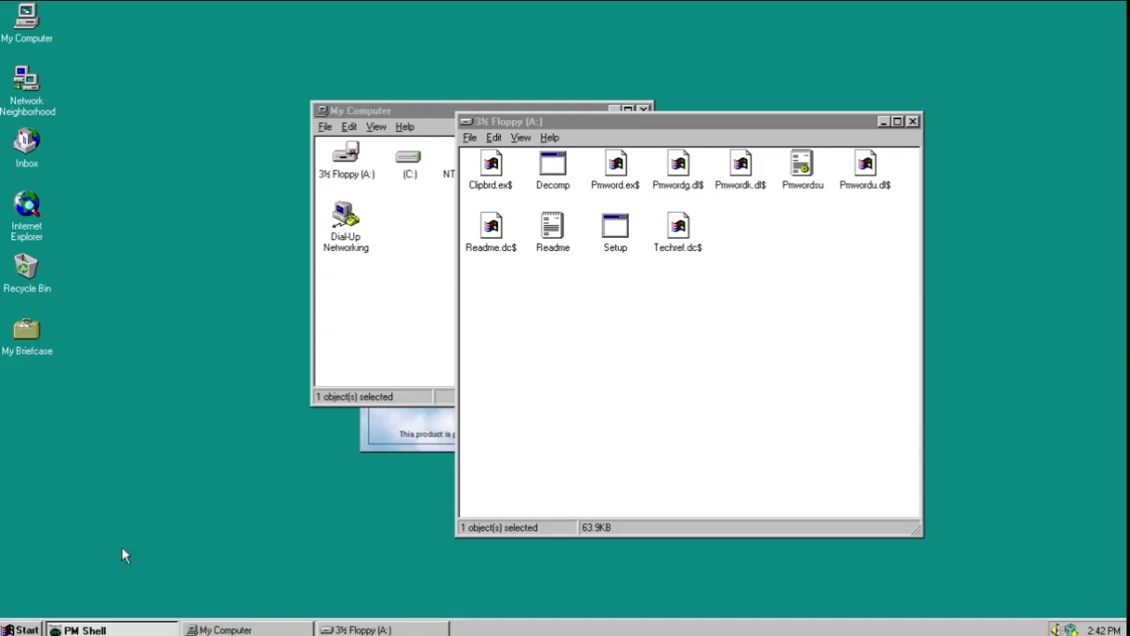
pyautogui.click(18, 630)
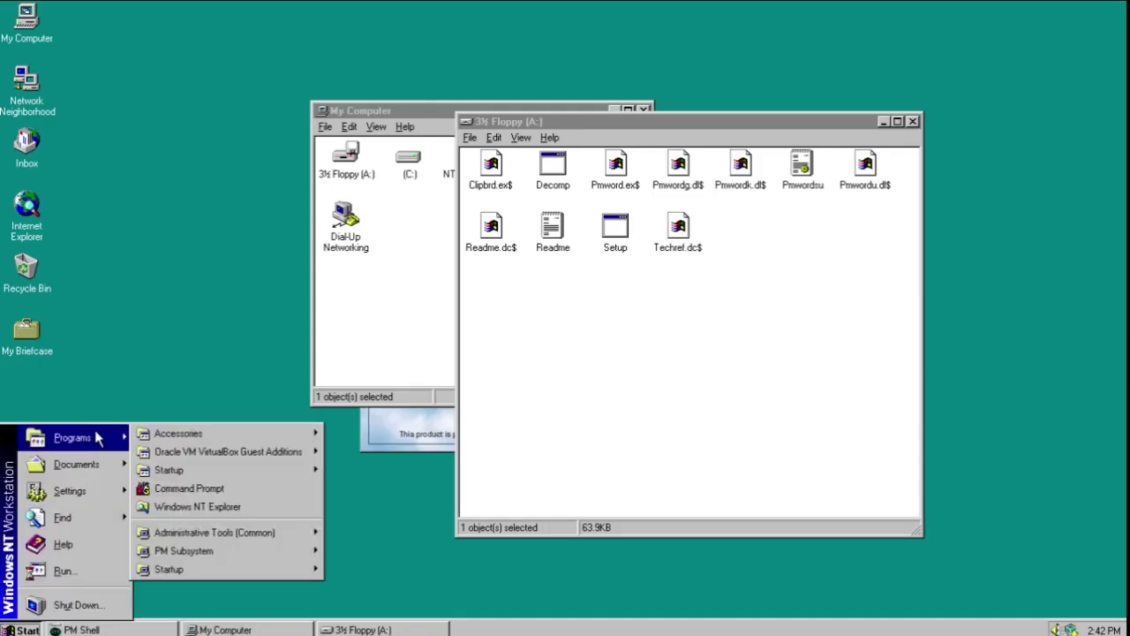
pyautogui.moveTo(260, 452)
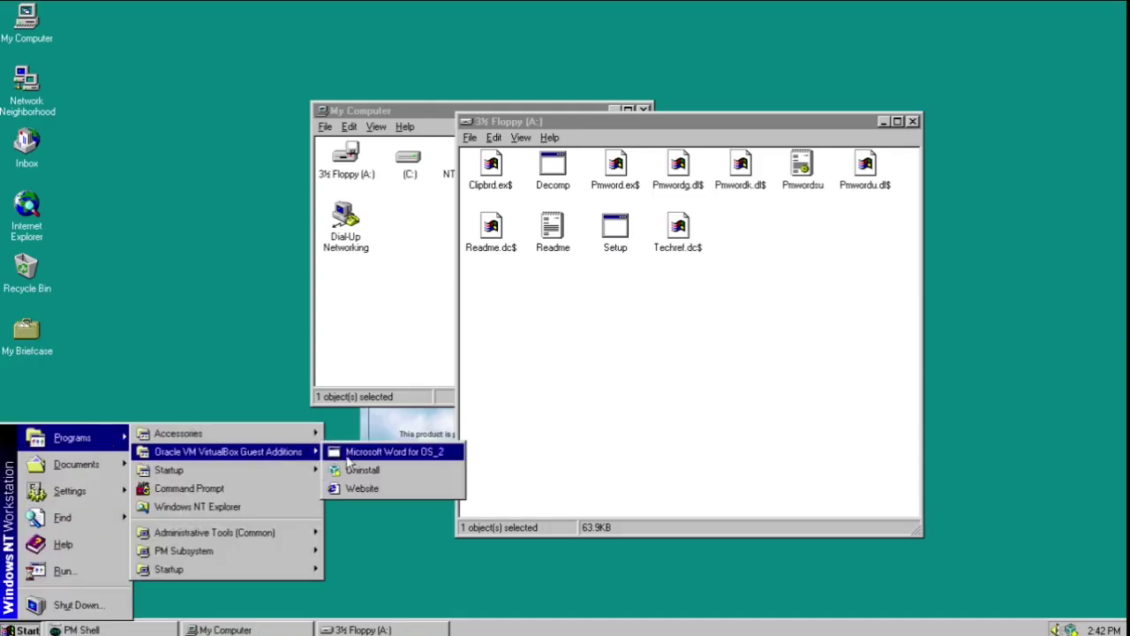
pyautogui.click(414, 536)
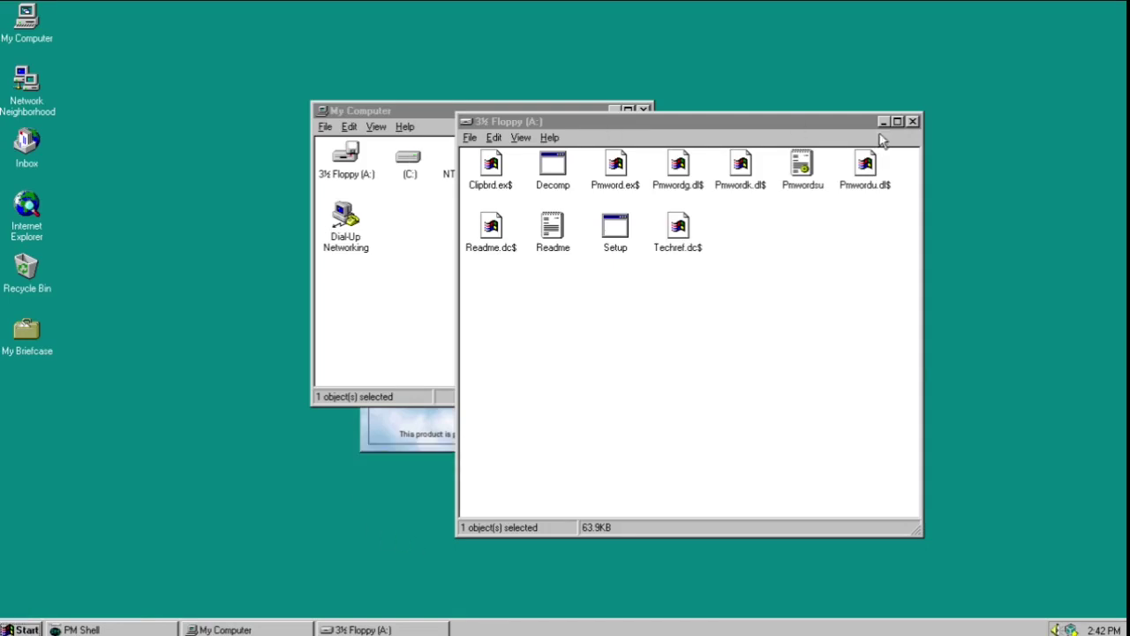
# Close the floppy drive window, open the Os2 folder on drive C and move its window away from the drive's contents.
pyautogui.click(912, 122)
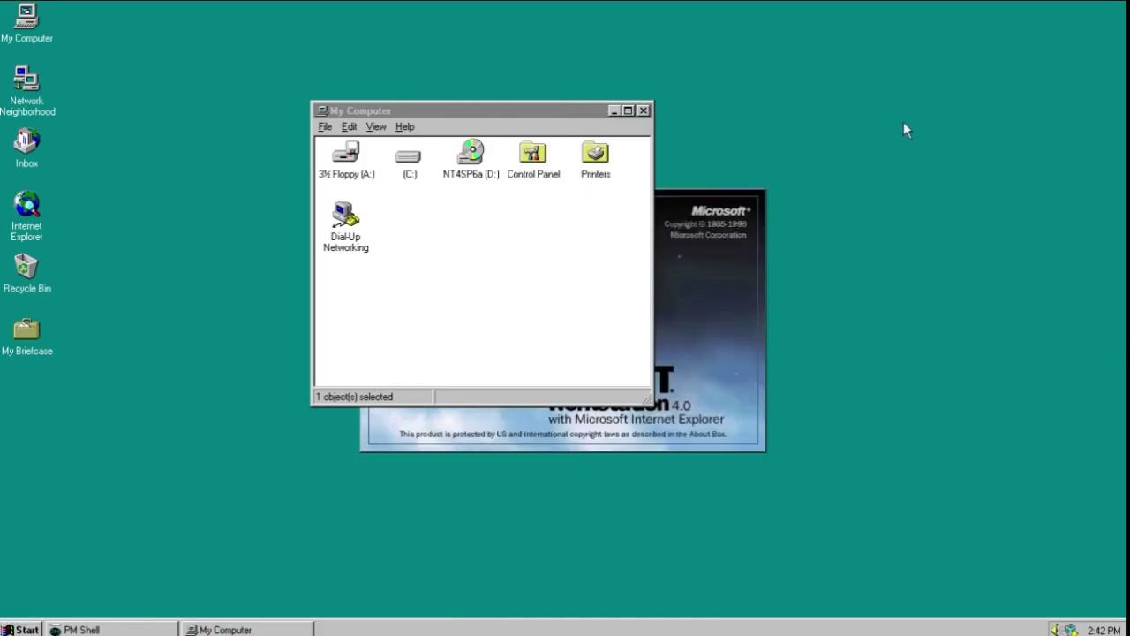
pyautogui.doubleClick(411, 161)
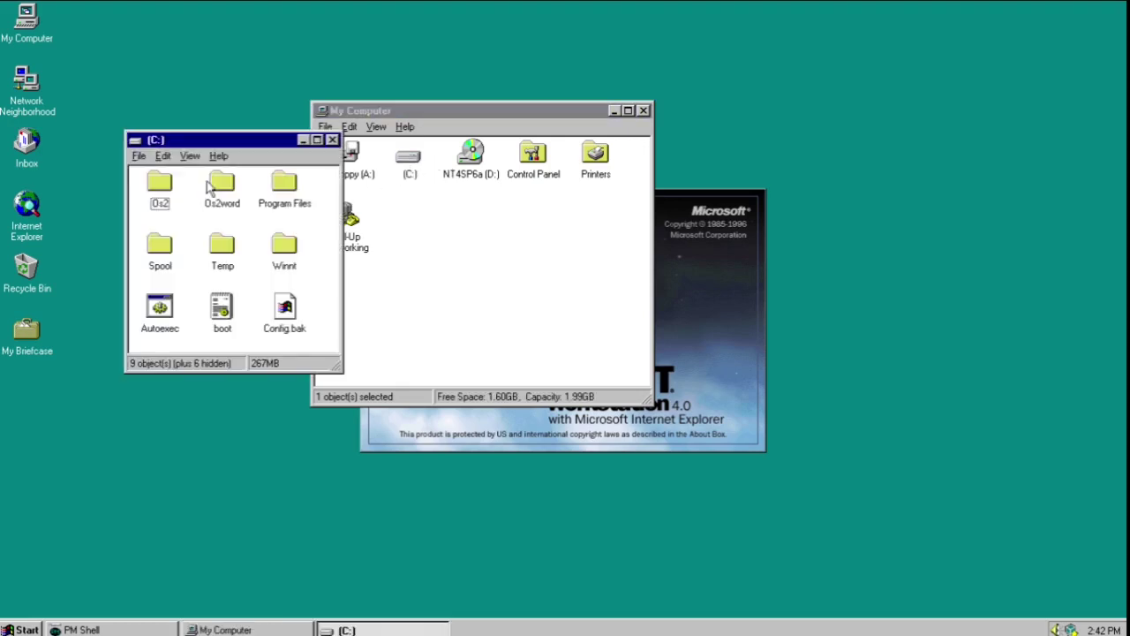
pyautogui.doubleClick(163, 185)
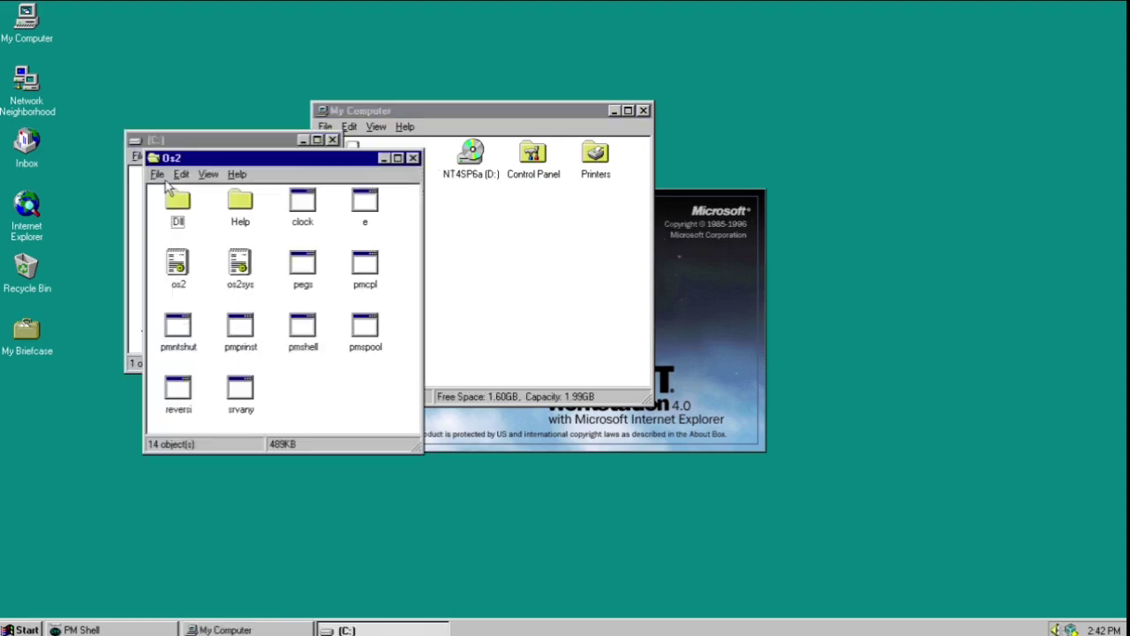
pyautogui.moveTo(223, 161); pyautogui.dragTo(456, 173)
# Open the Os2word folder, move its window clear of the desktop icons and try running the PMWord program.
pyautogui.doubleClick(216, 181)
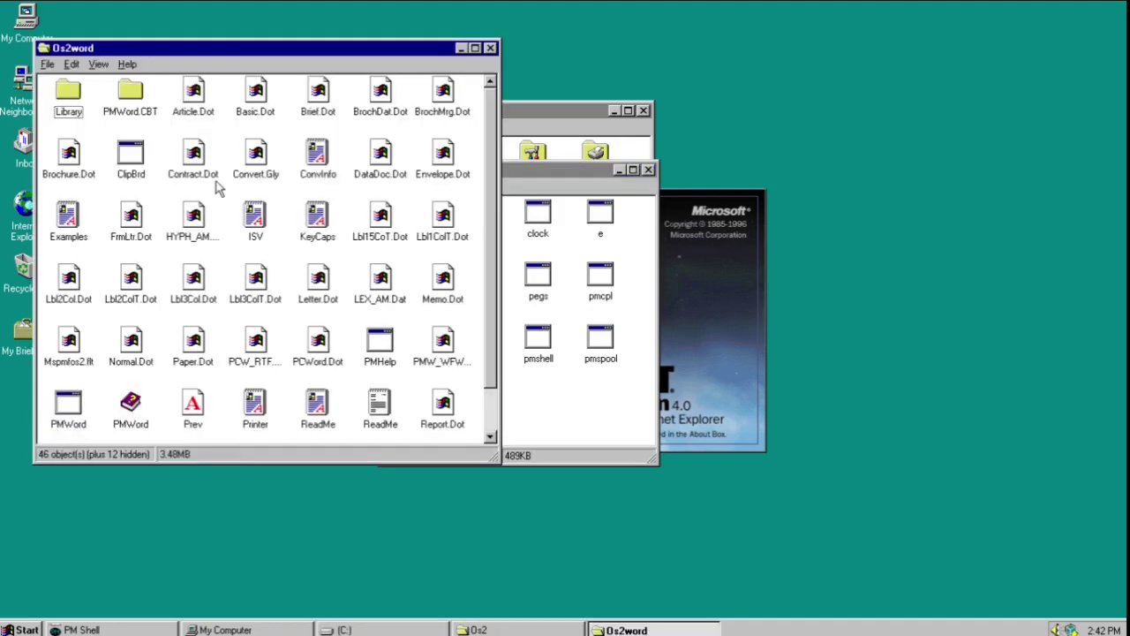
pyautogui.moveTo(186, 48); pyautogui.dragTo(454, 147)
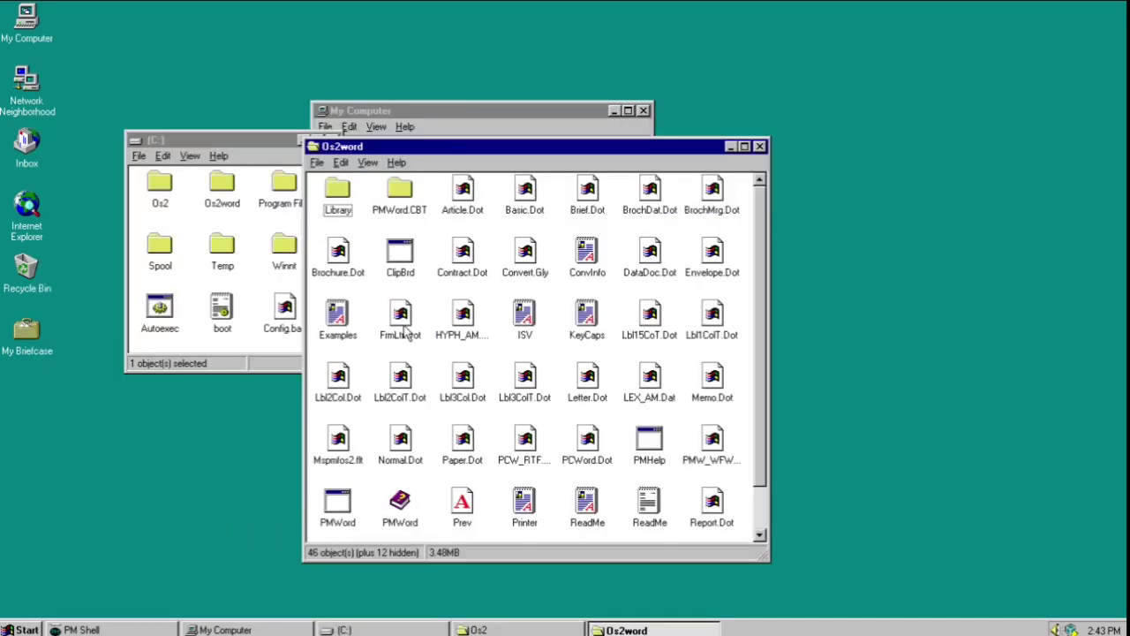
pyautogui.doubleClick(350, 499)
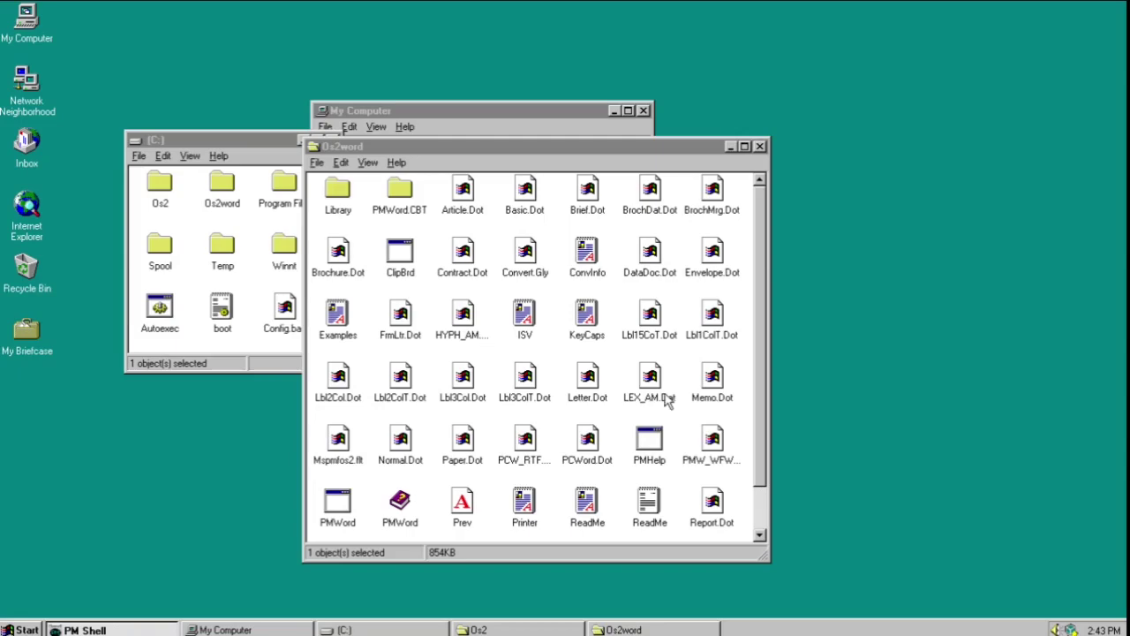
# Run PMHelp from the Os2word folder and maximize the Microsoft Help window.
pyautogui.scroll(-1, 772, 579)
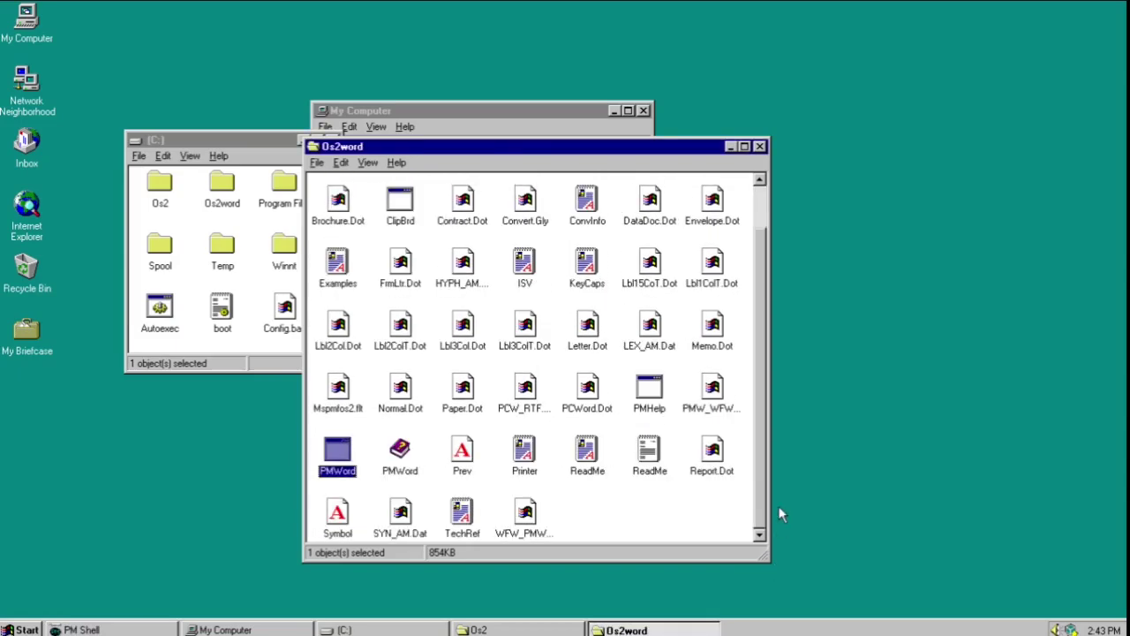
pyautogui.doubleClick(649, 399)
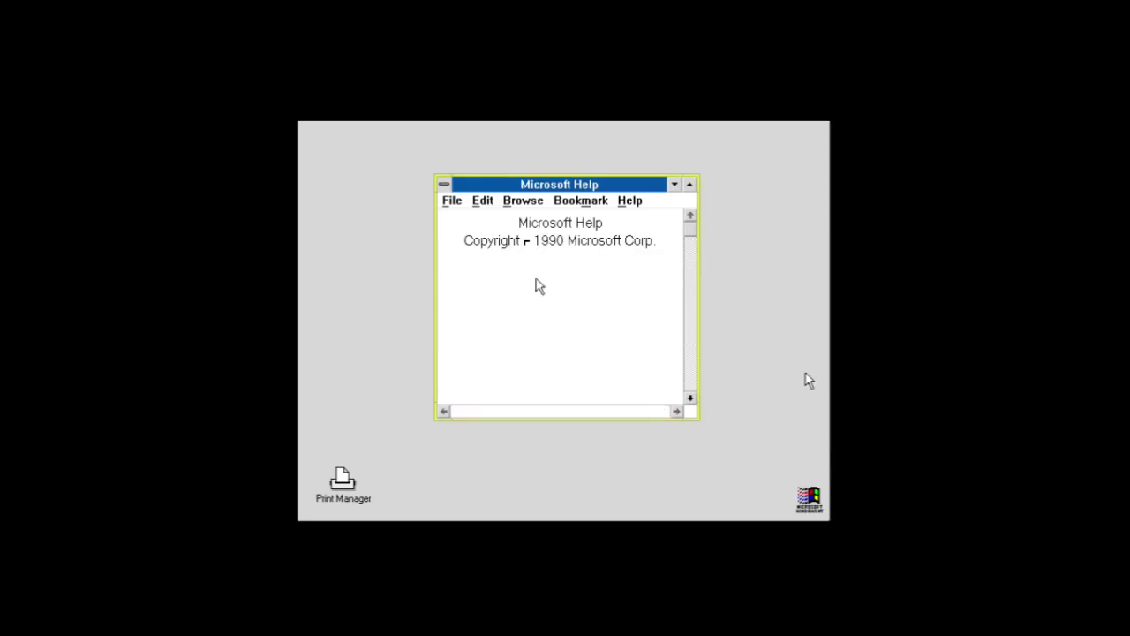
pyautogui.click(690, 184)
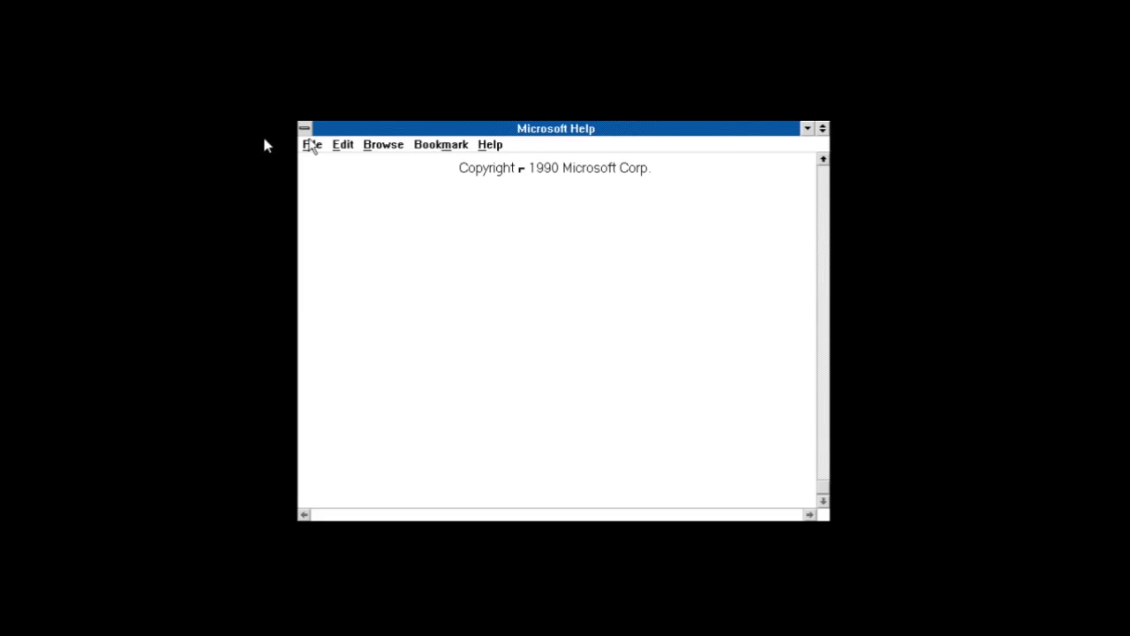
# View the About information of Microsoft Help and dismiss it.
pyautogui.hotkey('alt', 'h')
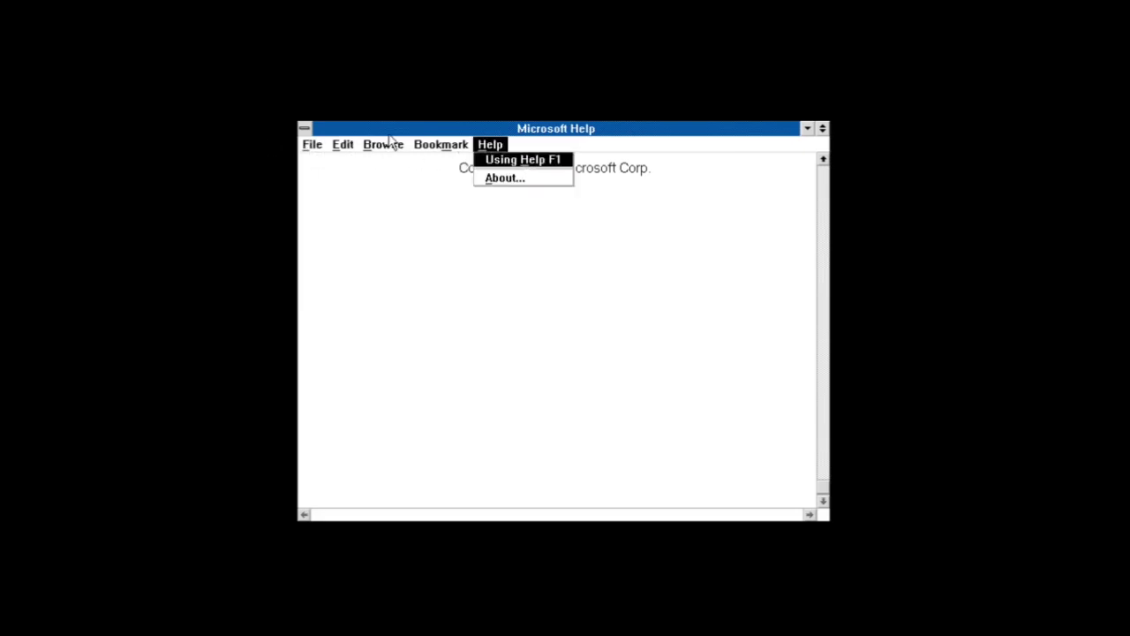
pyautogui.press('Escape')
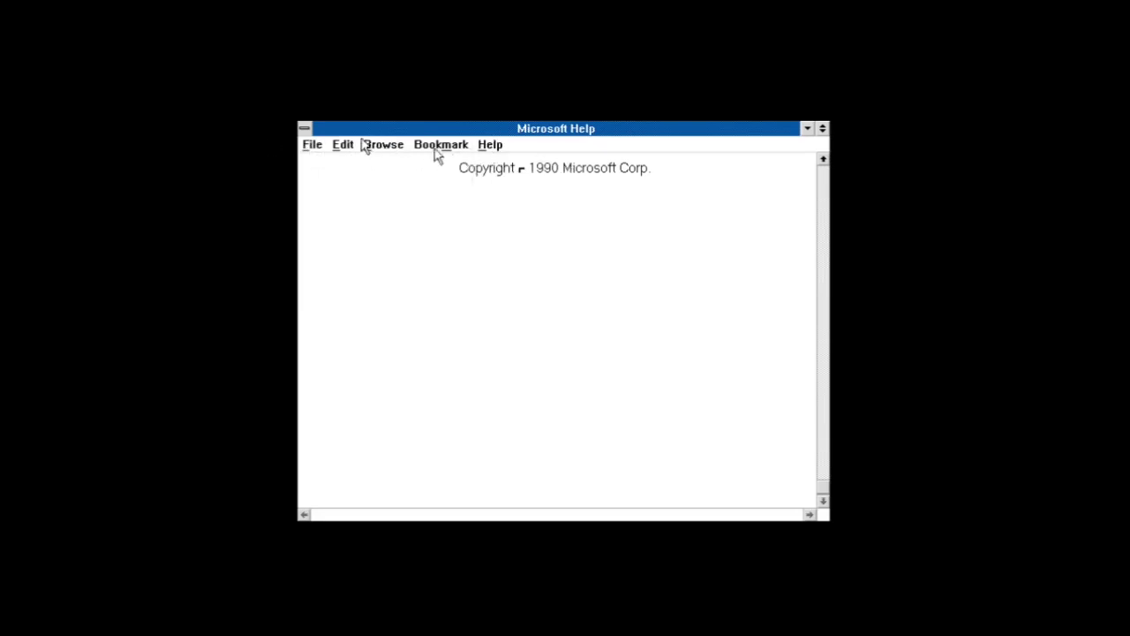
pyautogui.click(489, 145)
pyautogui.click(492, 178)
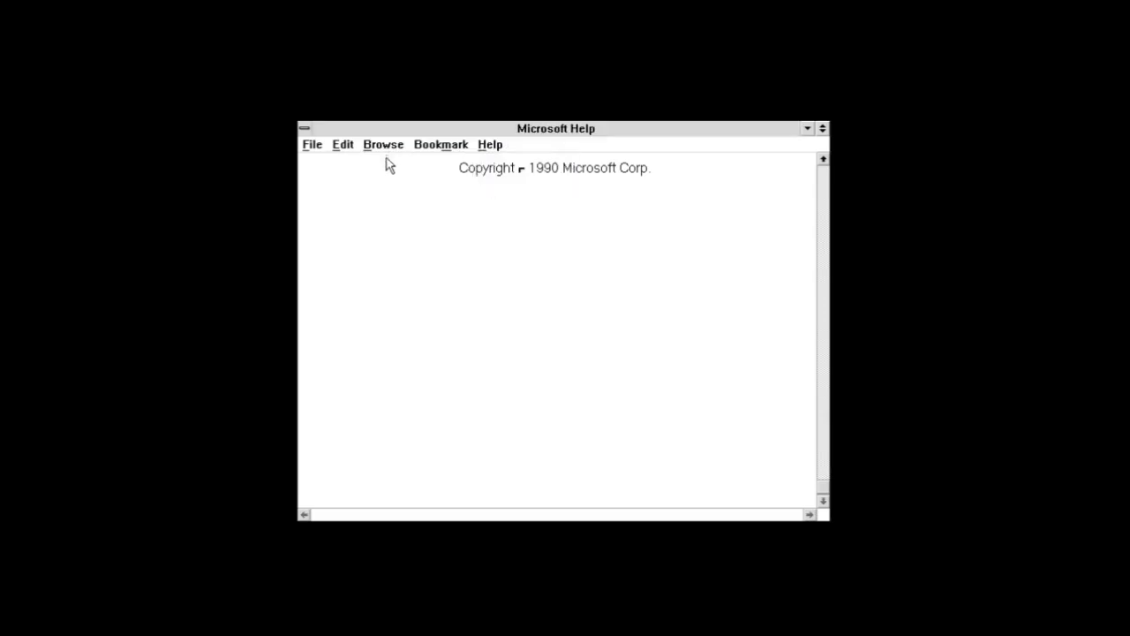
pyautogui.click(570, 361)
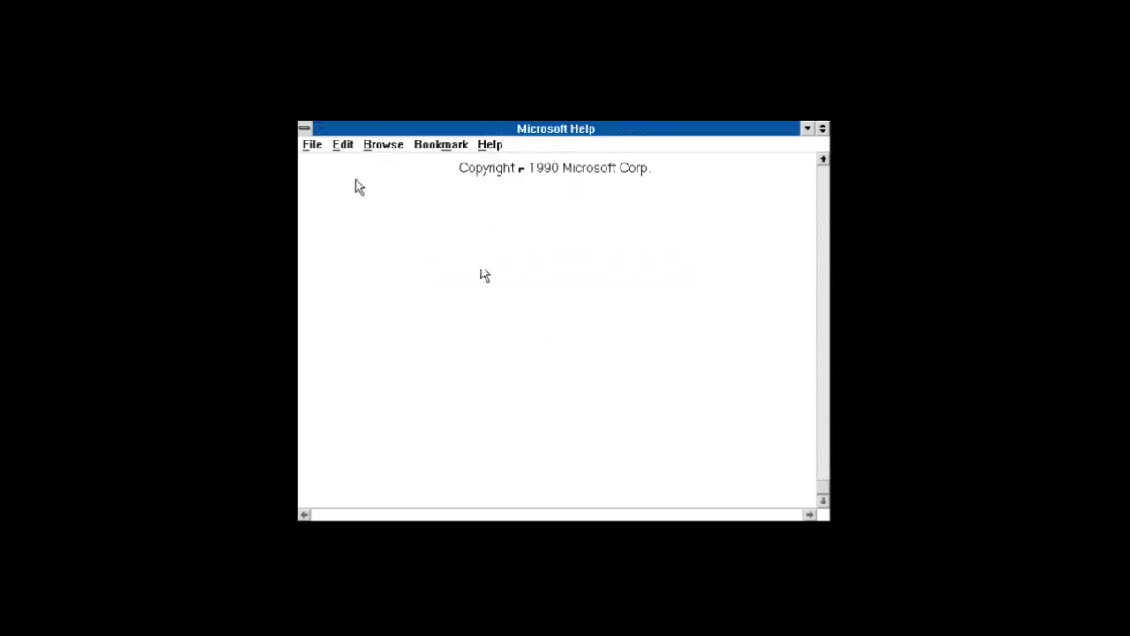
# Close Microsoft Help and try opening the PMWord help file from the Os2word folder.
pyautogui.click(304, 128)
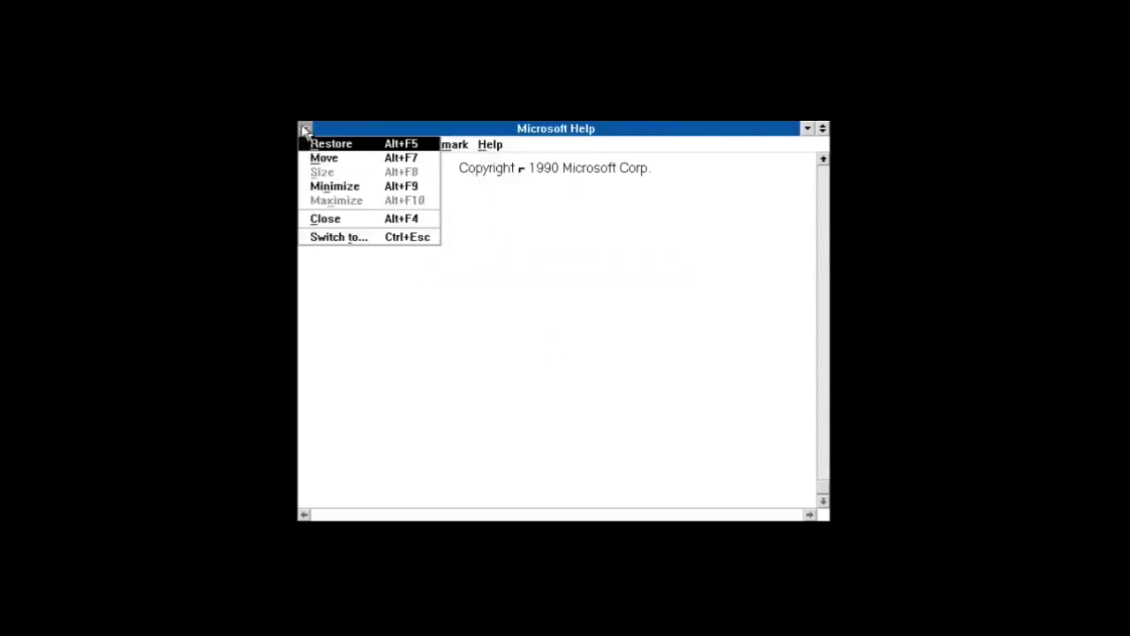
pyautogui.click(325, 218)
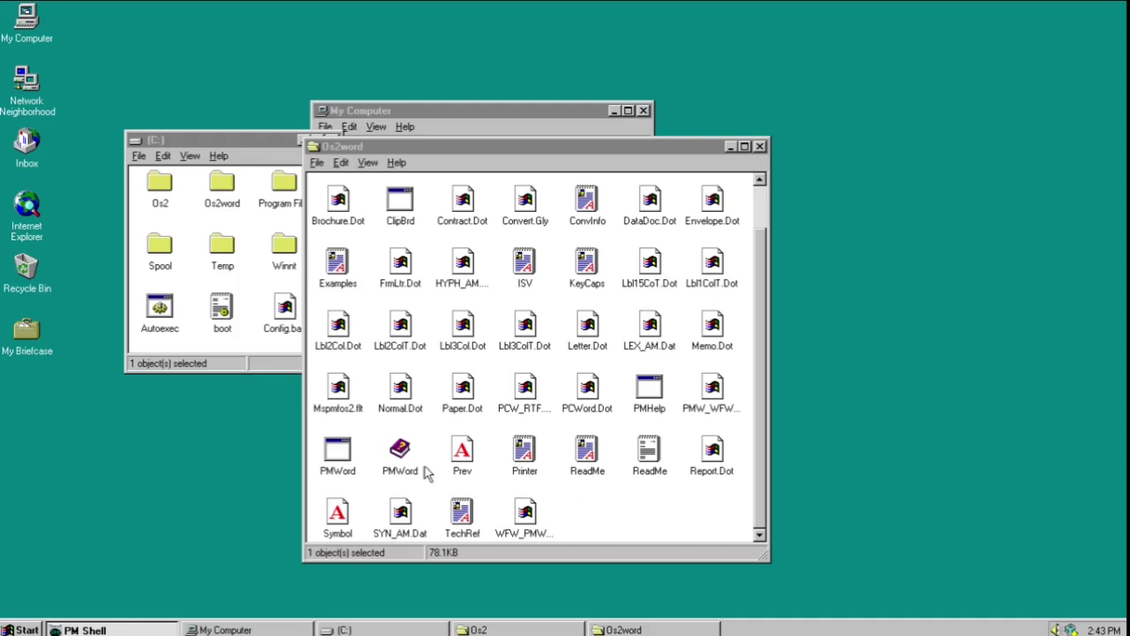
pyautogui.doubleClick(397, 459)
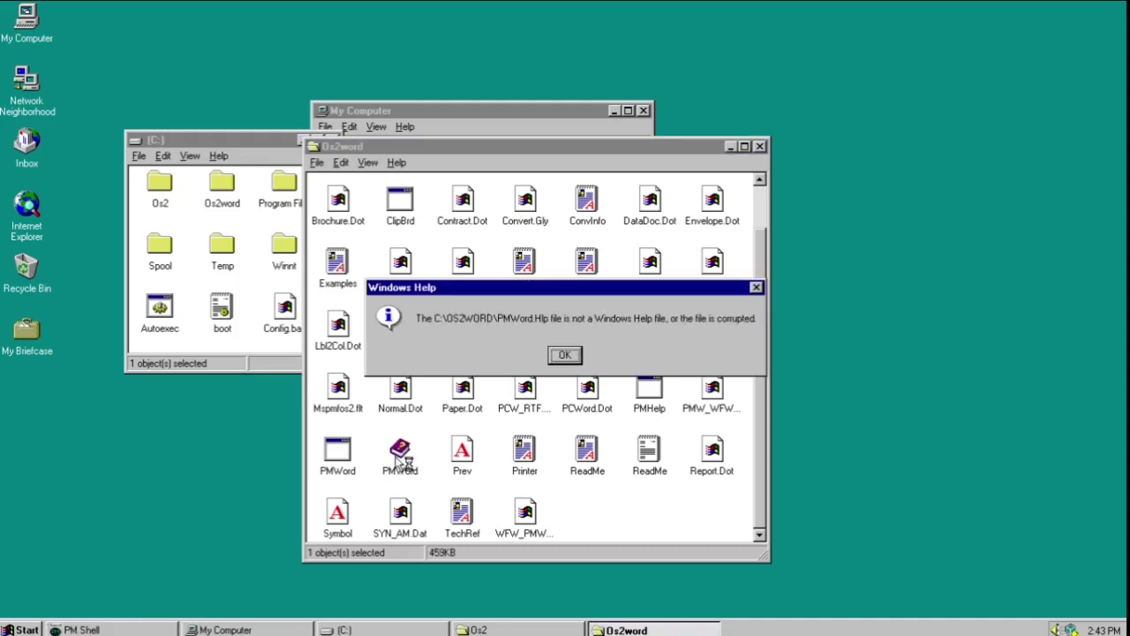
pyautogui.click(556, 361)
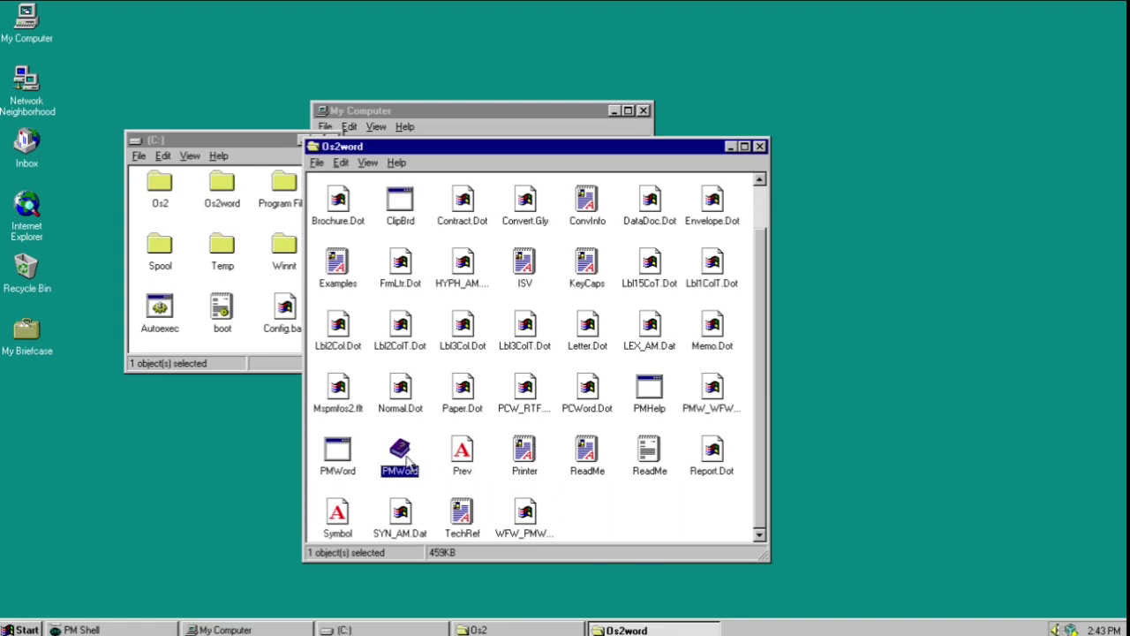
# Run ClipBrd from the Os2word folder and return to the Windows NT desktop.
pyautogui.doubleClick(401, 201)
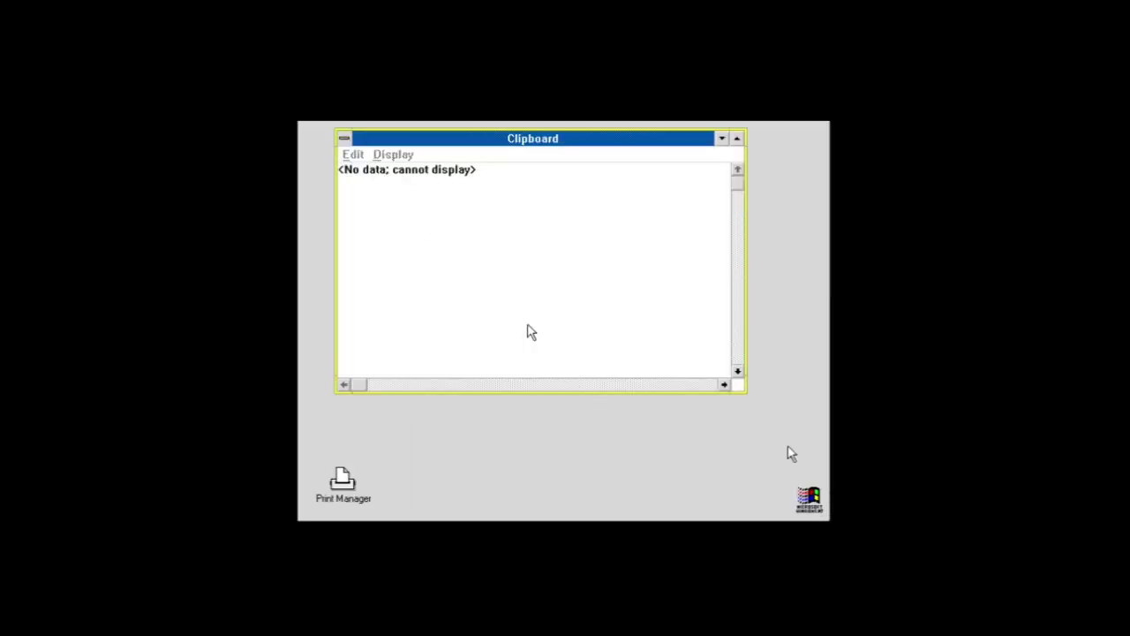
pyautogui.hotkey('alt', 'Tab')
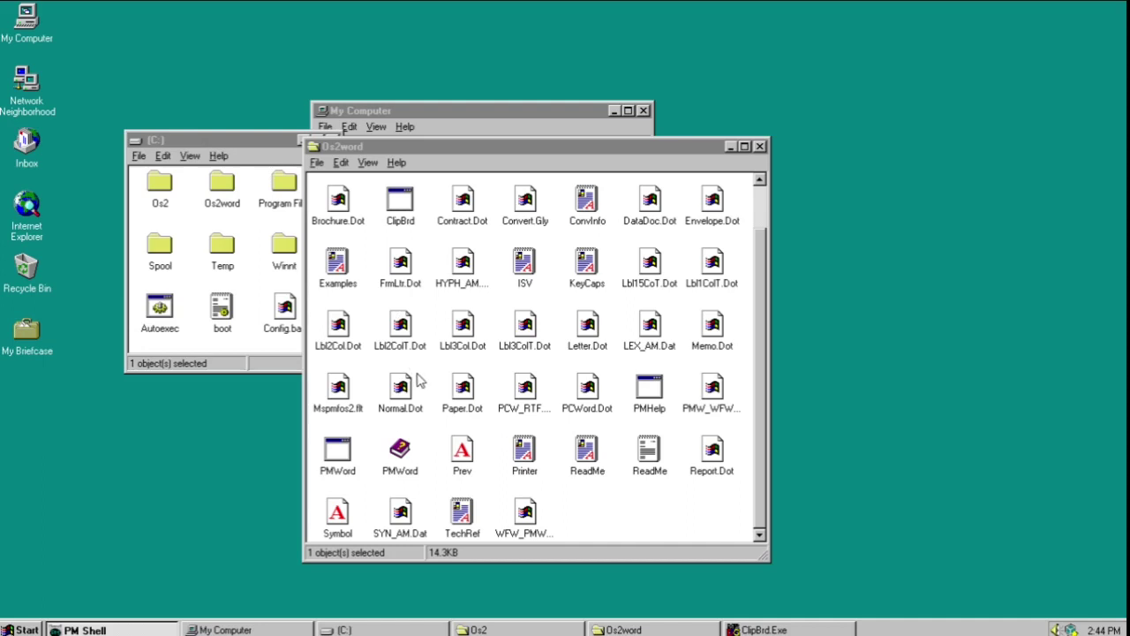
# Close the Os2word, drive C and Os2 folder windows.
pyautogui.click(759, 146)
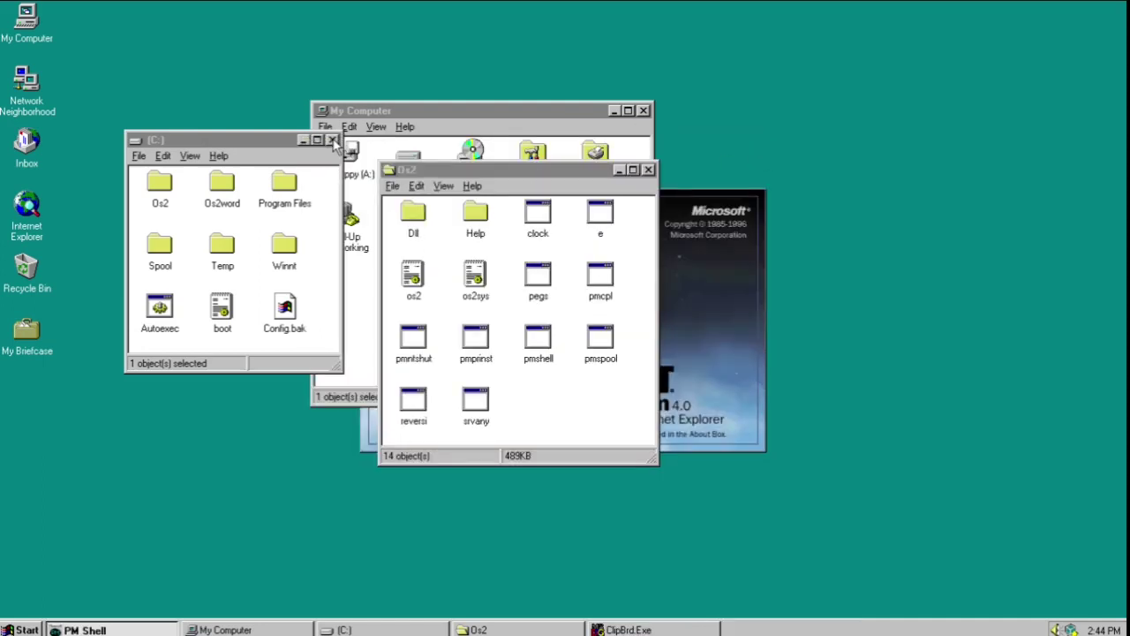
pyautogui.click(332, 139)
pyautogui.click(648, 169)
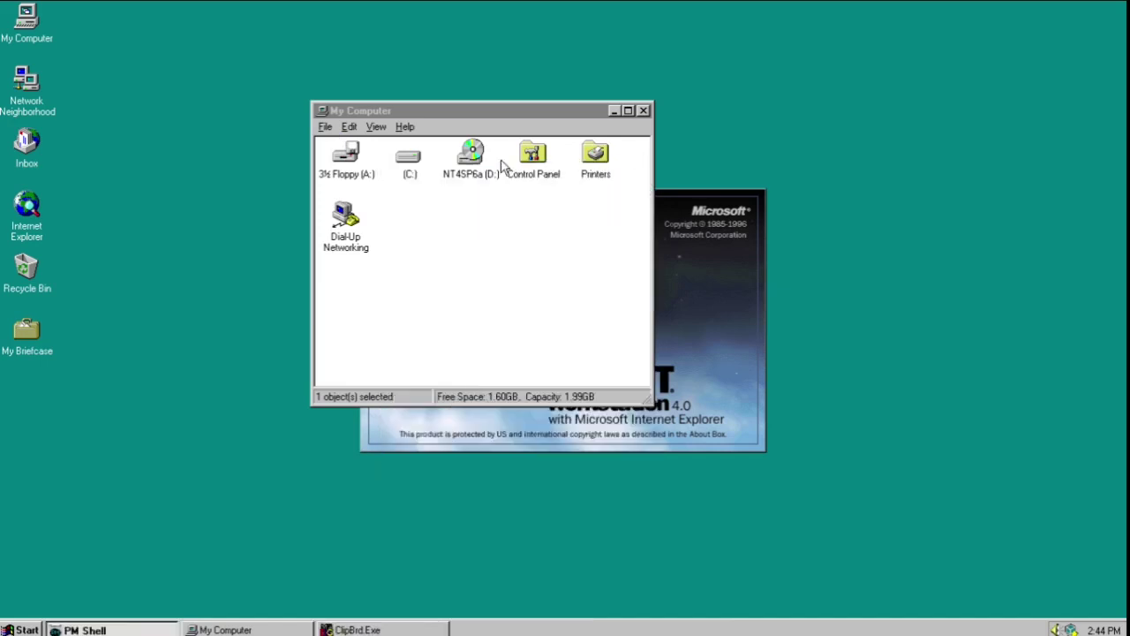
# Open the 3½ Floppy (A:) drive, launch Install and try to continue the Aldus PageMaker for OS/2 installation.
pyautogui.click(344, 175)
pyautogui.doubleClick(353, 177)
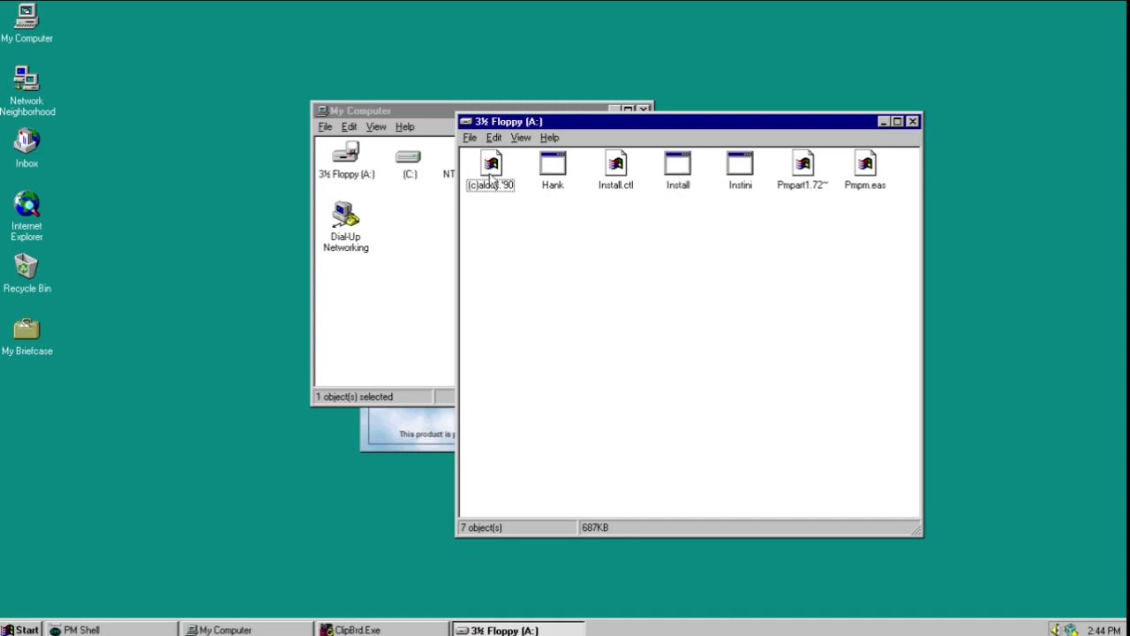
pyautogui.click(668, 173)
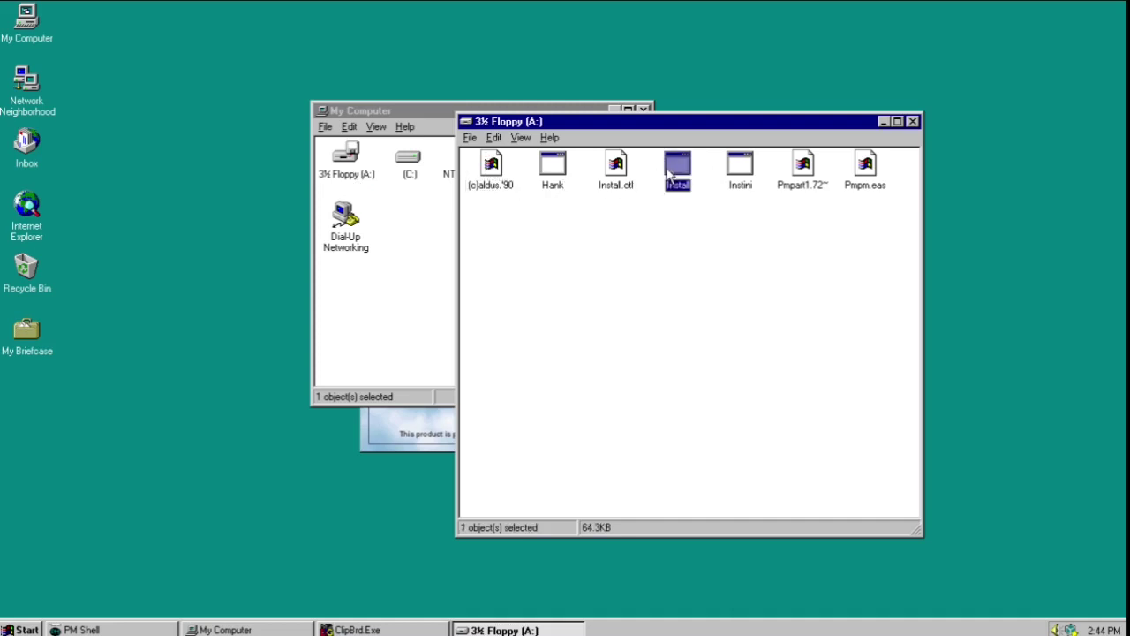
pyautogui.doubleClick(668, 173)
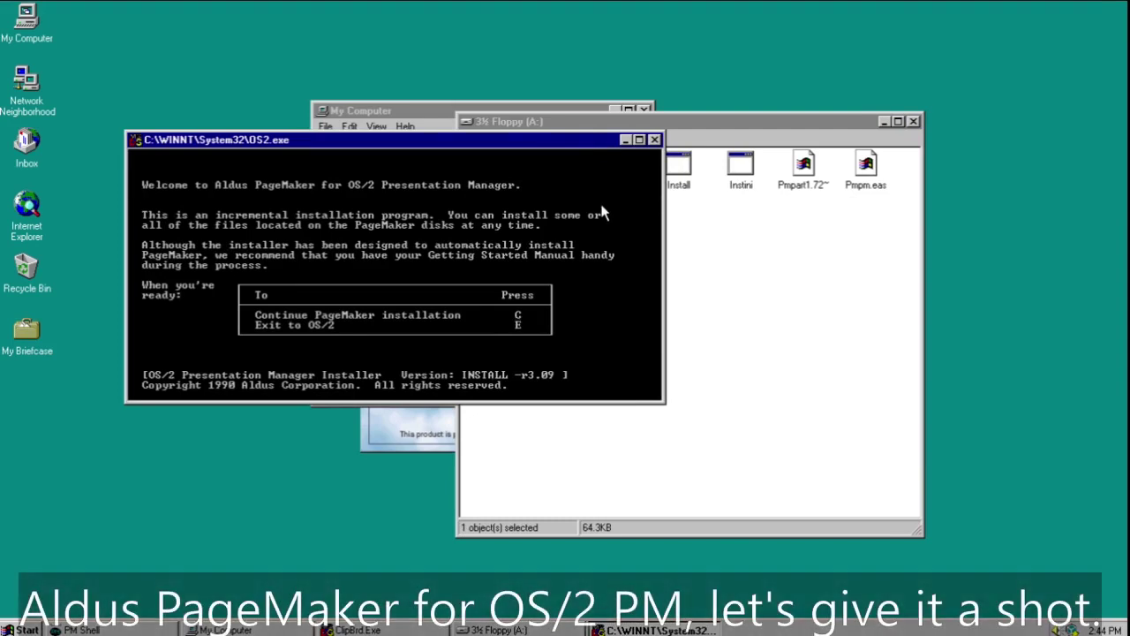
pyautogui.moveTo(538, 143); pyautogui.dragTo(541, 251)
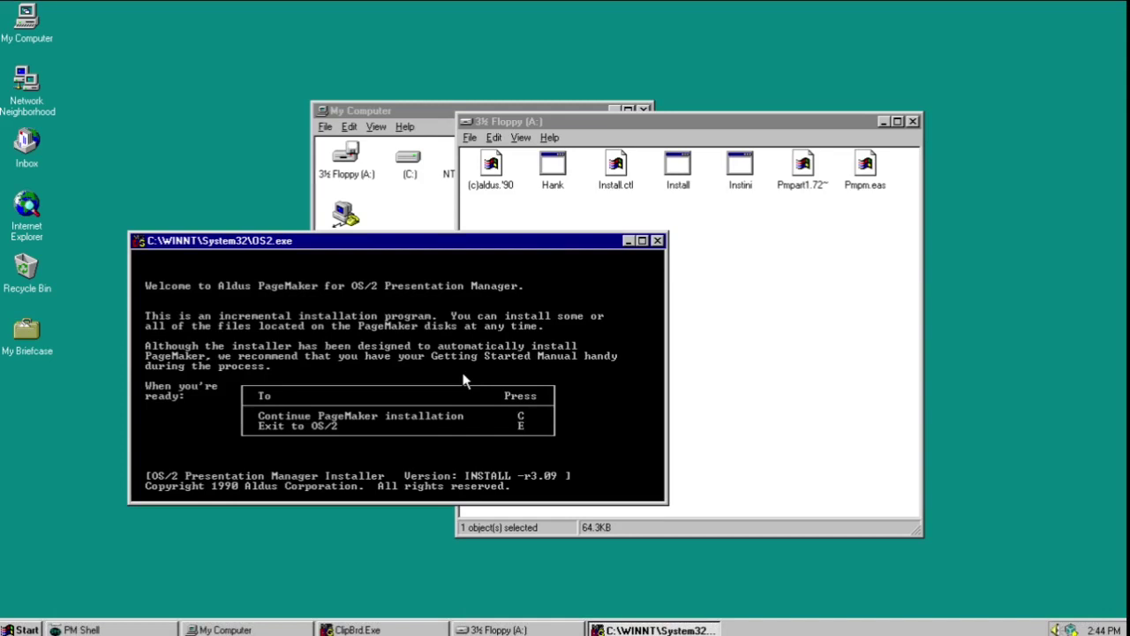
pyautogui.press('c')
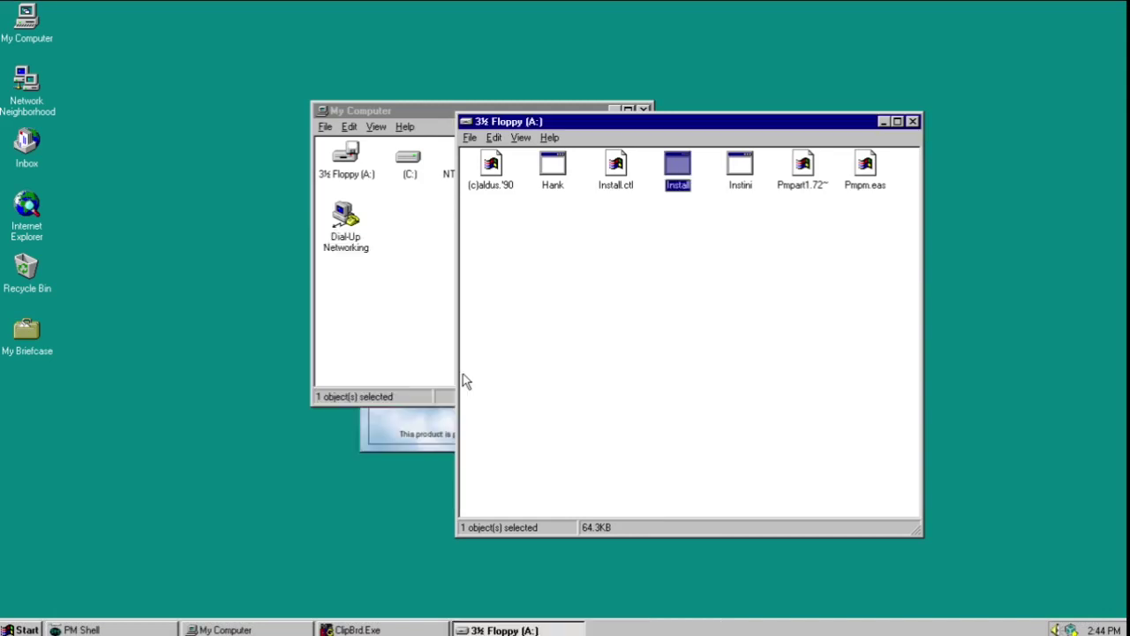
# Relaunch Install from the floppy and close the Clipboard program still running in the Presentation Manager session.
pyautogui.doubleClick(676, 168)
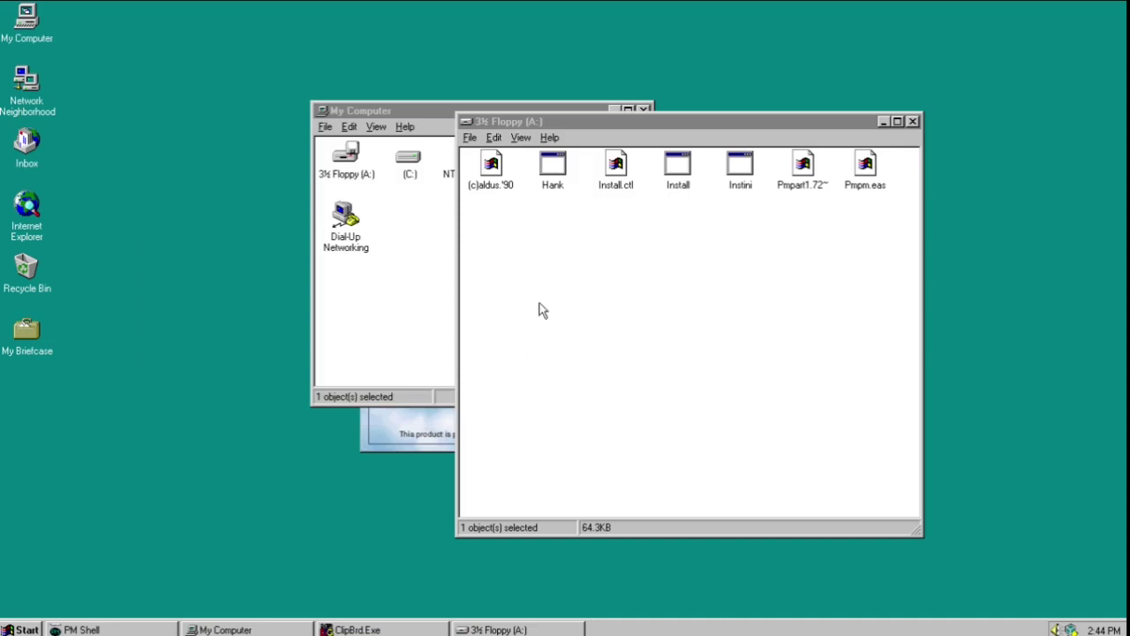
pyautogui.doubleClick(677, 167)
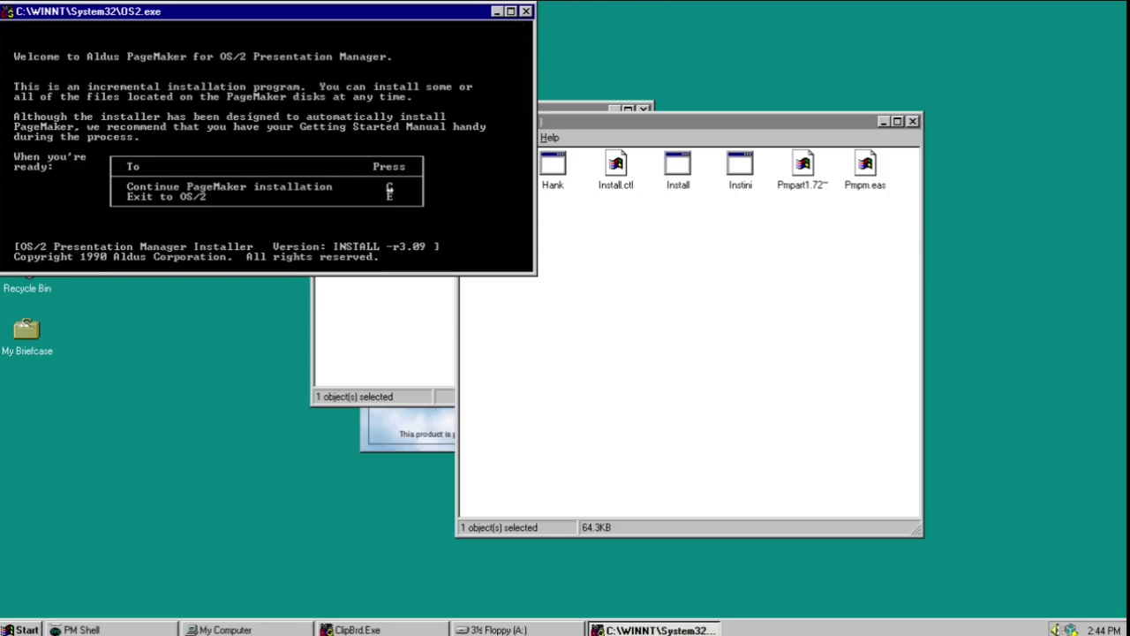
pyautogui.click(351, 630)
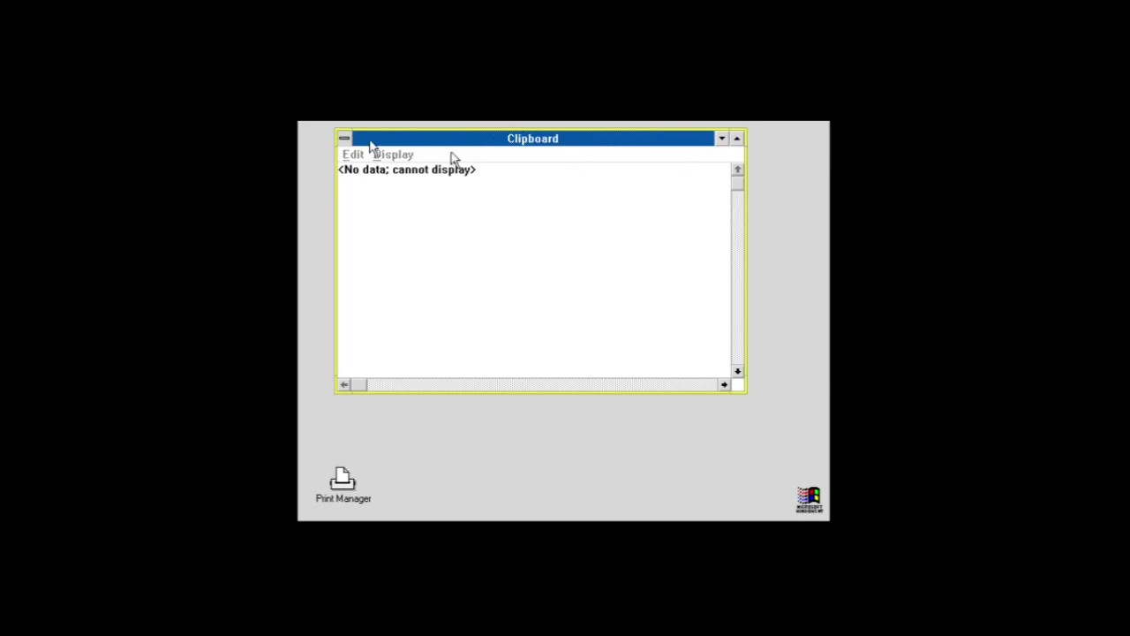
pyautogui.click(343, 138)
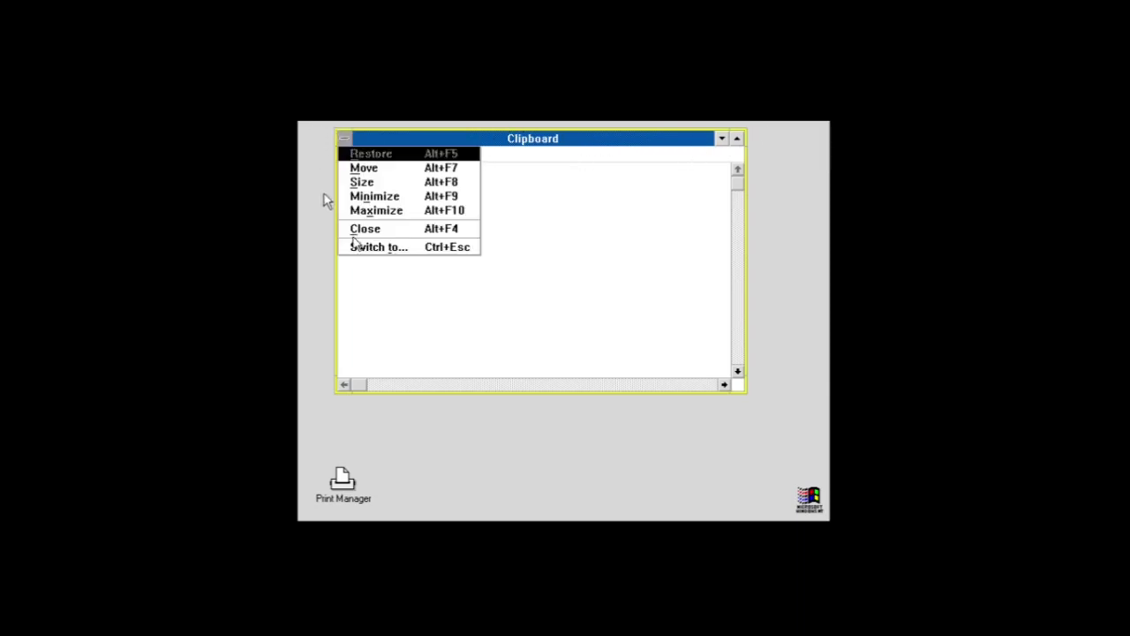
pyautogui.click(356, 229)
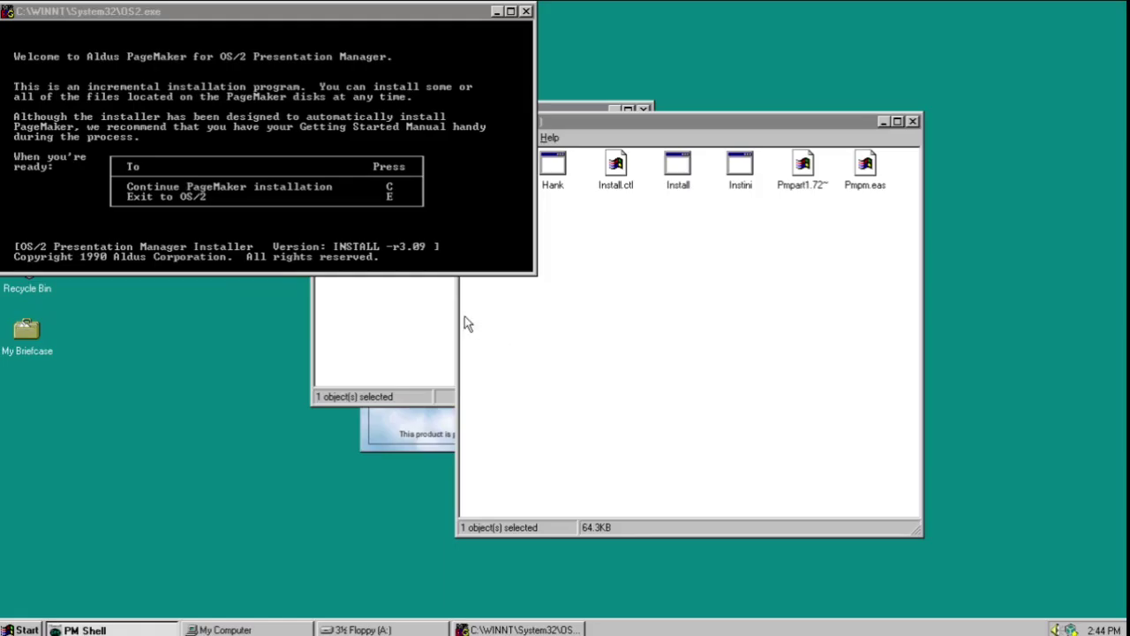
# Continue past the PageMaker installer's introductory screens and start the installation with "Install ALL options listed above".
pyautogui.click(362, 246)
pyautogui.press('c')
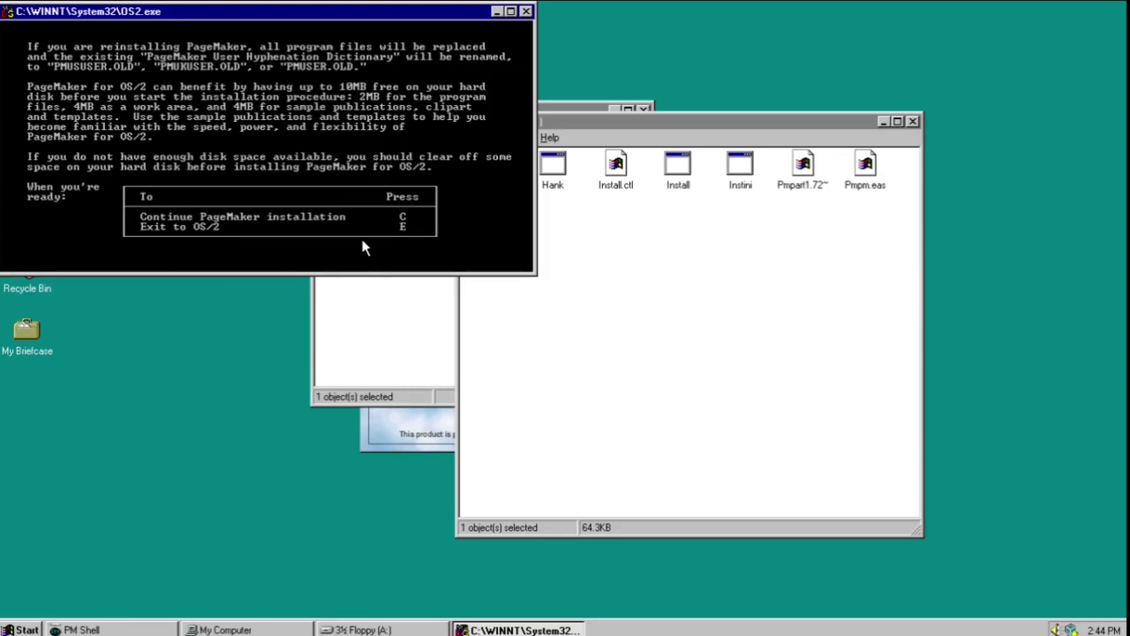
pyautogui.press('c')
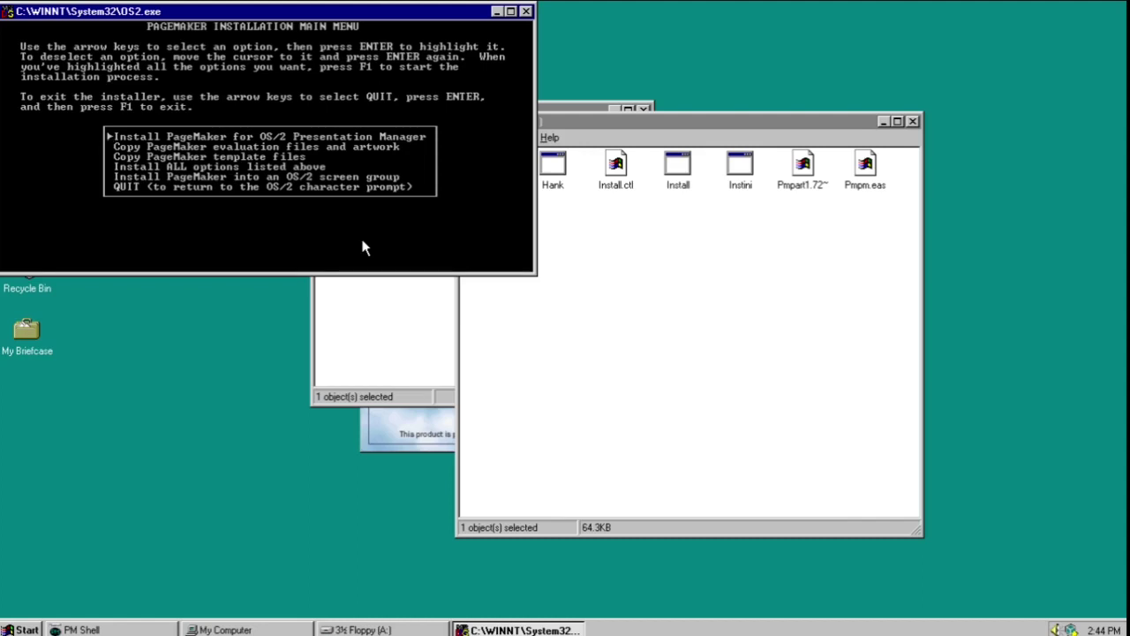
pyautogui.press('Down')
pyautogui.press('Down')
pyautogui.press('Return')
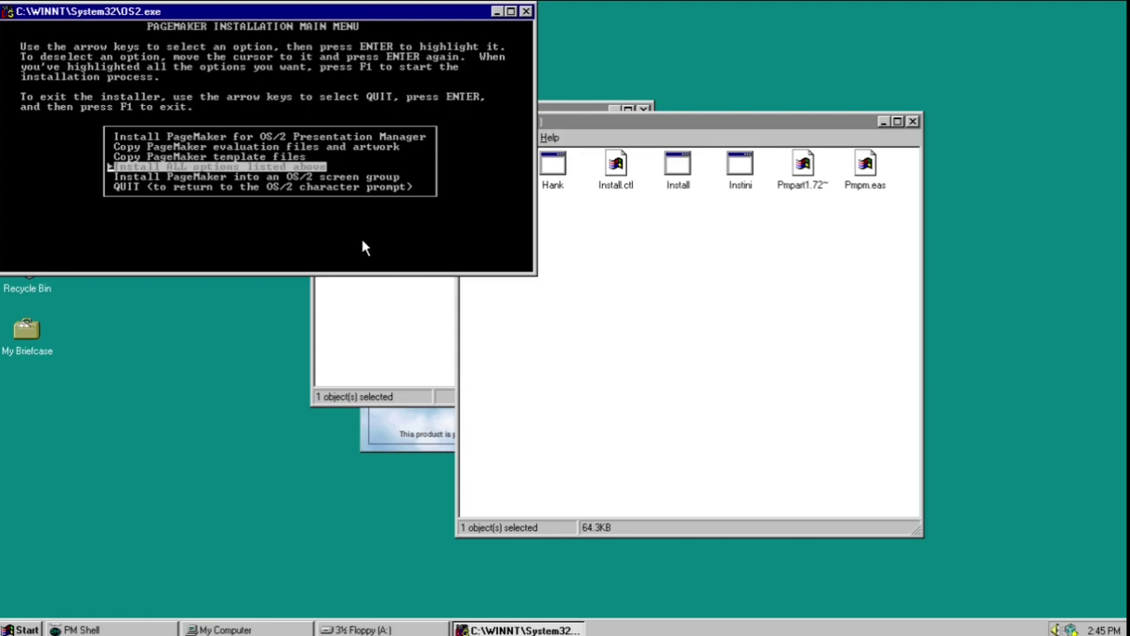
pyautogui.press('Up')
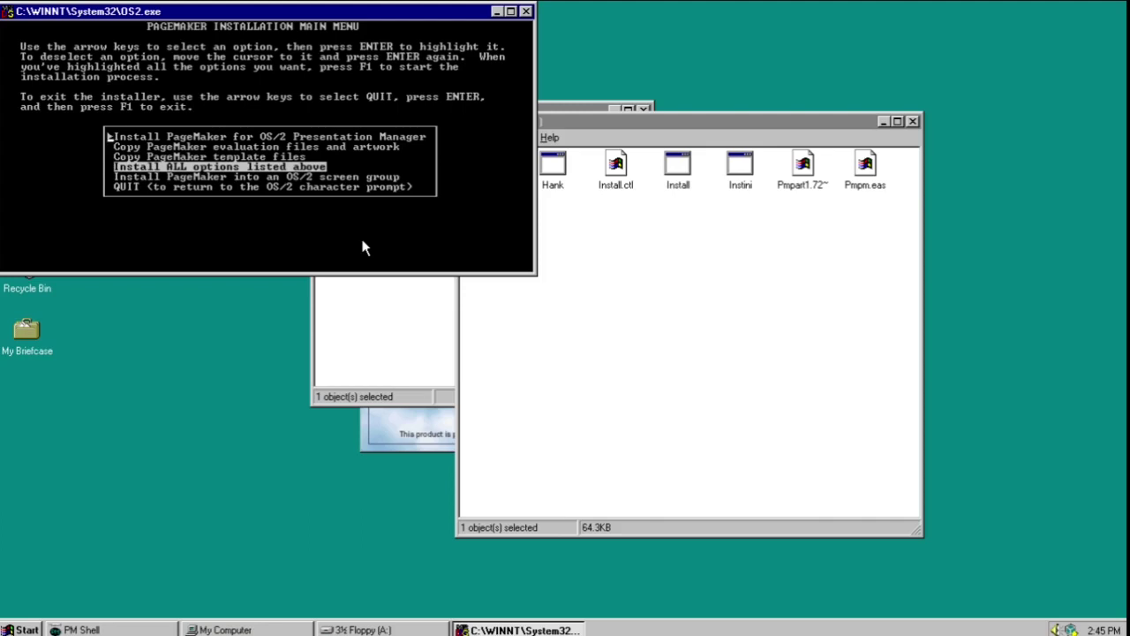
pyautogui.press('F1')
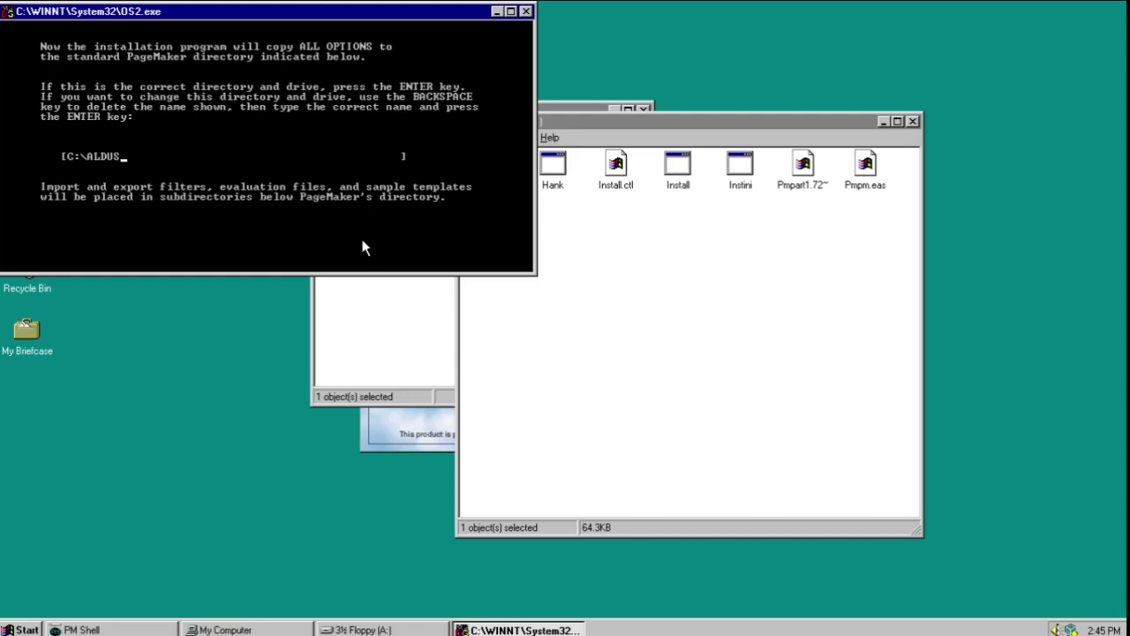
# Accept C:\ALDUS as the installation directory and choose the U.S. English Hyphenation dictionary.
pyautogui.press('Return')
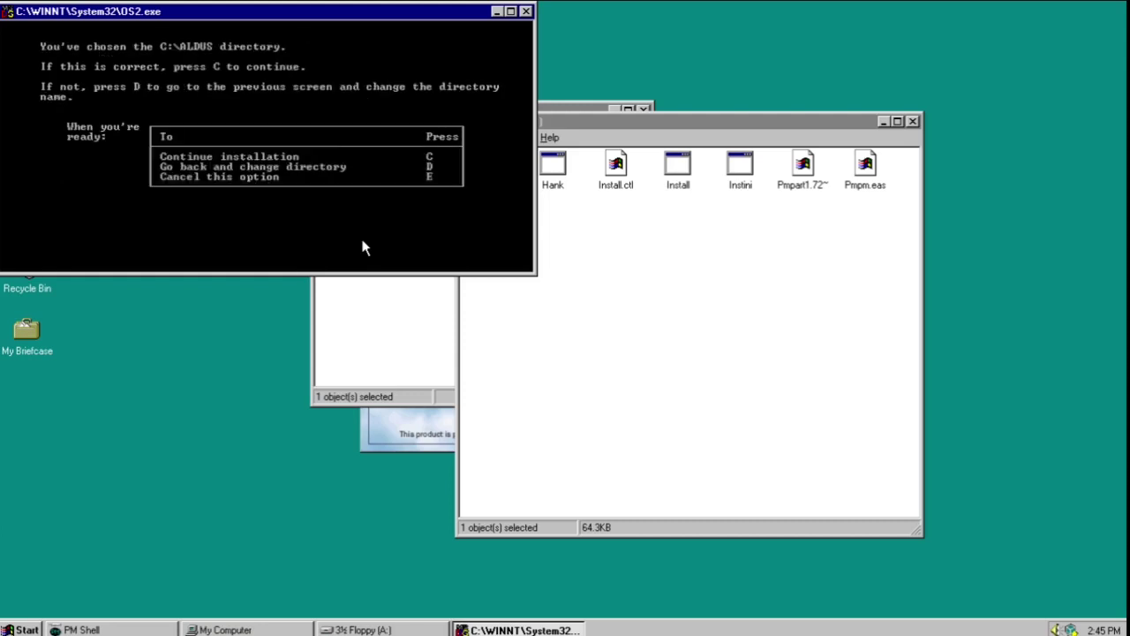
pyautogui.press('c')
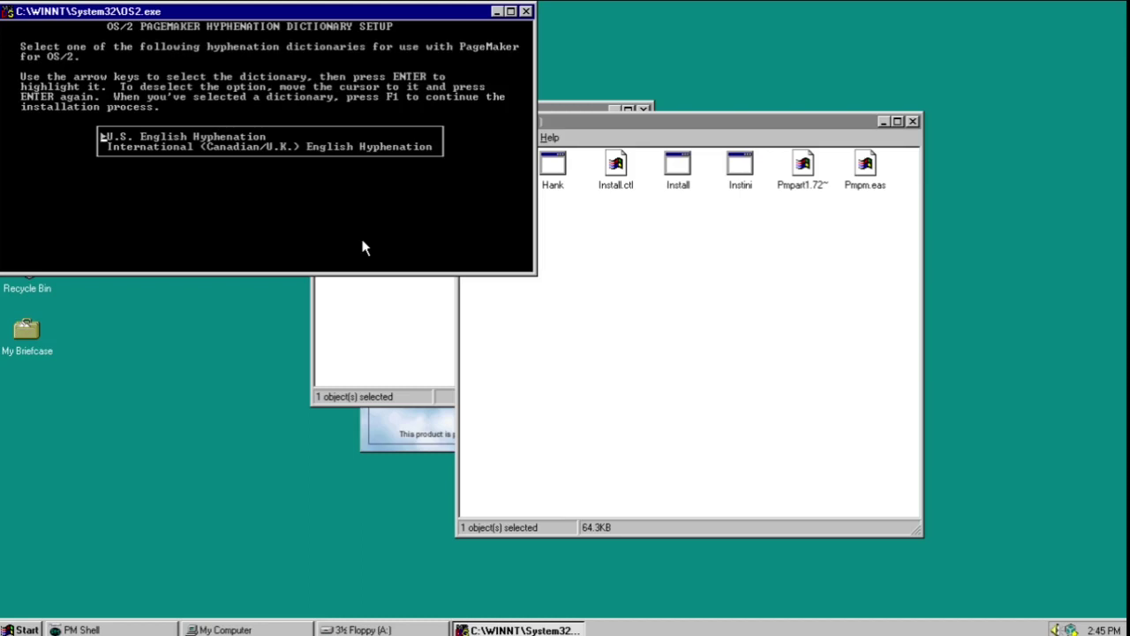
pyautogui.press('Return')
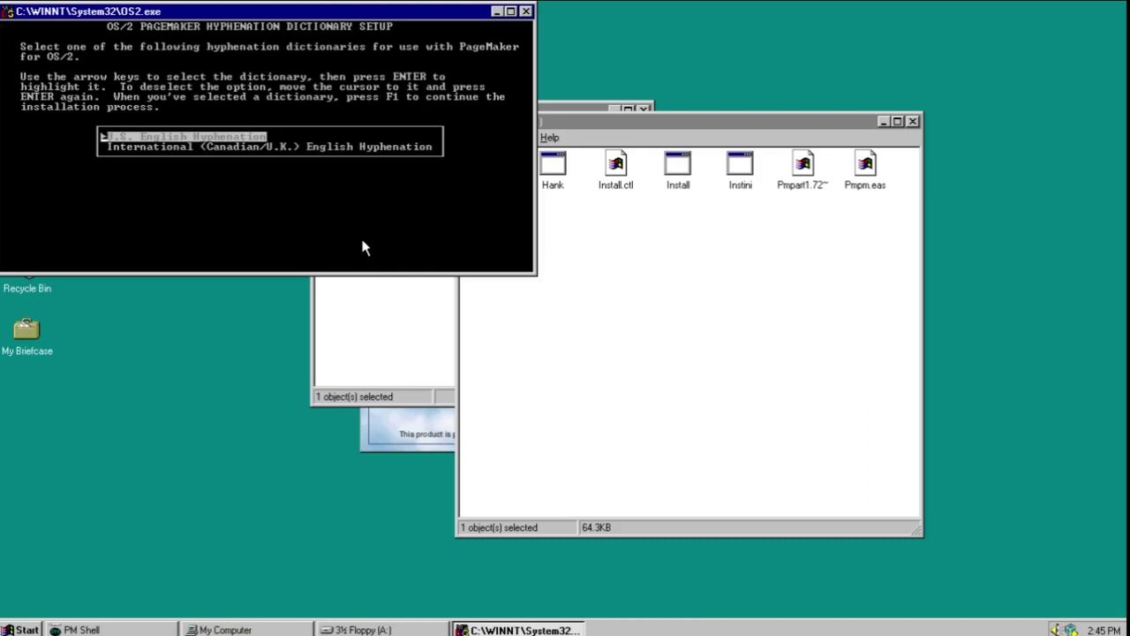
pyautogui.press('F1')
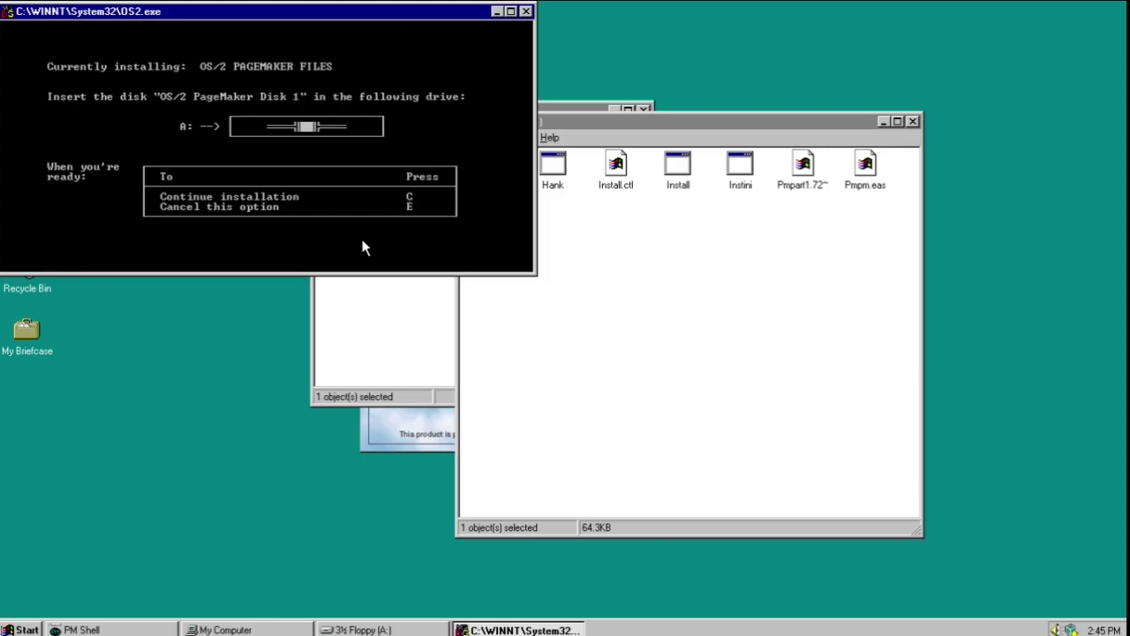
# Install the PageMaker program and evaluation/art files from disks 1 to 4, quitting the VirtualBox Guest Additions setup along the way.
pyautogui.press('c')
pyautogui.press('c')
pyautogui.press('c')
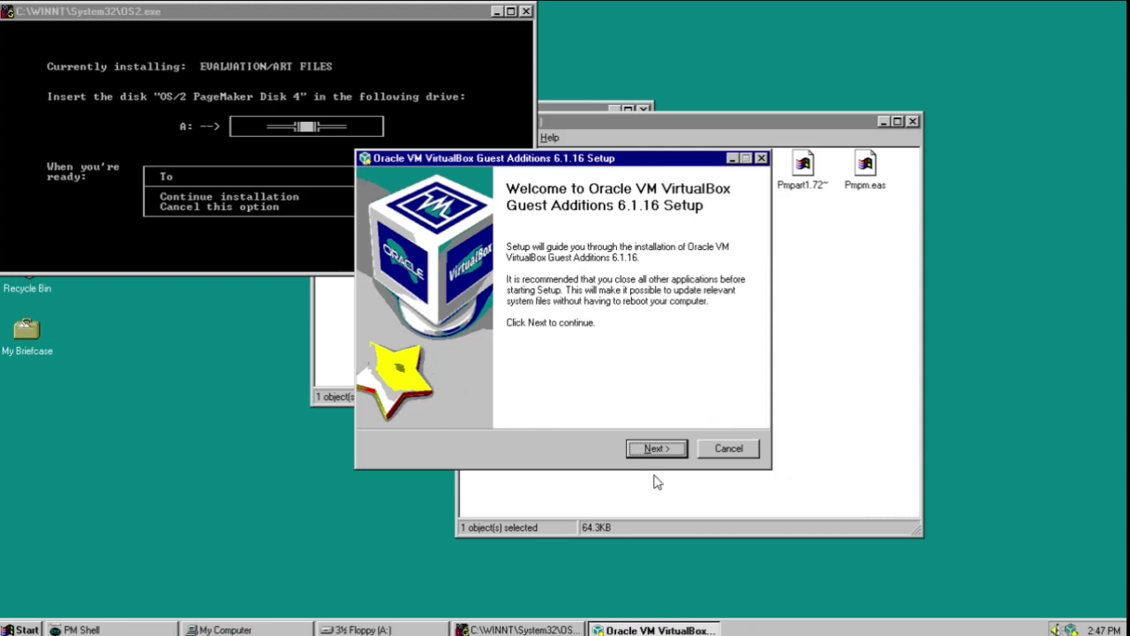
pyautogui.click(726, 451)
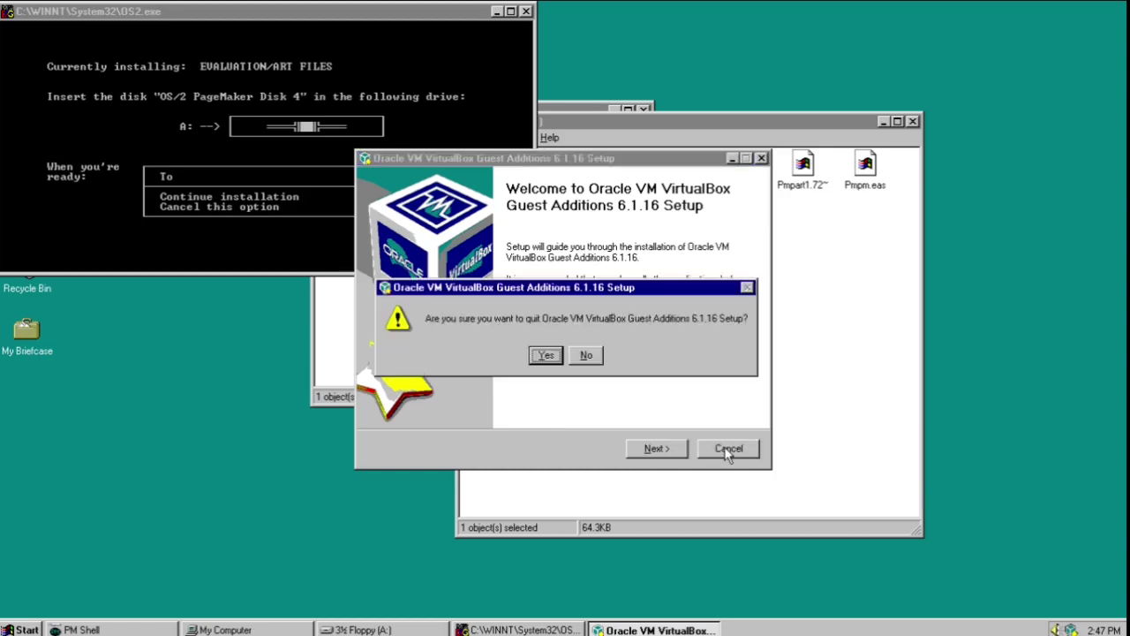
pyautogui.click(549, 355)
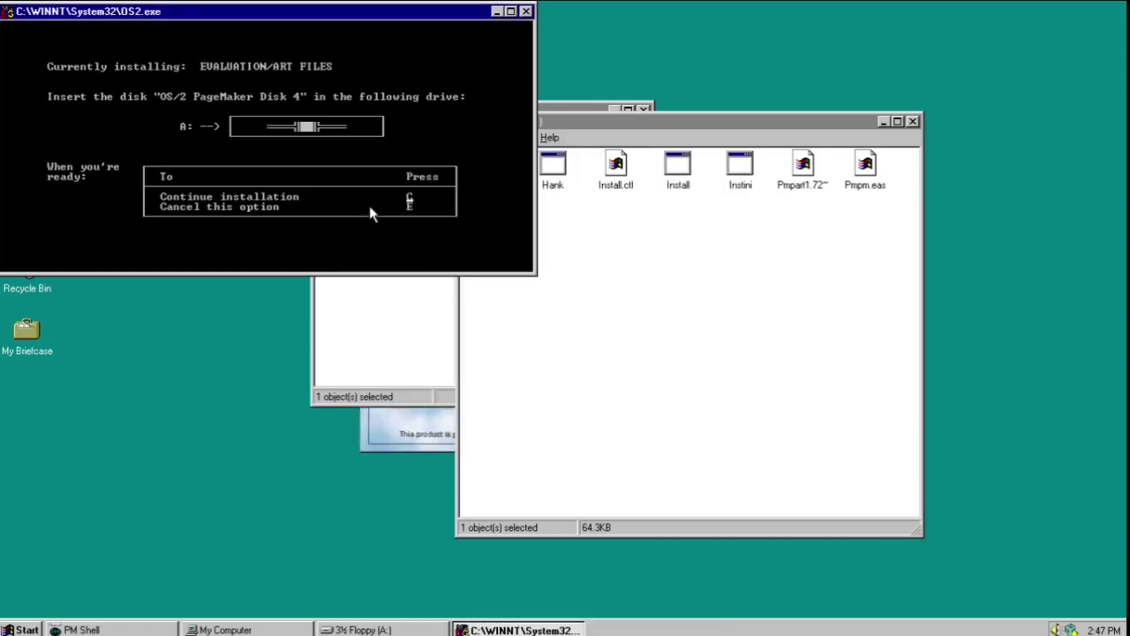
pyautogui.press('c')
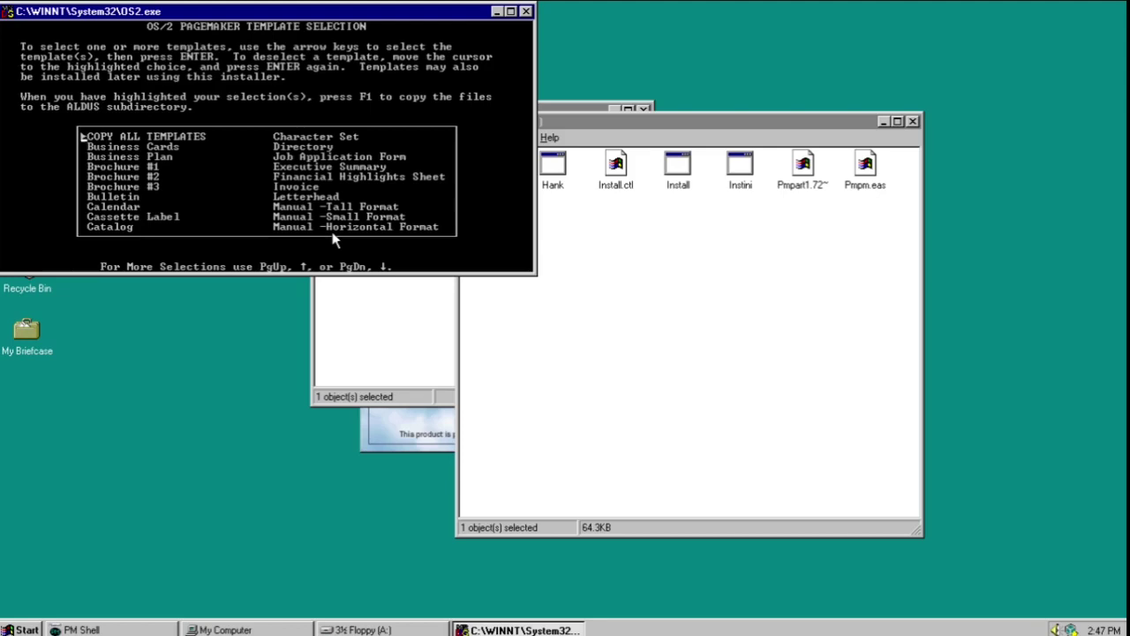
# Select COPY ALL TEMPLATES and install the templates from OS/2 PageMaker Disk 5.
pyautogui.press('Return')
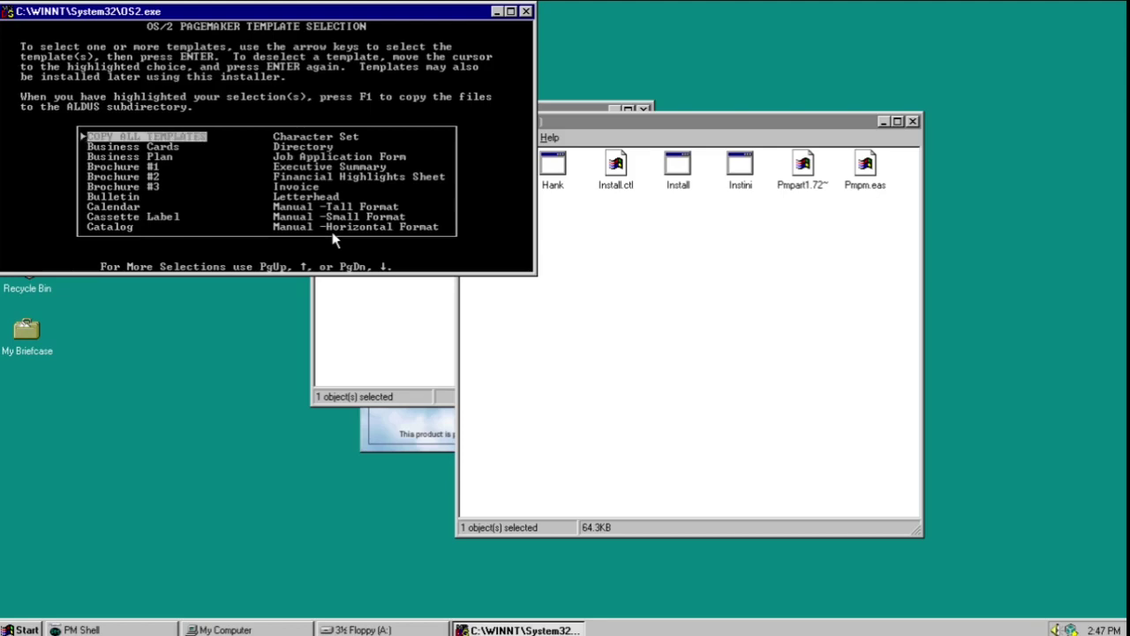
pyautogui.press('F1')
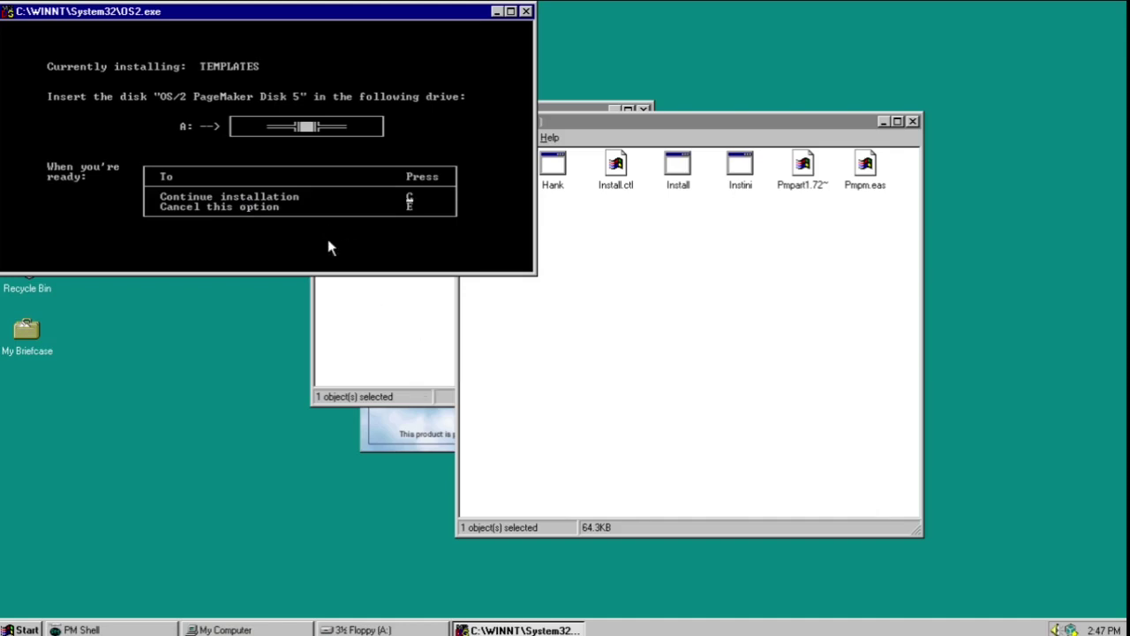
pyautogui.press('c')
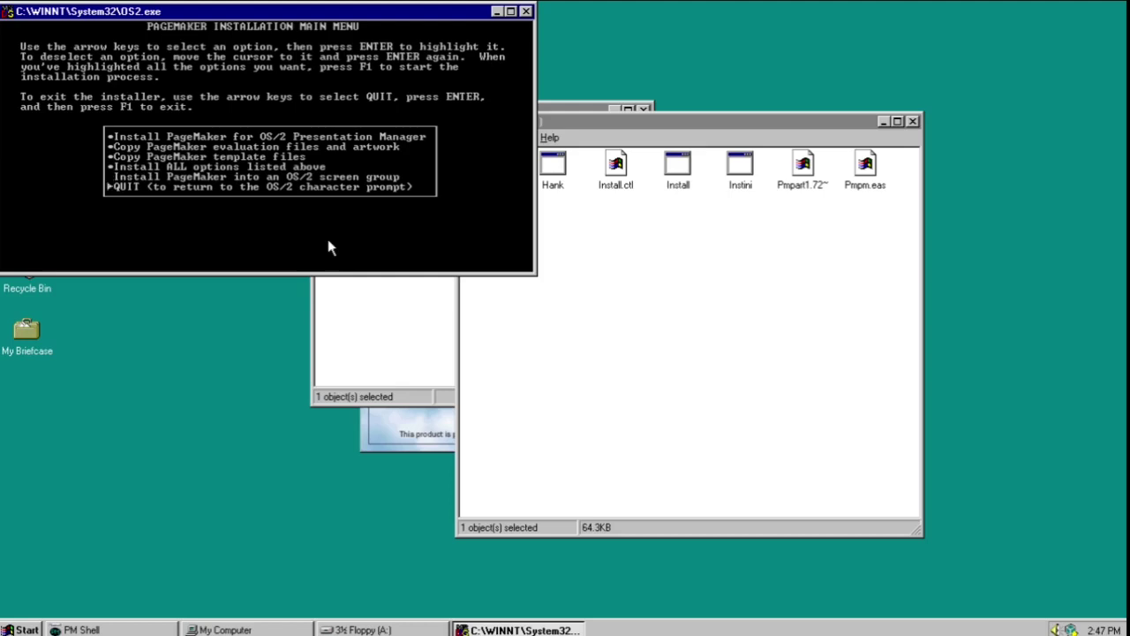
# Quit the PageMaker installer and close the floppy and My Computer windows.
pyautogui.press('Return')
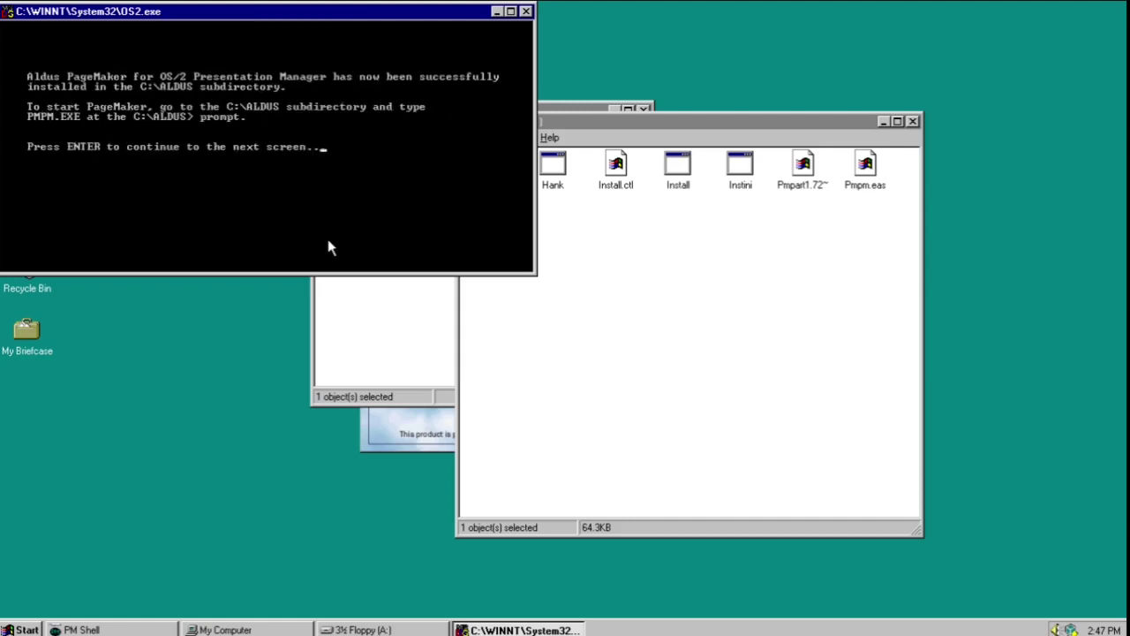
pyautogui.press('Return')
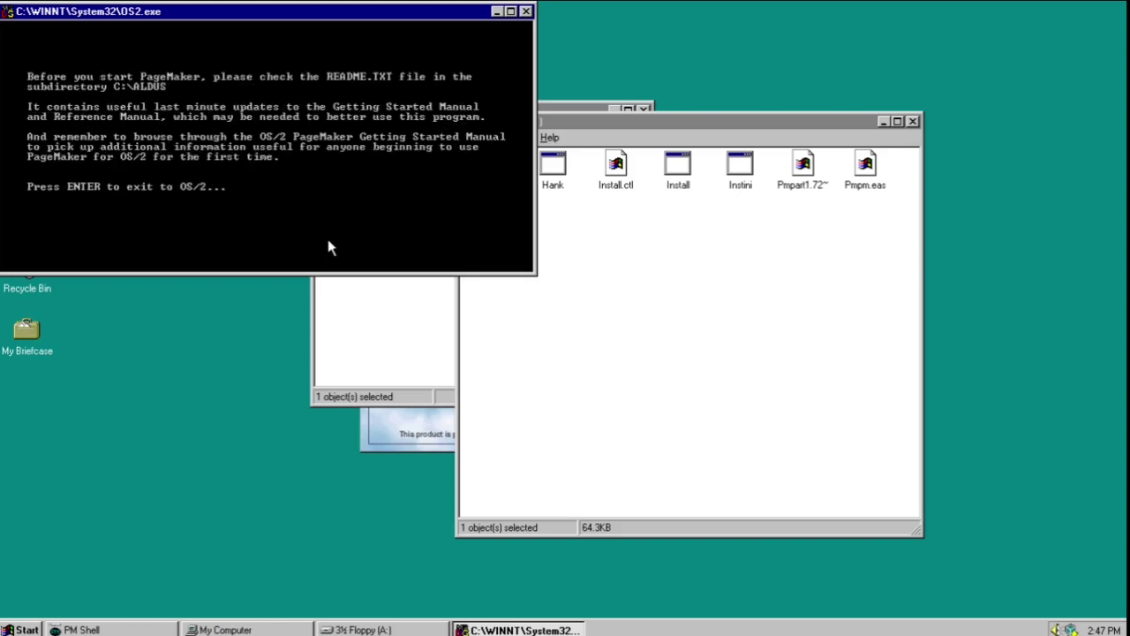
pyautogui.press('Return')
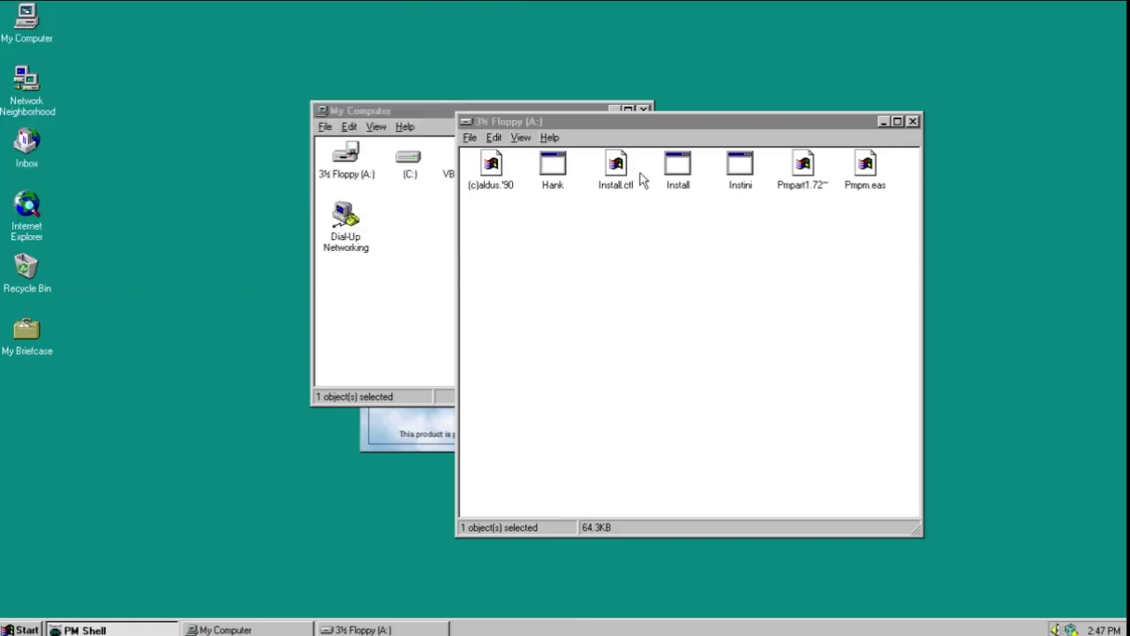
pyautogui.click(911, 122)
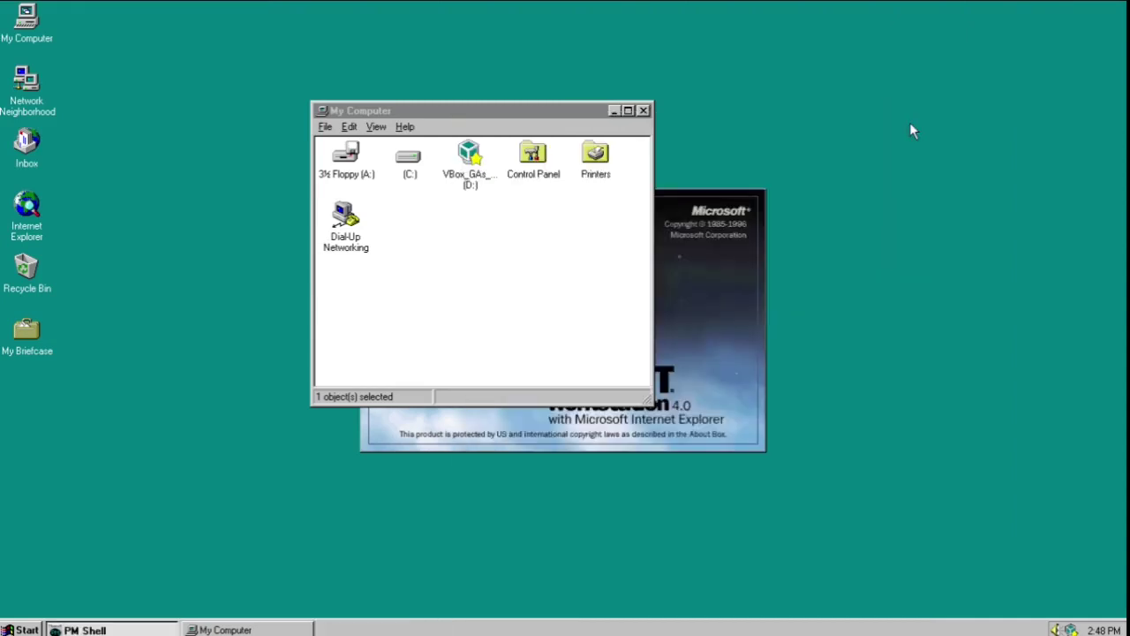
pyautogui.click(643, 111)
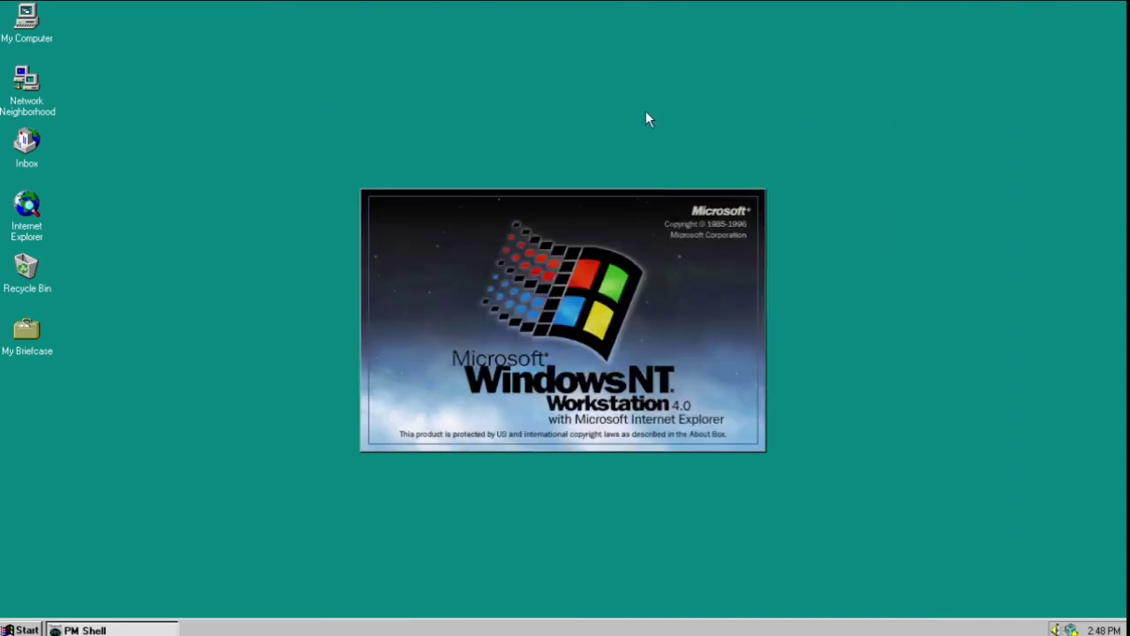
pyautogui.click(11, 630)
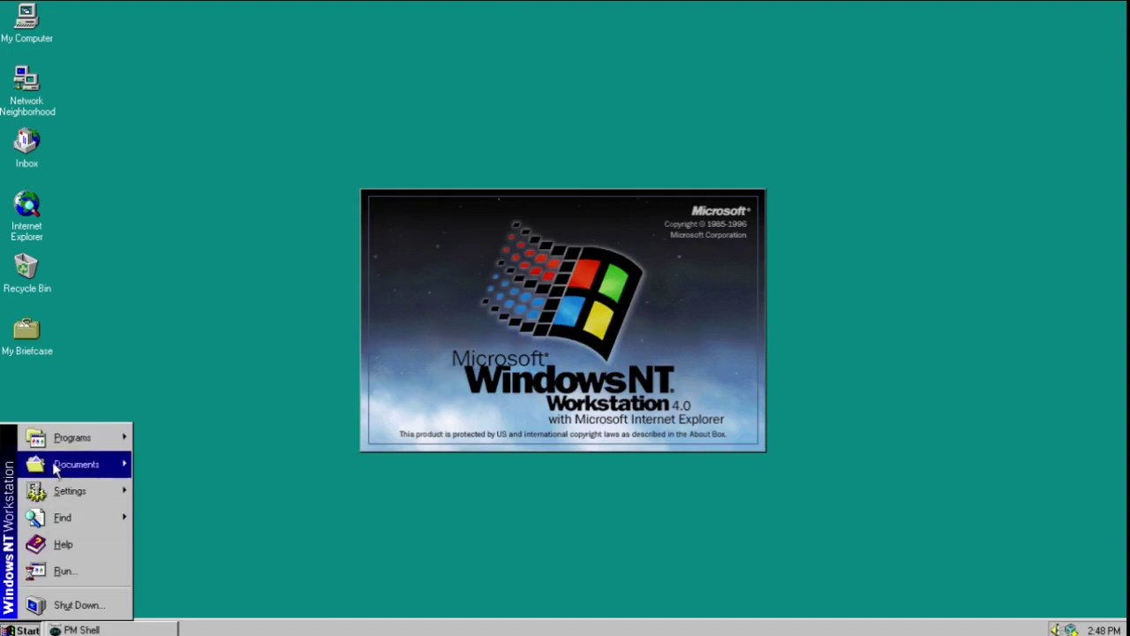
pyautogui.moveTo(71, 447)
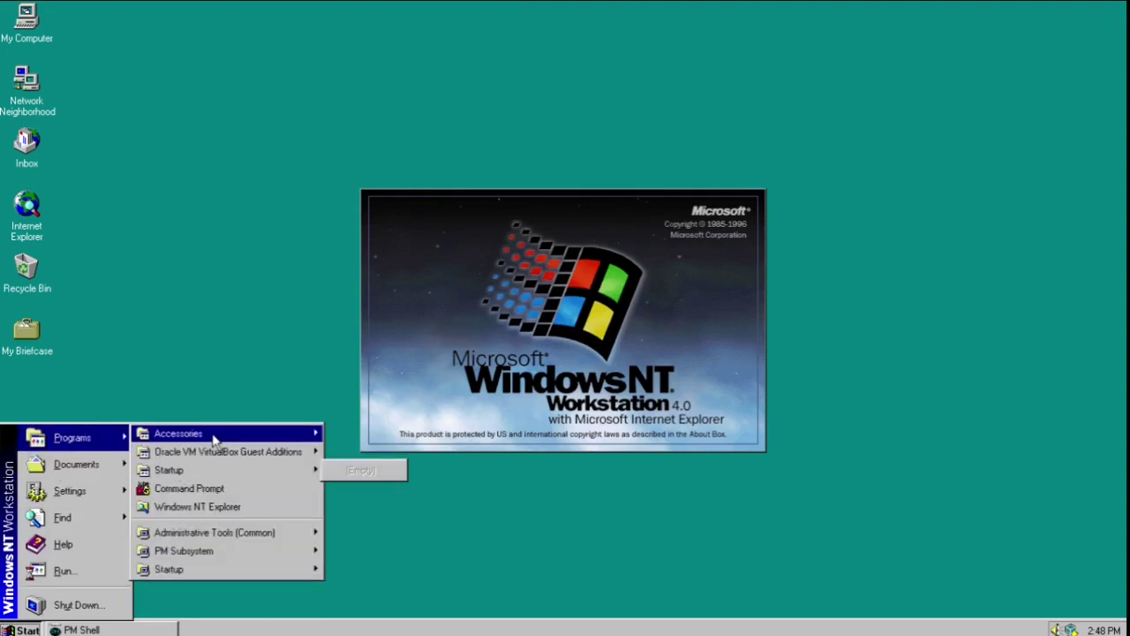
pyautogui.moveTo(212, 437)
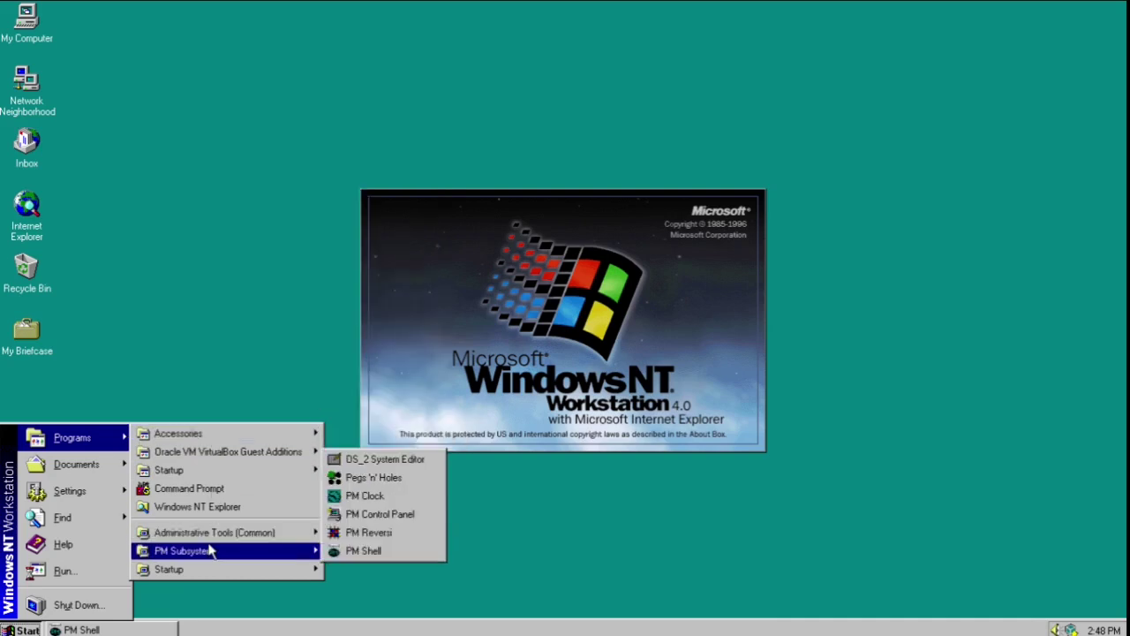
pyautogui.moveTo(230, 572)
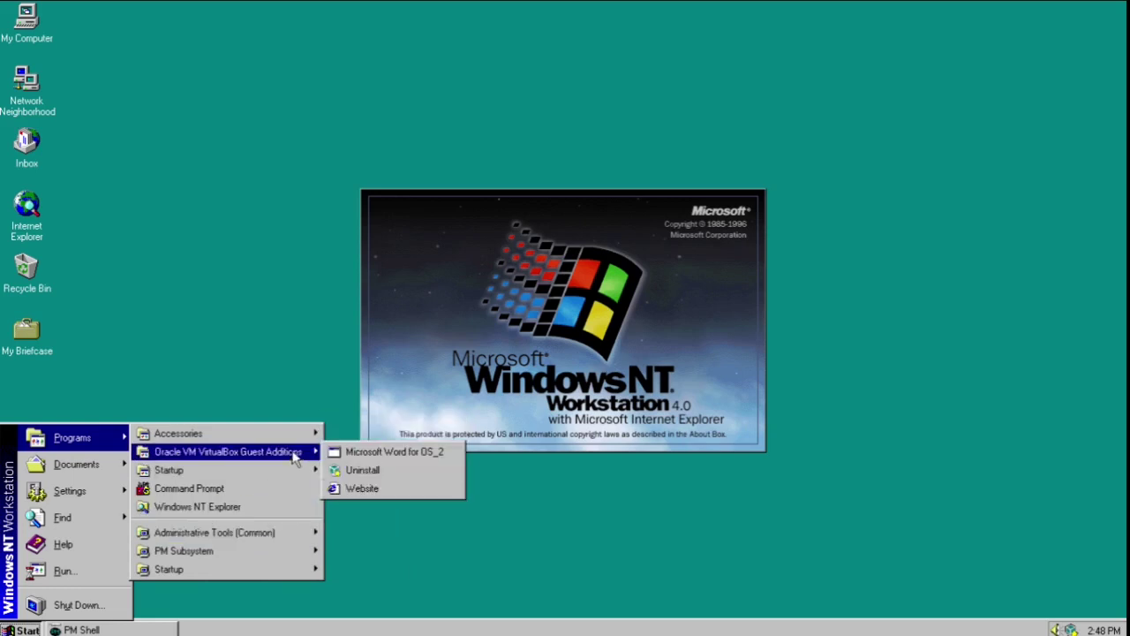
pyautogui.moveTo(299, 438)
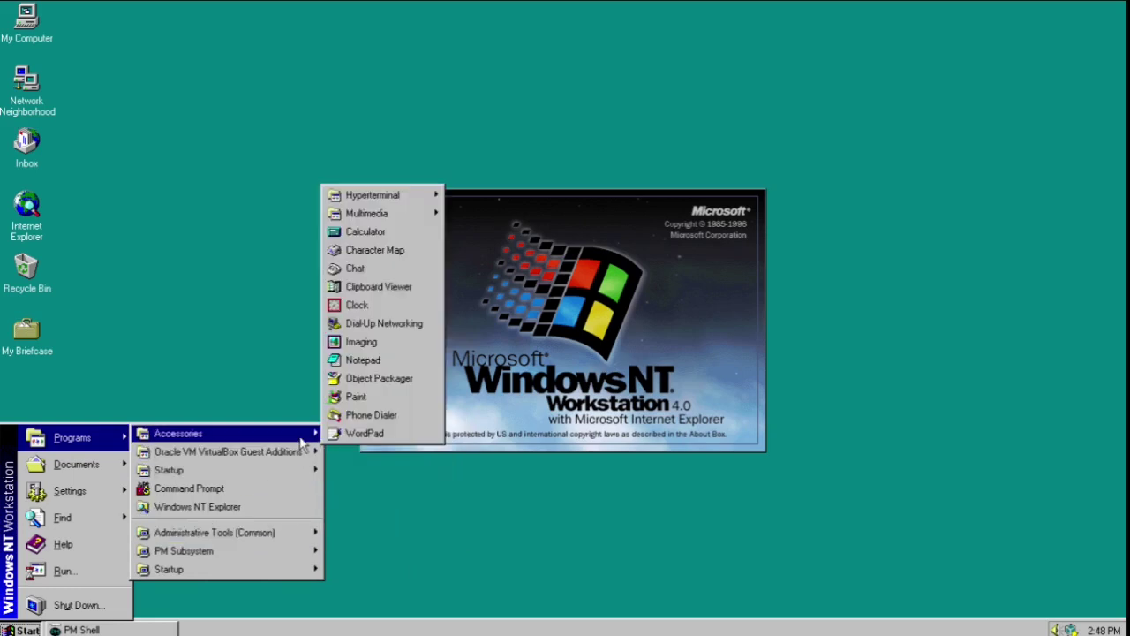
pyautogui.click(262, 354)
# Open the Aldus folder on drive C, launch the Pmpm program and dismiss the PageMaker splash screen.
pyautogui.doubleClick(27, 26)
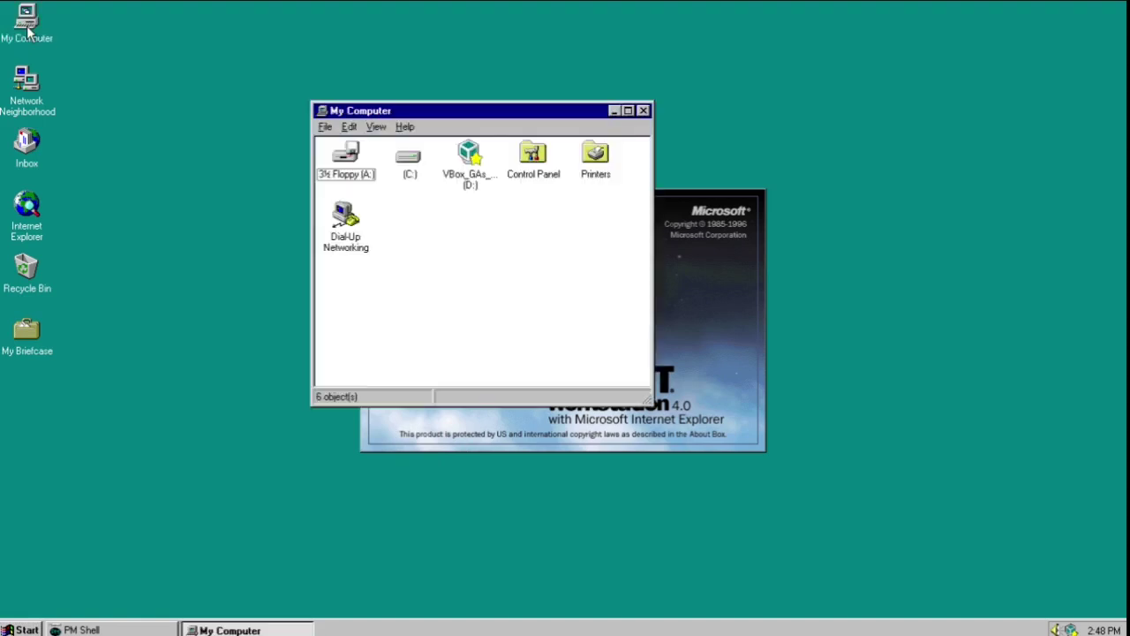
pyautogui.doubleClick(413, 162)
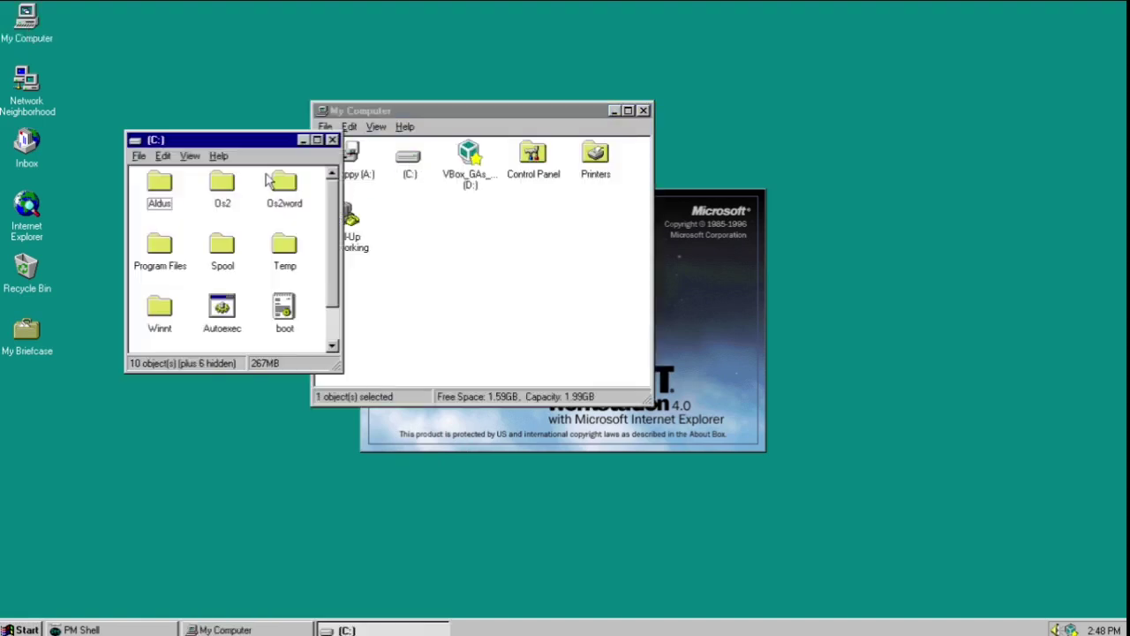
pyautogui.click(176, 188)
pyautogui.doubleClick(176, 188)
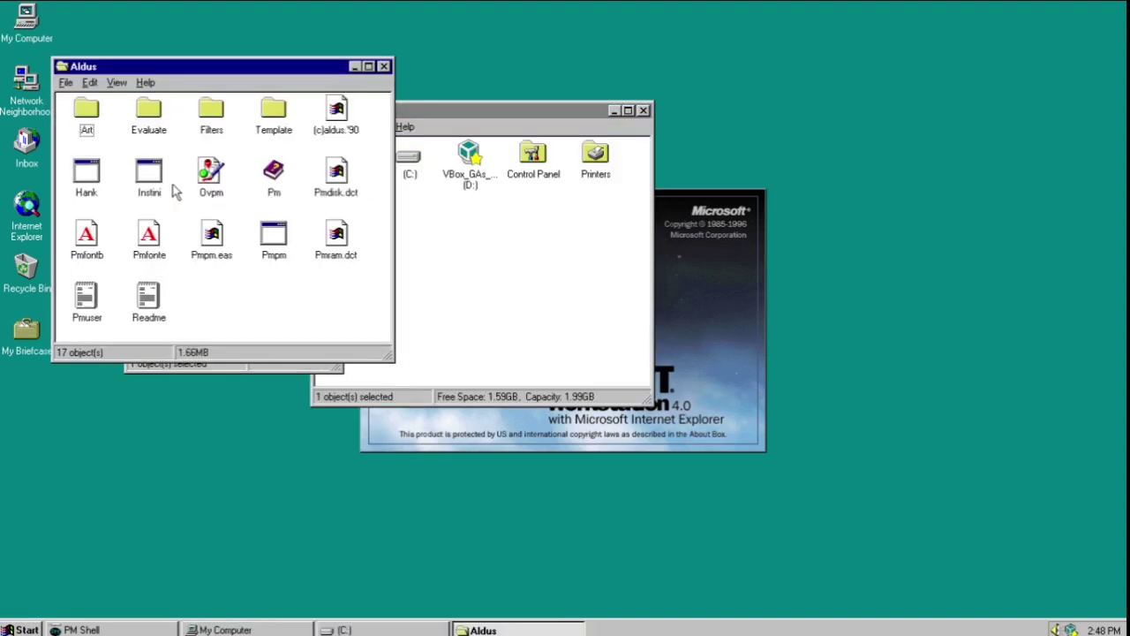
pyautogui.doubleClick(273, 234)
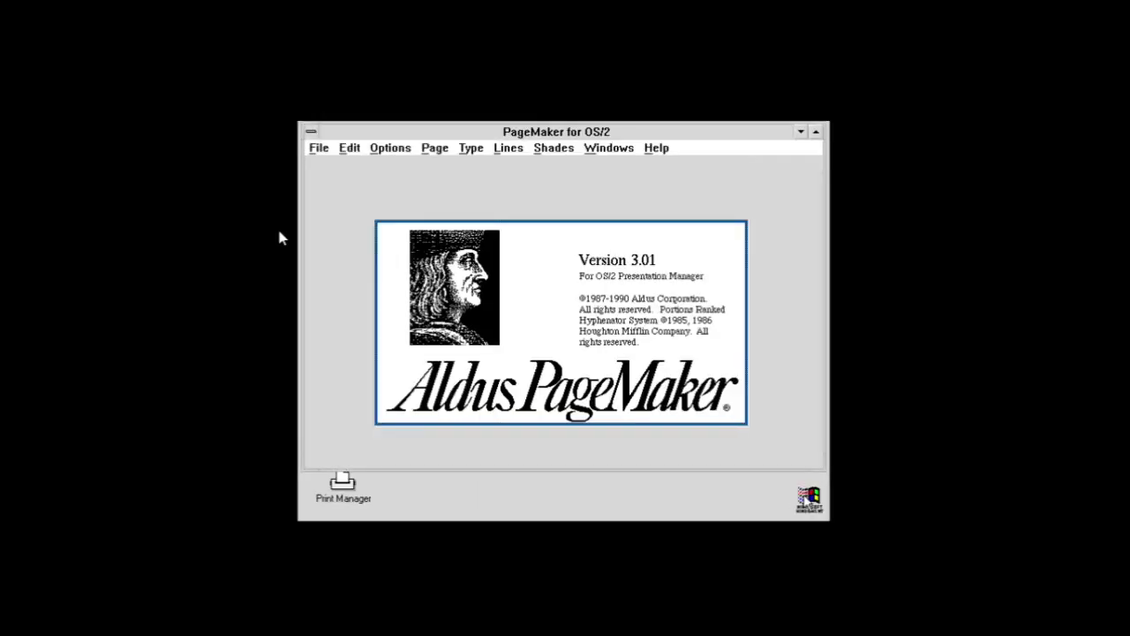
pyautogui.click(642, 408)
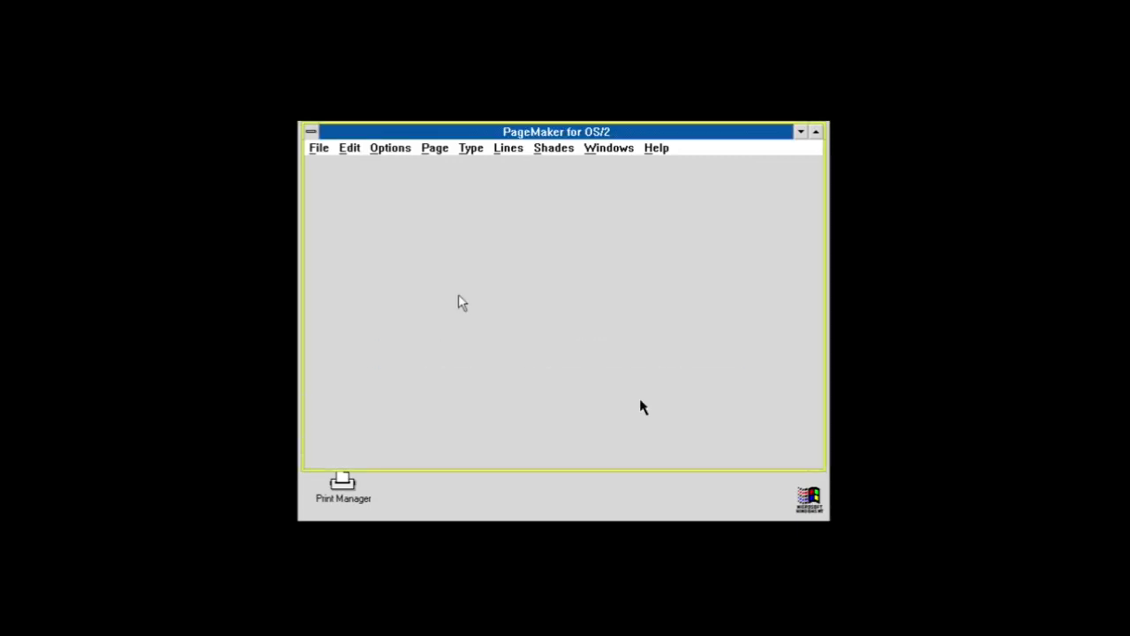
# Create a new one-page Letter publication in tall orientation with the default margins, and activate the Text tool on the page.
pyautogui.click(316, 148)
pyautogui.click(323, 162)
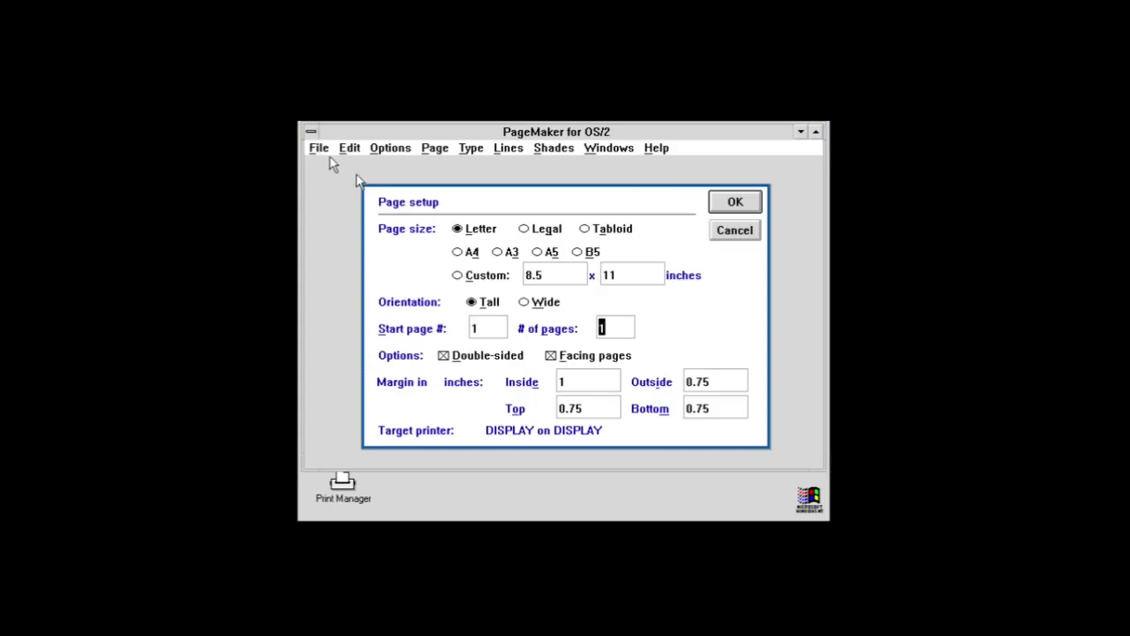
pyautogui.click(729, 206)
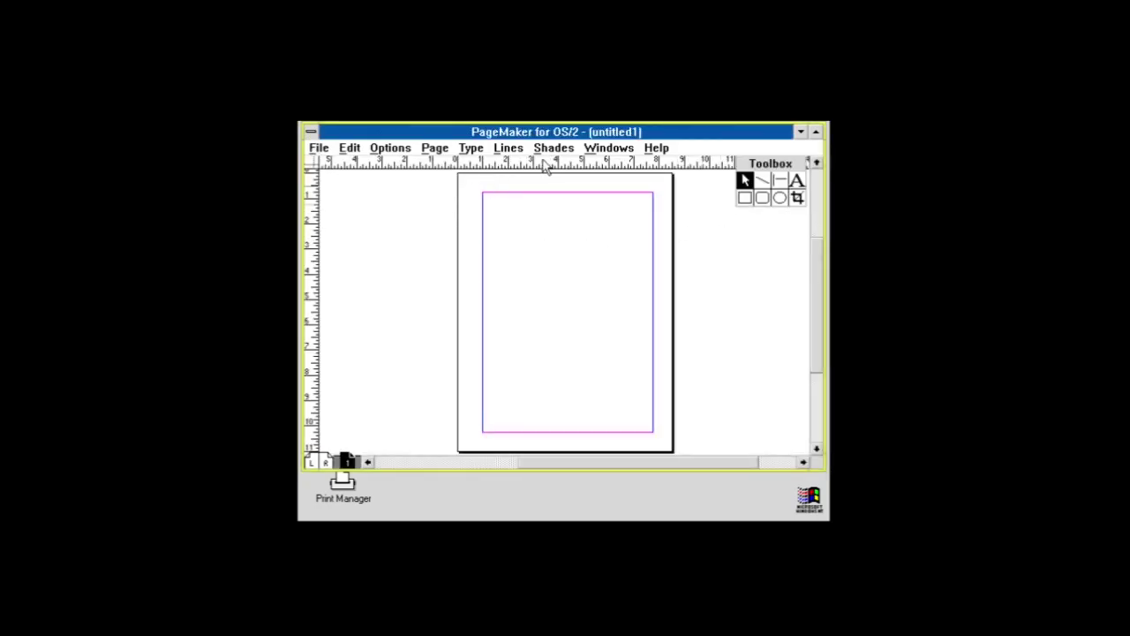
pyautogui.hotkey('shift', 'F4')
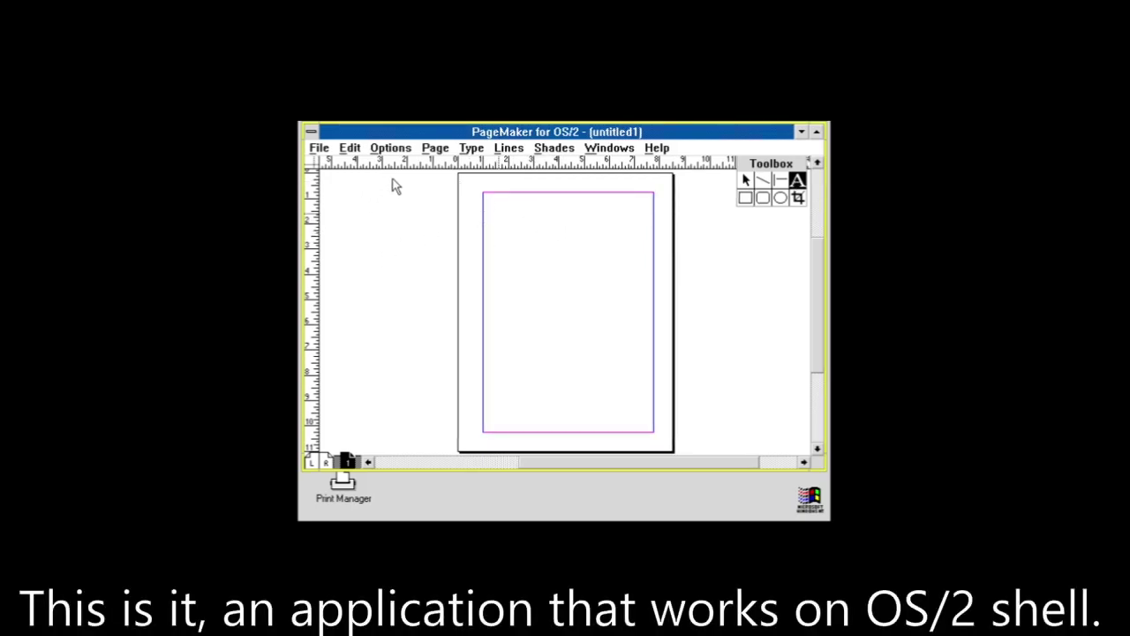
pyautogui.click(498, 213)
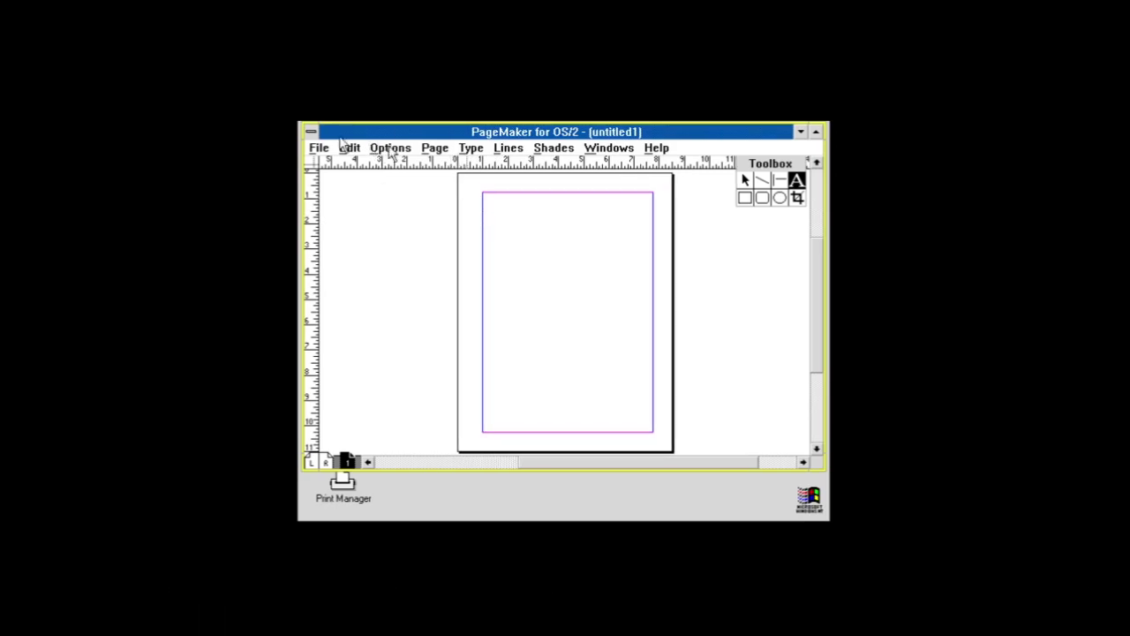
# Try the 200% and actual-size page views, settle on 50% size and bring the pasteboard beside the page into view.
pyautogui.click(389, 150)
pyautogui.click(432, 150)
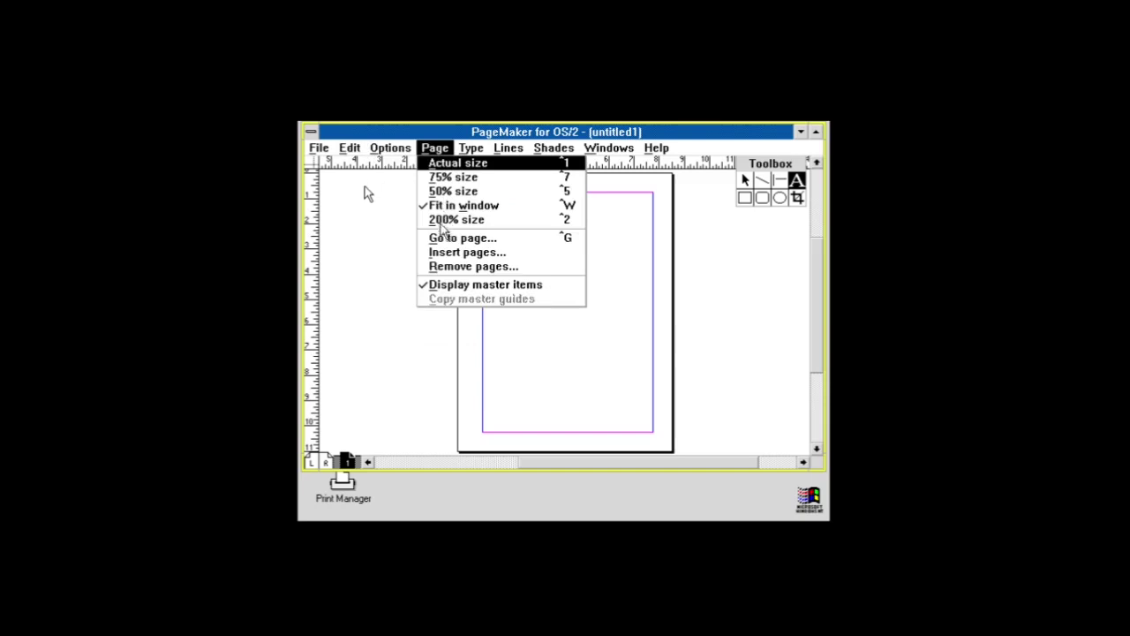
pyautogui.click(441, 228)
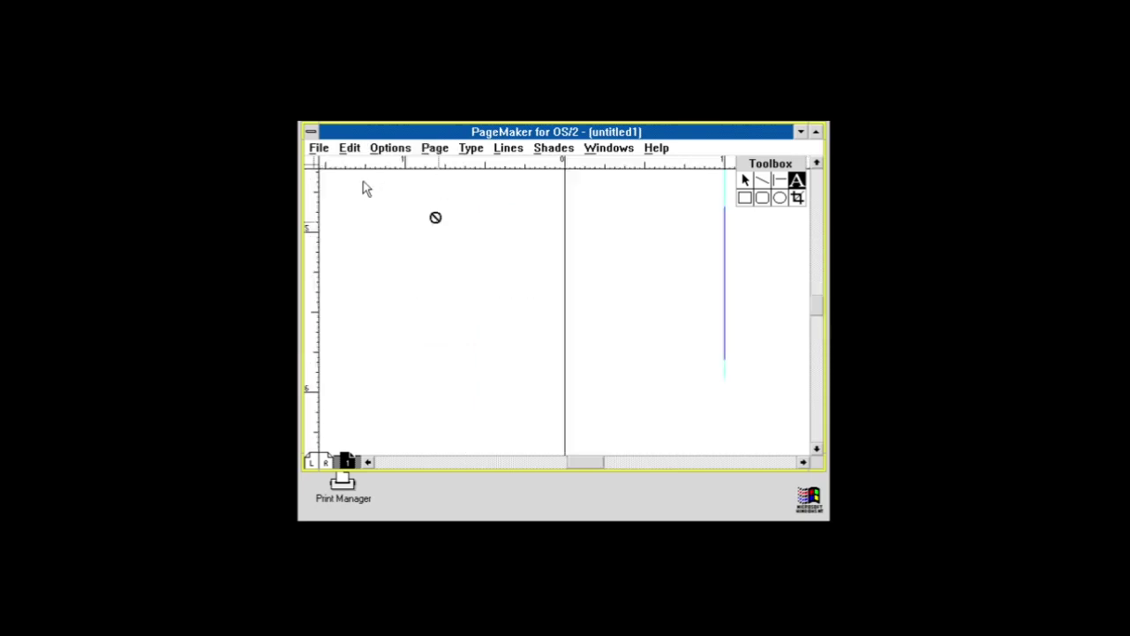
pyautogui.click(393, 148)
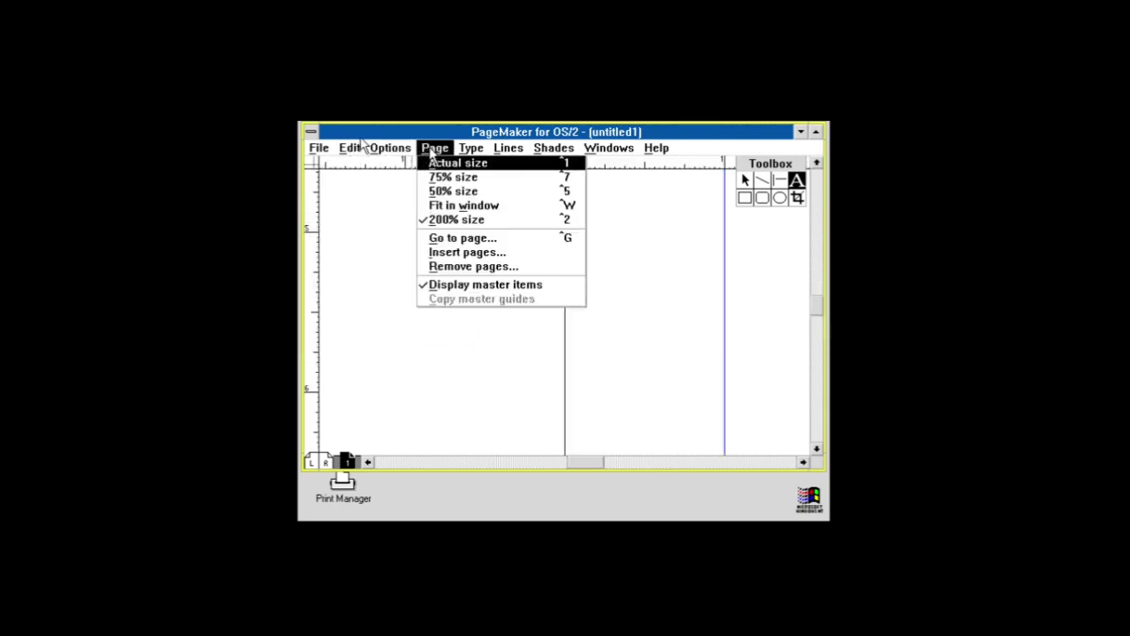
pyautogui.click(436, 162)
pyautogui.click(434, 149)
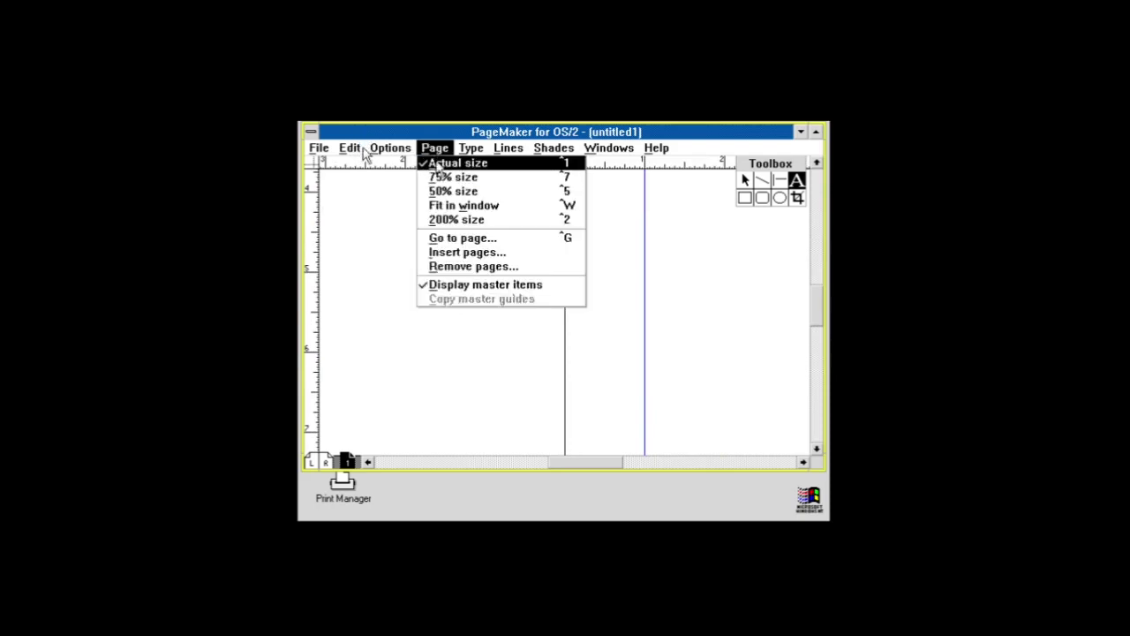
pyautogui.click(442, 191)
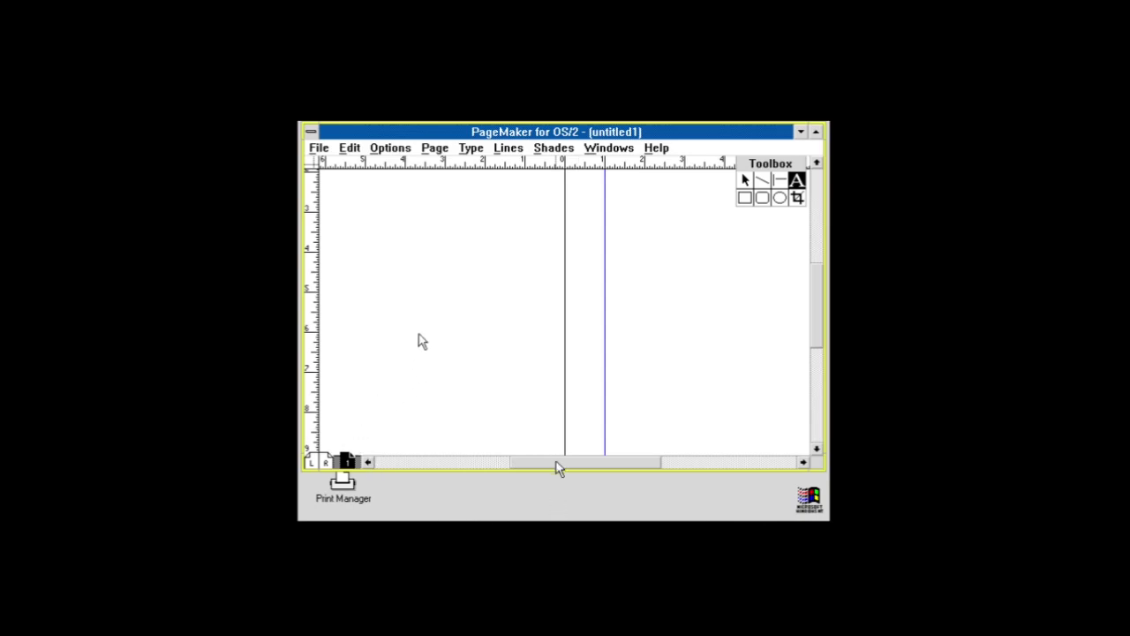
pyautogui.click(494, 469)
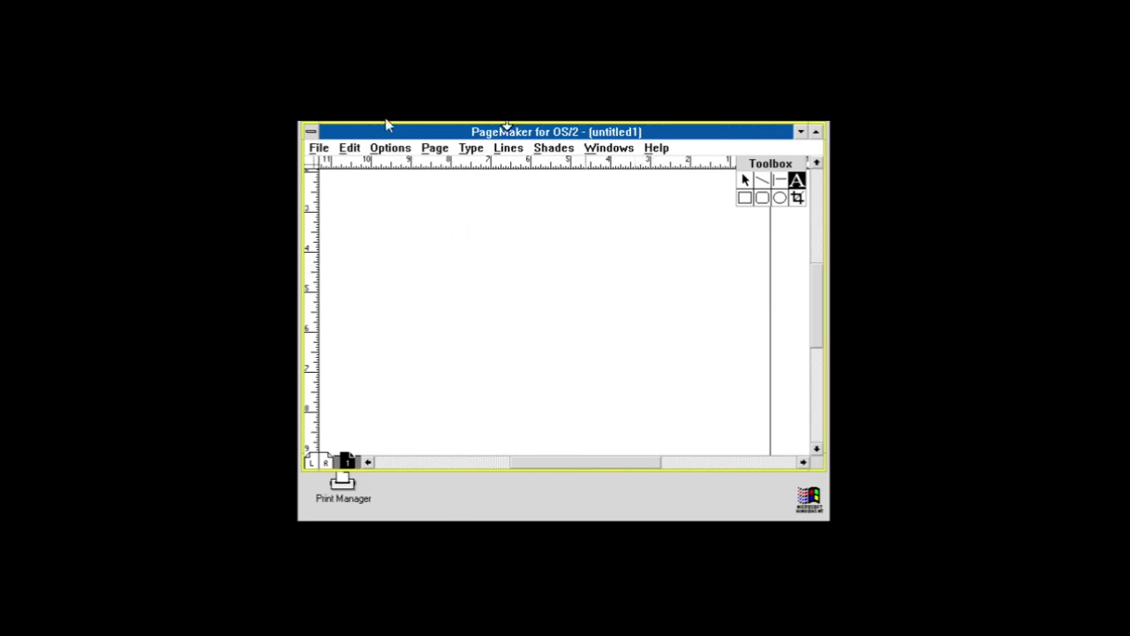
pyautogui.click(471, 148)
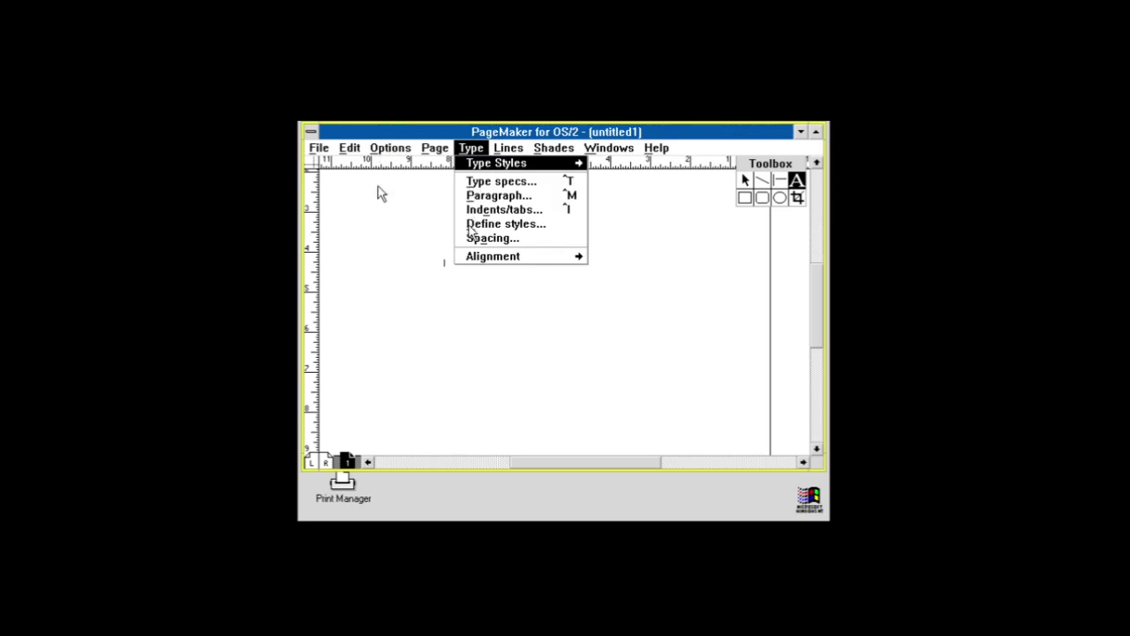
pyautogui.click(475, 238)
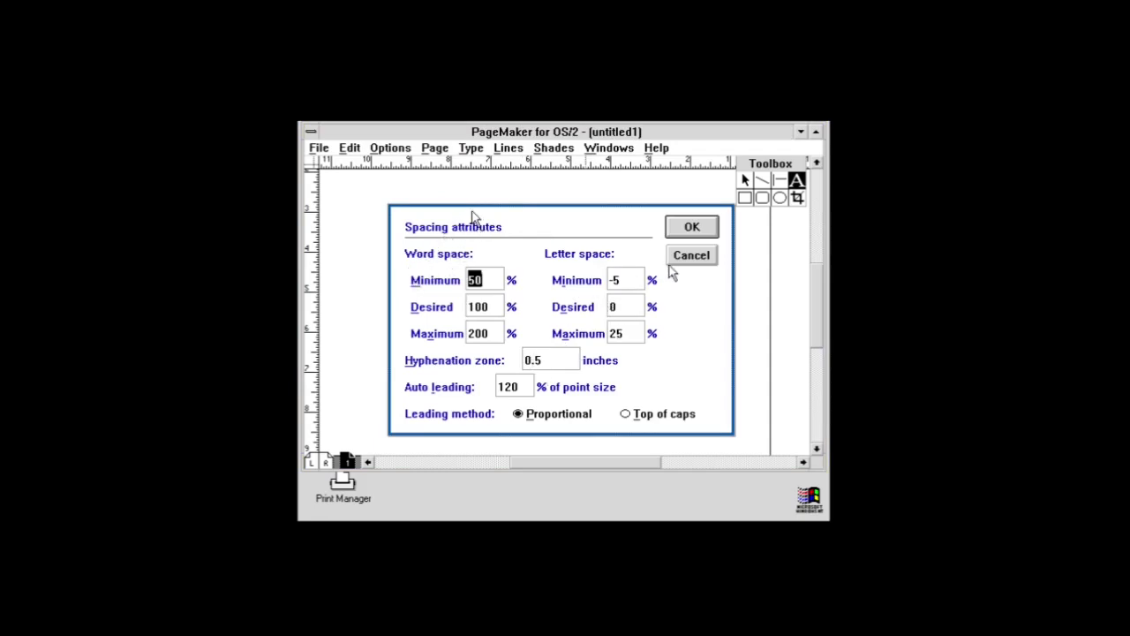
pyautogui.press('Escape')
# Try to set the type size to 48 points in the type specifications.
pyautogui.click(475, 148)
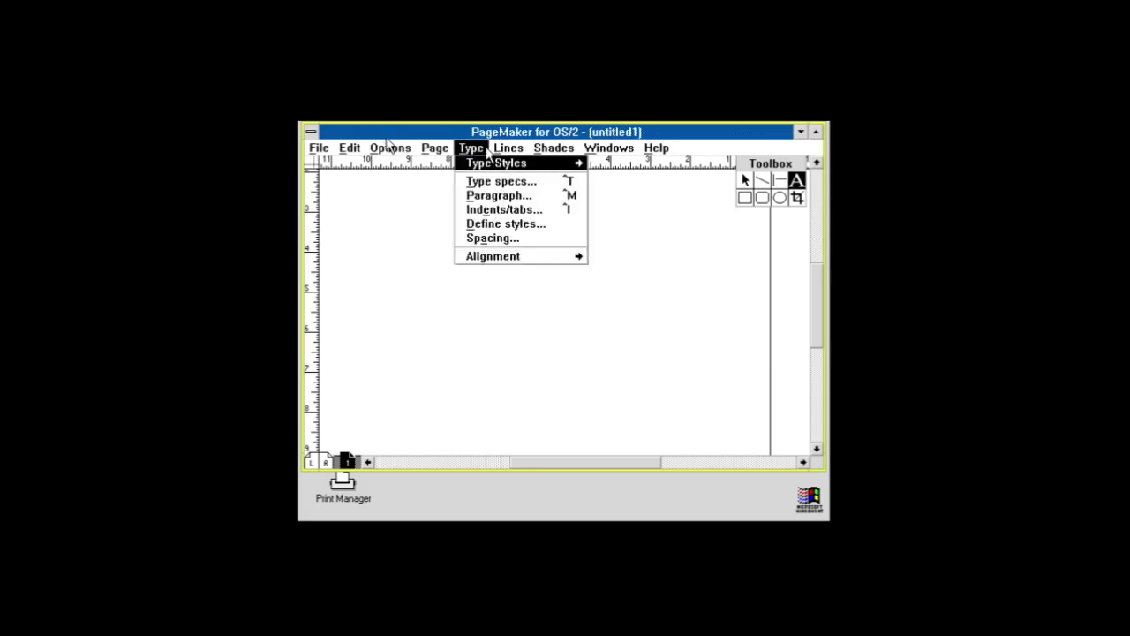
pyautogui.click(491, 163)
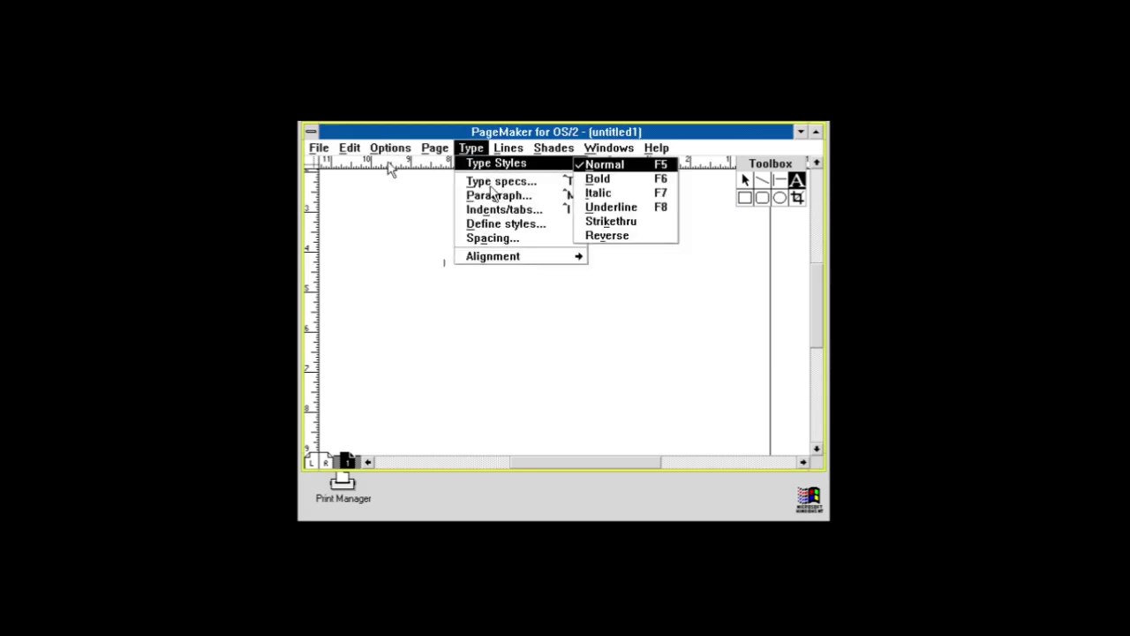
pyautogui.click(501, 181)
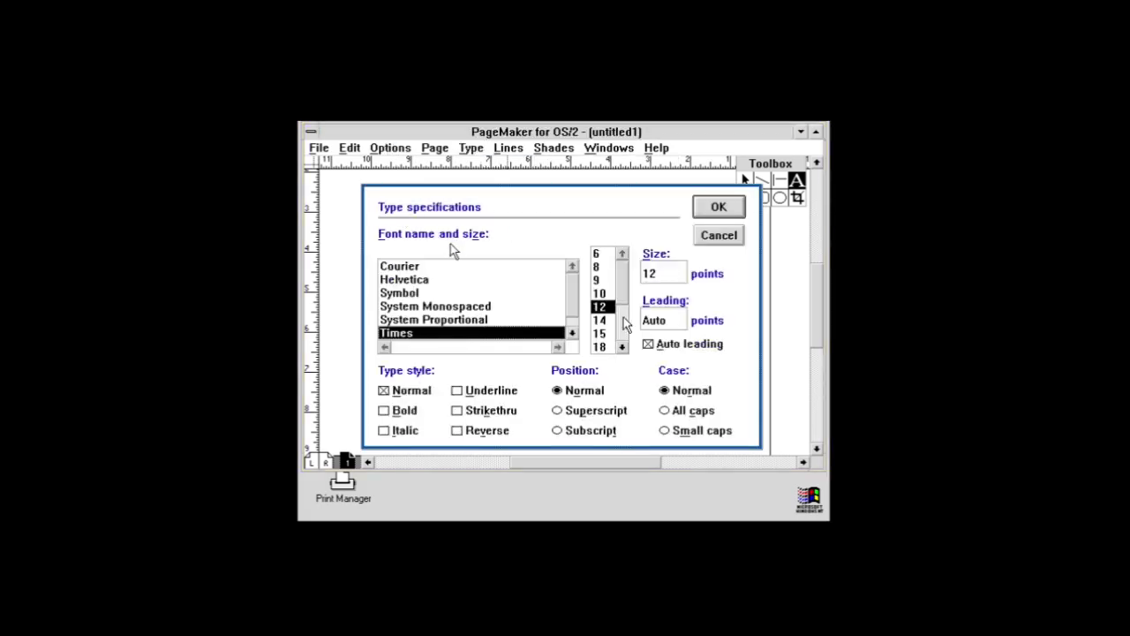
pyautogui.click(625, 323)
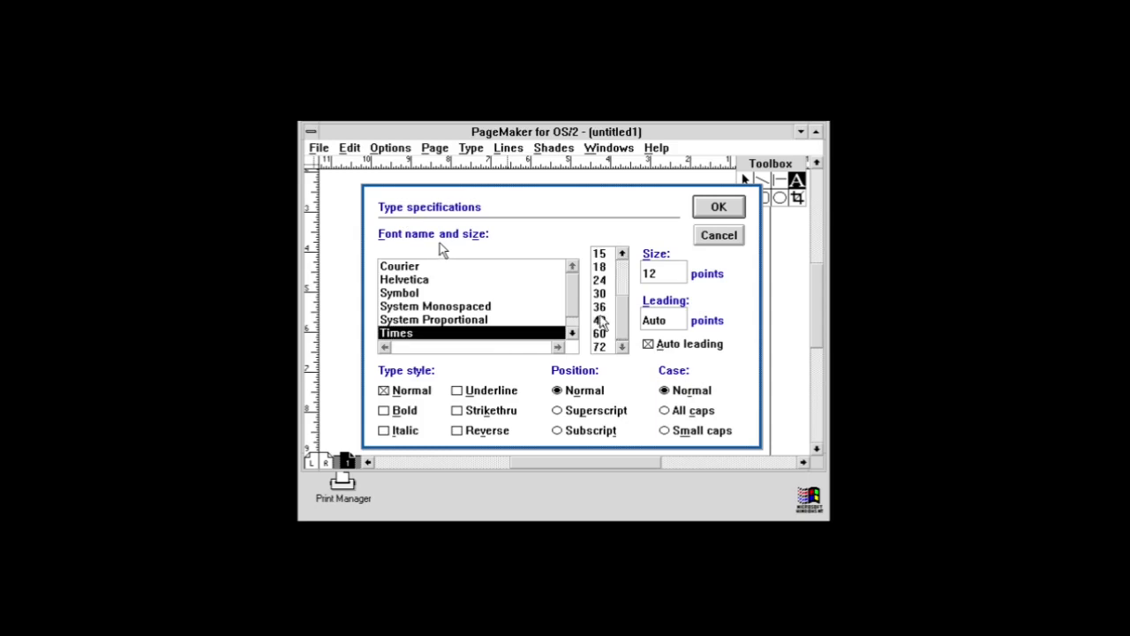
pyautogui.click(599, 321)
pyautogui.click(719, 206)
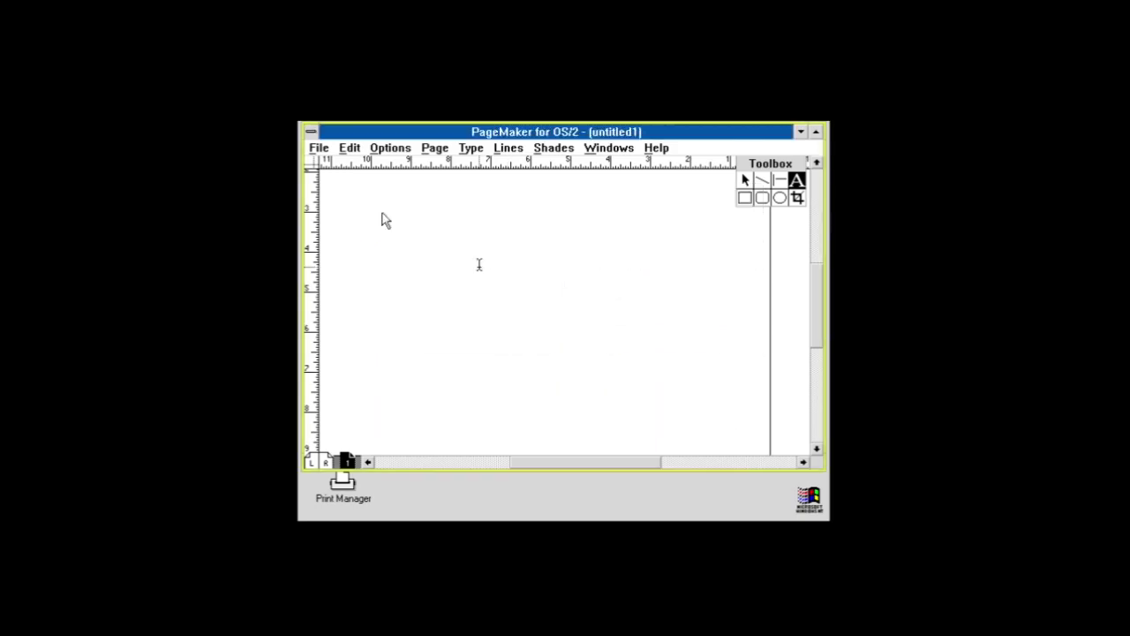
# Place a text insertion point on the pasteboard beside the page and set its Times type to 48 points.
pyautogui.click(463, 273)
pyautogui.click(471, 148)
pyautogui.click(477, 181)
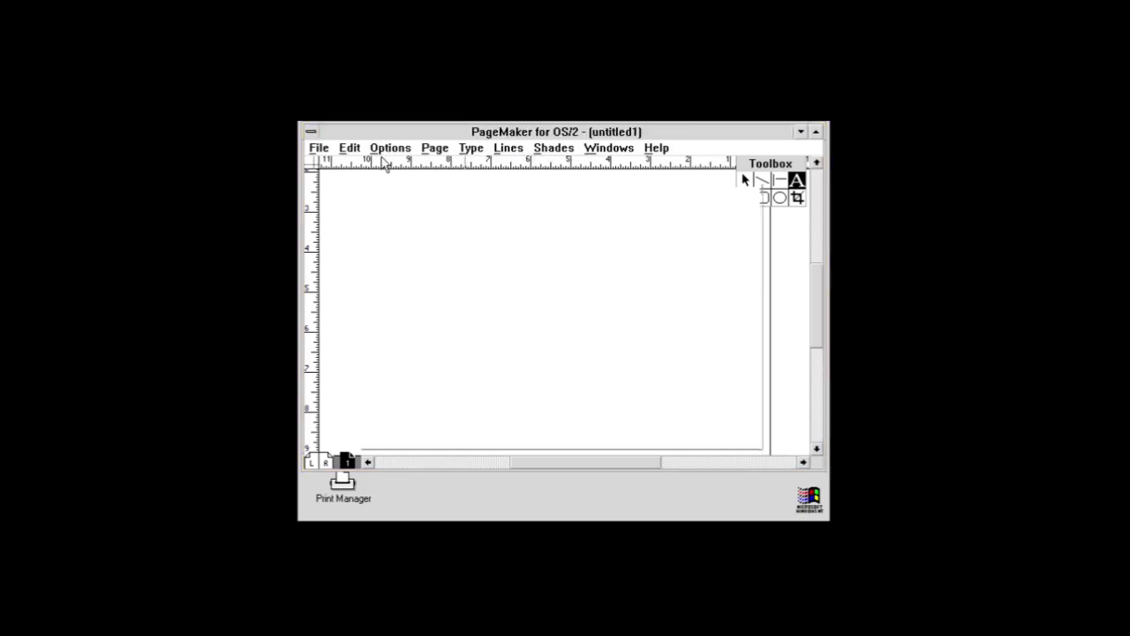
pyautogui.click(621, 347)
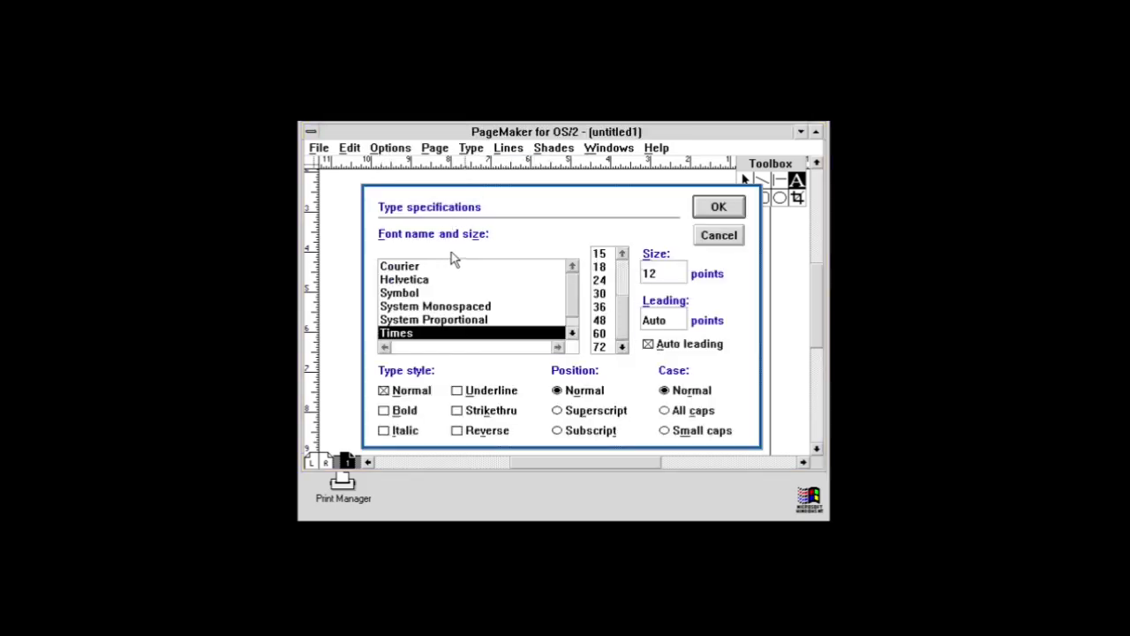
pyautogui.click(603, 321)
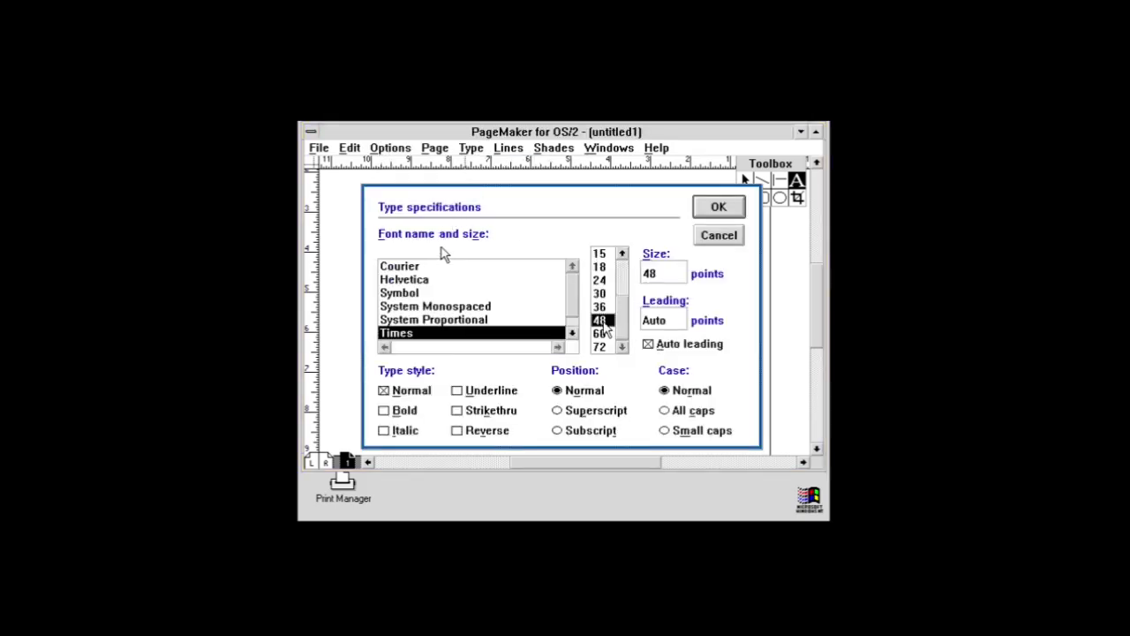
pyautogui.click(717, 207)
# Start the pasteboard text block with the words "local internet users launches".
pyautogui.write('V')
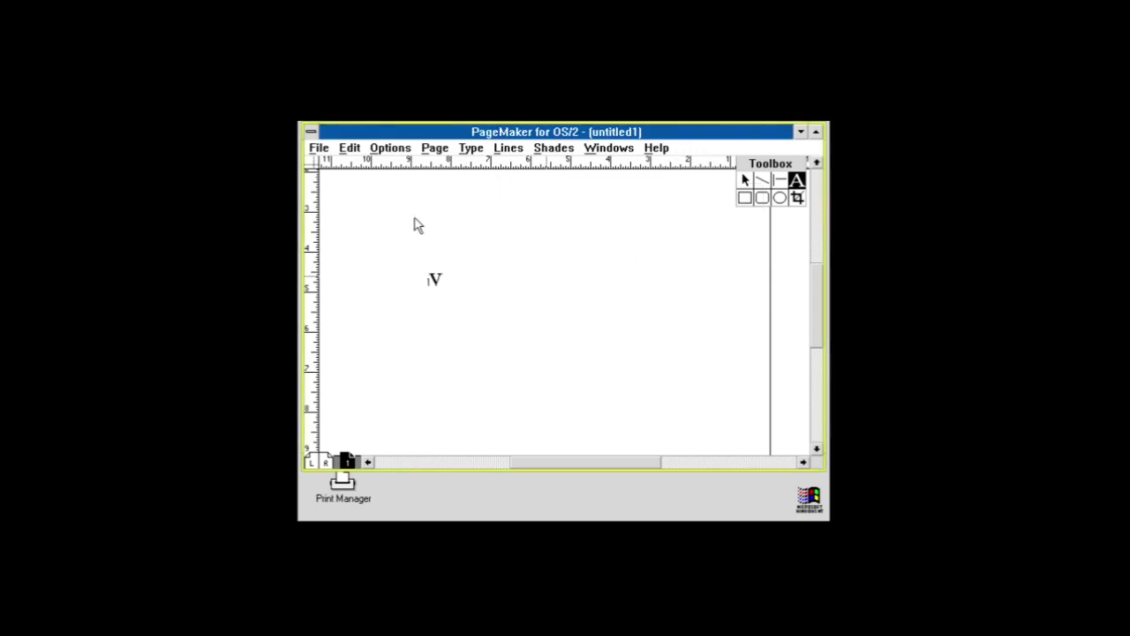
pyautogui.press('BackSpace')
pyautogui.write('V')
pyautogui.press('BackSpace')
pyautogui.write('ocal')
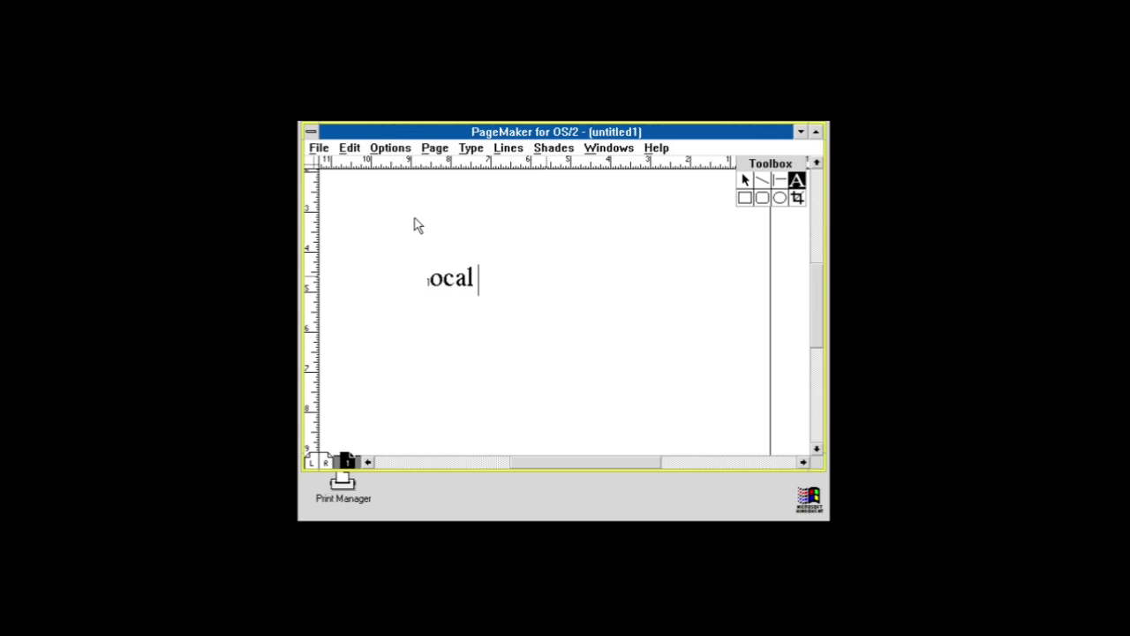
pyautogui.write(' internet')
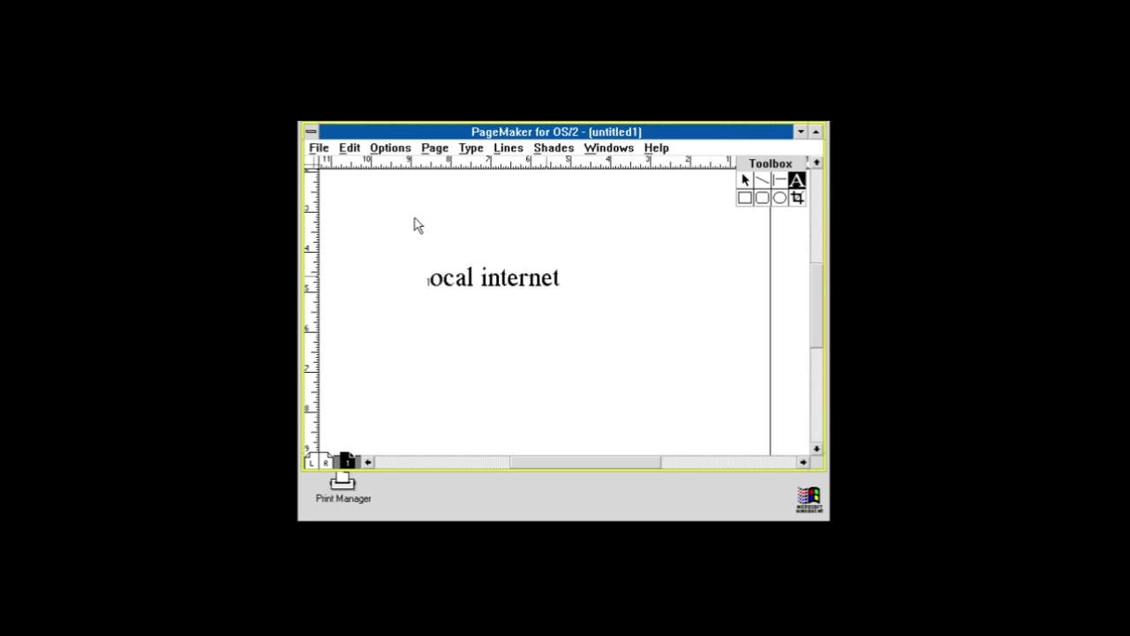
pyautogui.write(' users')
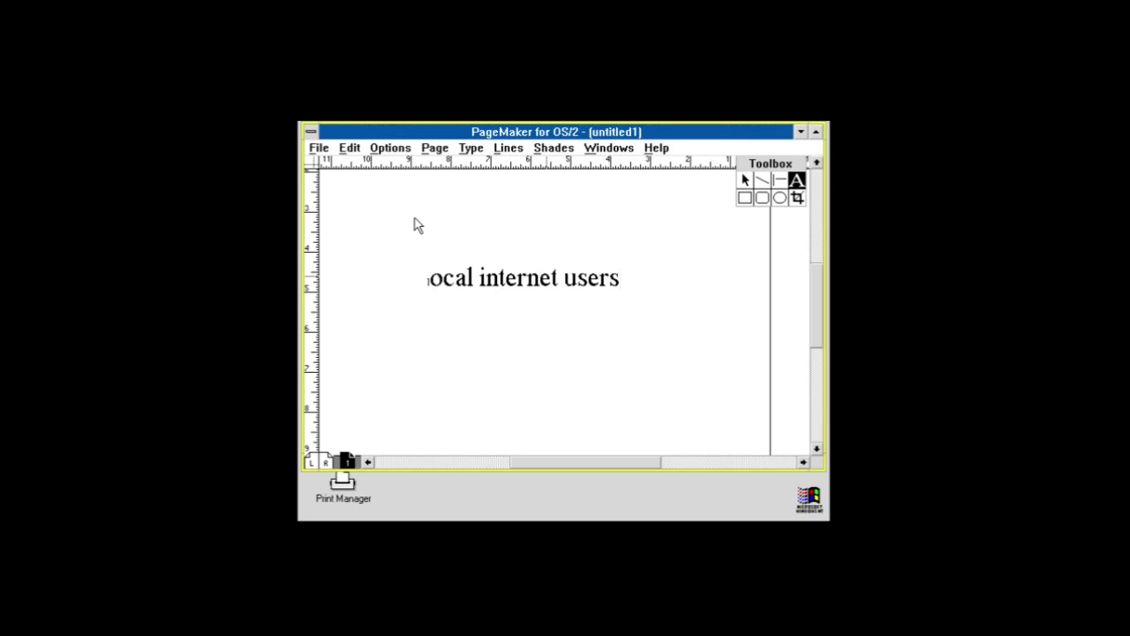
pyautogui.write(' launches')
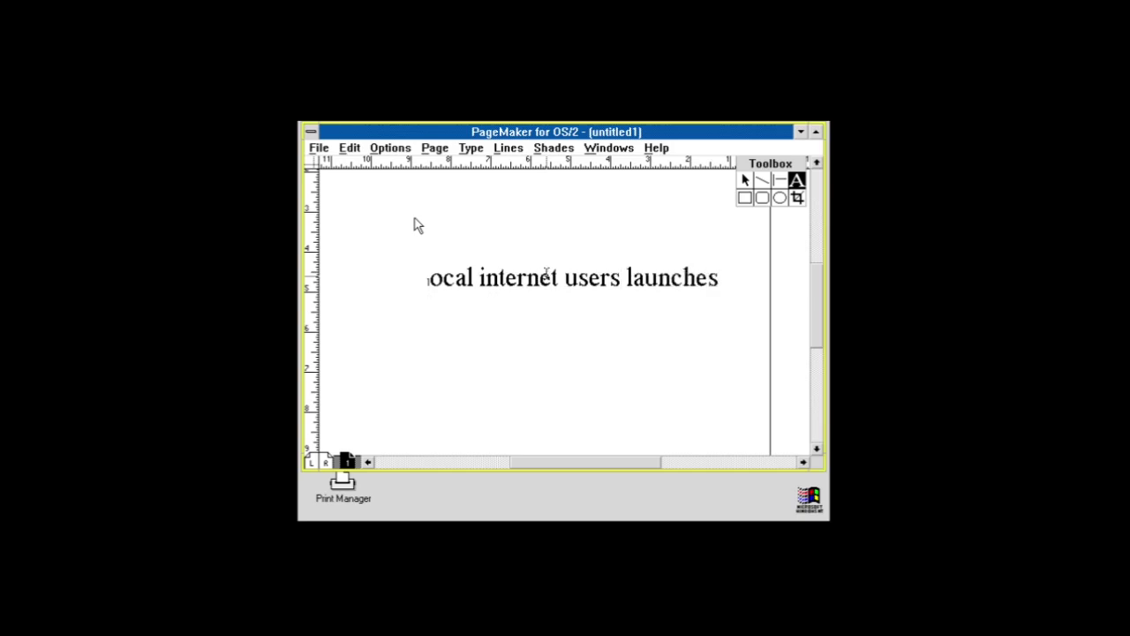
# Continue the text on a new line with "OS/2 1.3x application on Windows NT 4".
pyautogui.press('Return')
pyautogui.write('OS/2 1.')
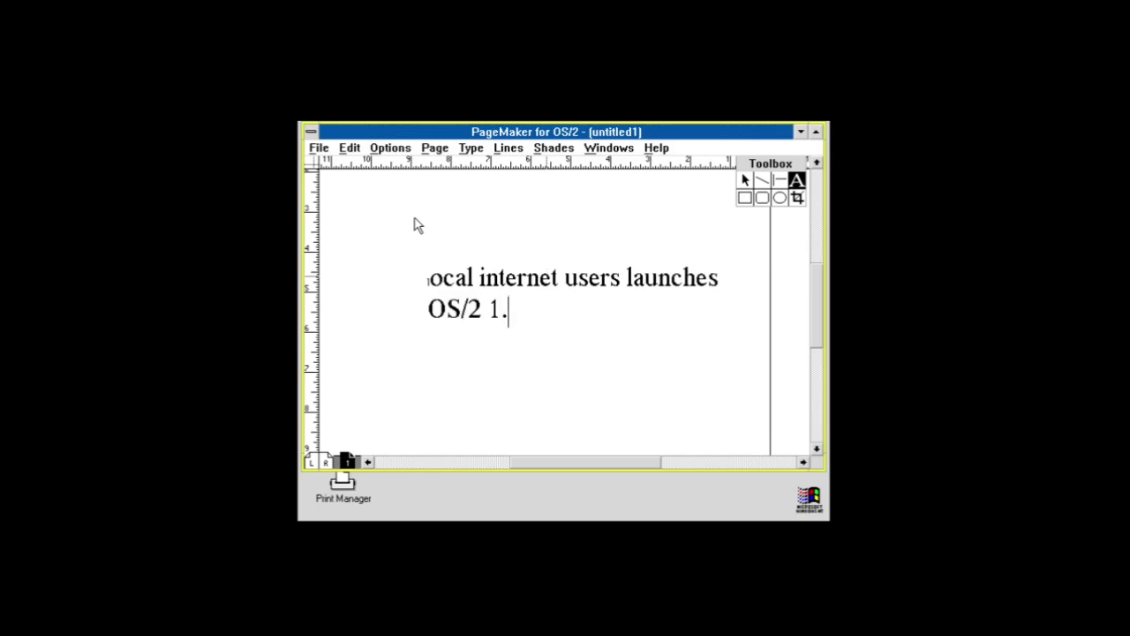
pyautogui.write('3x applica')
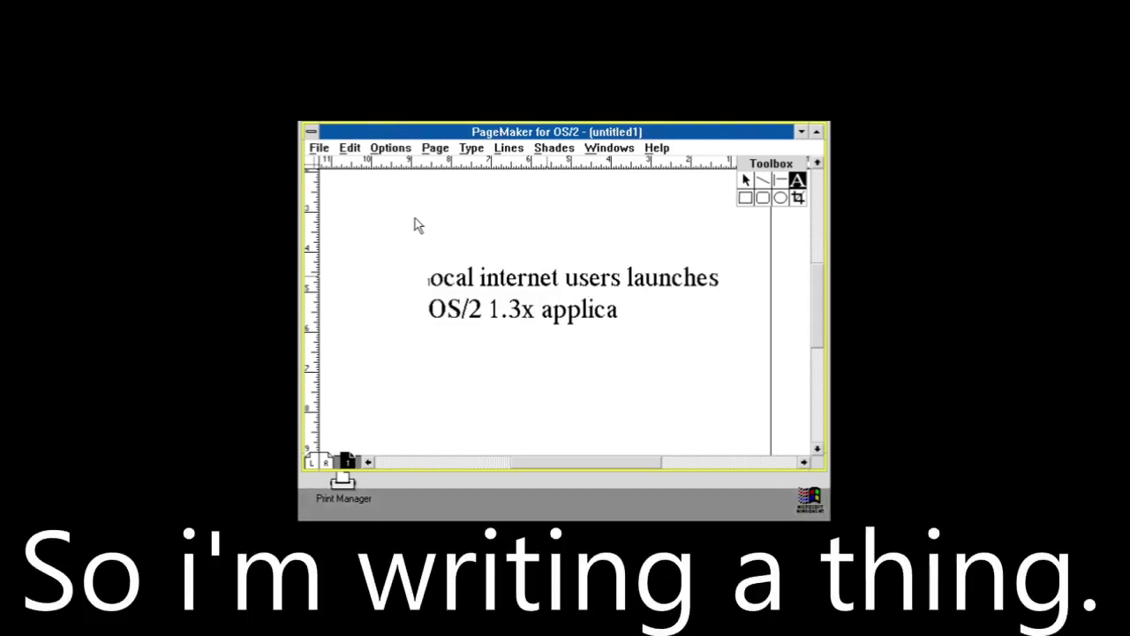
pyautogui.write('tion on ')
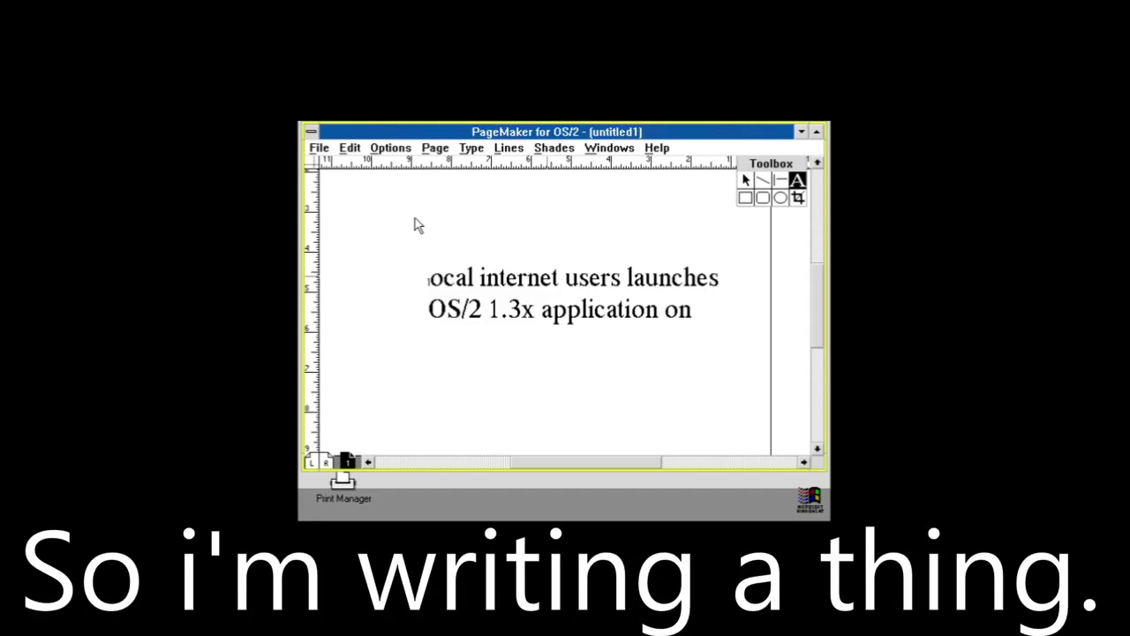
pyautogui.write('Win')
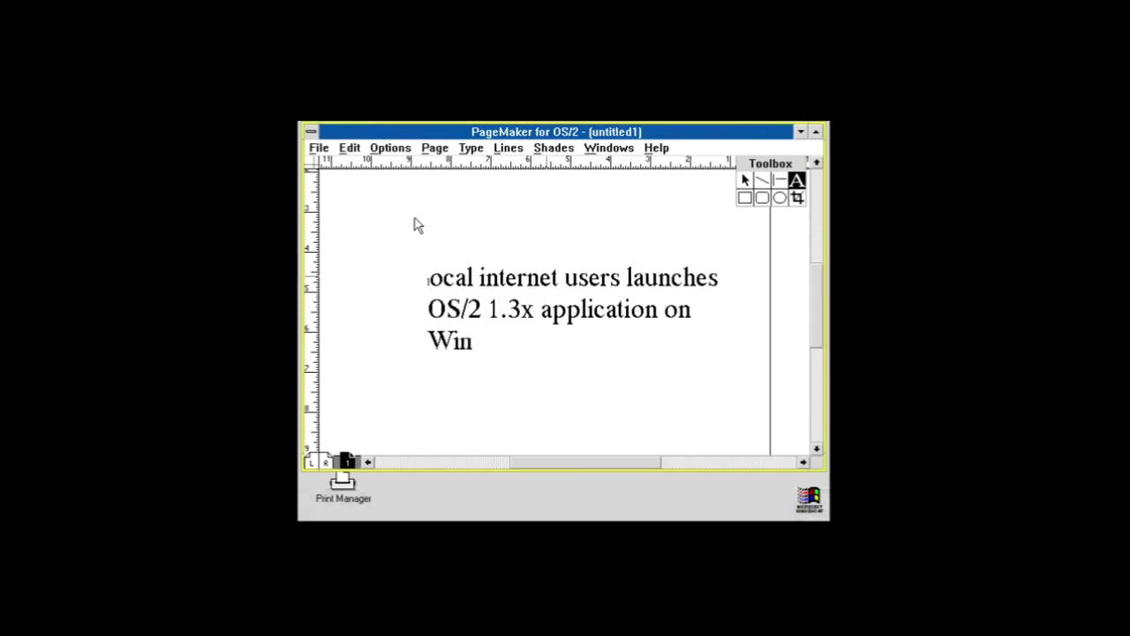
pyautogui.write('dows NT')
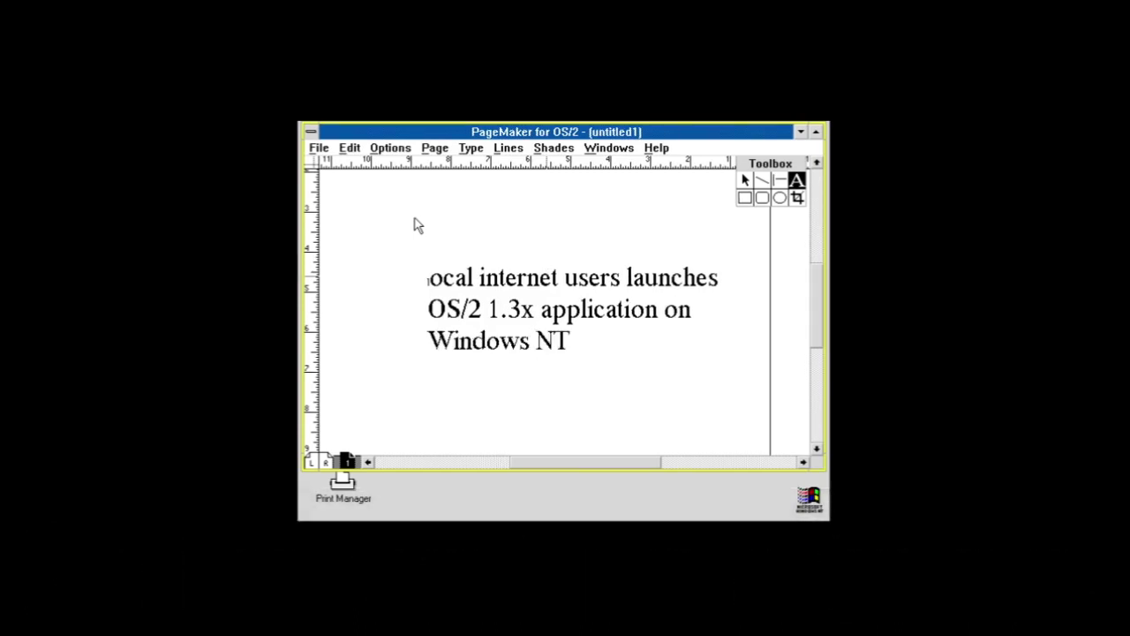
pyautogui.write(' 4')
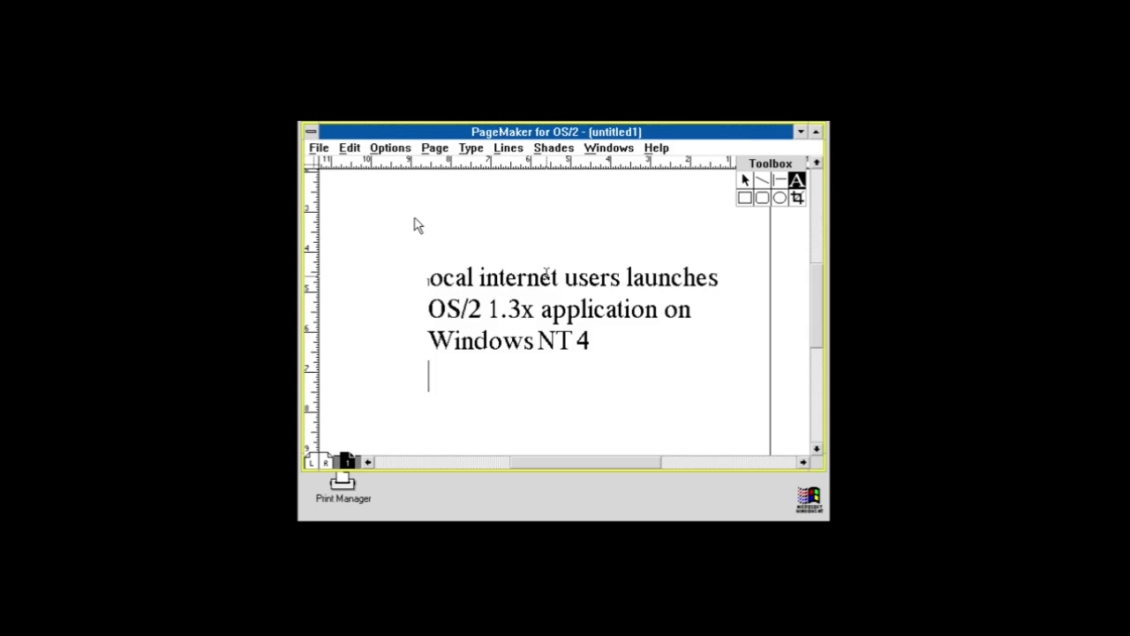
# Add the sentence "An OS/2 DE is launched on December 22, 2020" and change "users" to "user" in the first line.
pyautogui.write('An OS/2')
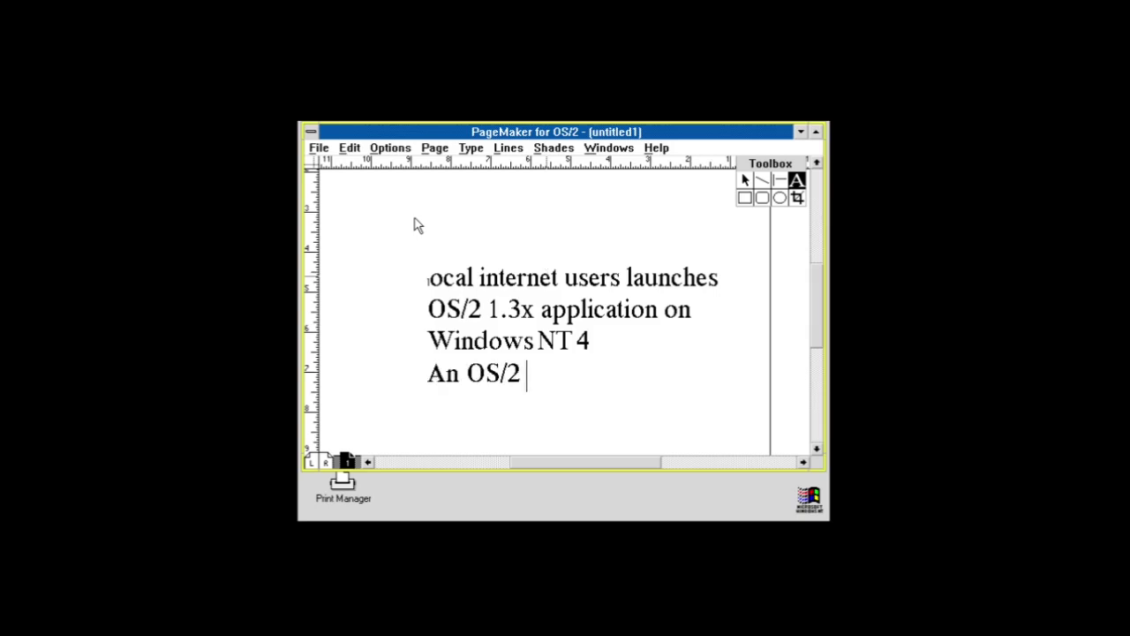
pyautogui.write(' DE')
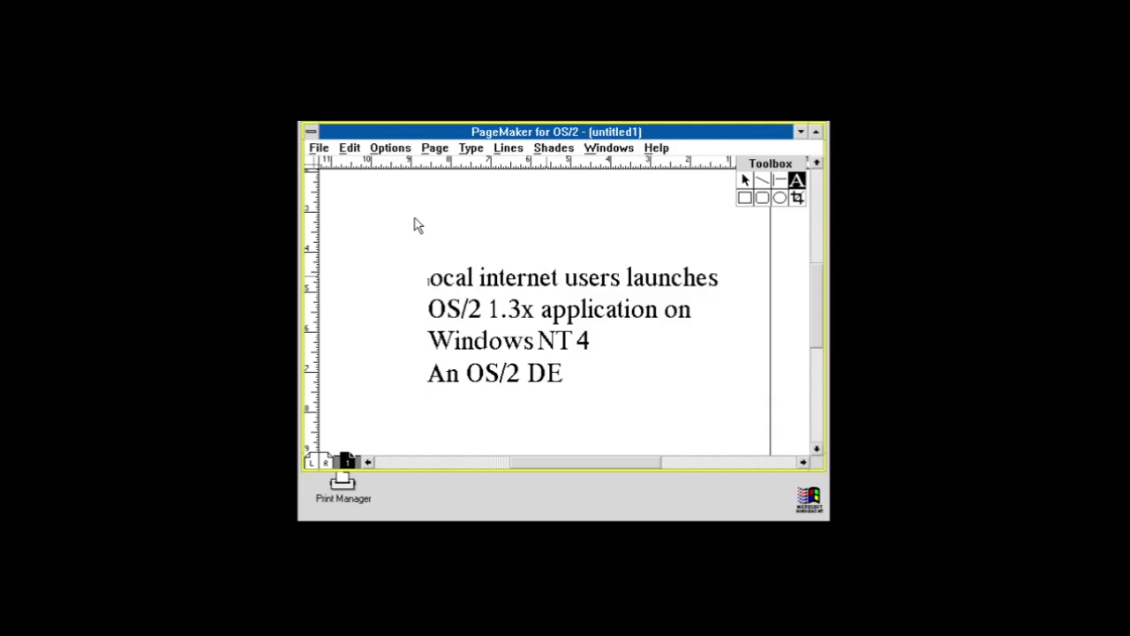
pyautogui.write('s launched on')
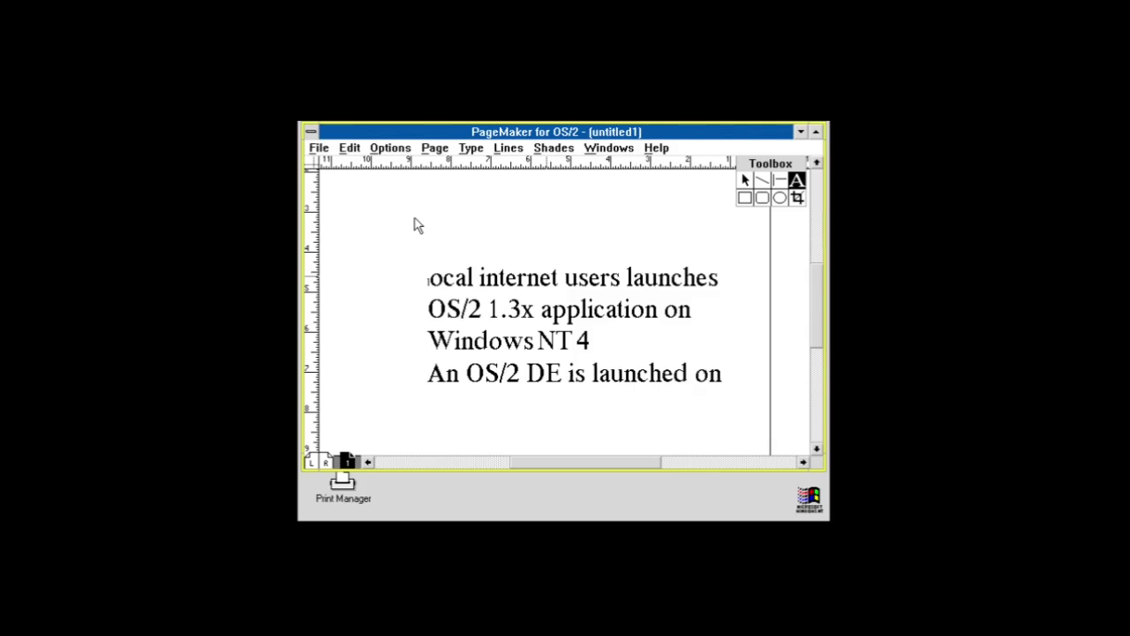
pyautogui.write(' Decem')
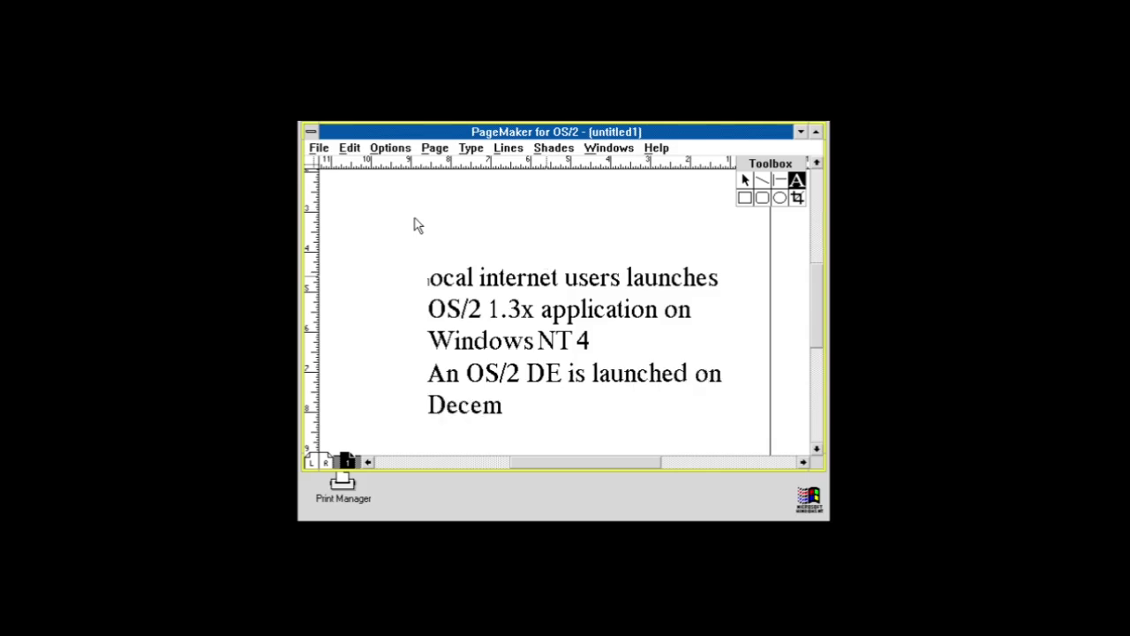
pyautogui.write('ber 22, 2020')
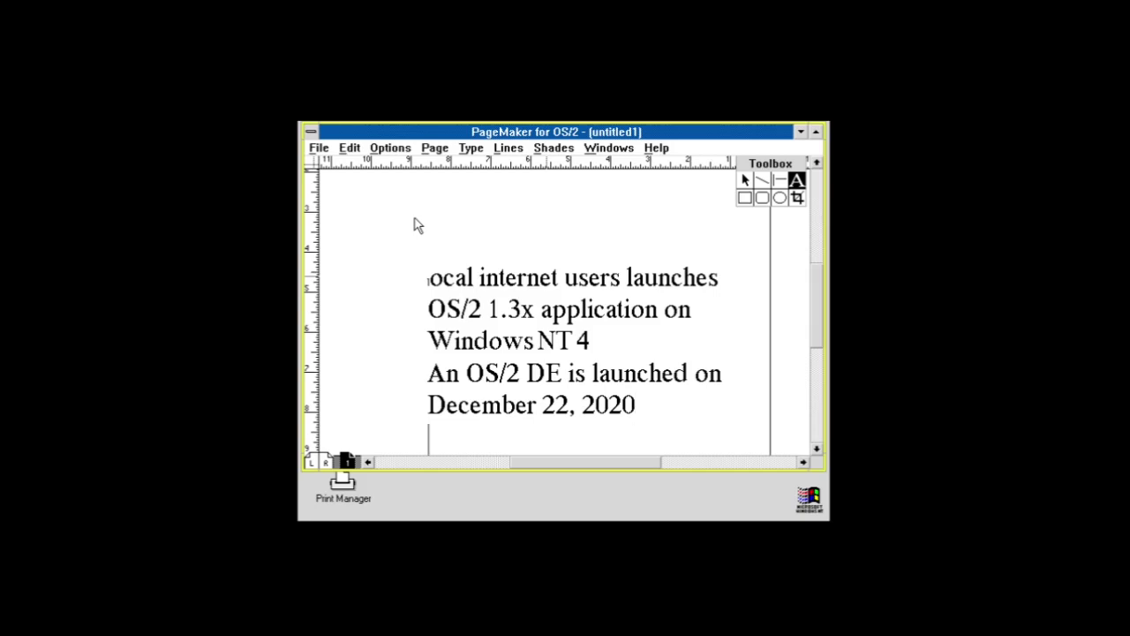
pyautogui.press('Return')
pyautogui.click(621, 275)
pyautogui.press('BackSpace')
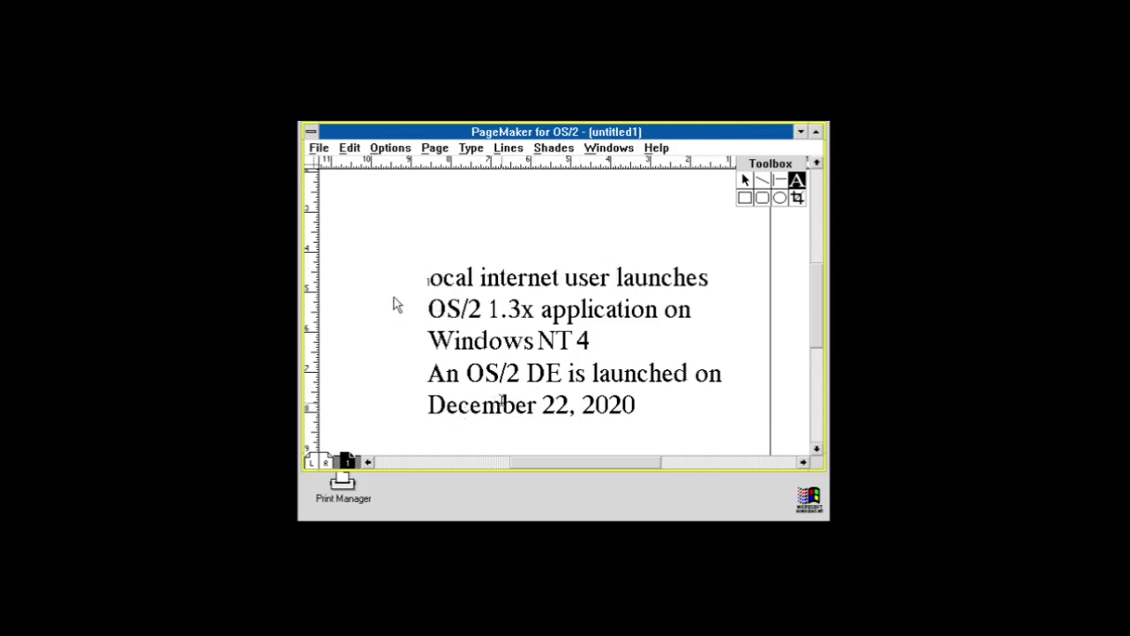
# Add a new line reading "This user have an YouTube" below the December 22, 2020 line.
pyautogui.click(501, 405)
pyautogui.press('End')
pyautogui.press('Return')
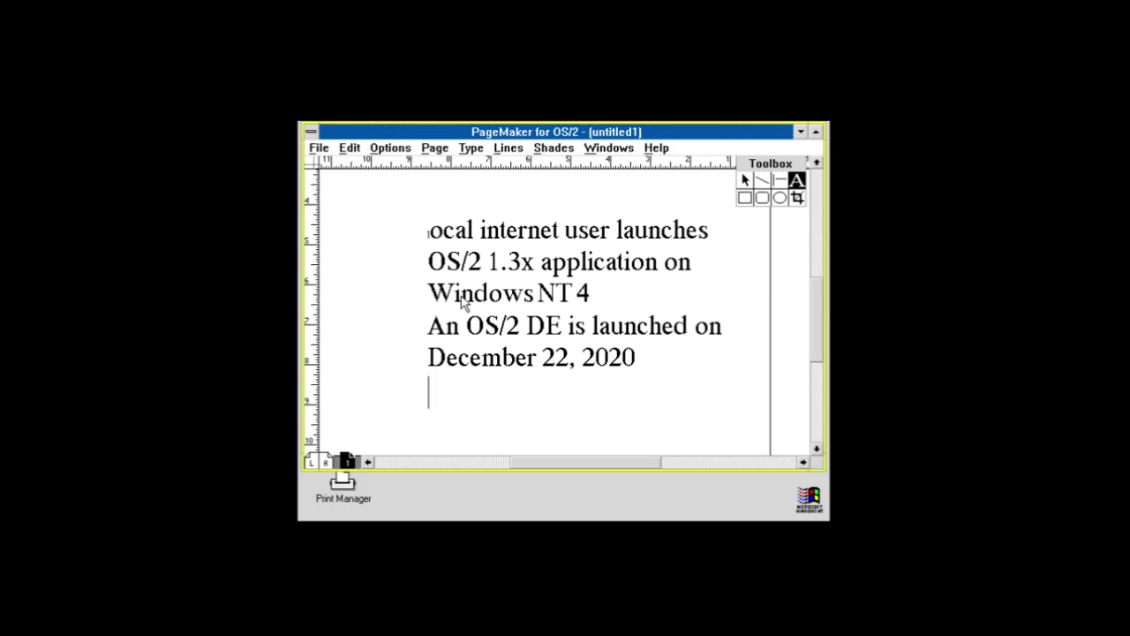
pyautogui.write('This user')
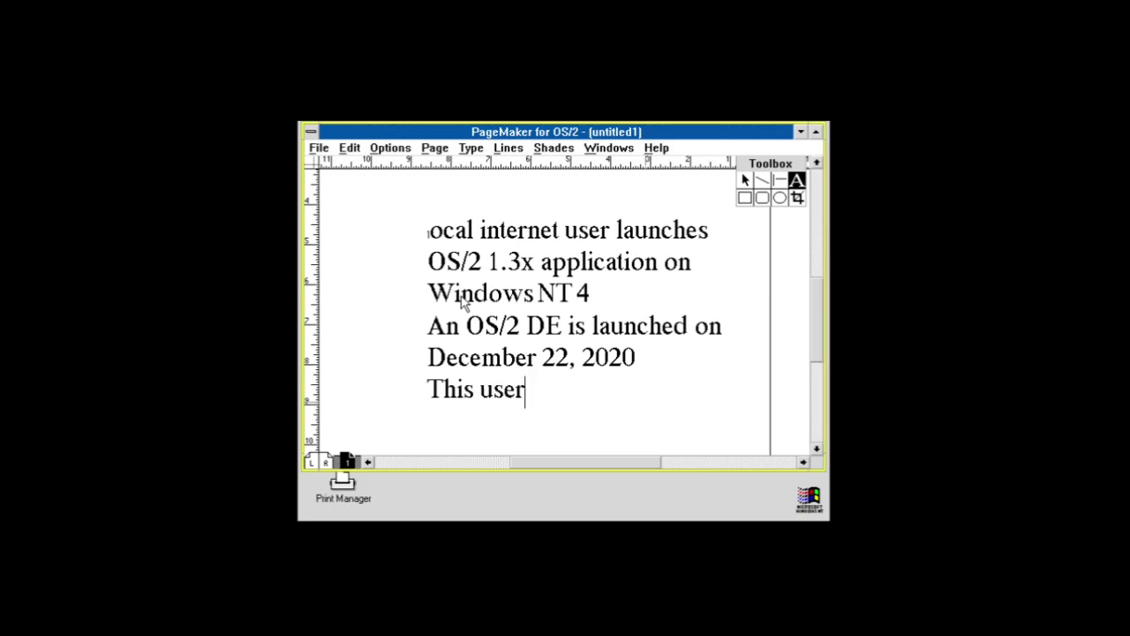
pyautogui.write(' have an')
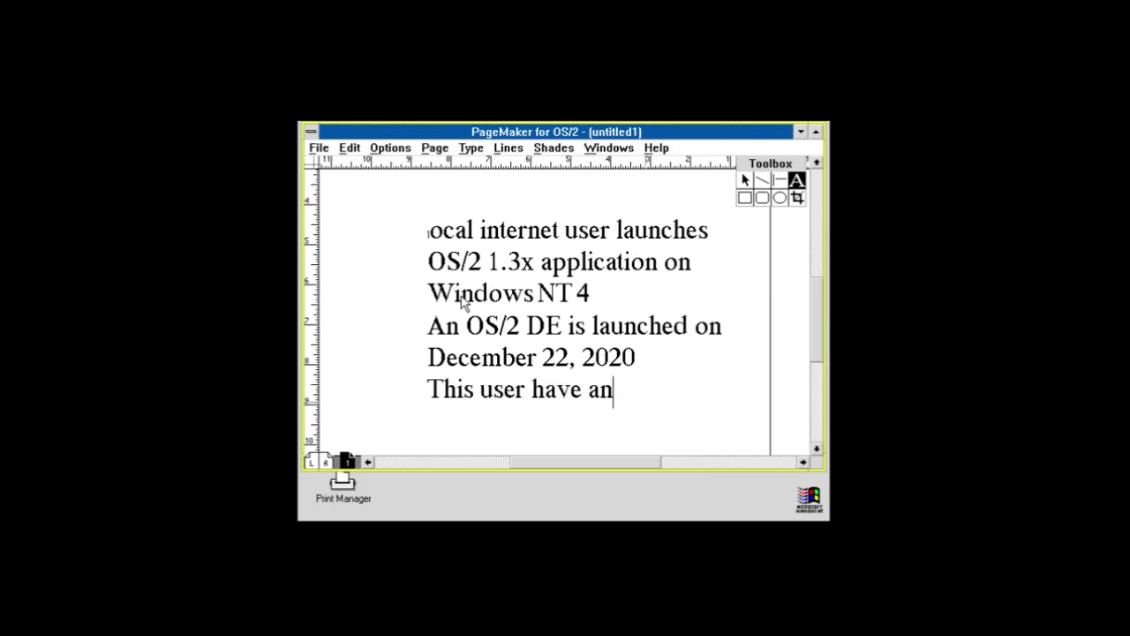
pyautogui.write(' YouTu')
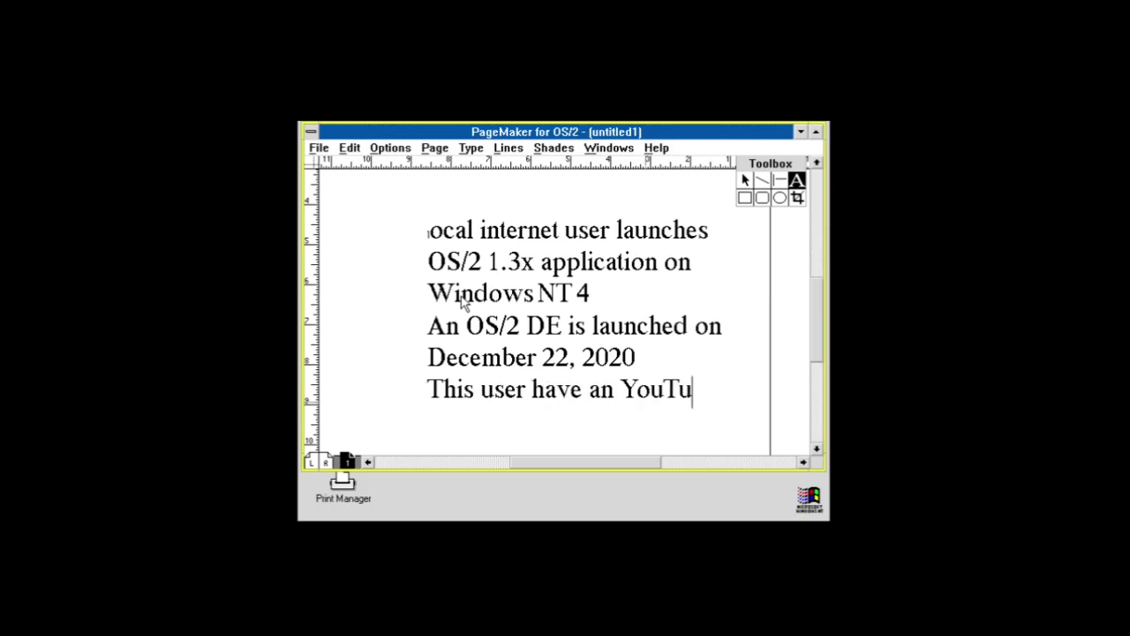
pyautogui.write('be')
pyautogui.press('Return')
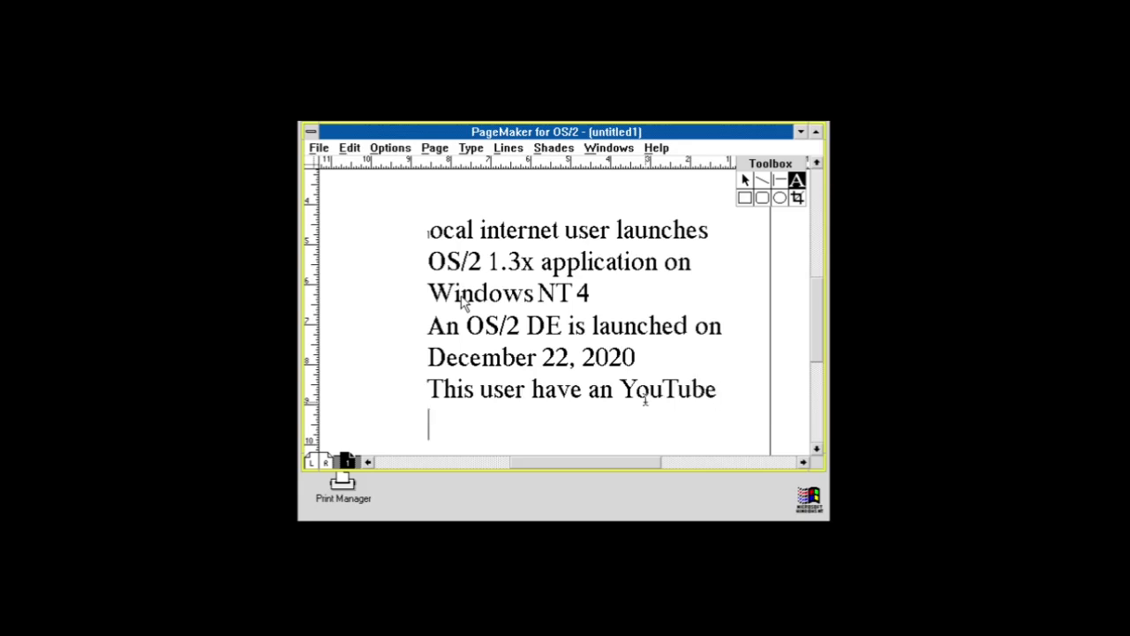
# Continue the YouTube sentence on the next line with the word "channel" in lowercase.
pyautogui.write('Chann')
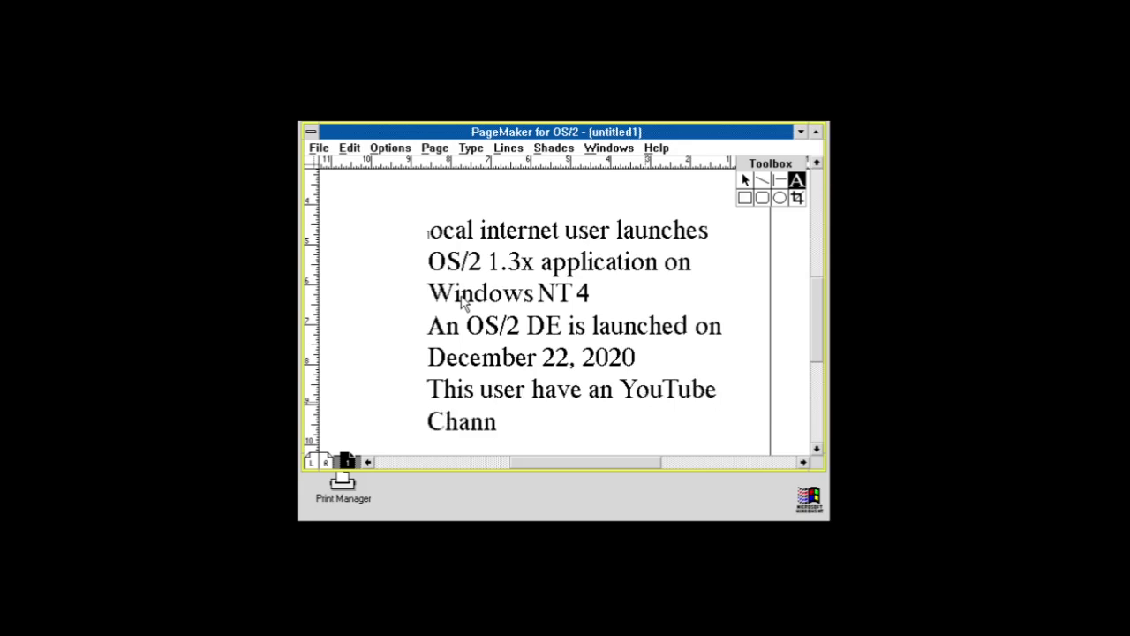
pyautogui.write('el')
pyautogui.press('BackSpace')
pyautogui.press('BackSpace')
pyautogui.press('BackSpace')
pyautogui.press('BackSpace')
pyautogui.press('BackSpace')
pyautogui.press('BackSpace')
pyautogui.press('BackSpace')
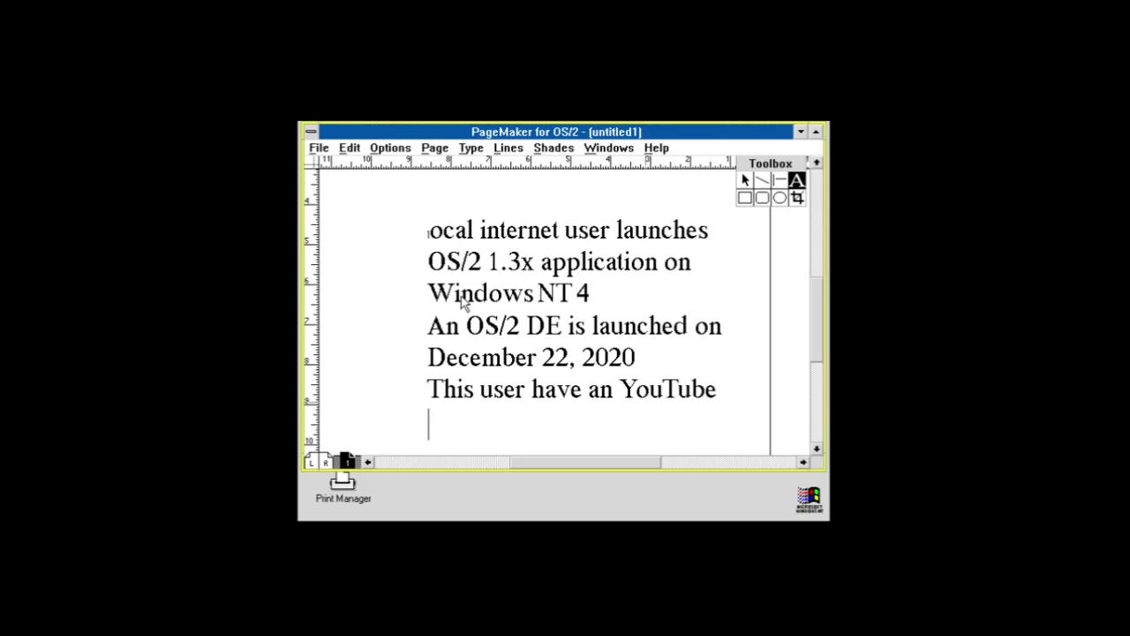
pyautogui.write('channel')
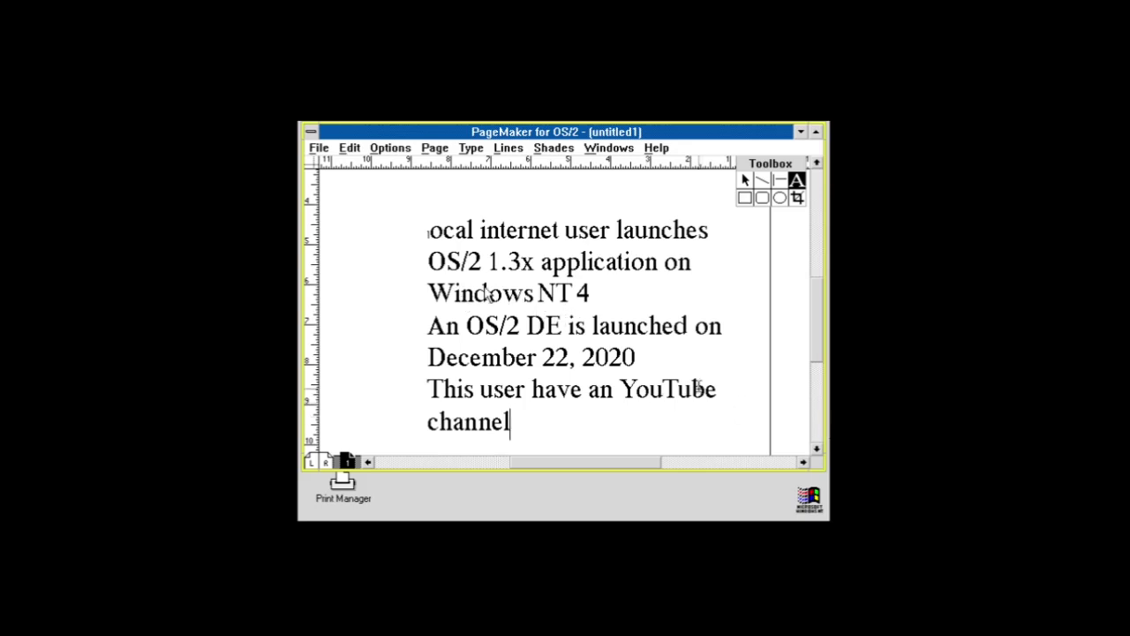
# Insert an exclamation mark after "December 22, 2020" and a period after "Windows NT 4".
pyautogui.click(650, 354)
pyautogui.write('!')
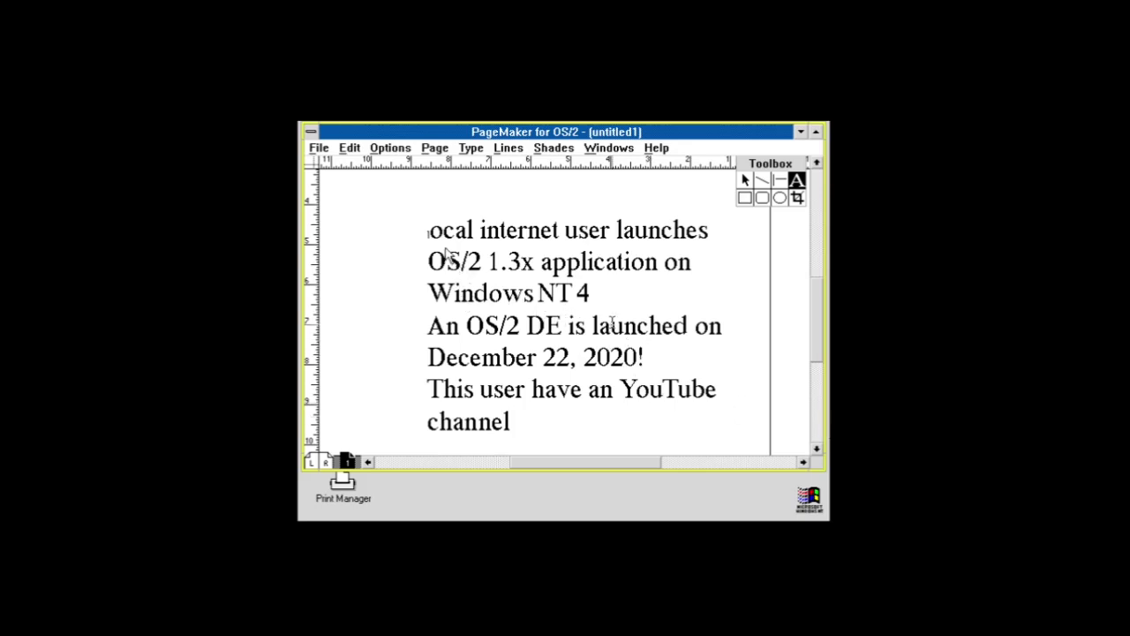
pyautogui.click(607, 291)
pyautogui.write('.')
# Complete the YouTube channel sentence with "named Spyonclear.".
pyautogui.click(562, 422)
pyautogui.write('named Spyo')
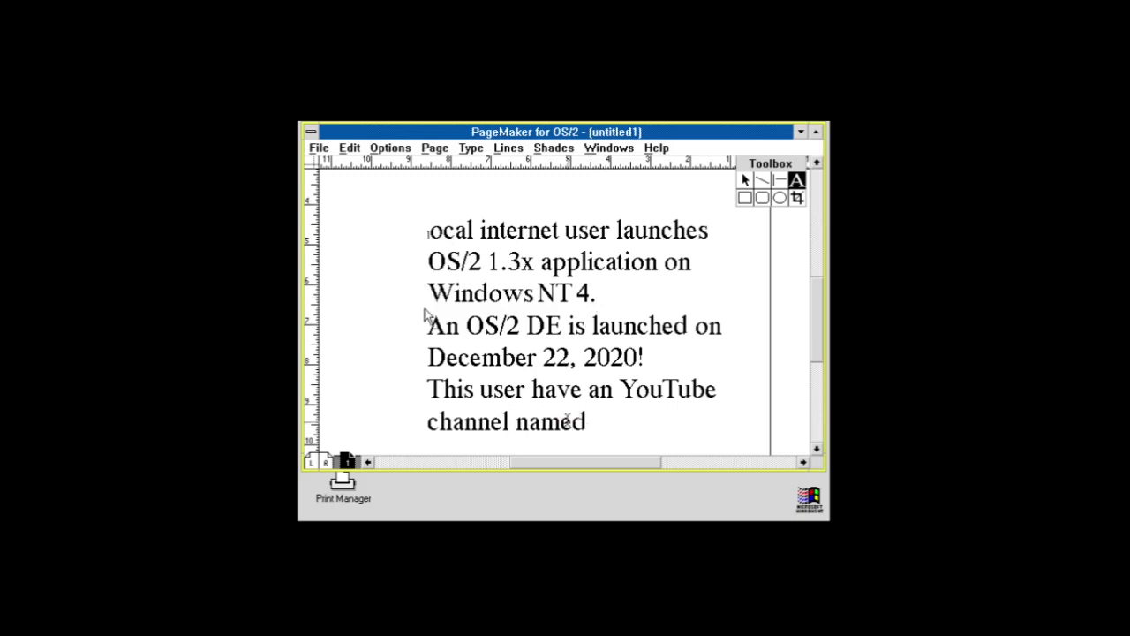
pyautogui.write('nclar')
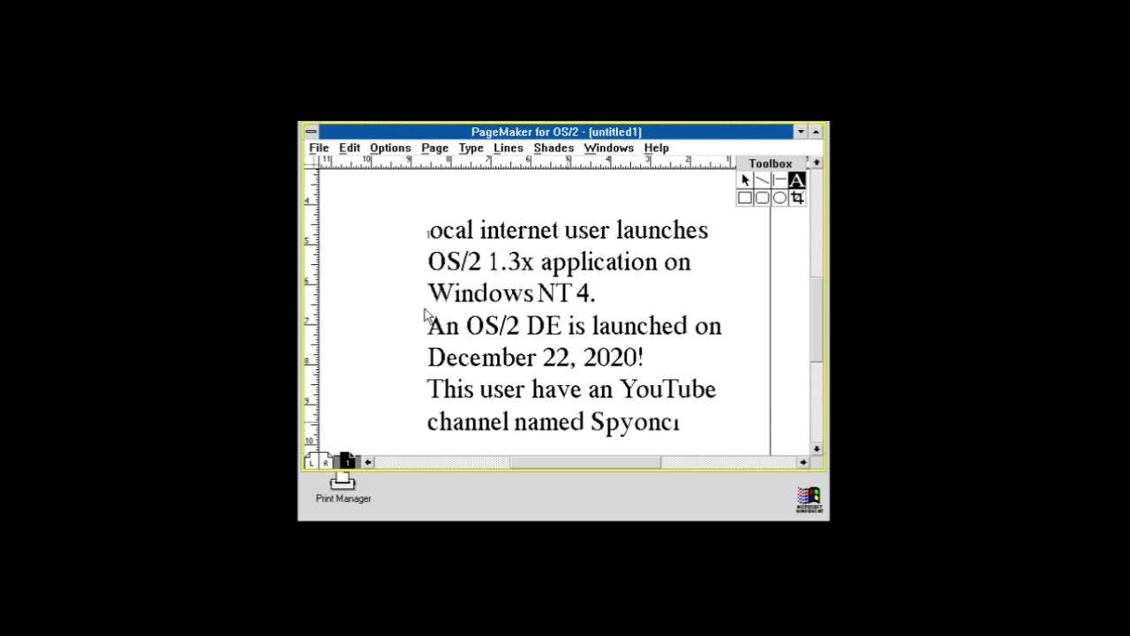
pyautogui.press('BackSpace')
pyautogui.press('BackSpace')
pyautogui.write('ear.')
# Add a final line reading "It have 525 subscribers." at the end of the text block.
pyautogui.press('Return')
pyautogui.write('I')
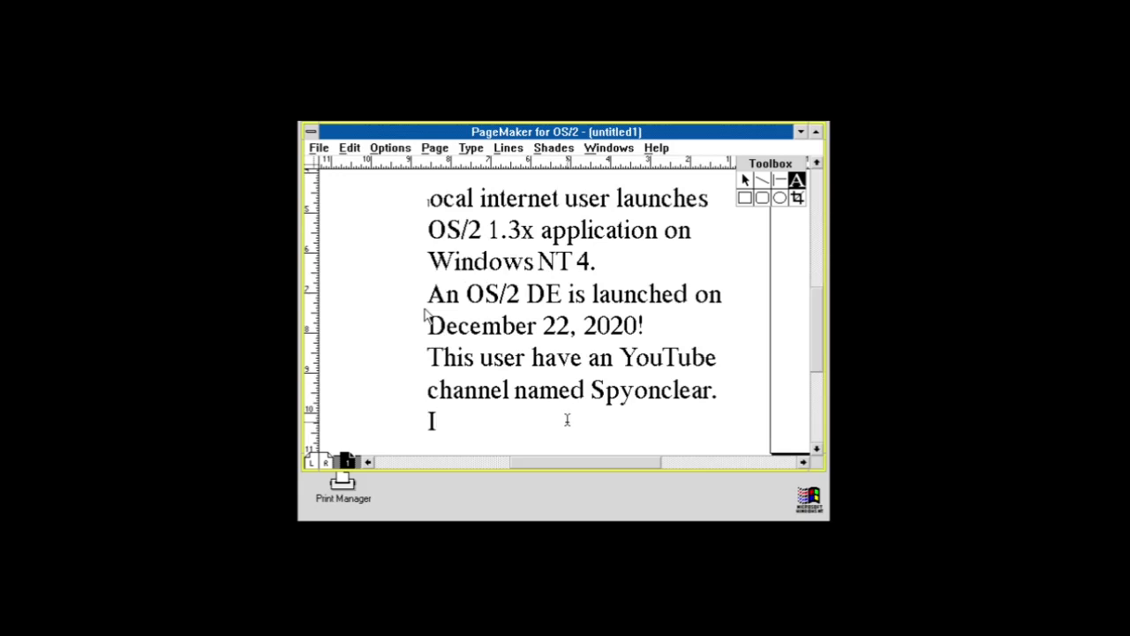
pyautogui.write('t have 52')
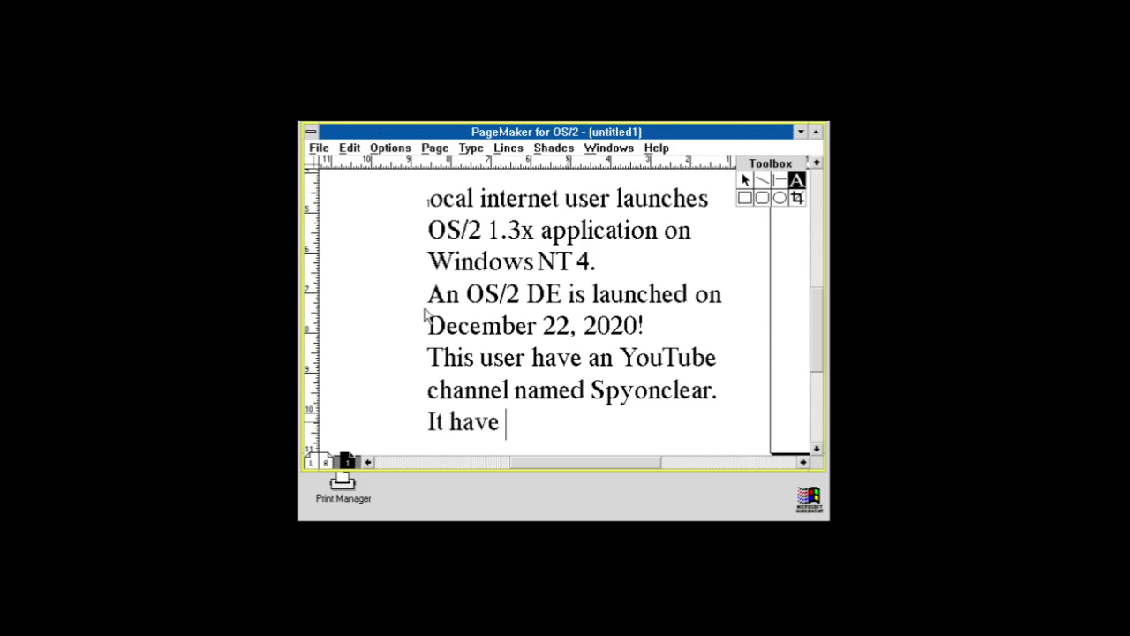
pyautogui.write('5 subscribers.')
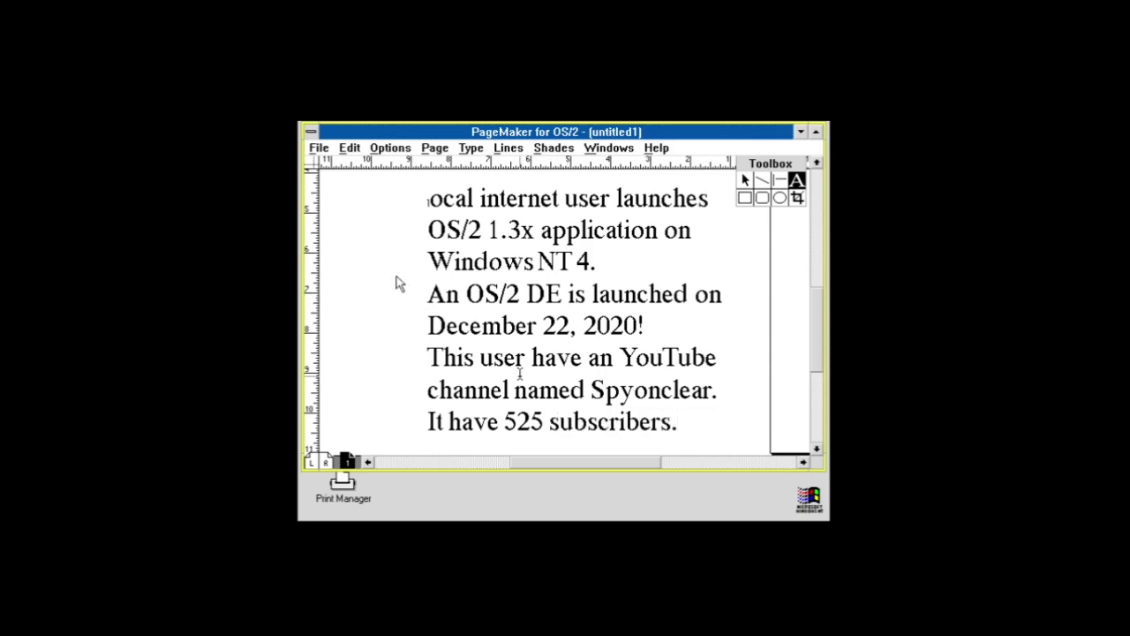
# View the PageMaker version and copyright information and close it again.
pyautogui.hotkey('alt', 'h')
pyautogui.press('Down')
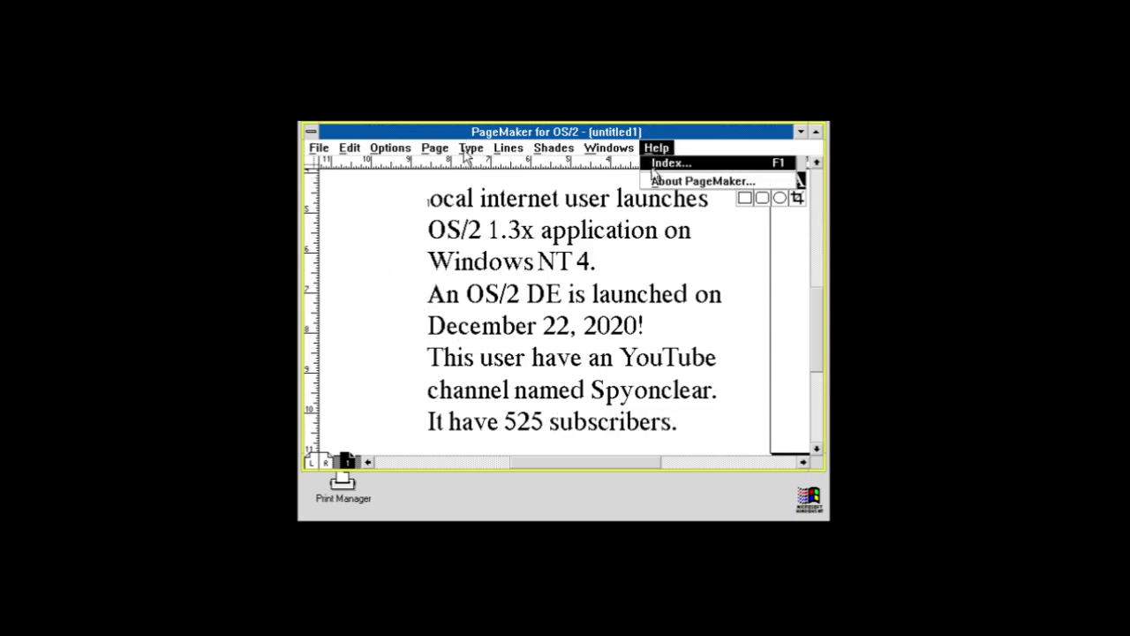
pyautogui.press('Down')
pyautogui.press('Return')
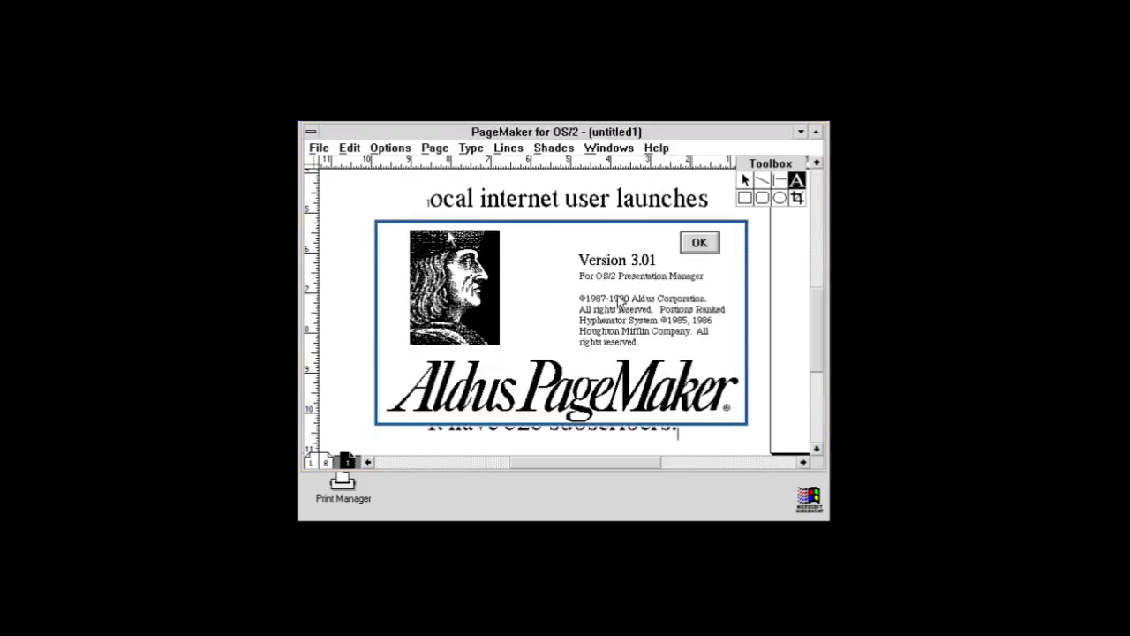
pyautogui.click(699, 245)
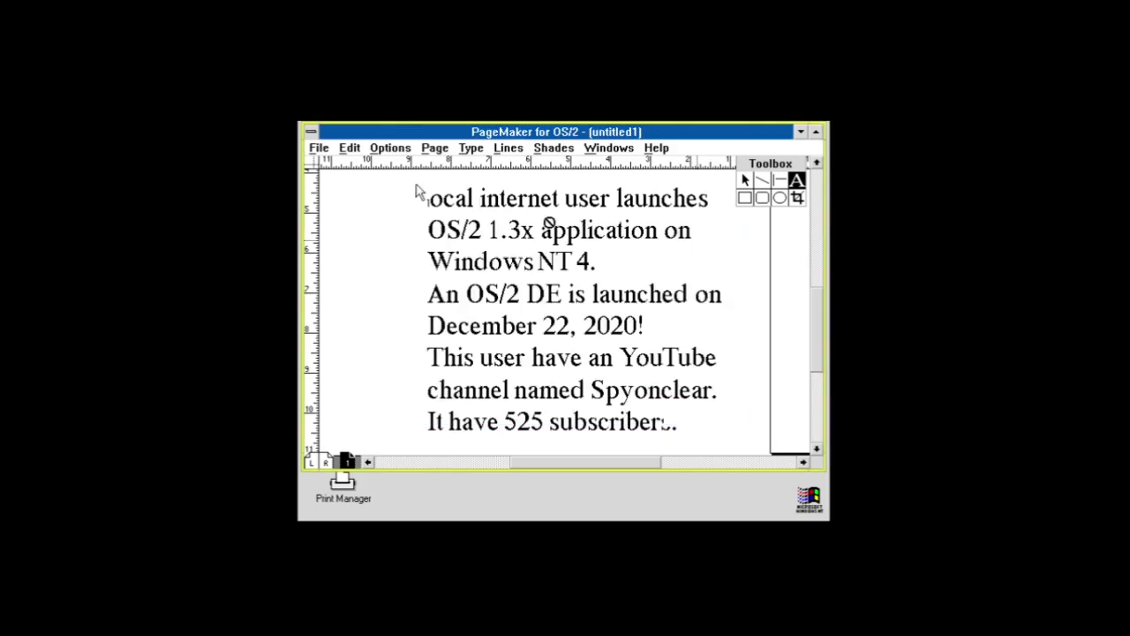
# Close PageMaker without saving the document and return from the PM subsystem to the Windows NT desktop.
pyautogui.click(310, 131)
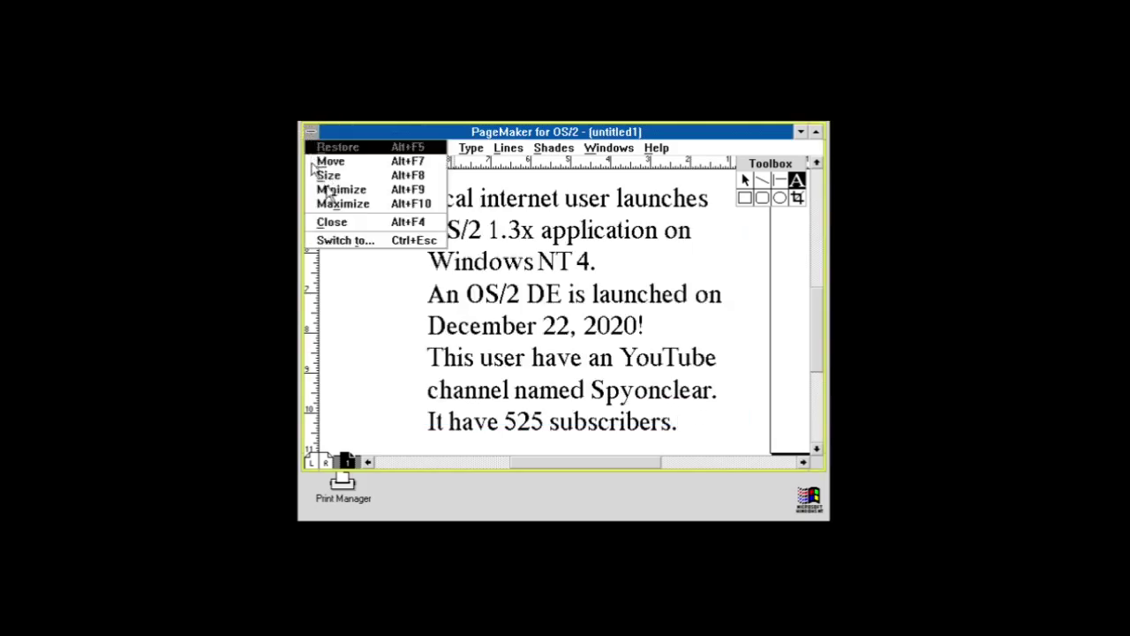
pyautogui.click(332, 222)
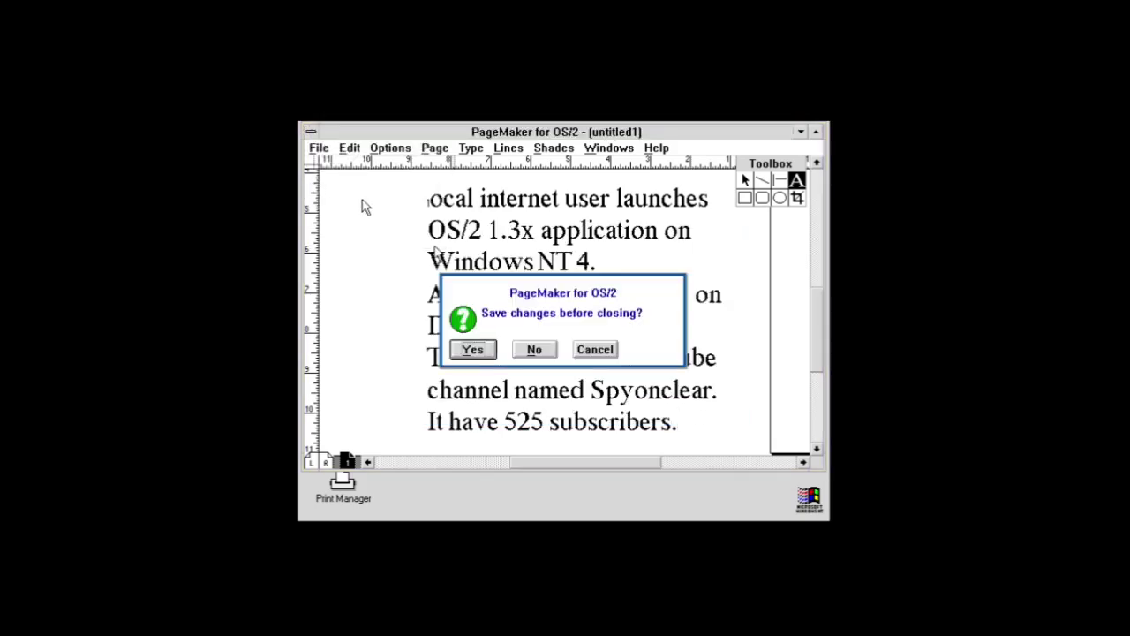
pyautogui.click(532, 349)
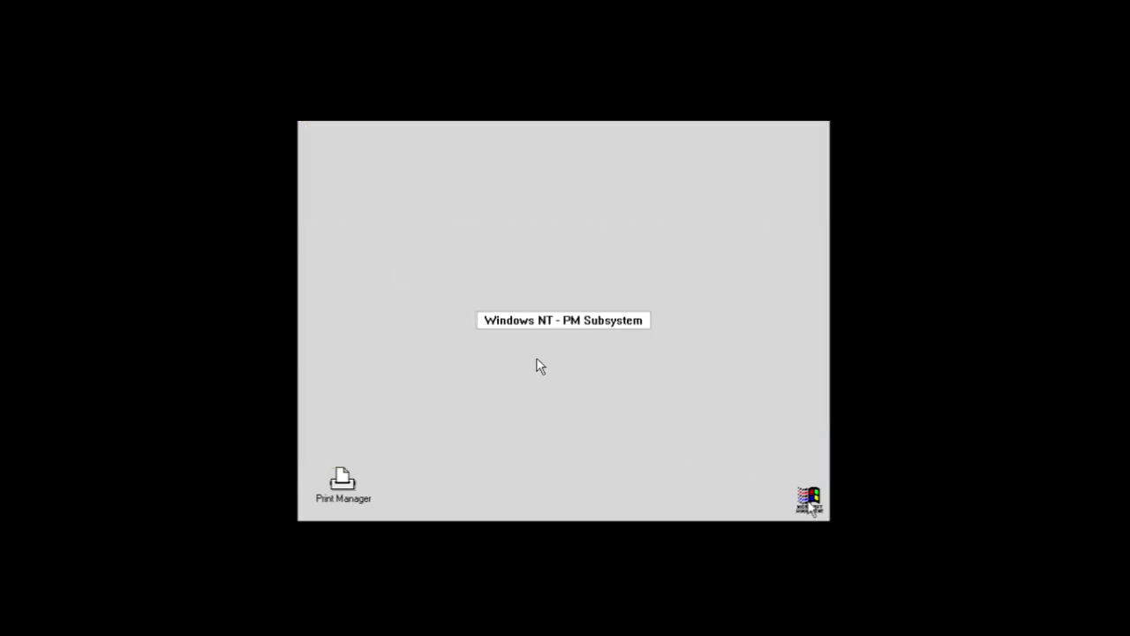
pyautogui.click(810, 501)
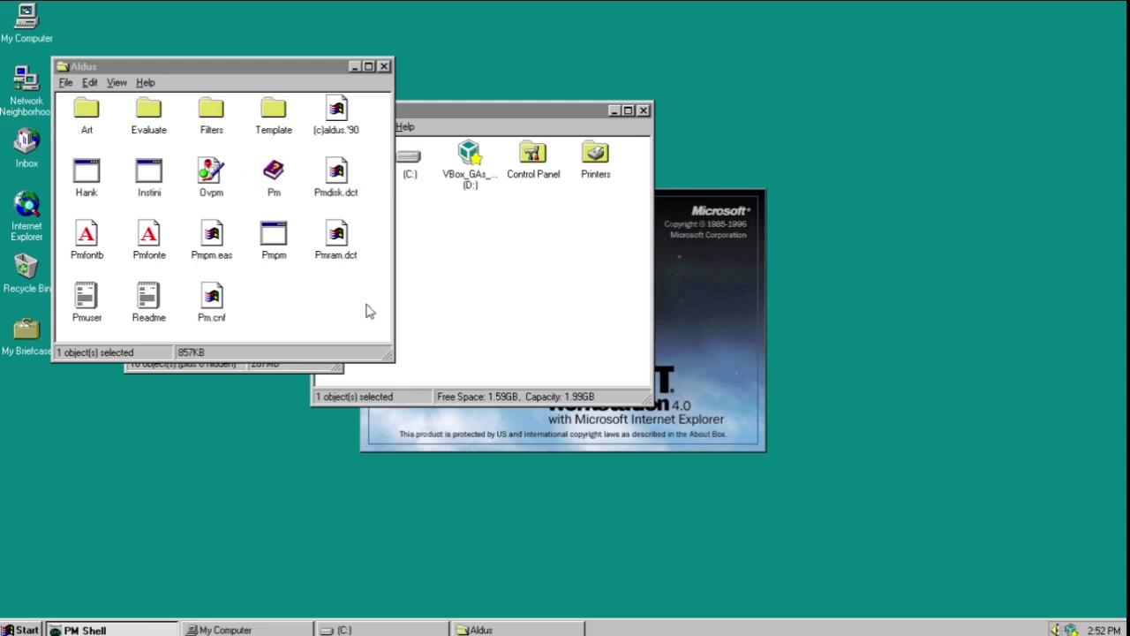
# Run Setup from floppy drive A and choose to install or update Word for OS/2, closing the Aldus folder window.
pyautogui.click(441, 345)
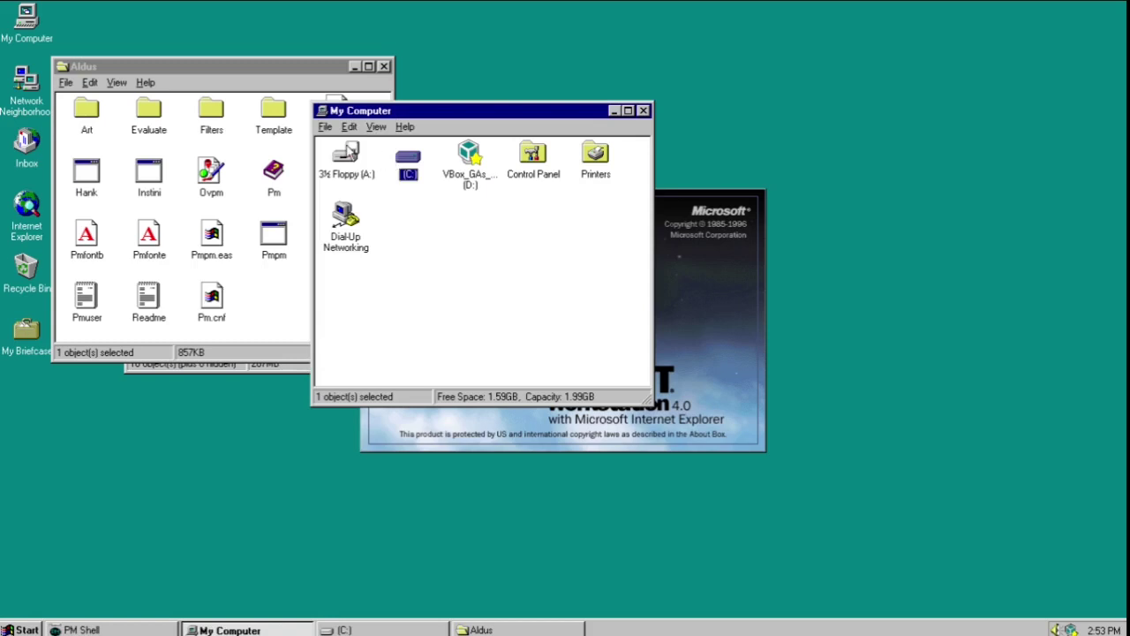
pyautogui.doubleClick(346, 161)
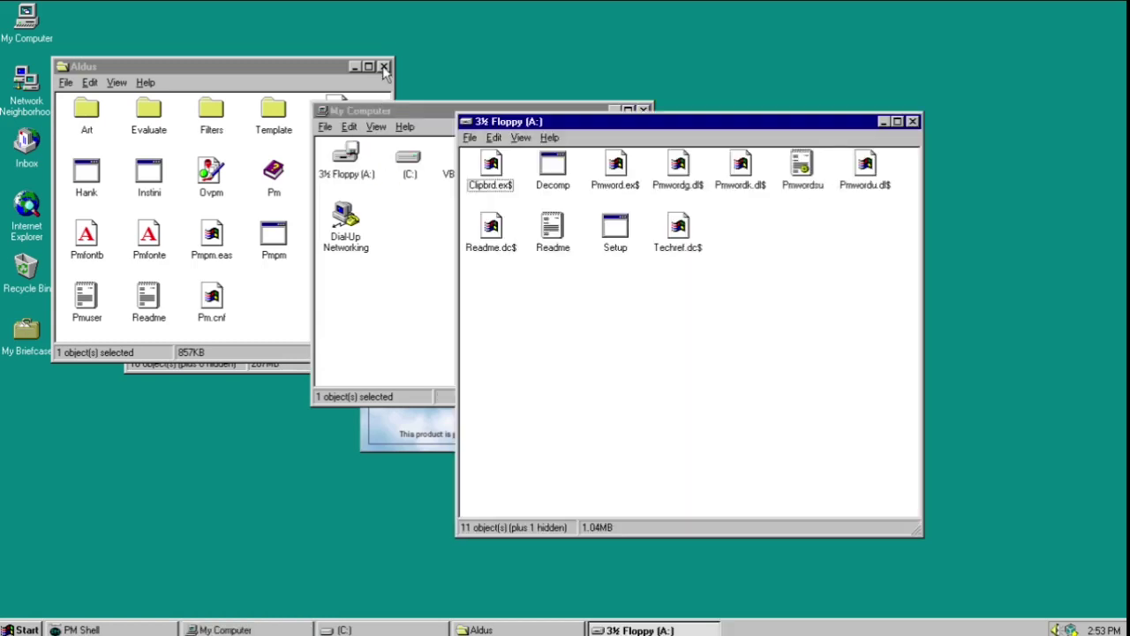
pyautogui.click(384, 66)
pyautogui.doubleClick(606, 234)
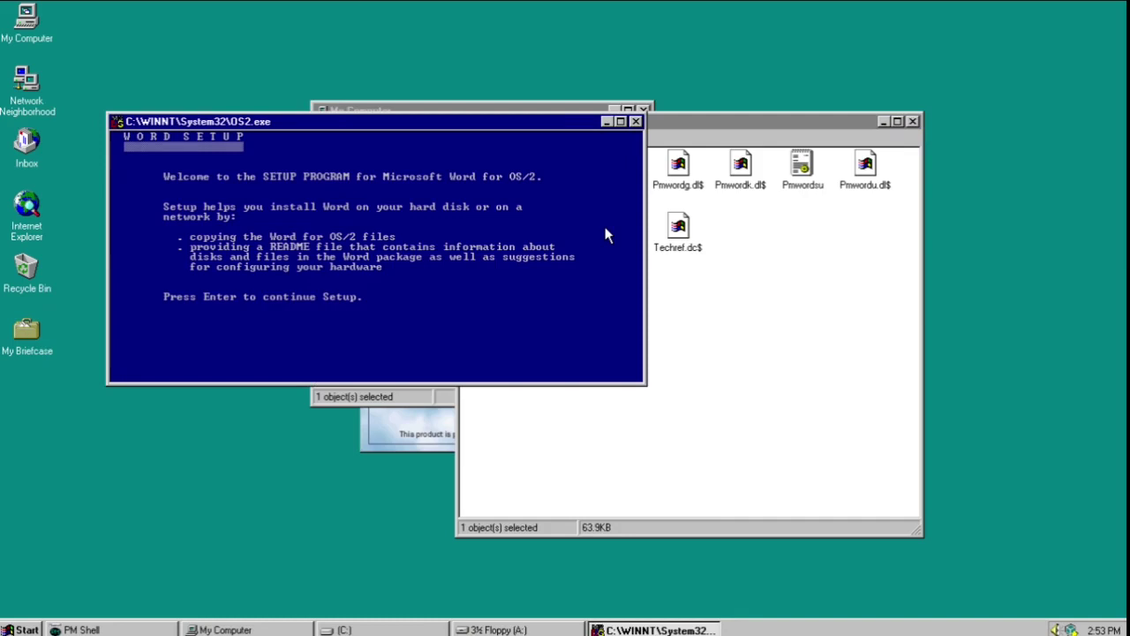
pyautogui.press('Return')
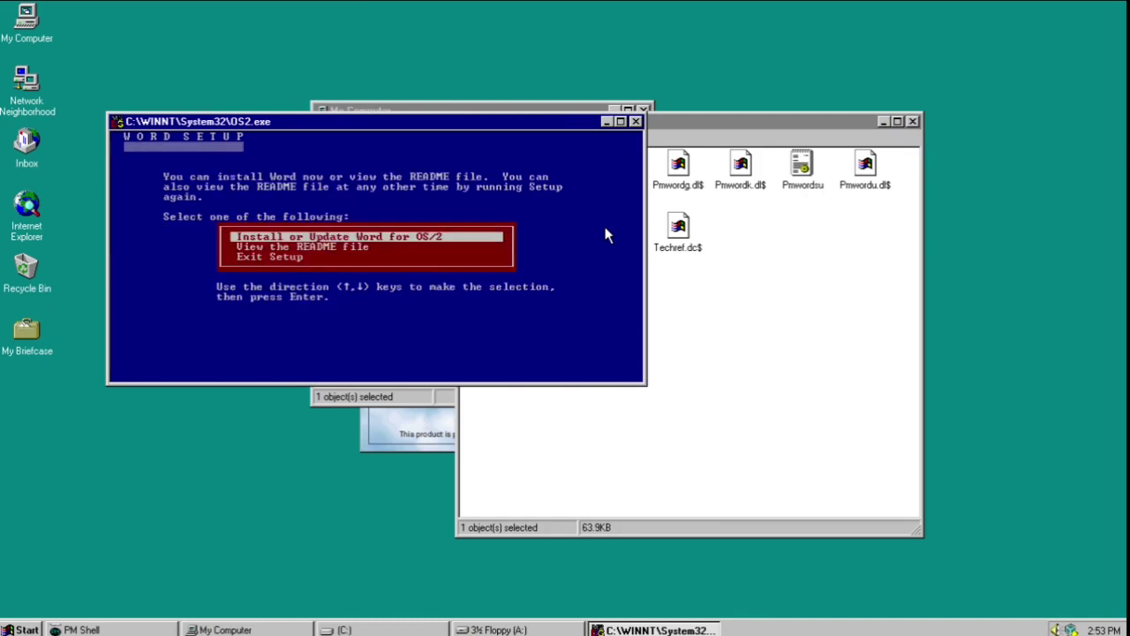
pyautogui.press('Return')
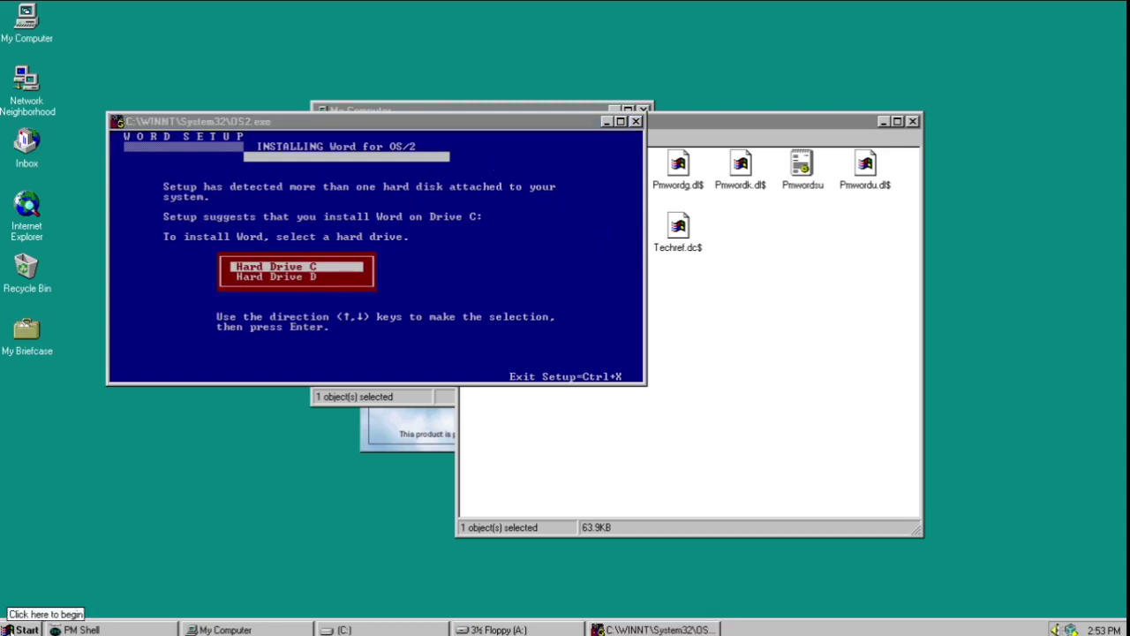
# Check the installed program groups for Microsoft Word for OS/2 and accept Hard Drive C as the Word setup's target drive.
pyautogui.click(22, 630)
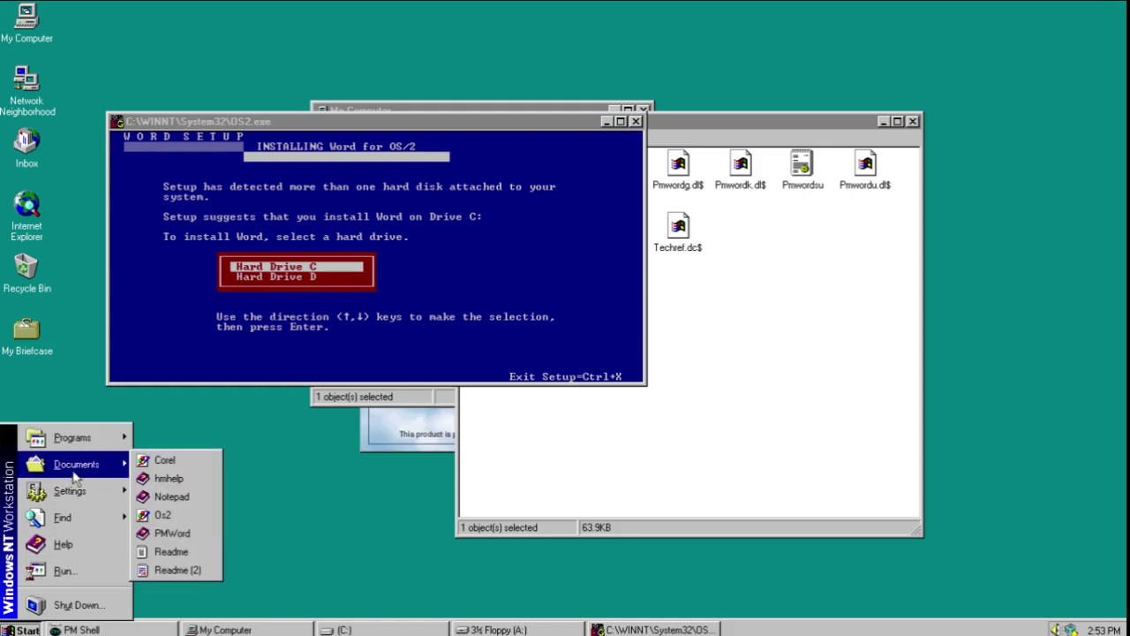
pyautogui.moveTo(84, 439)
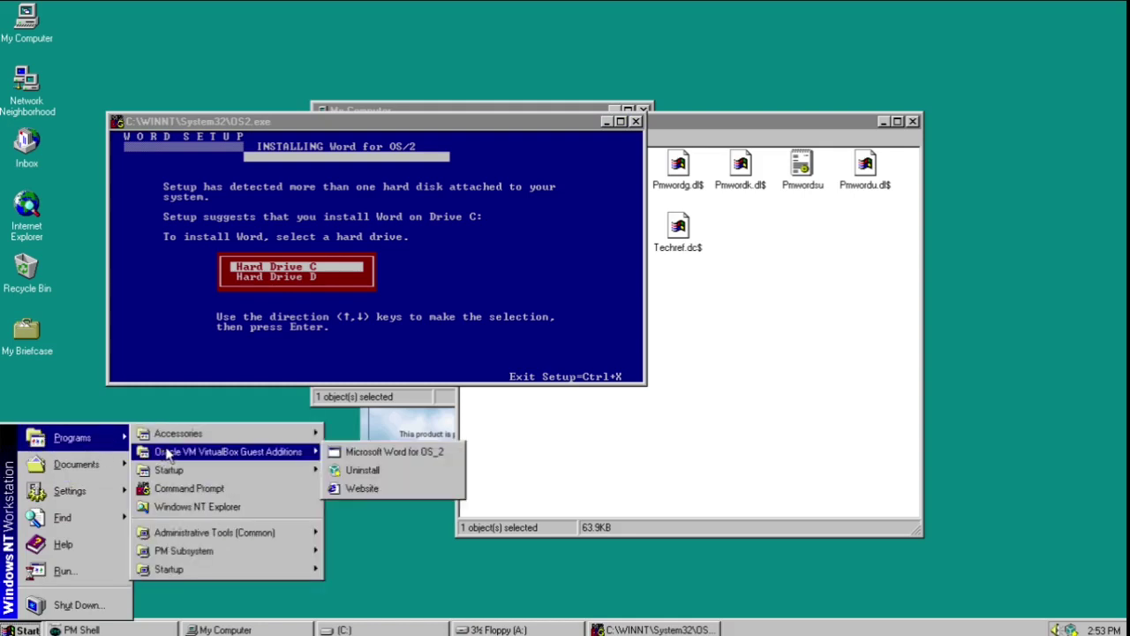
pyautogui.click(632, 125)
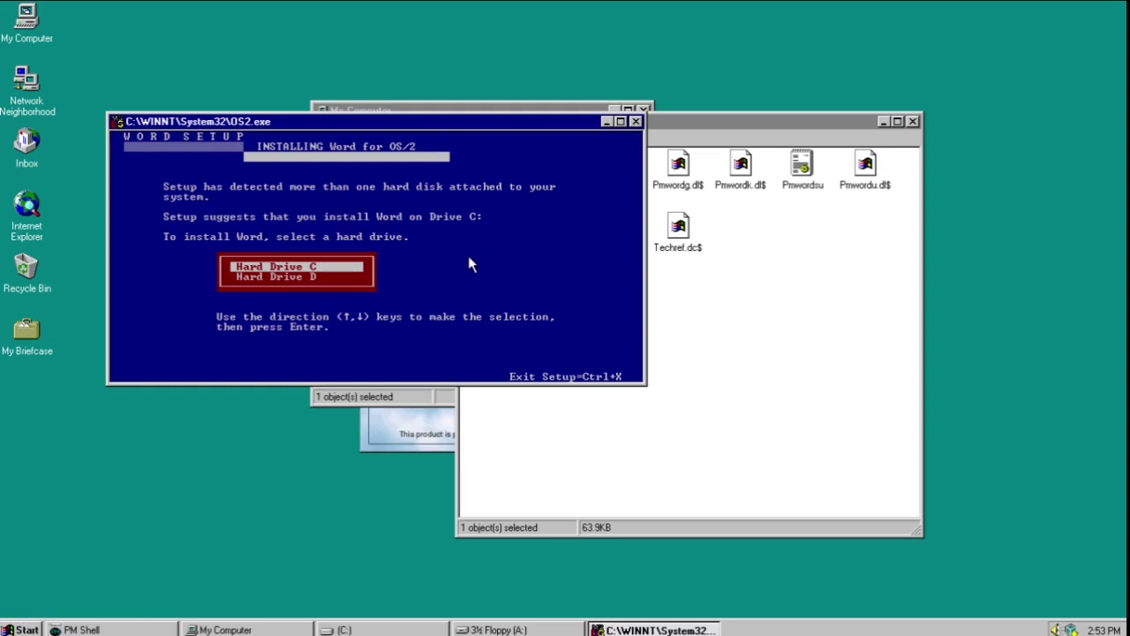
pyautogui.press('Return')
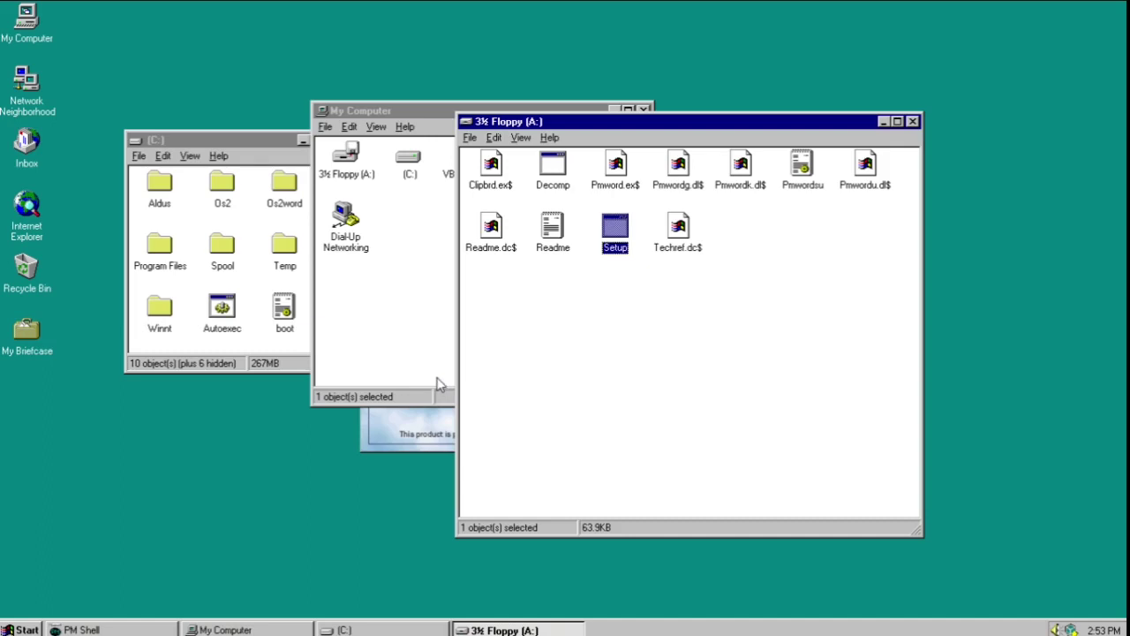
# Try to run the SideKick for PM Setup from floppy drive A and dismiss its installation screen.
pyautogui.click(562, 258)
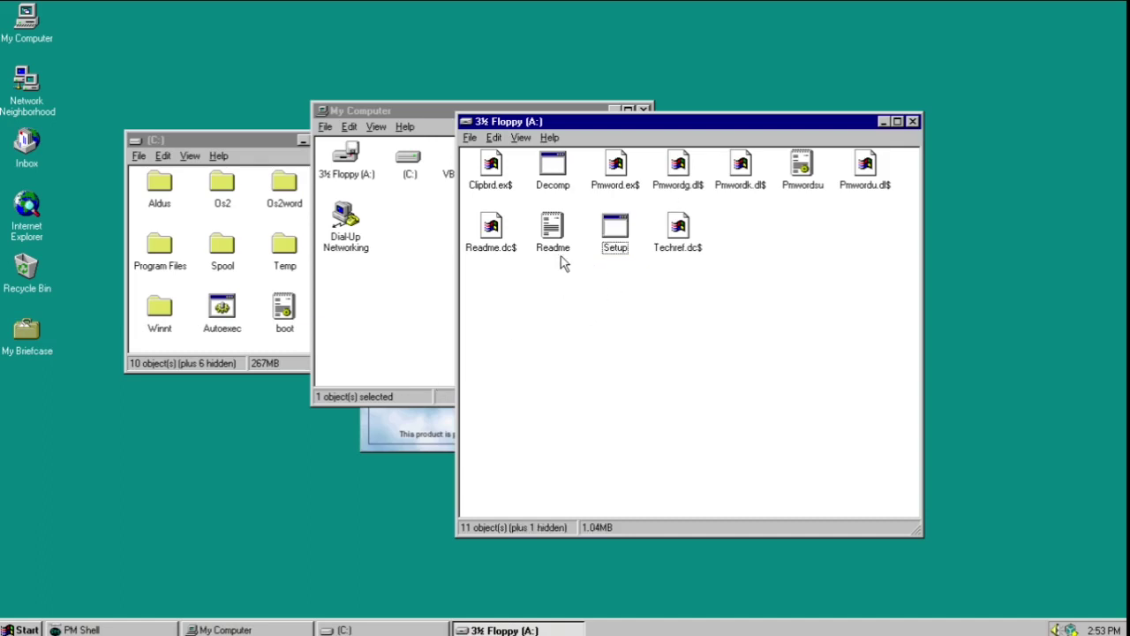
pyautogui.click(615, 247)
pyautogui.doubleClick(616, 247)
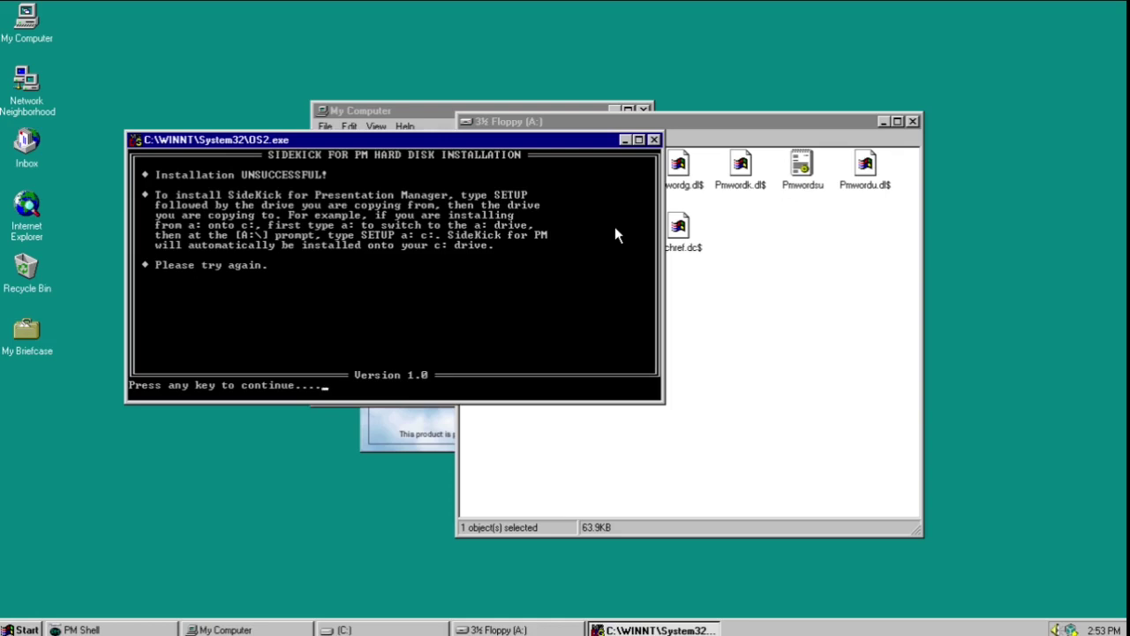
pyautogui.press('Return')
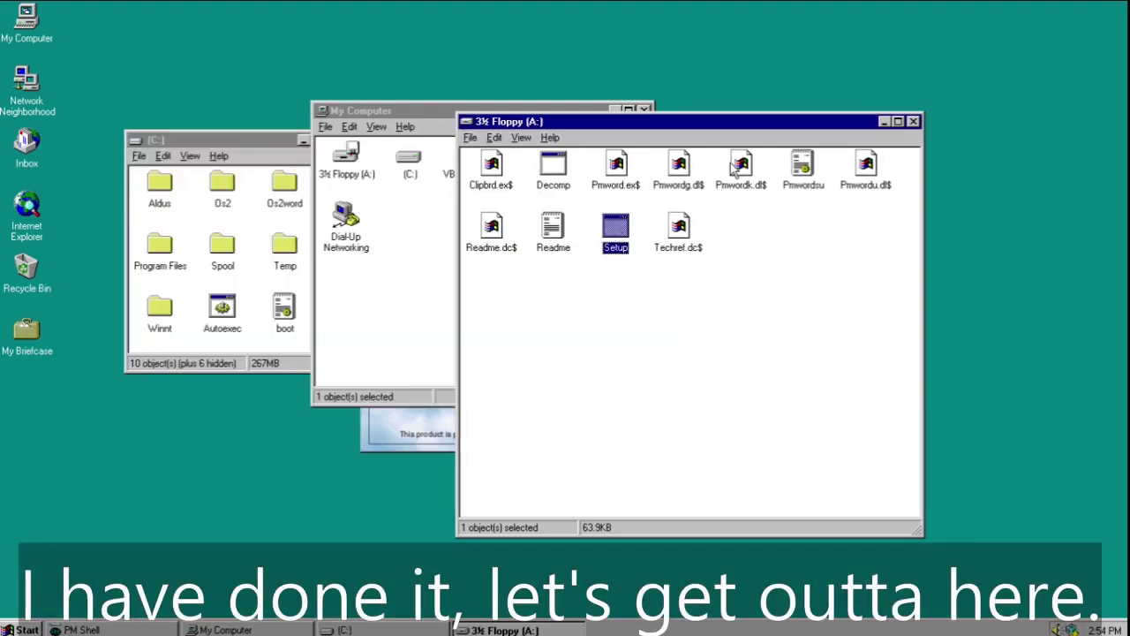
# Close the floppy, My Computer and drive C windows to clear the desktop.
pyautogui.click(912, 122)
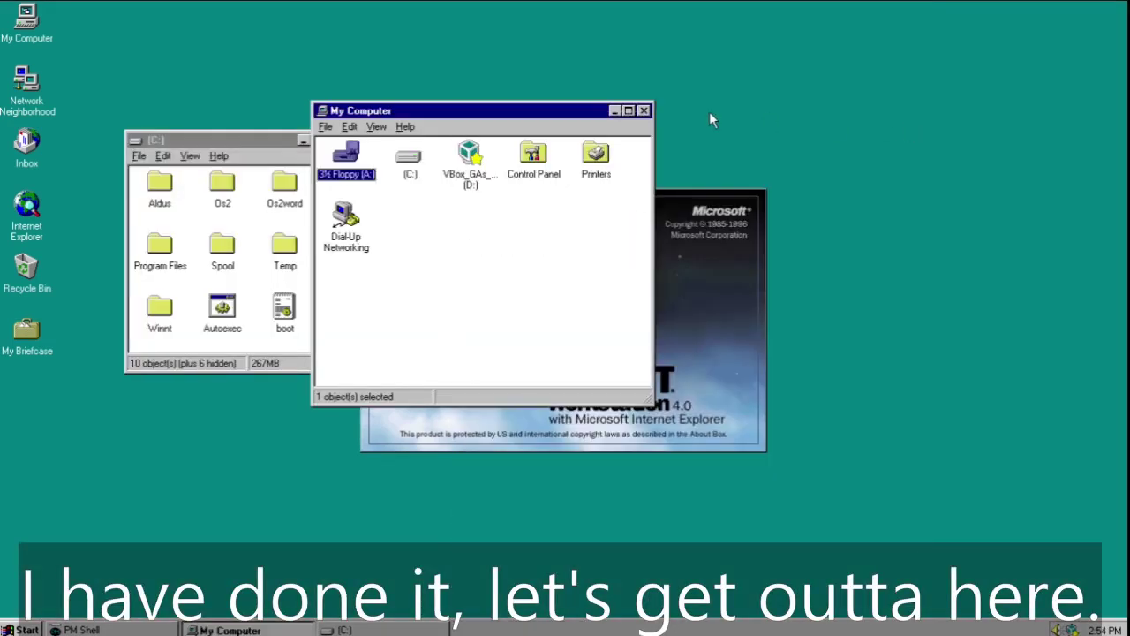
pyautogui.click(644, 111)
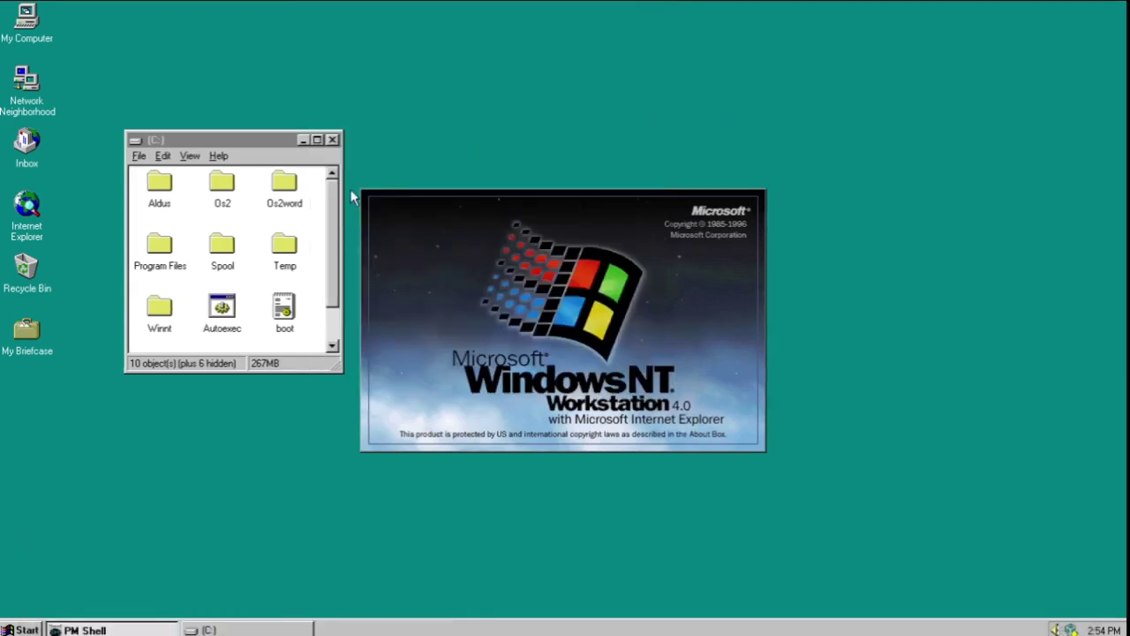
pyautogui.hotkey('alt', 'F4')
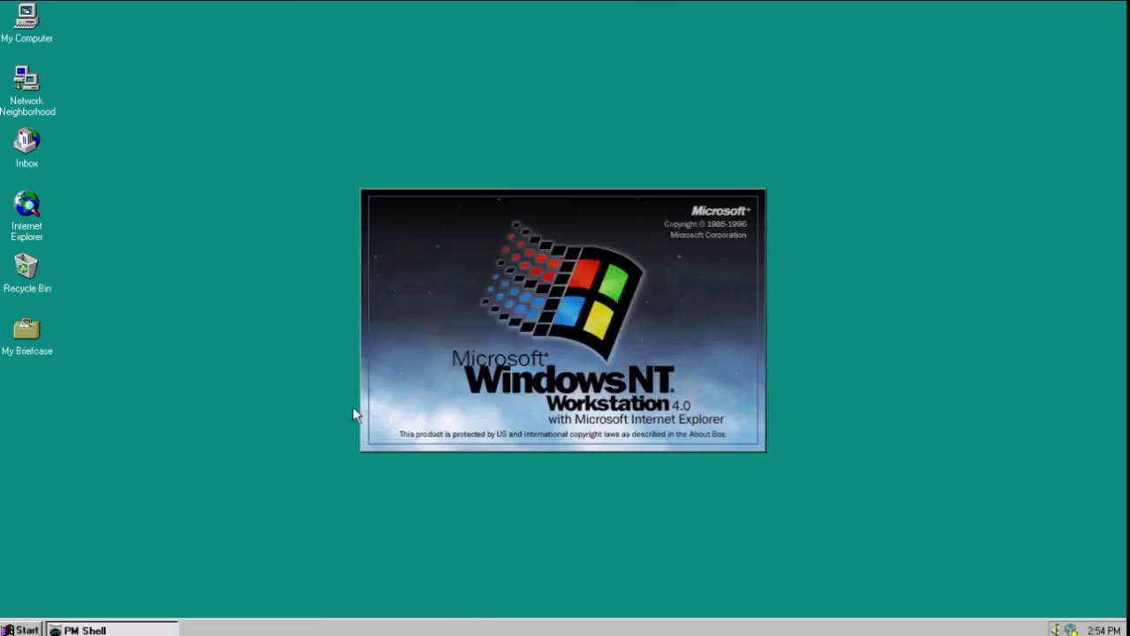